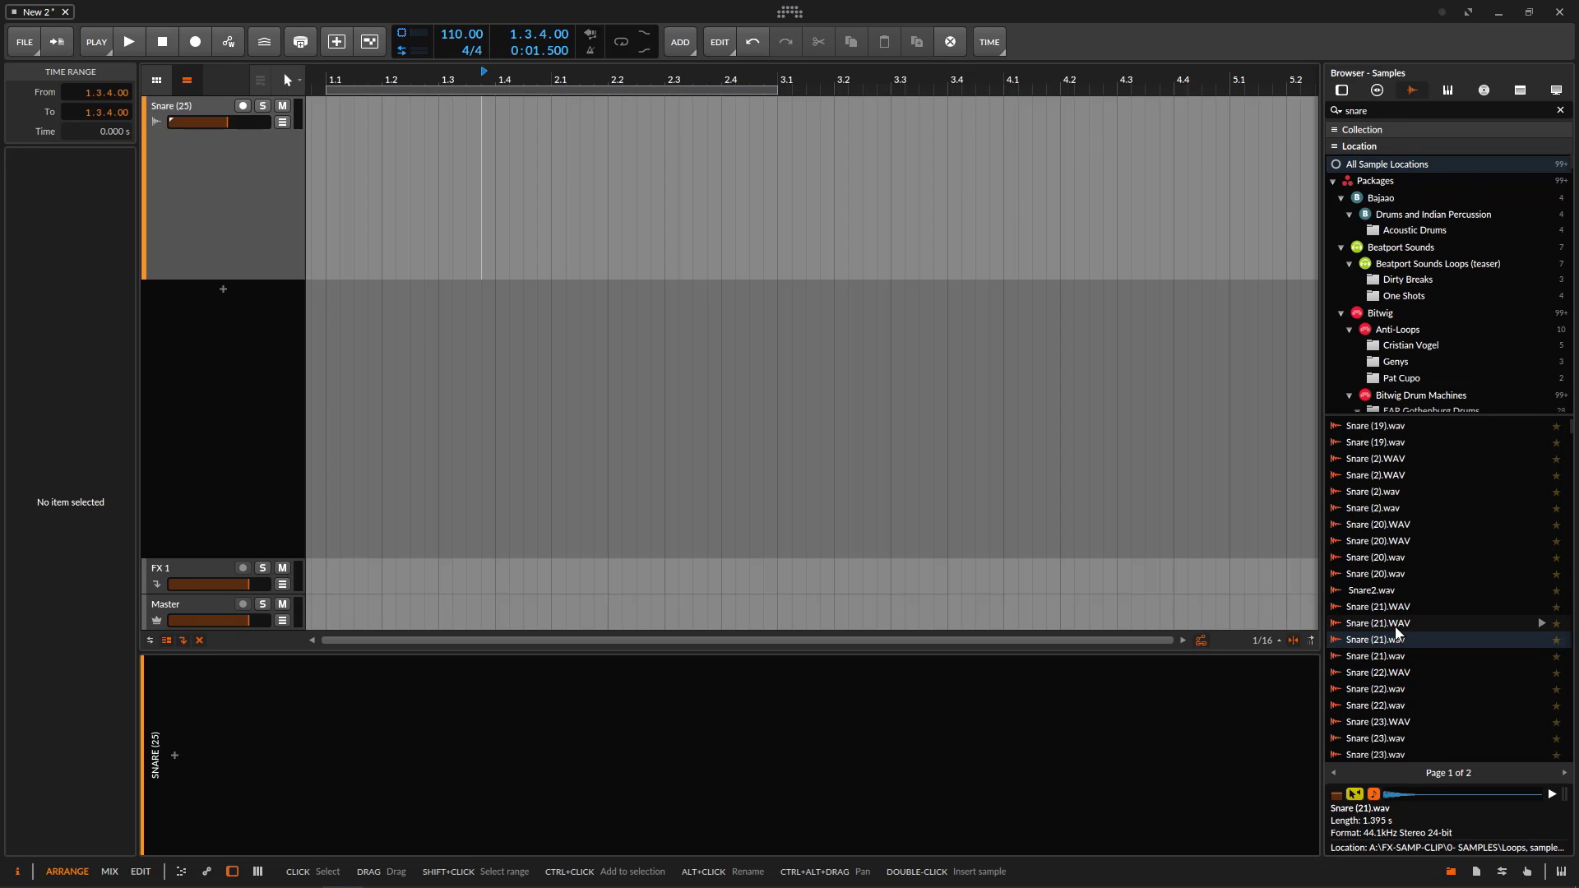
Place Snare (21).wav on the Snare (25) track at bar 1.3 and select the new clip.
{"action": "left_click_drag", "start_coordinate": [1400, 637], "coordinate": [436, 217]}
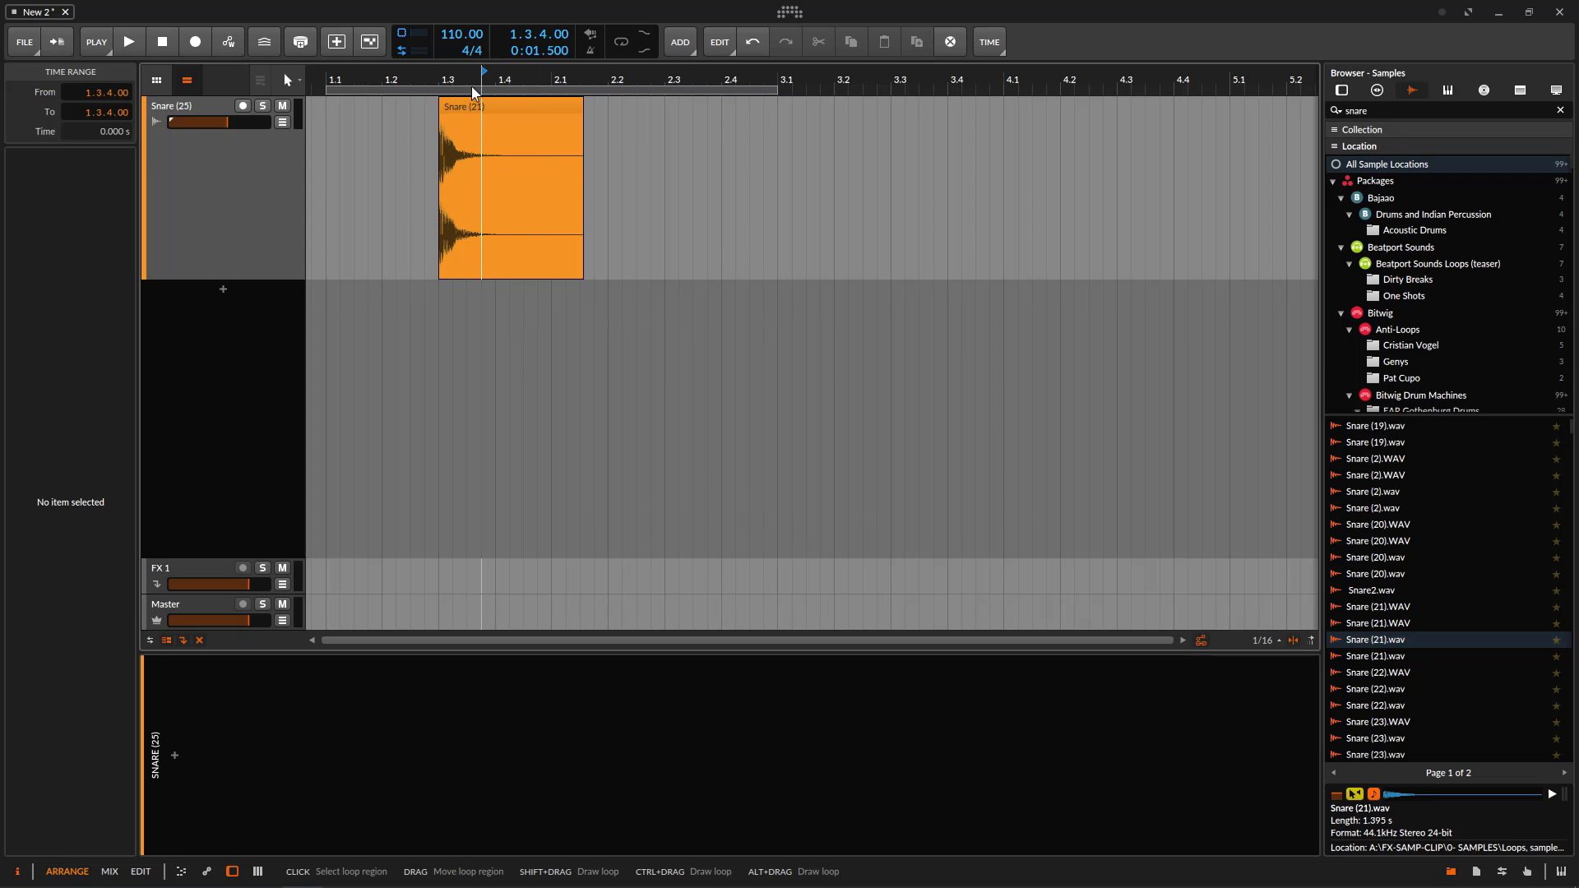
{"action": "left_click_drag", "start_coordinate": [475, 92], "coordinate": [542, 82]}
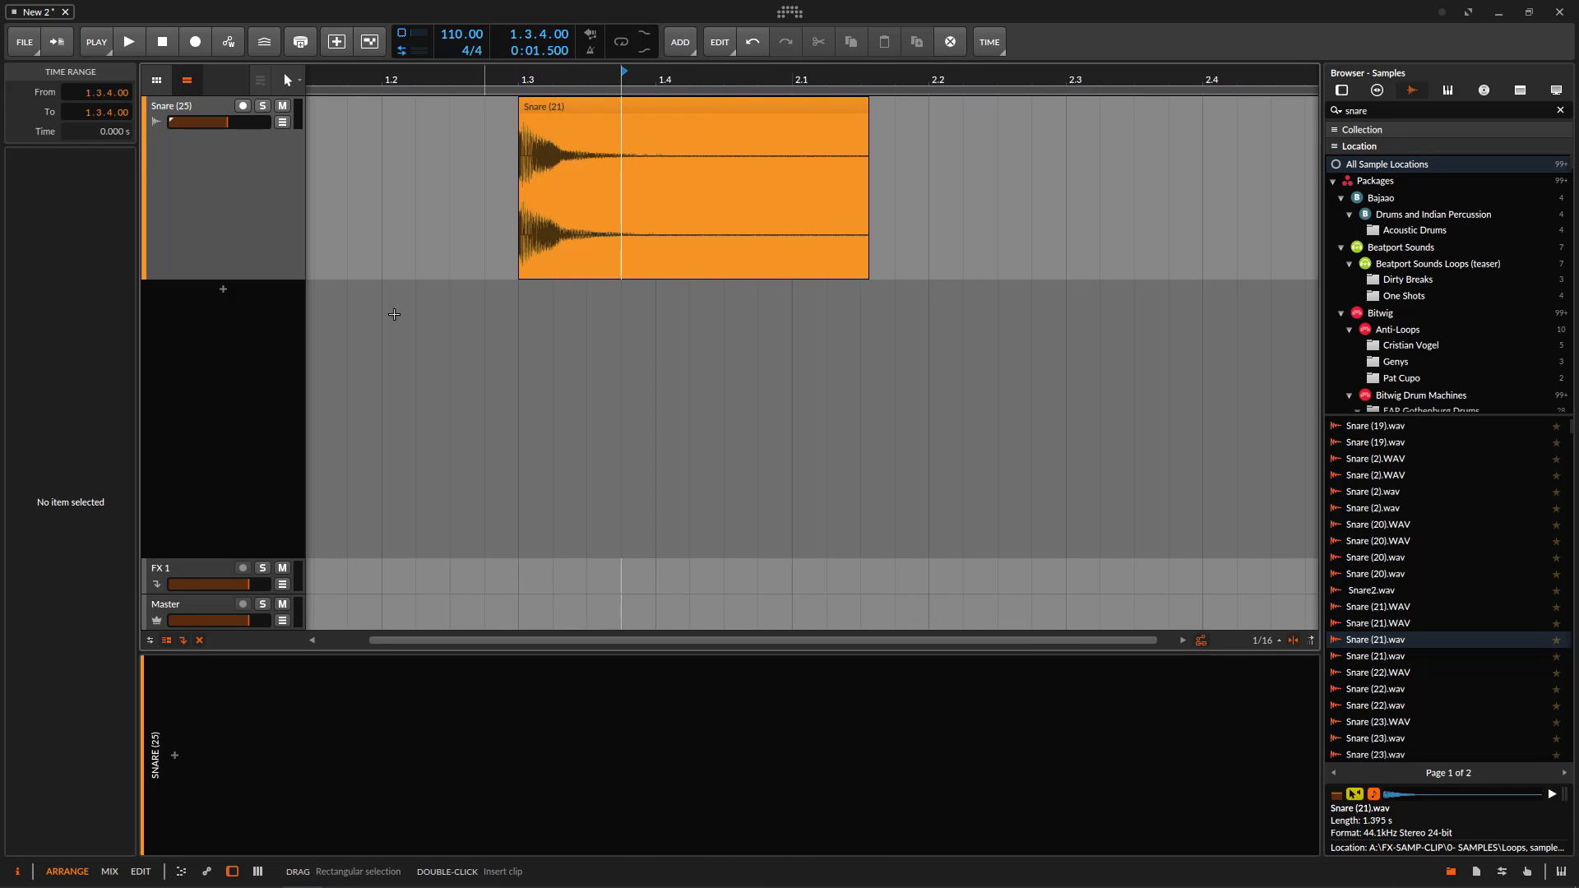
{"action": "left_click", "coordinate": [636, 106]}
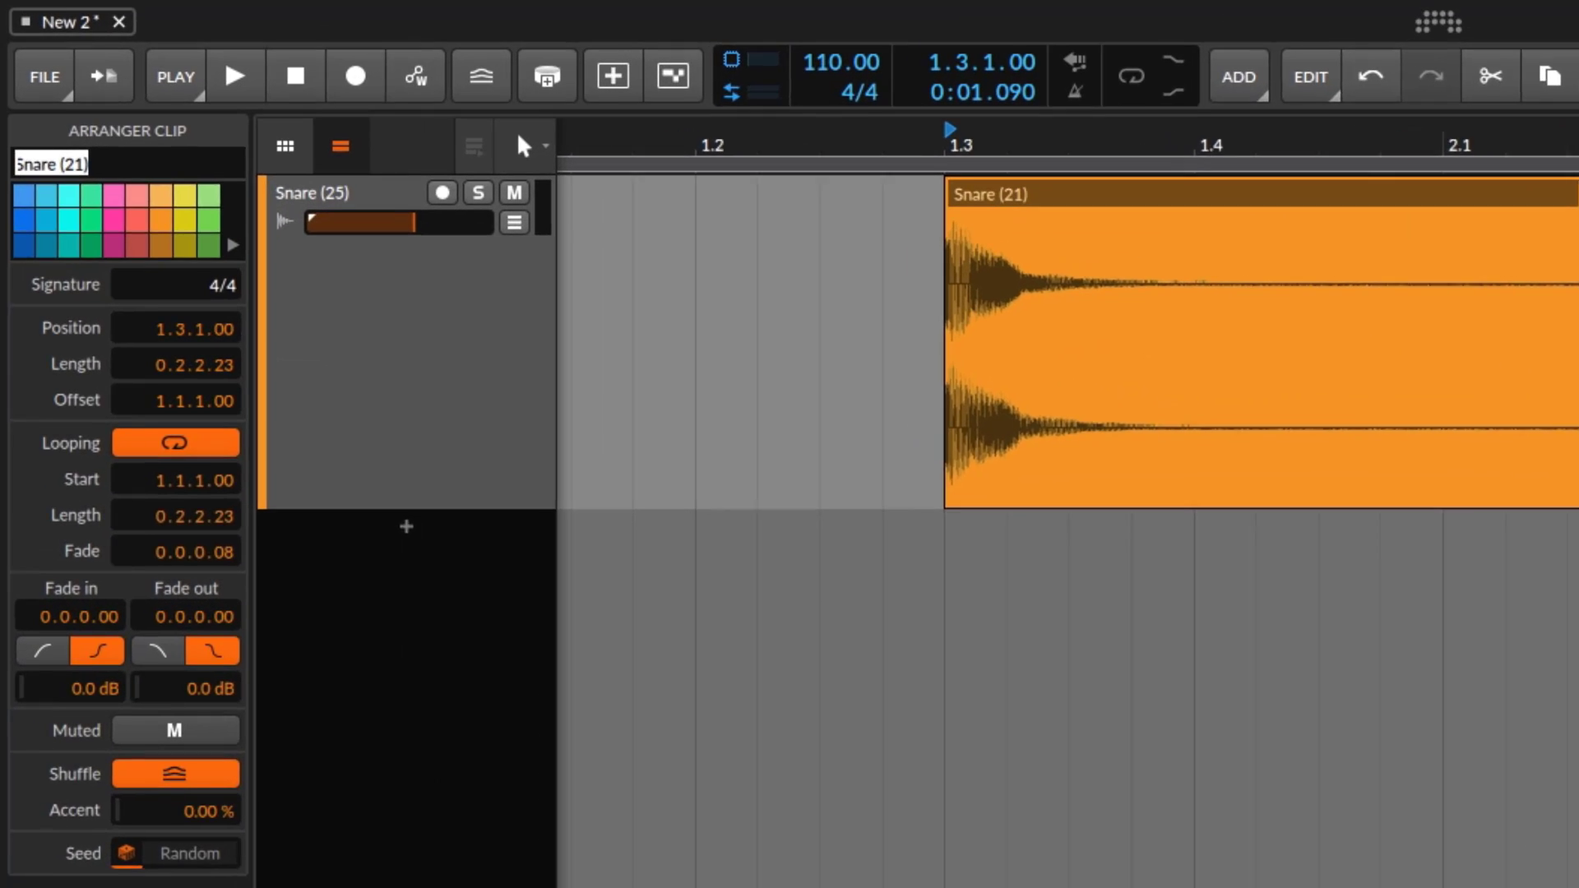
Rename the Snare (21) clip at 1.3.1.00 to 'UNICORN' and reselect it.
{"action": "key", "text": "ctrl+r"}
{"action": "key", "text": "BackSpace"}
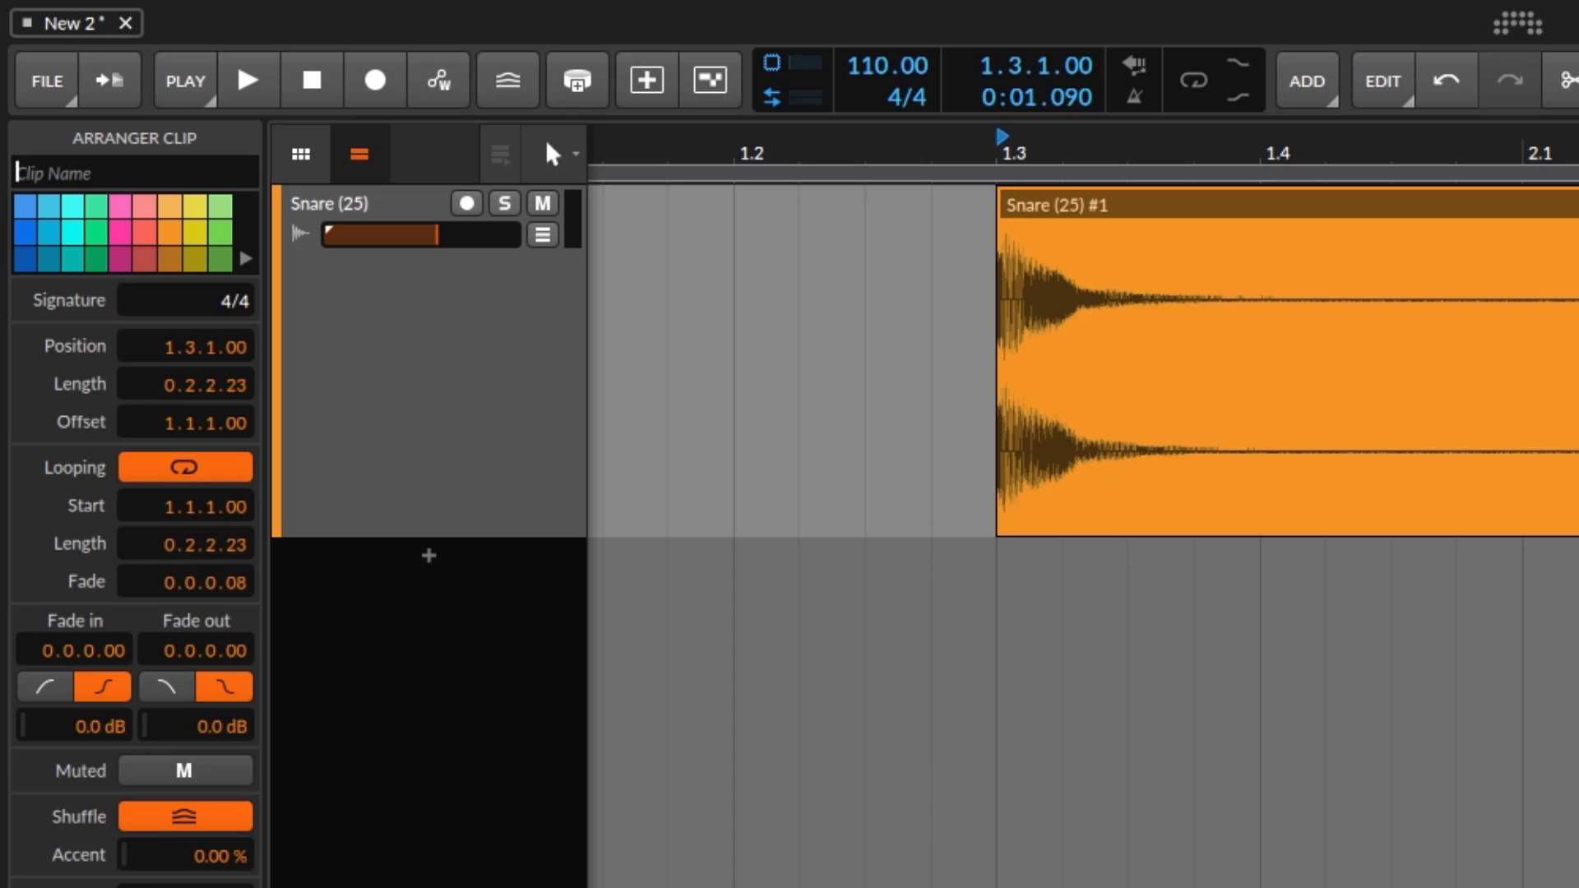
{"action": "type", "text": "UNICORN"}
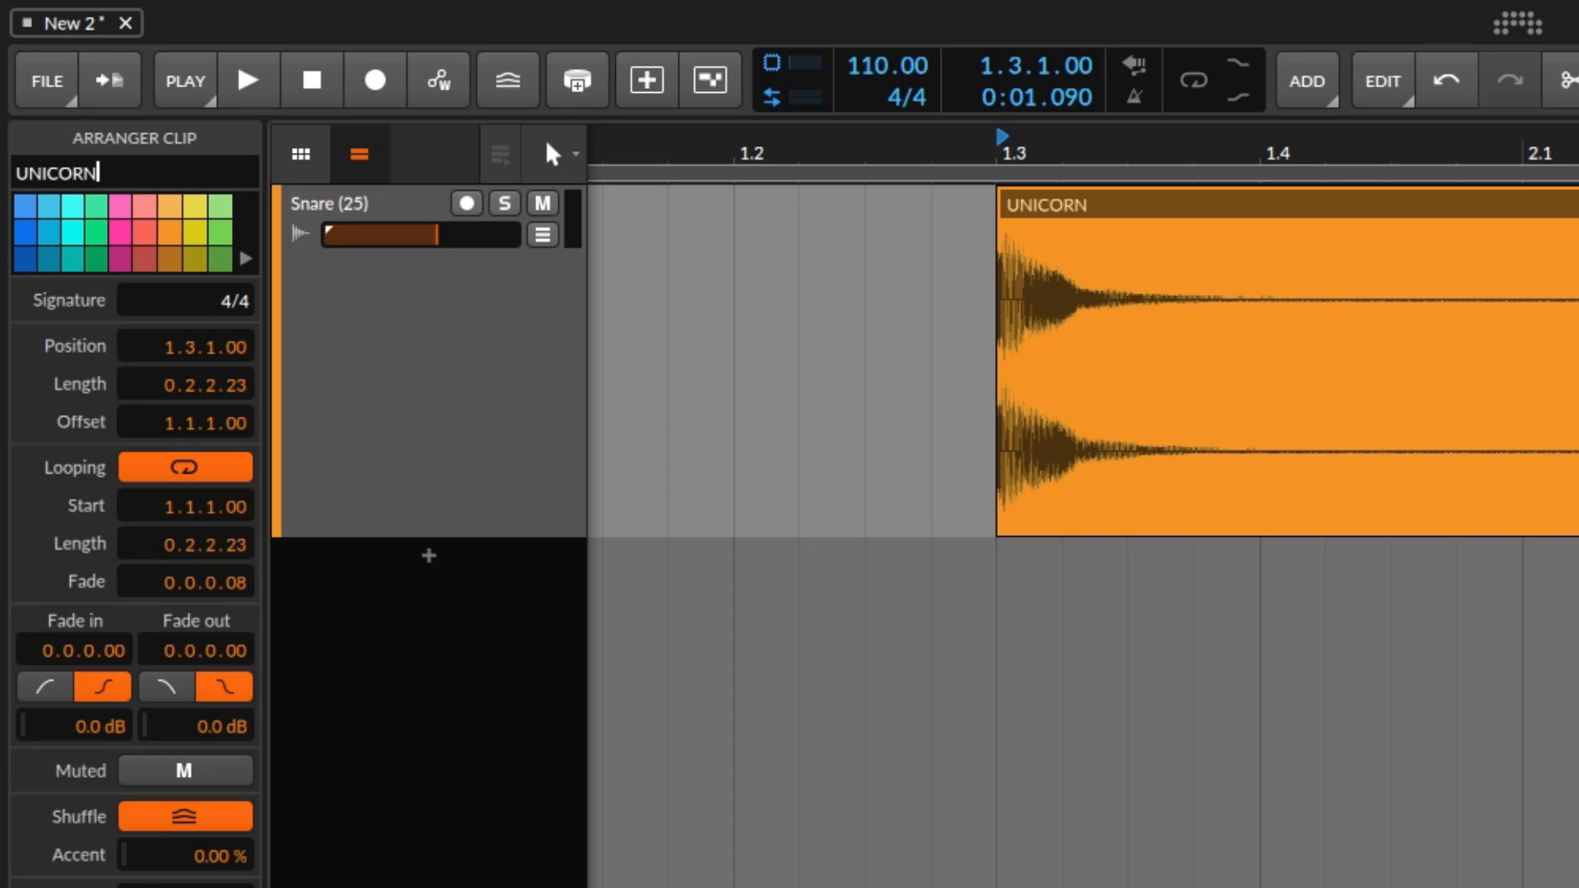
{"action": "left_click", "coordinate": [471, 455]}
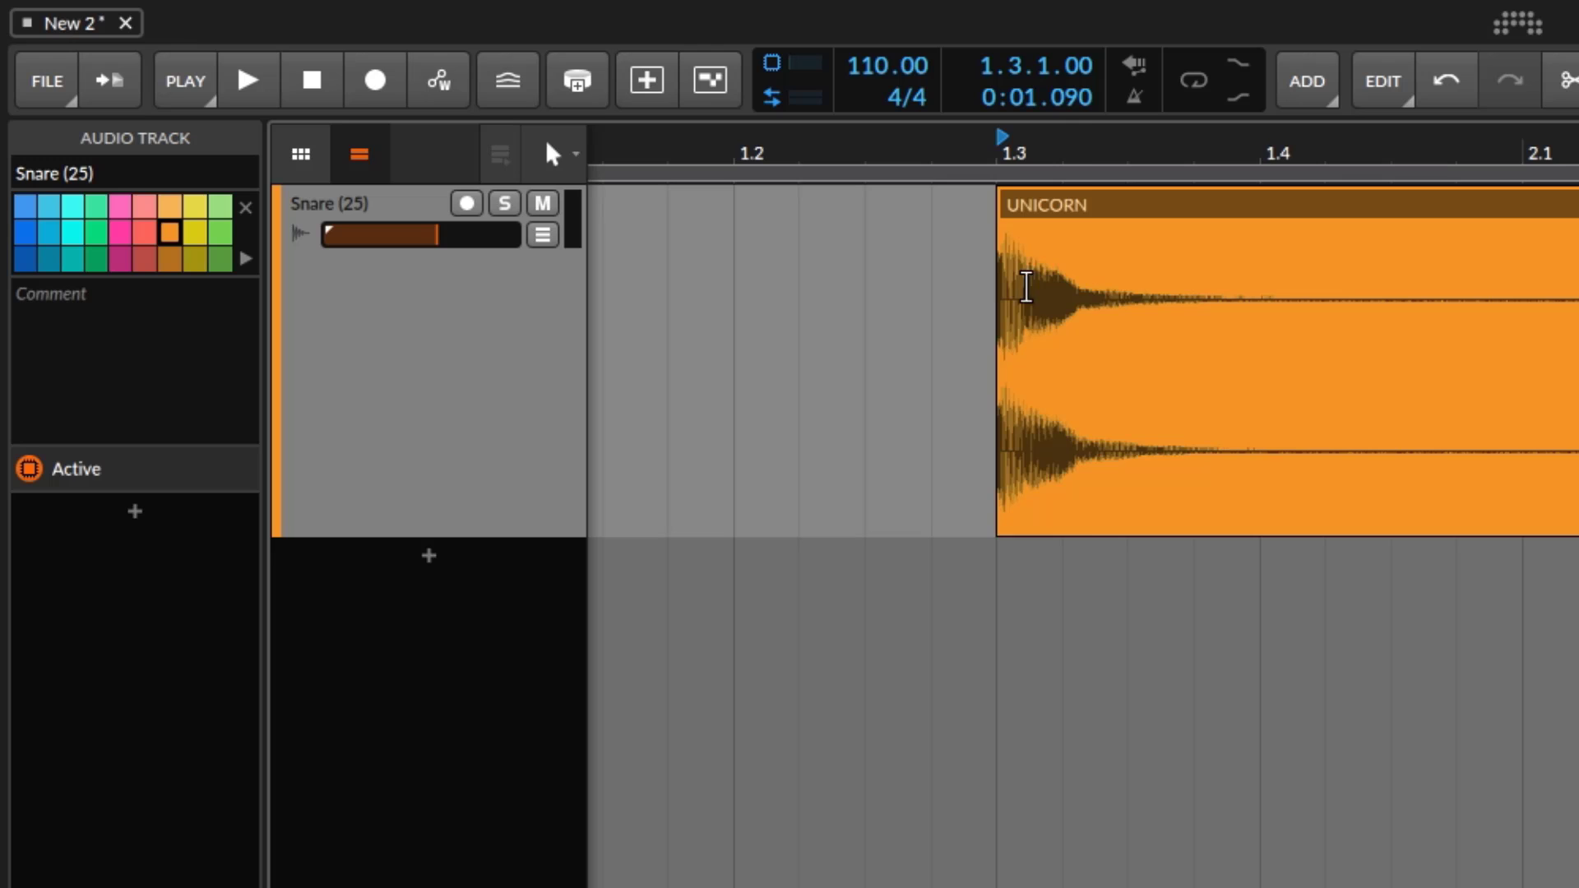
{"action": "left_click", "coordinate": [1103, 207]}
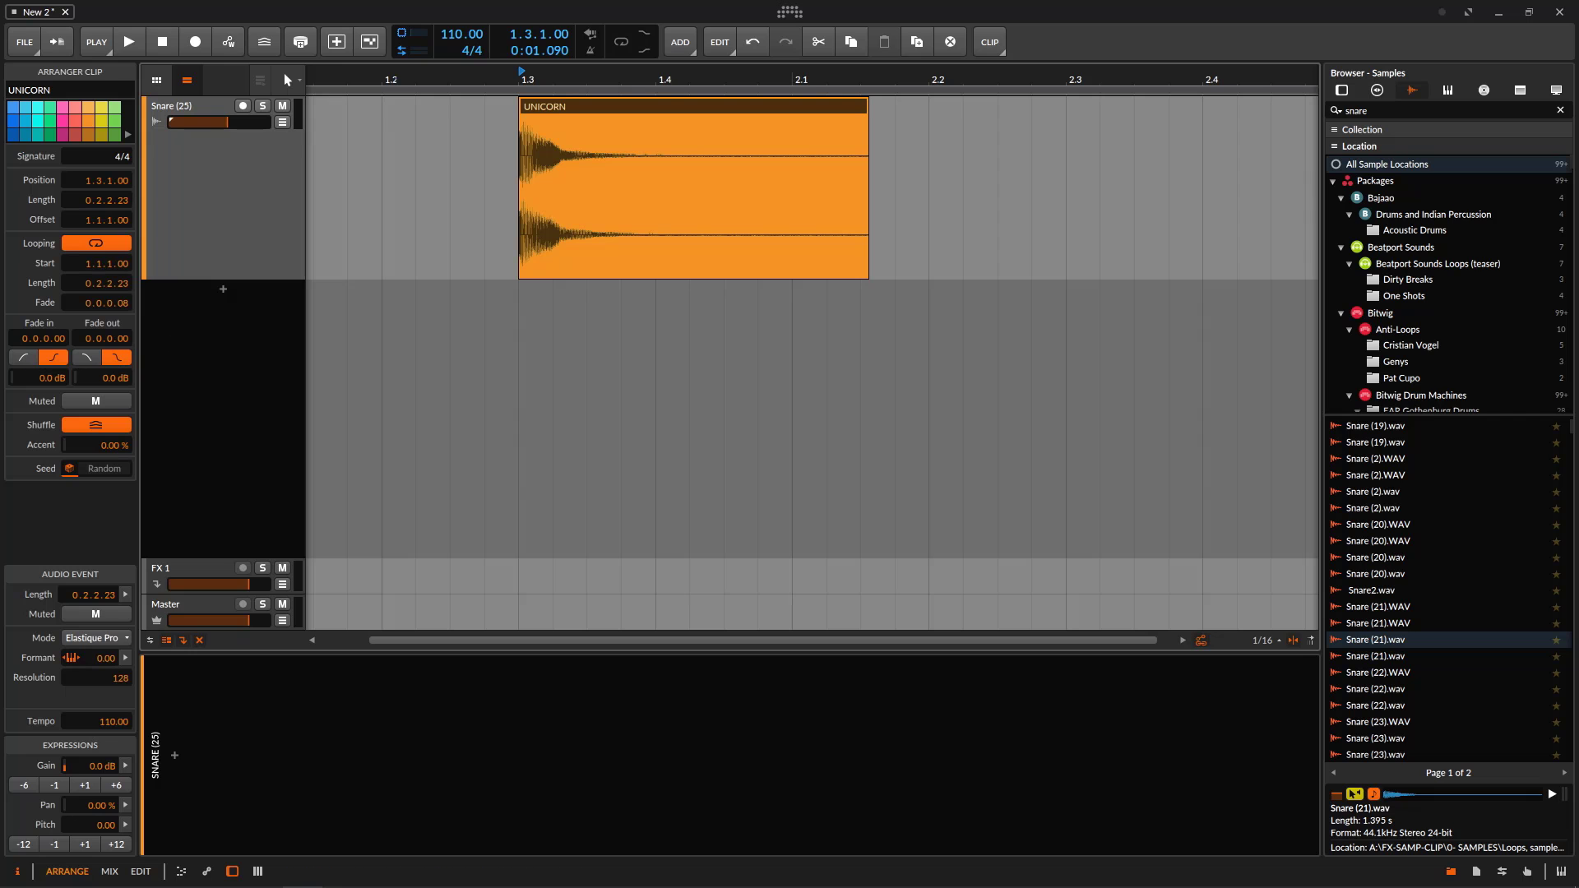
Show UNICORN's Snare (21) audio event in the Detail Editor's CLIP view.
{"action": "double_click", "coordinate": [618, 111]}
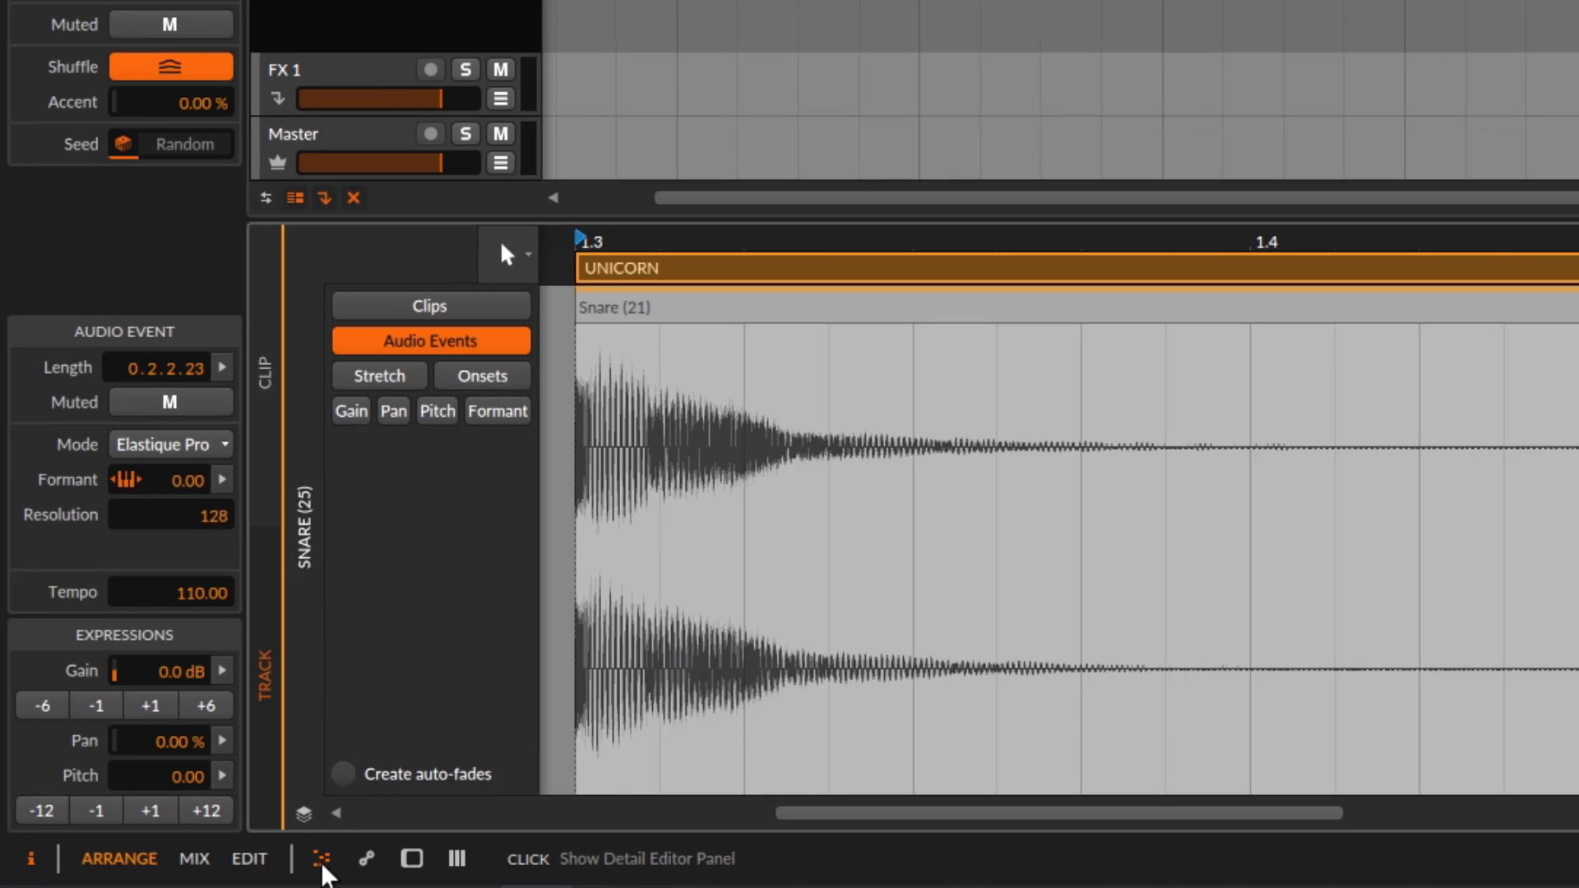
{"action": "left_click", "coordinate": [321, 859]}
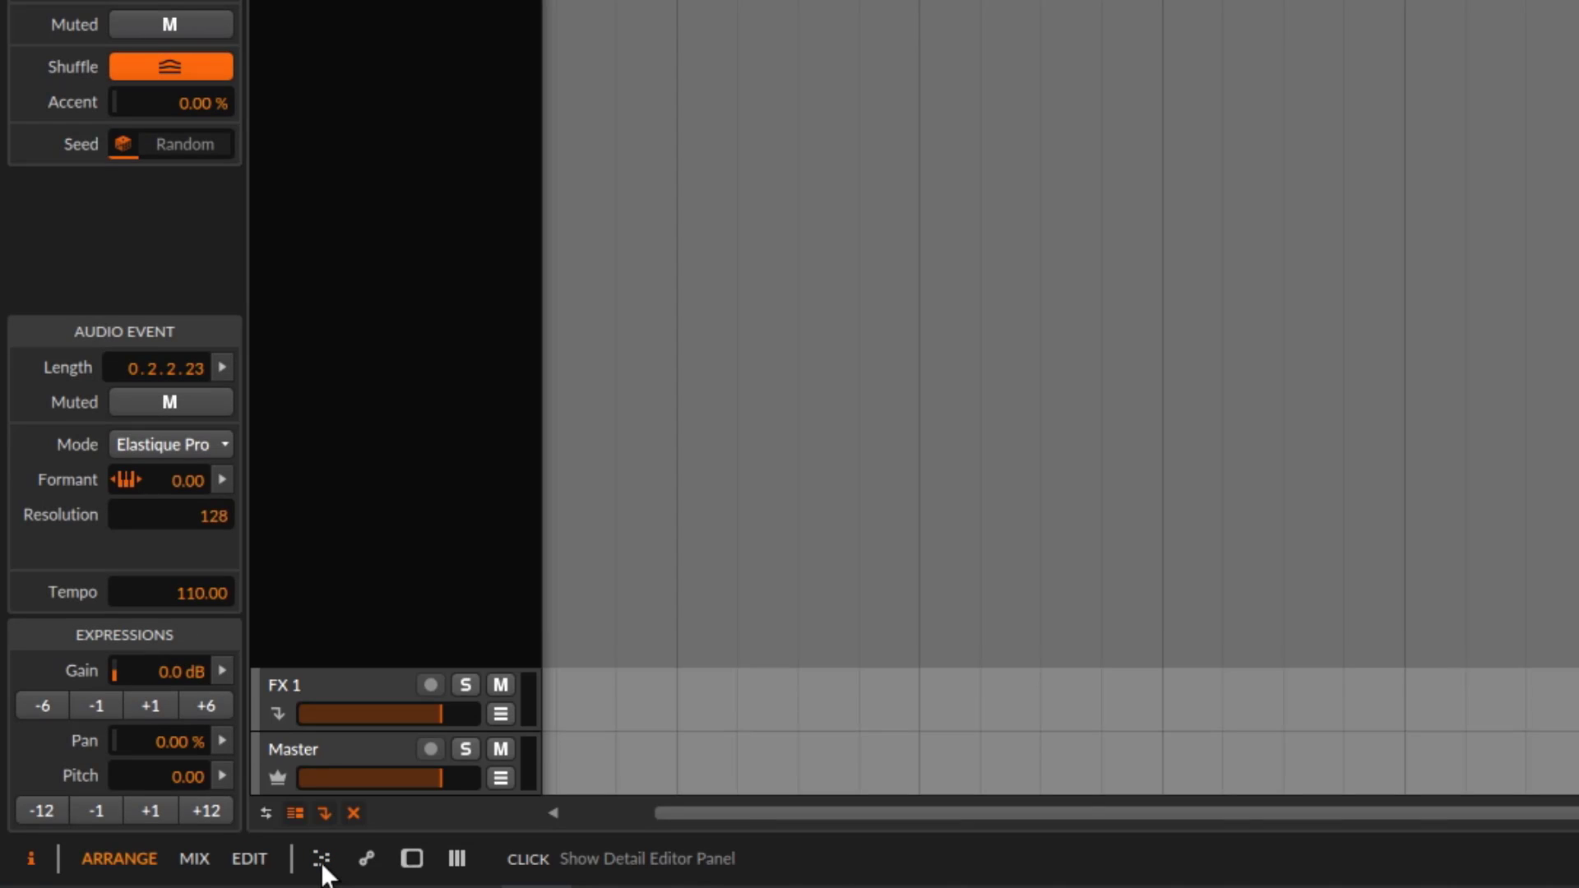
{"action": "left_click", "coordinate": [322, 859]}
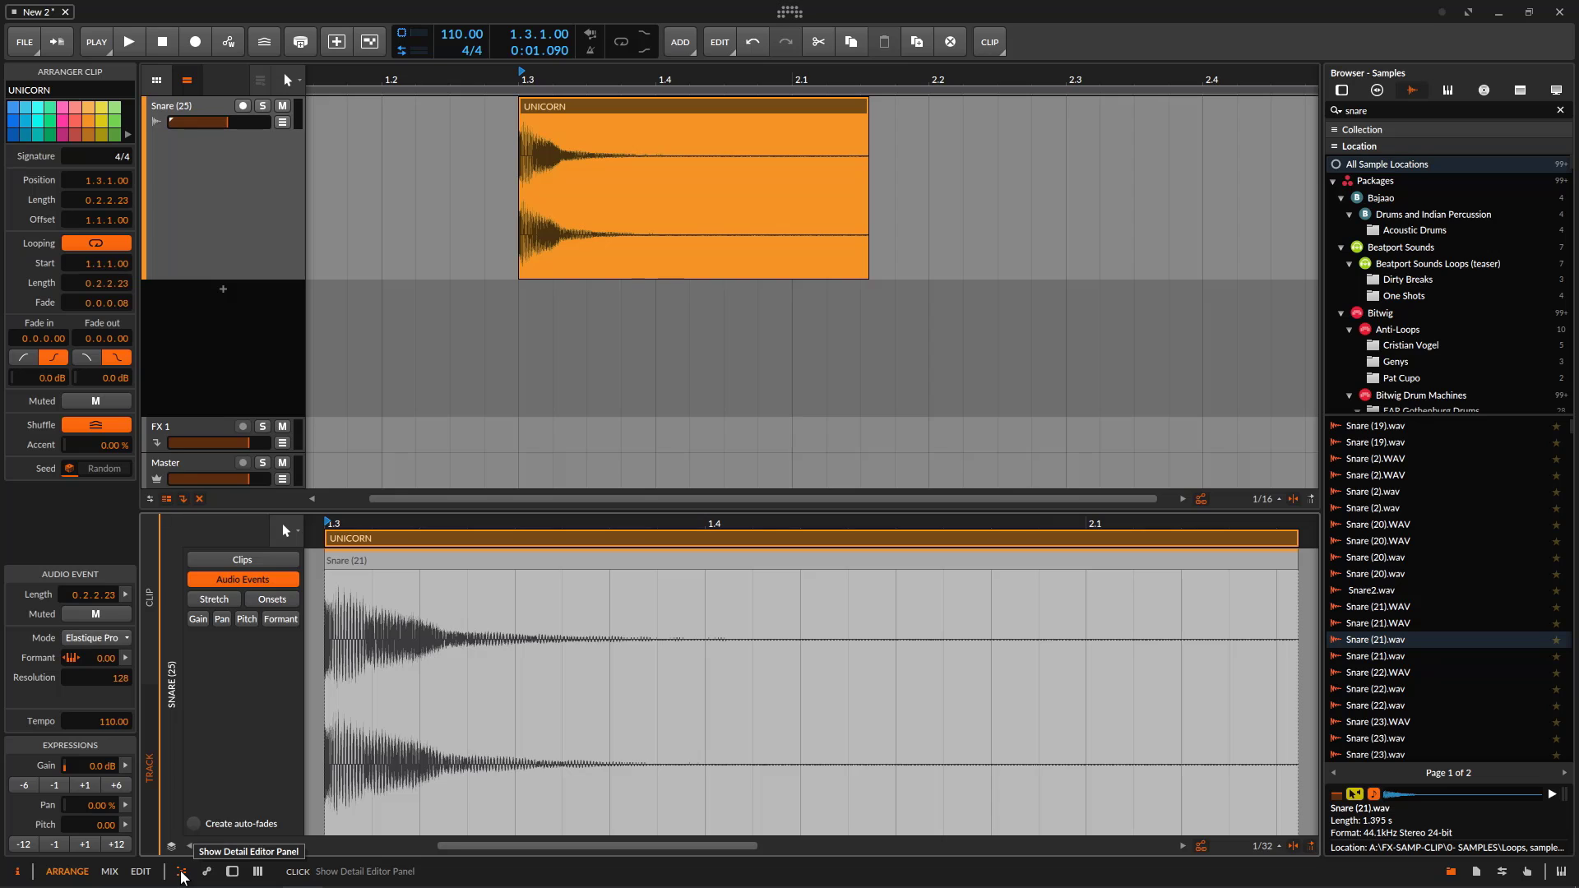
{"action": "left_click", "coordinate": [182, 873]}
{"action": "left_click", "coordinate": [182, 874]}
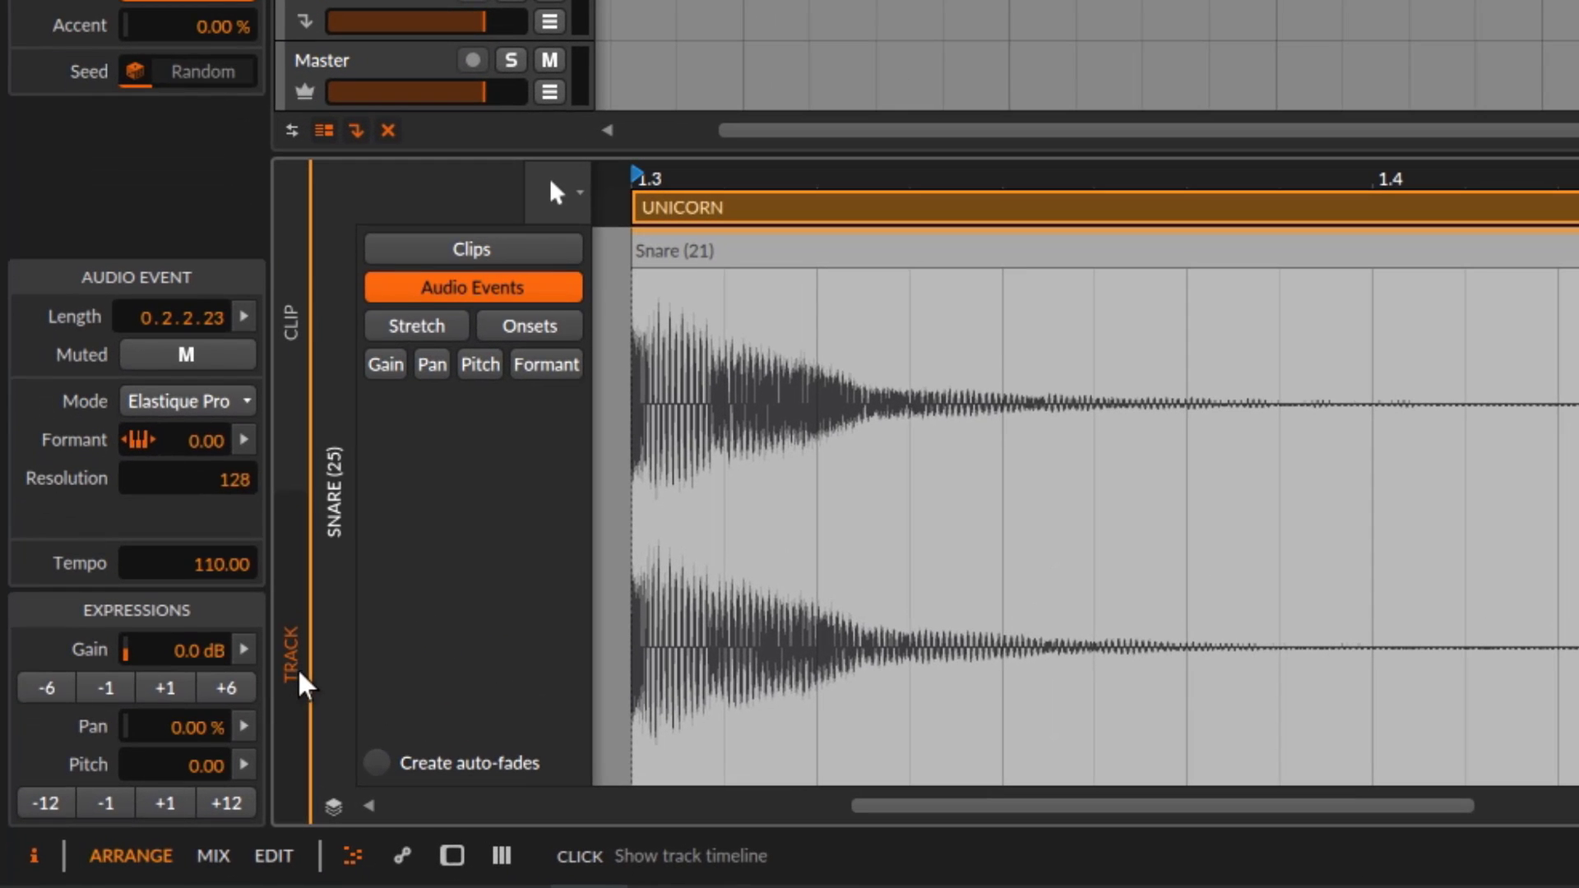
{"action": "left_click", "coordinate": [296, 392]}
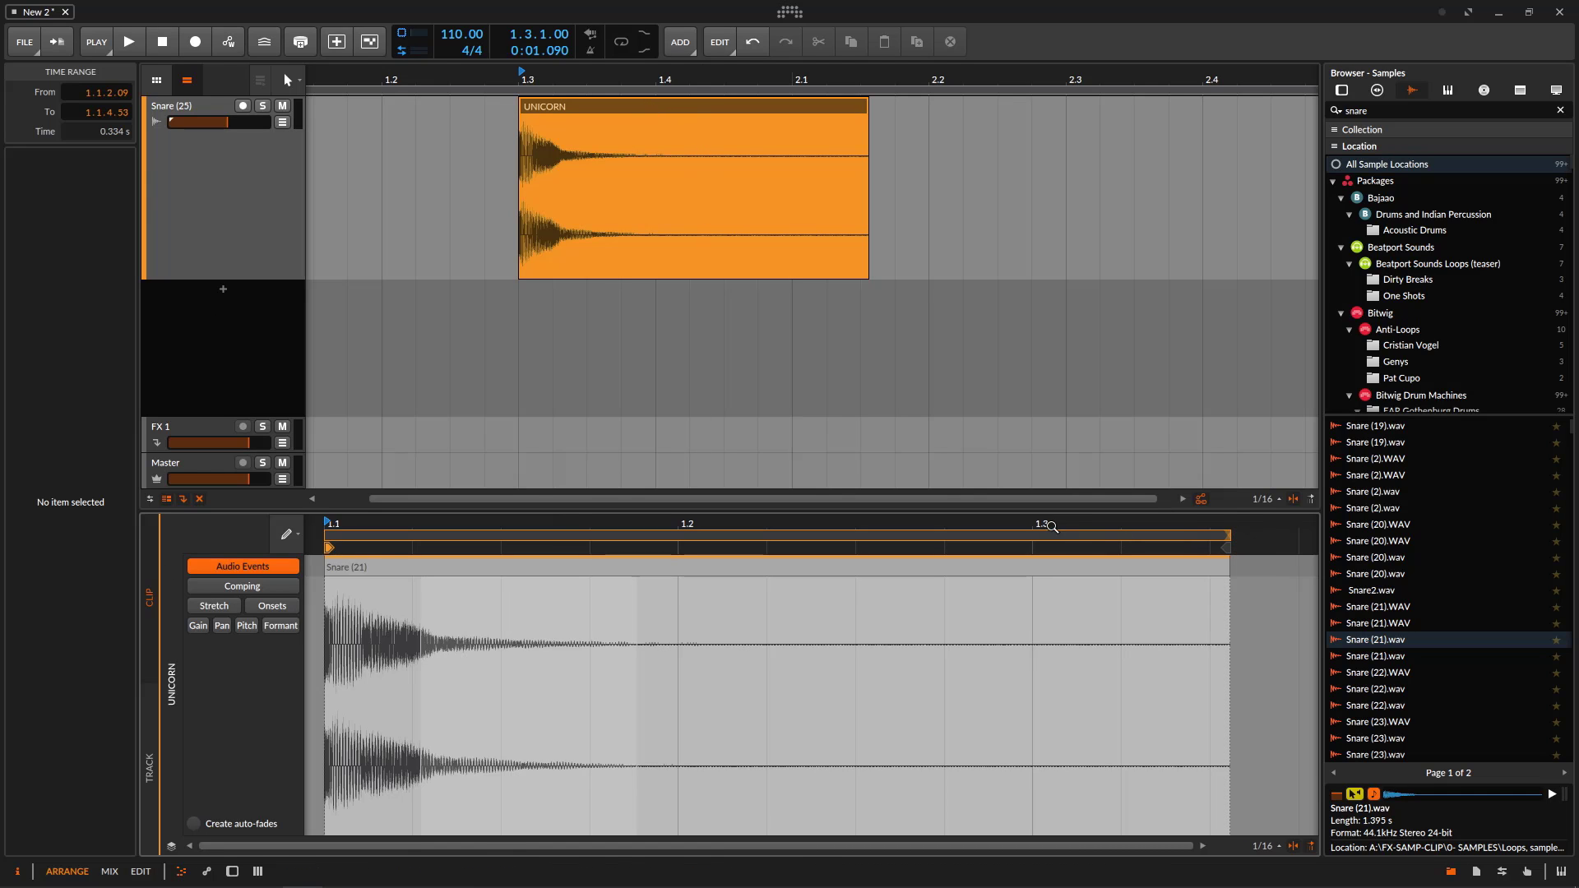
Trim the Snare (21) event inside UNICORN to end at bar 1.2, length 0.1.0.00.
{"action": "left_click", "coordinate": [1230, 566]}
{"action": "left_click_drag", "start_coordinate": [1231, 566], "coordinate": [680, 588]}
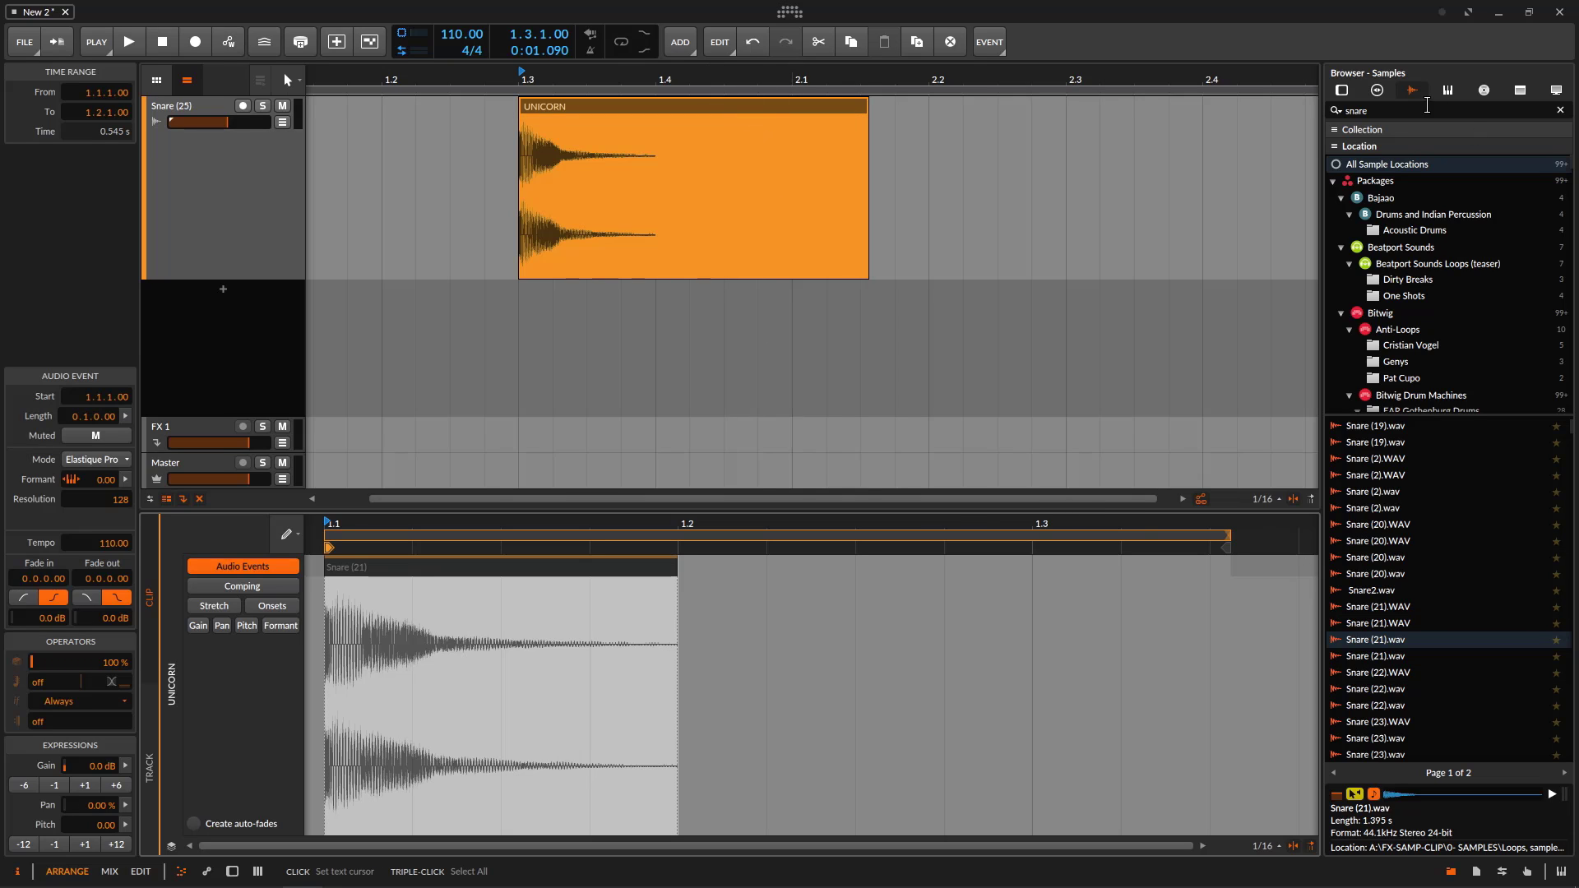
{"action": "left_click", "coordinate": [1271, 107]}
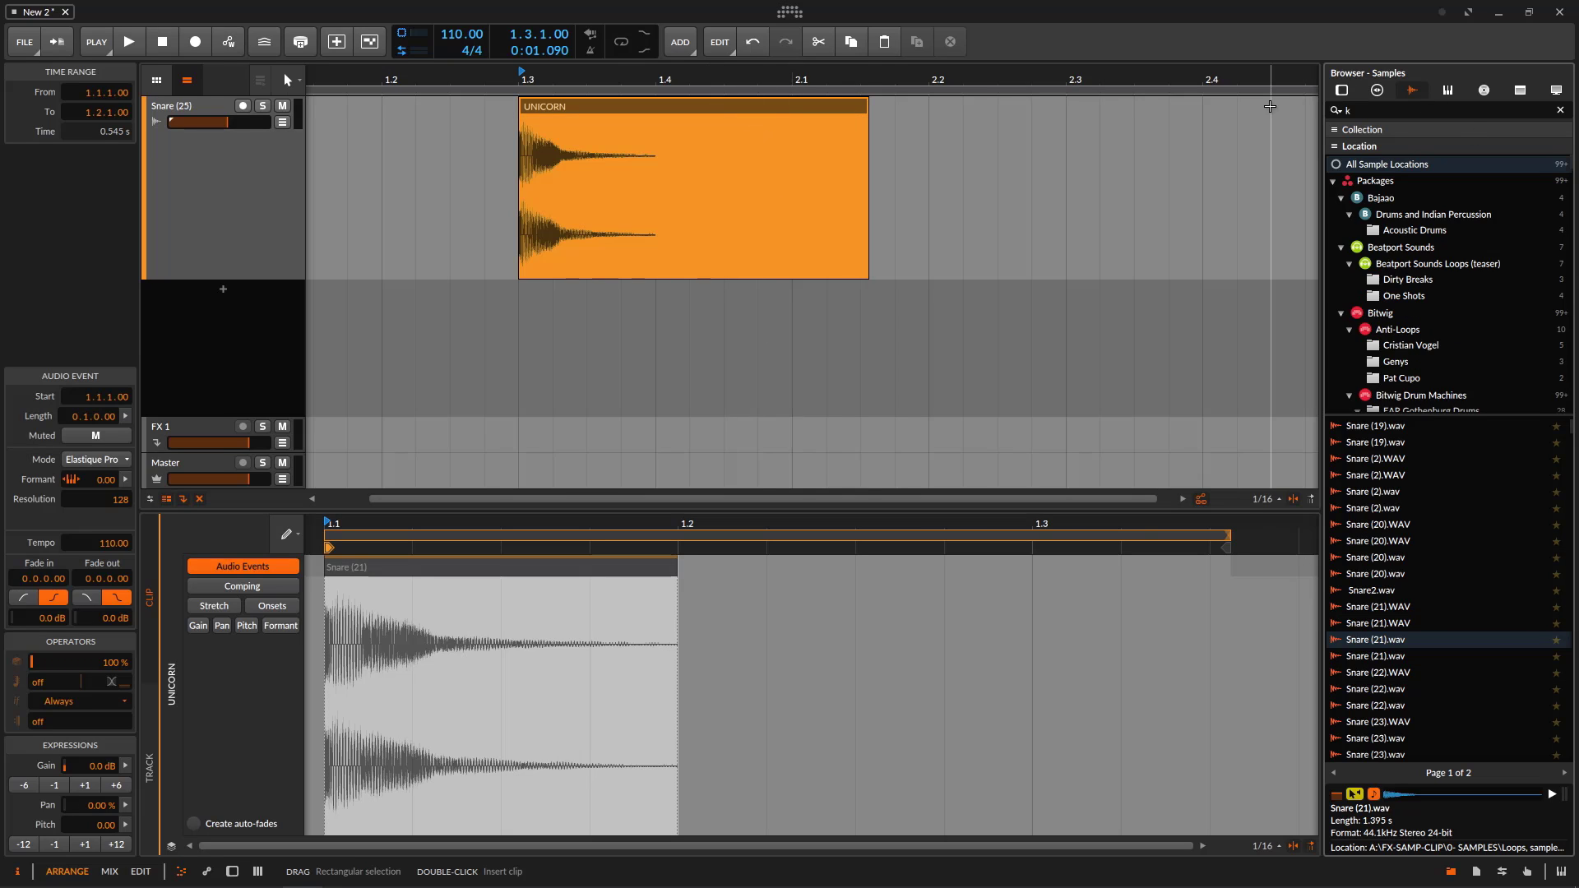
Add the sw2_kick_deel.wav kick at 1.2 after the snare and end UNICORN before 2.1.
{"action": "left_click", "coordinate": [1423, 560]}
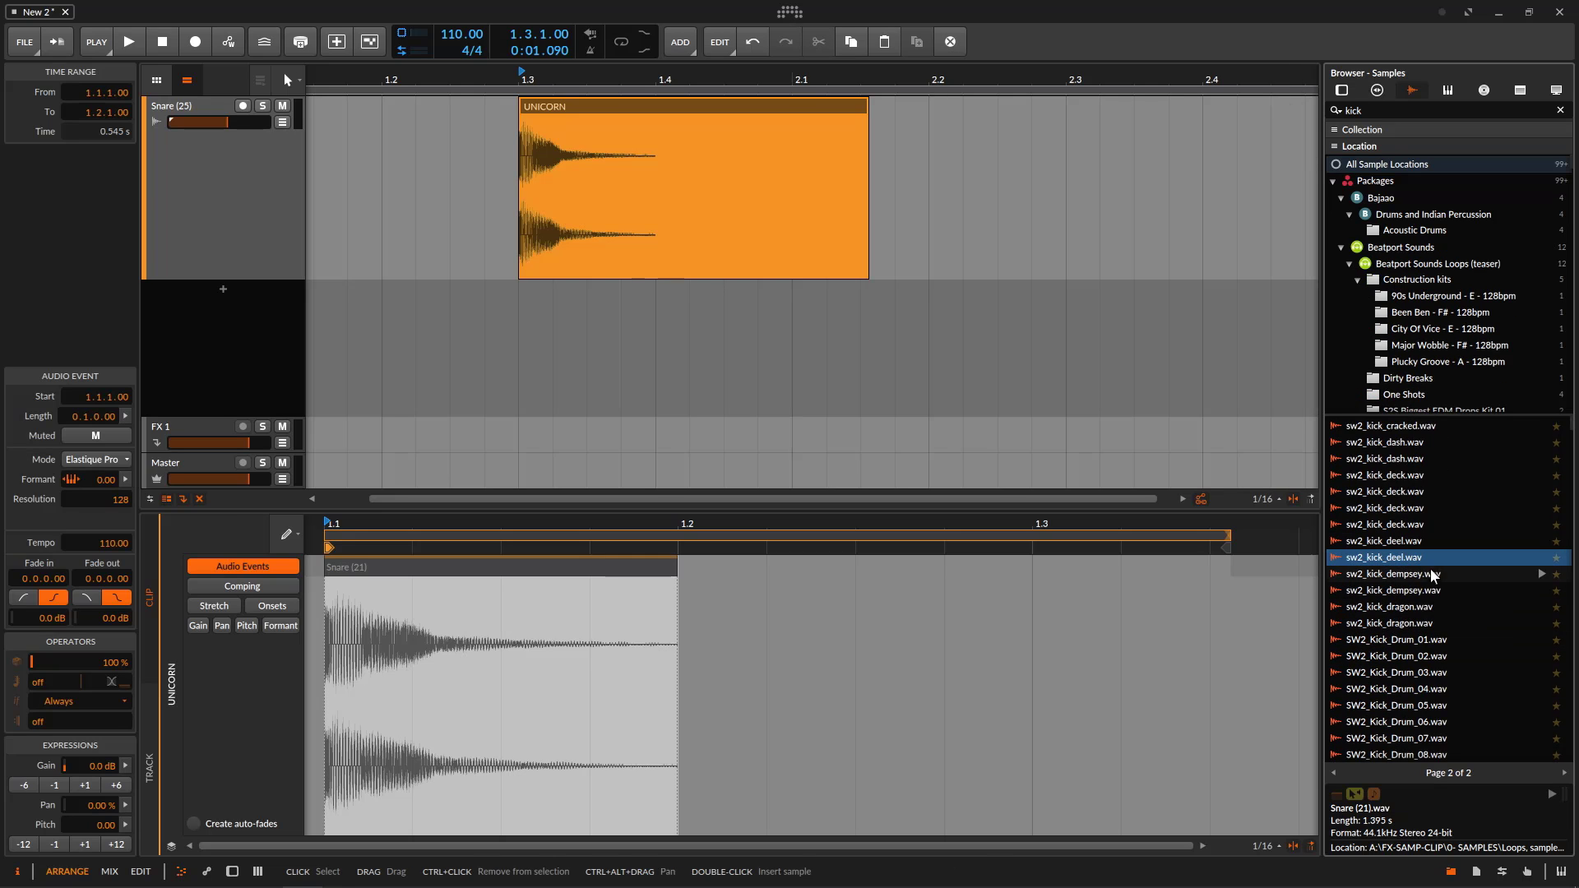
{"action": "left_click_drag", "start_coordinate": [1424, 555], "coordinate": [686, 631]}
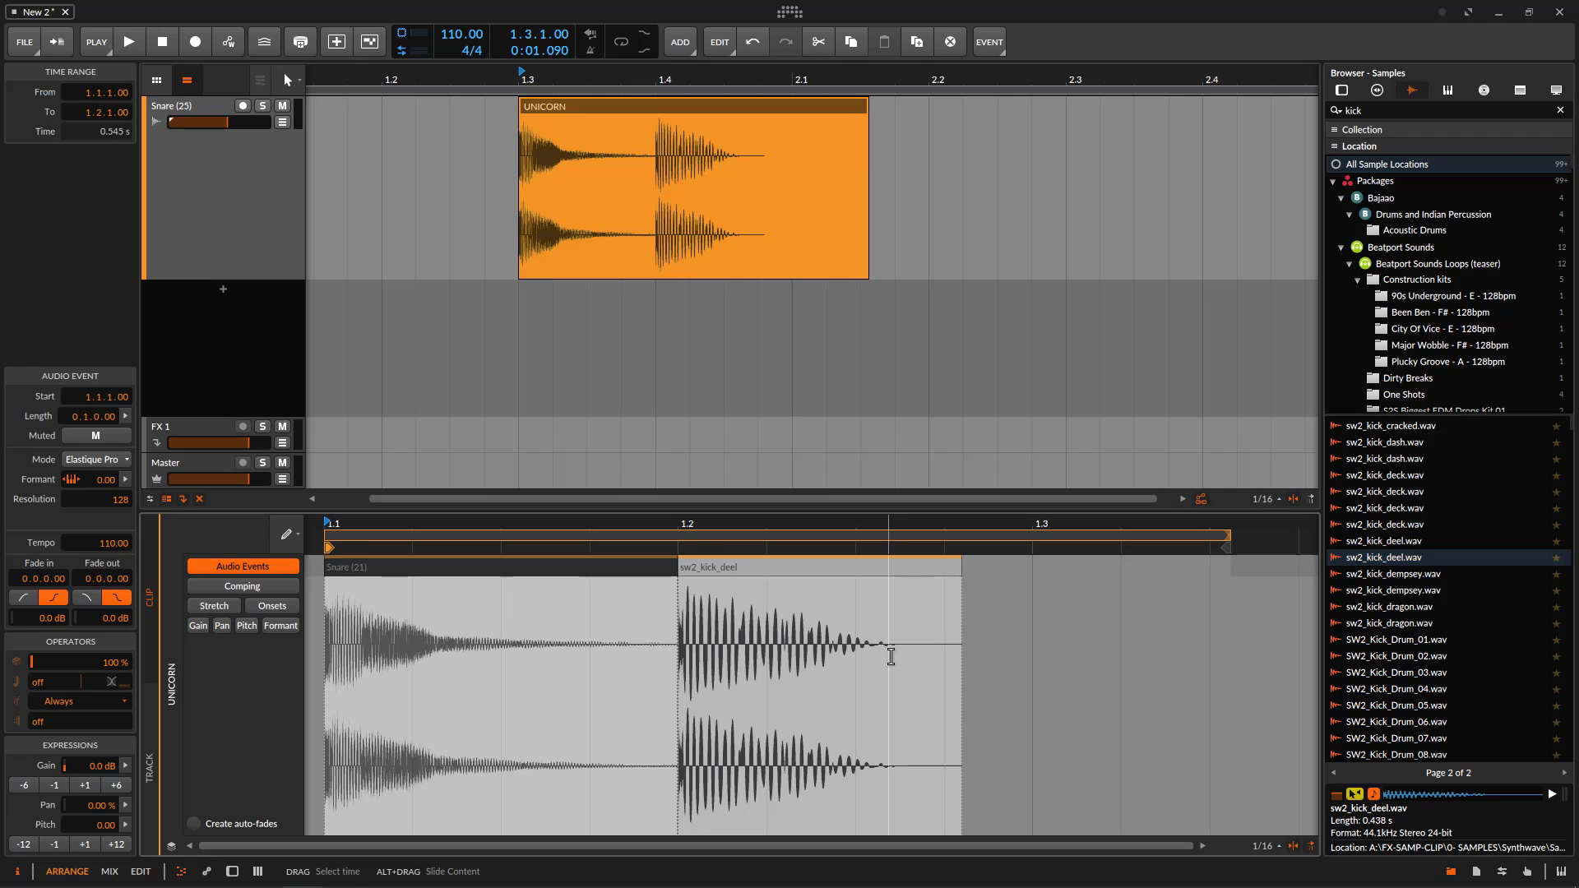
{"action": "left_click", "coordinate": [654, 579]}
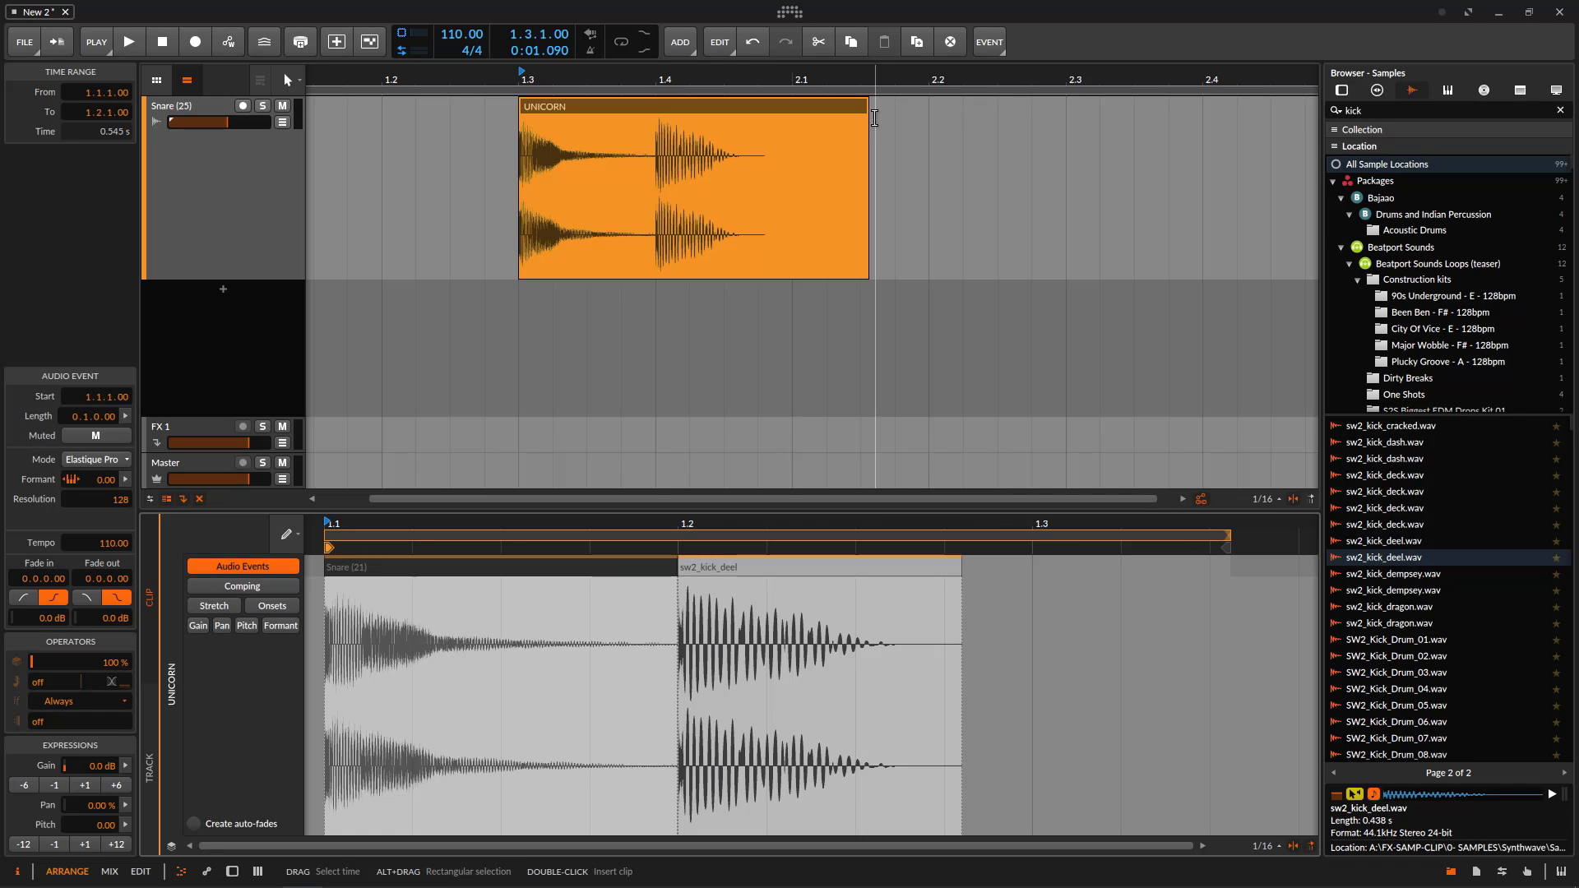
{"action": "left_click_drag", "start_coordinate": [866, 103], "coordinate": [765, 115]}
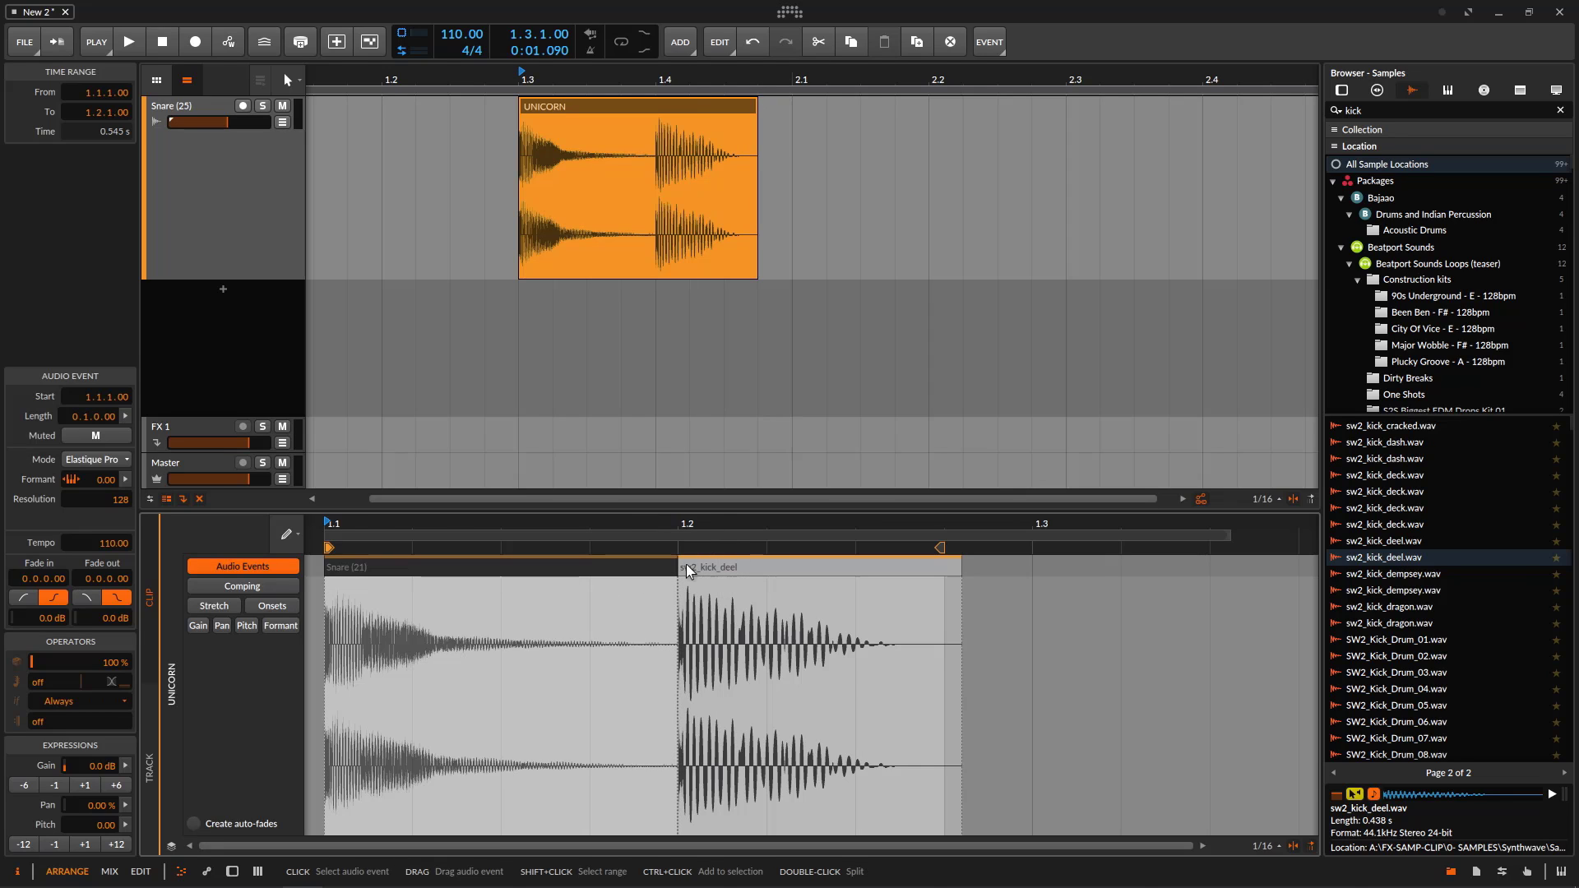
Shorten the snare, move the kick to 1.1.2.33, and trim UNICORN to length 0.1.0.00.
{"action": "left_click_drag", "start_coordinate": [678, 567], "coordinate": [457, 571]}
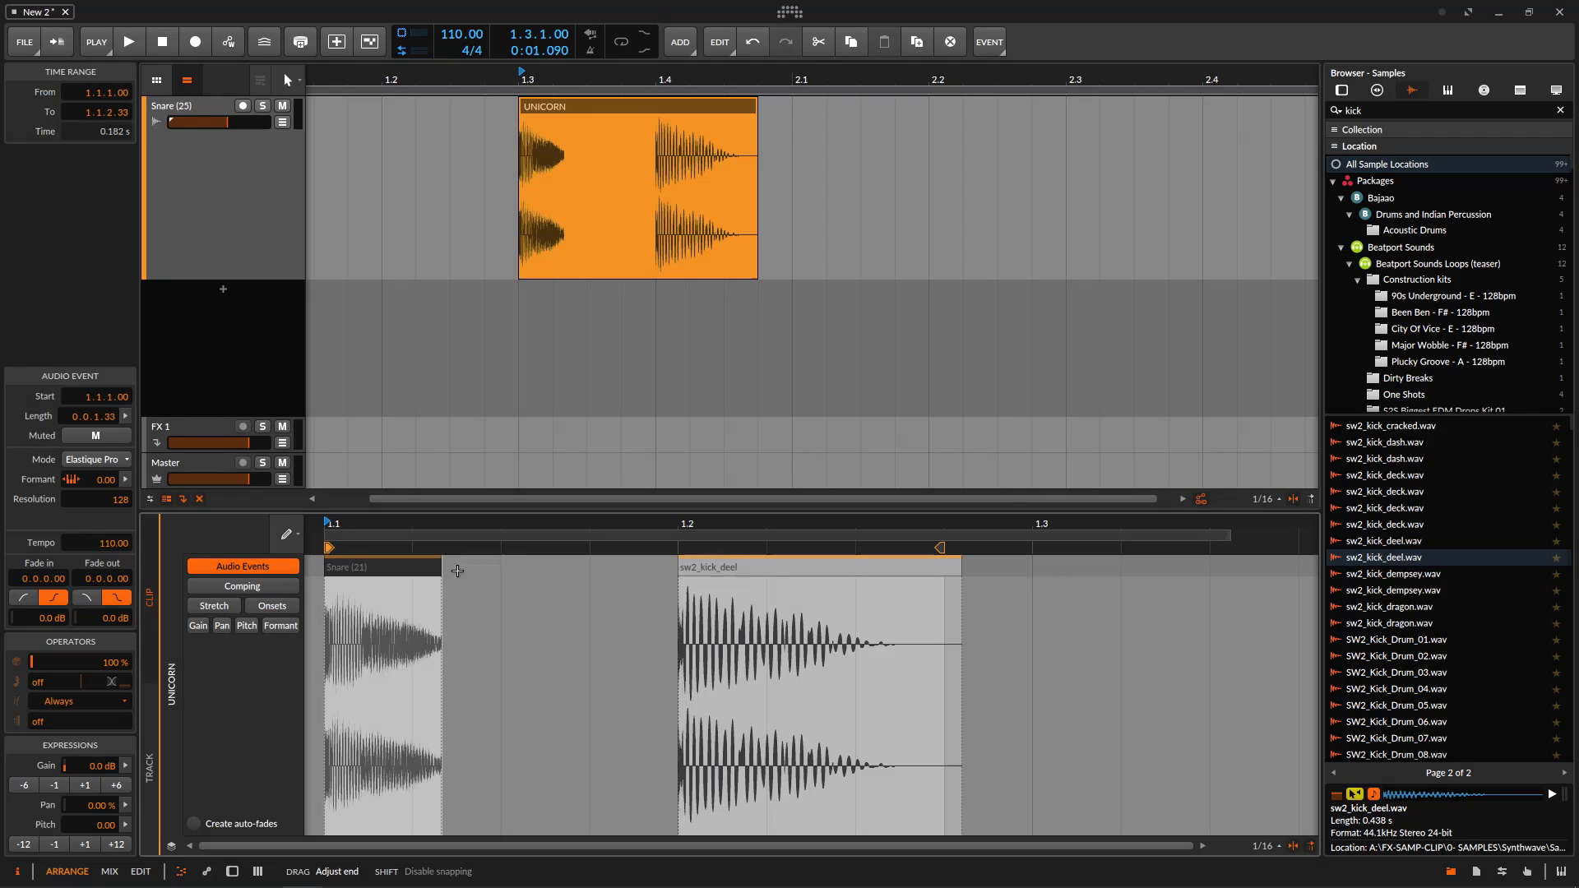
{"action": "left_click_drag", "start_coordinate": [763, 565], "coordinate": [527, 568]}
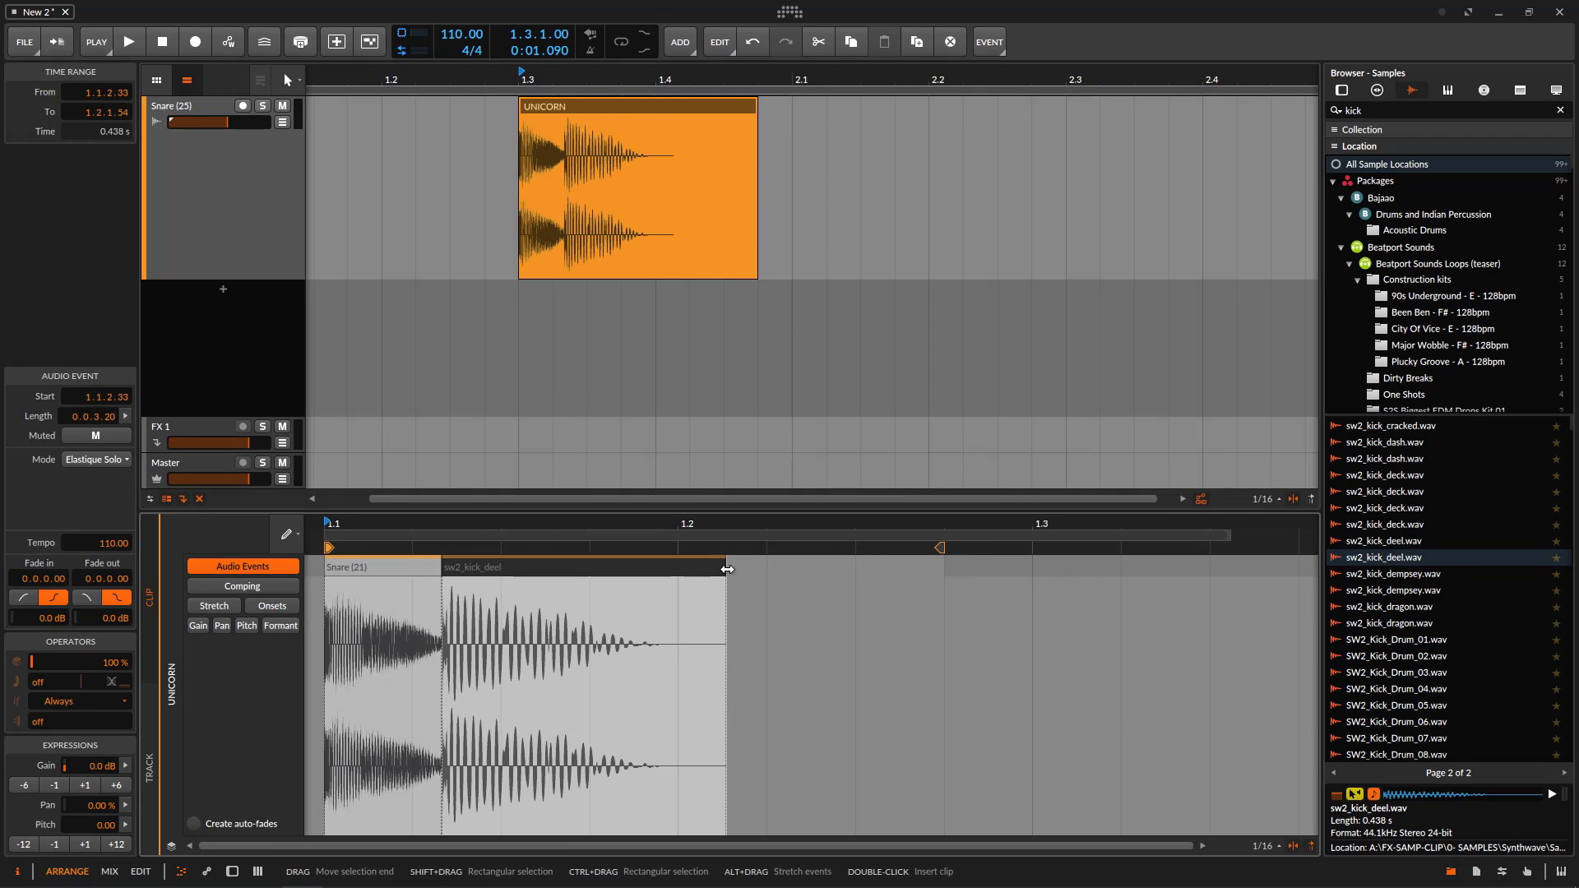
{"action": "left_click_drag", "start_coordinate": [727, 570], "coordinate": [689, 572]}
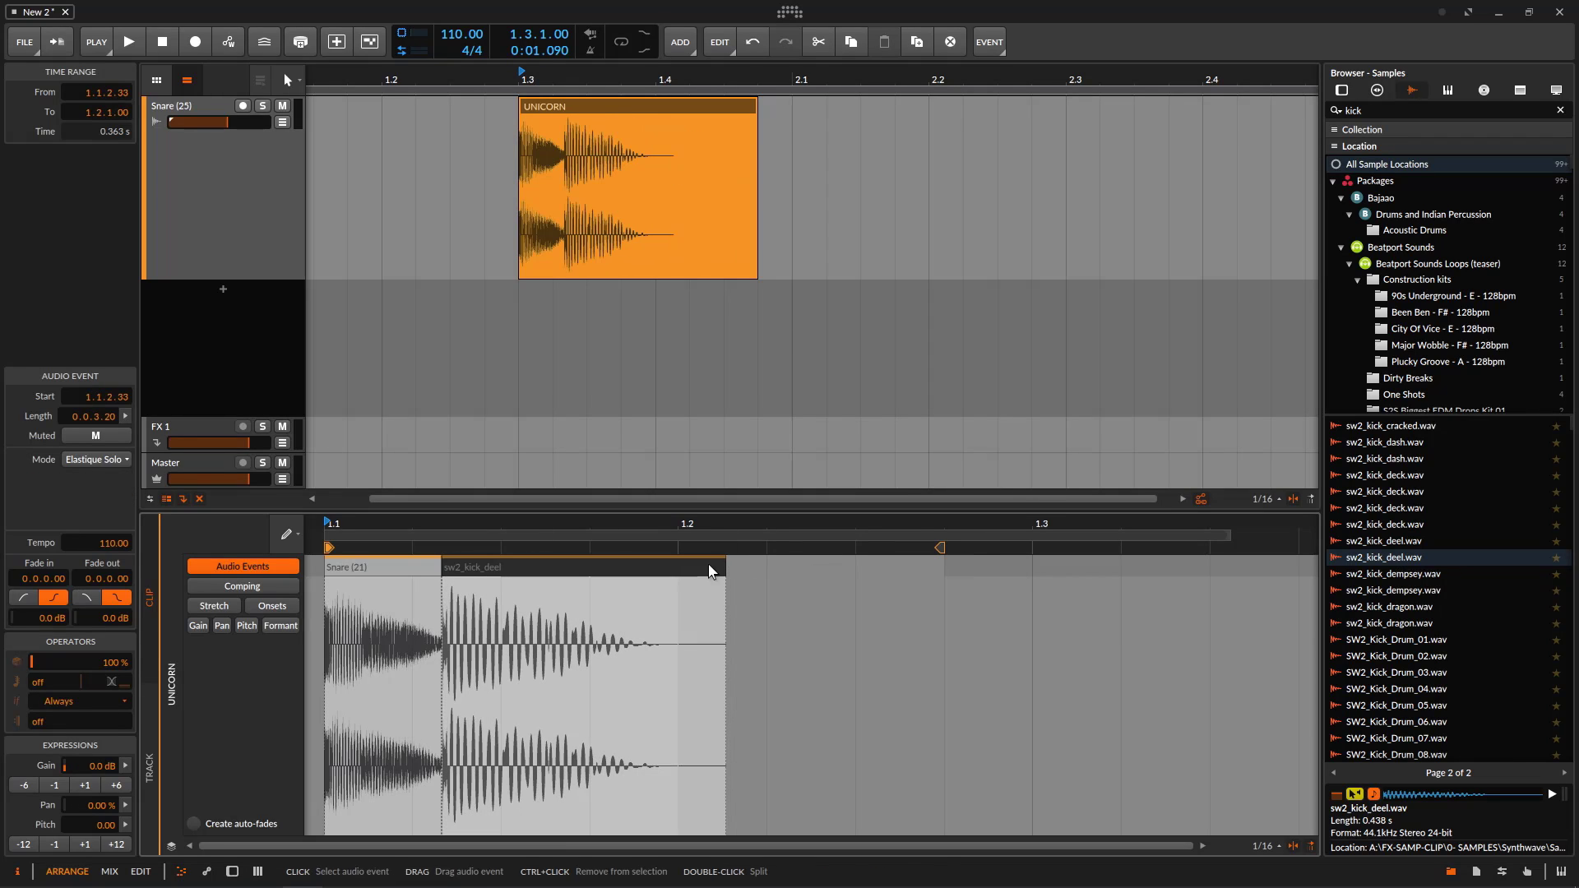
{"action": "mouse_move", "coordinate": [938, 550]}
{"action": "left_mouse_down"}
{"action": "mouse_move", "coordinate": [782, 549]}
{"action": "mouse_move", "coordinate": [681, 572]}
{"action": "left_mouse_up"}
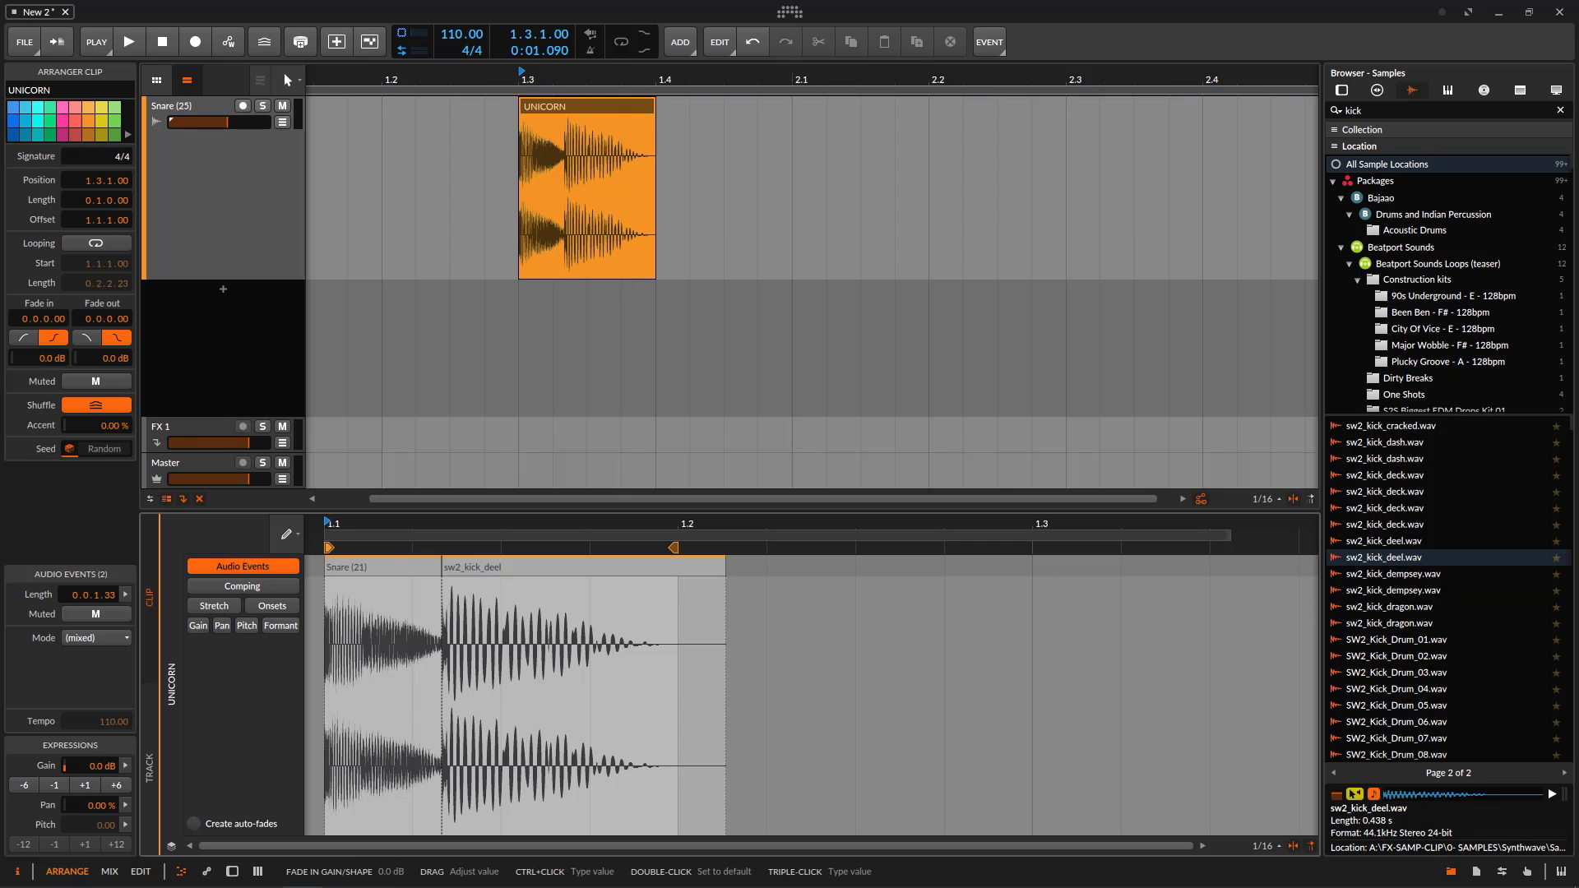
{"action": "left_click", "coordinate": [359, 573]}
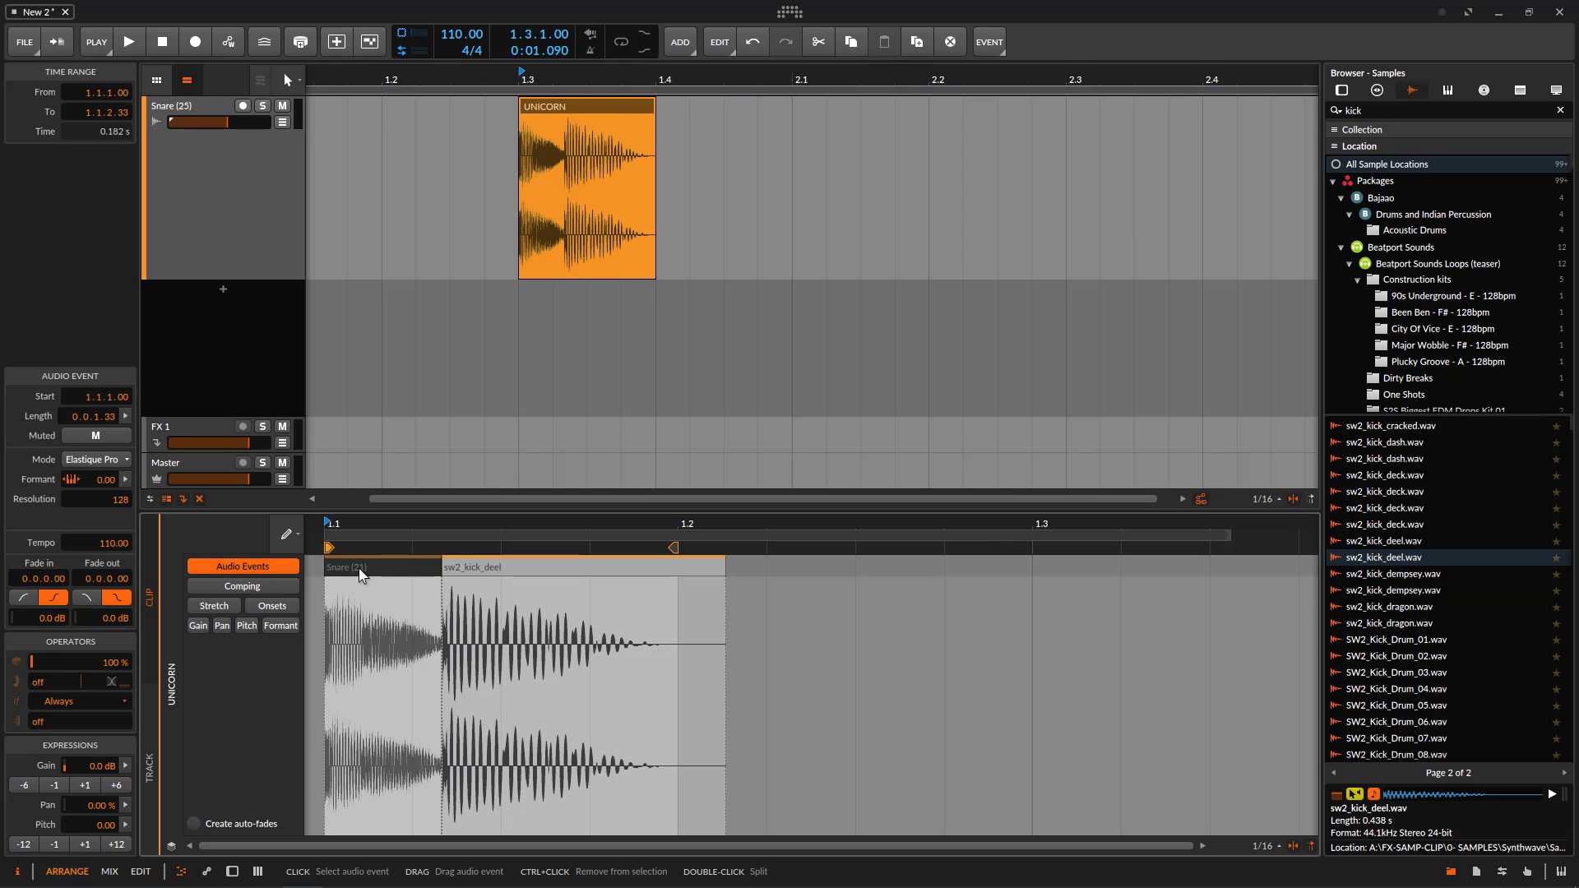
{"action": "left_click", "coordinate": [991, 43]}
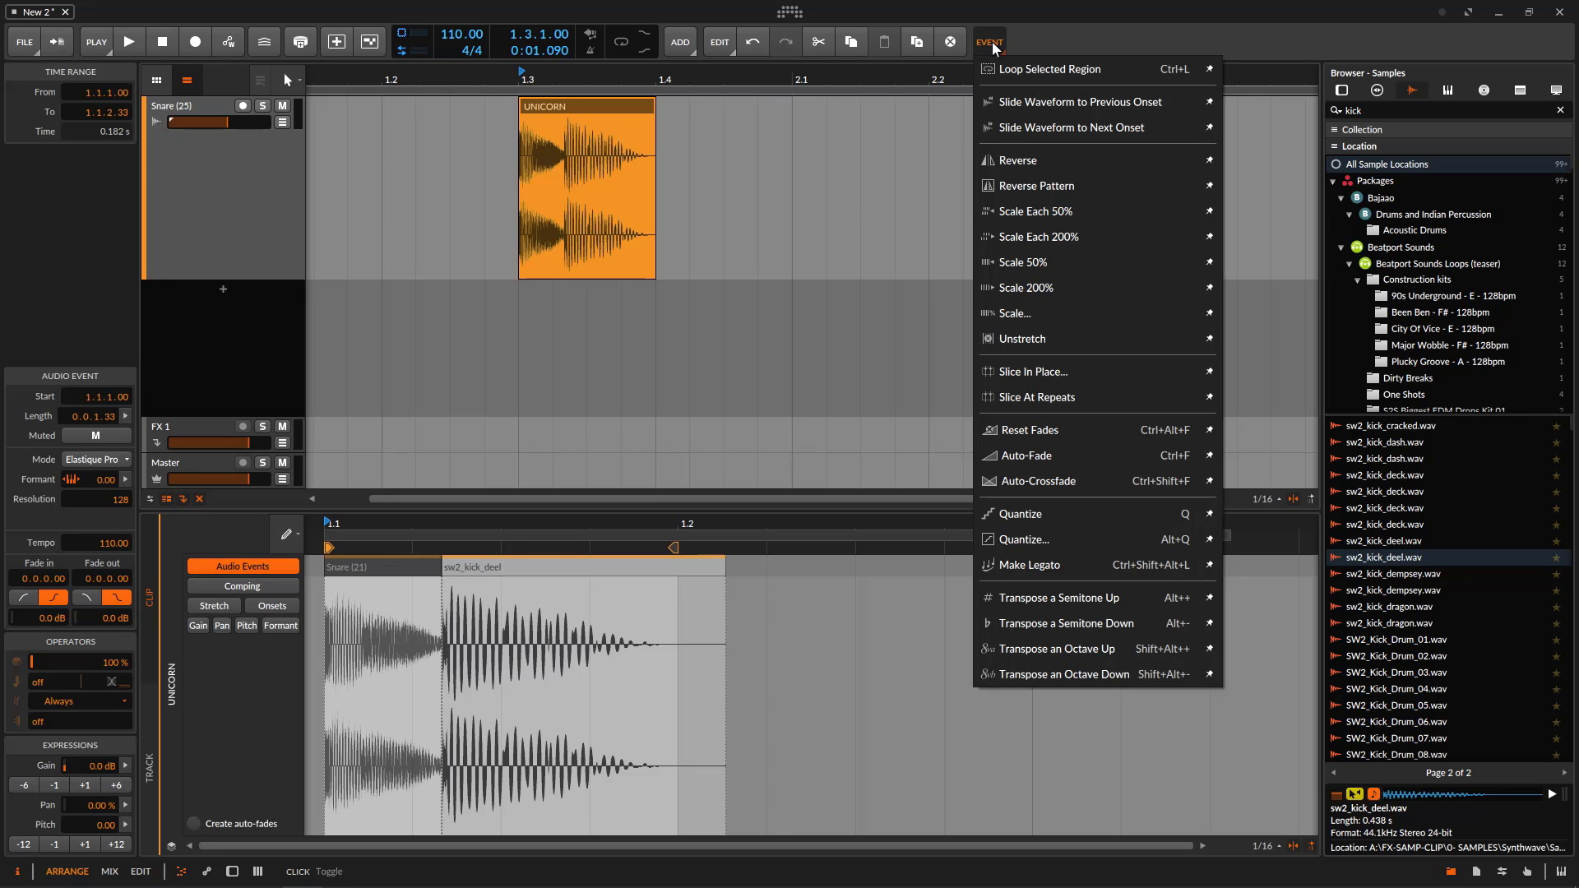
Reverse the Snare (21) event inside UNICORN, then reselect the UNICORN arranger clip.
{"action": "left_click", "coordinate": [1011, 162]}
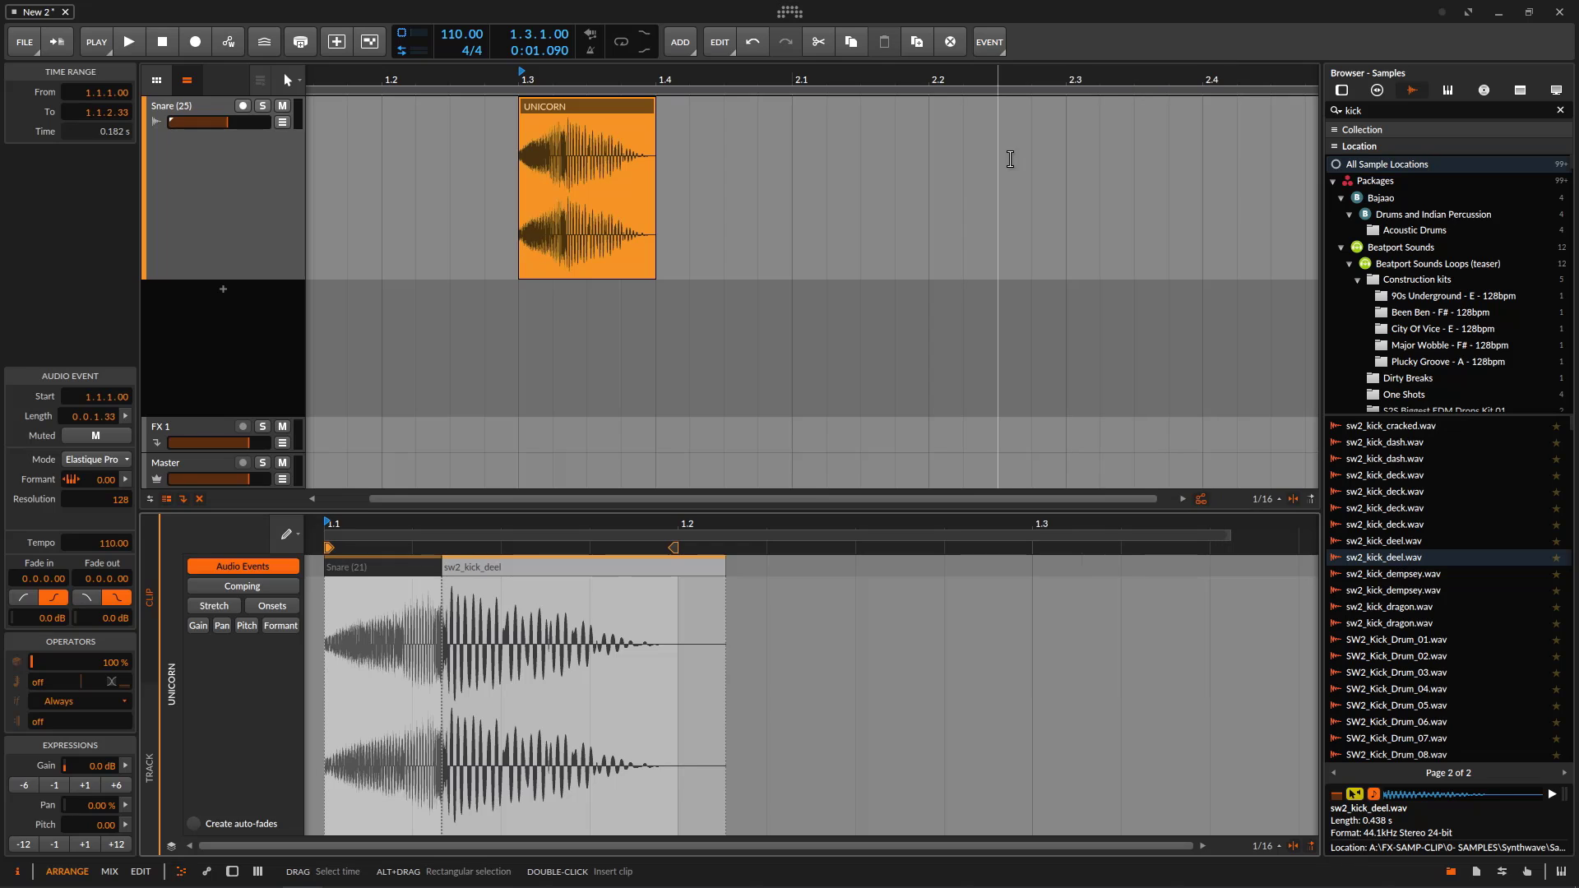
{"action": "left_click", "coordinate": [821, 700]}
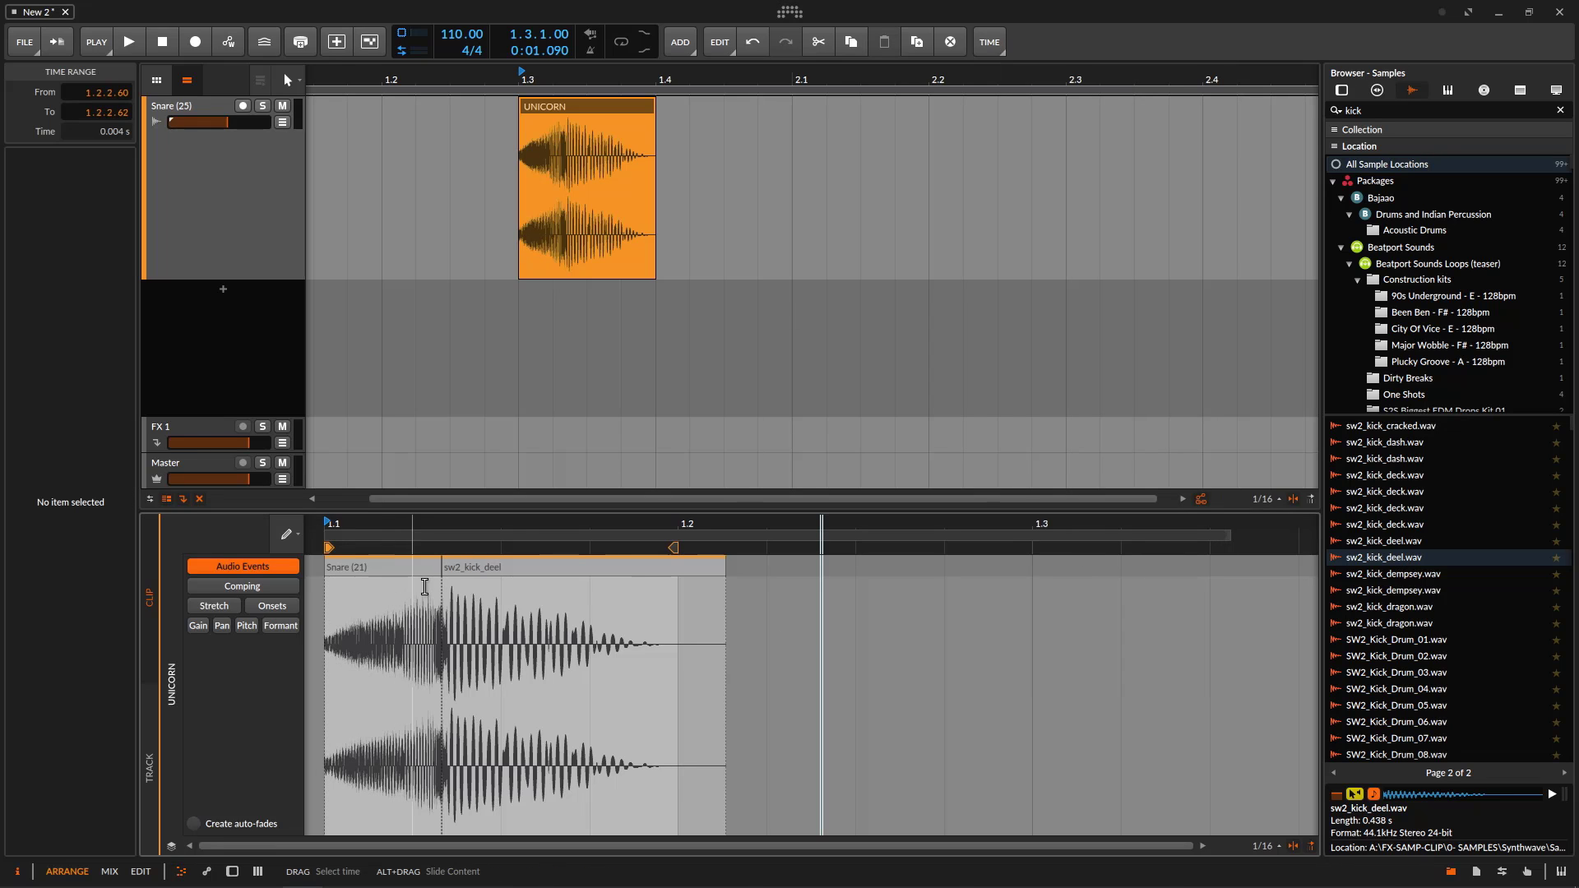
{"action": "left_click", "coordinate": [496, 566]}
{"action": "left_click", "coordinate": [362, 567]}
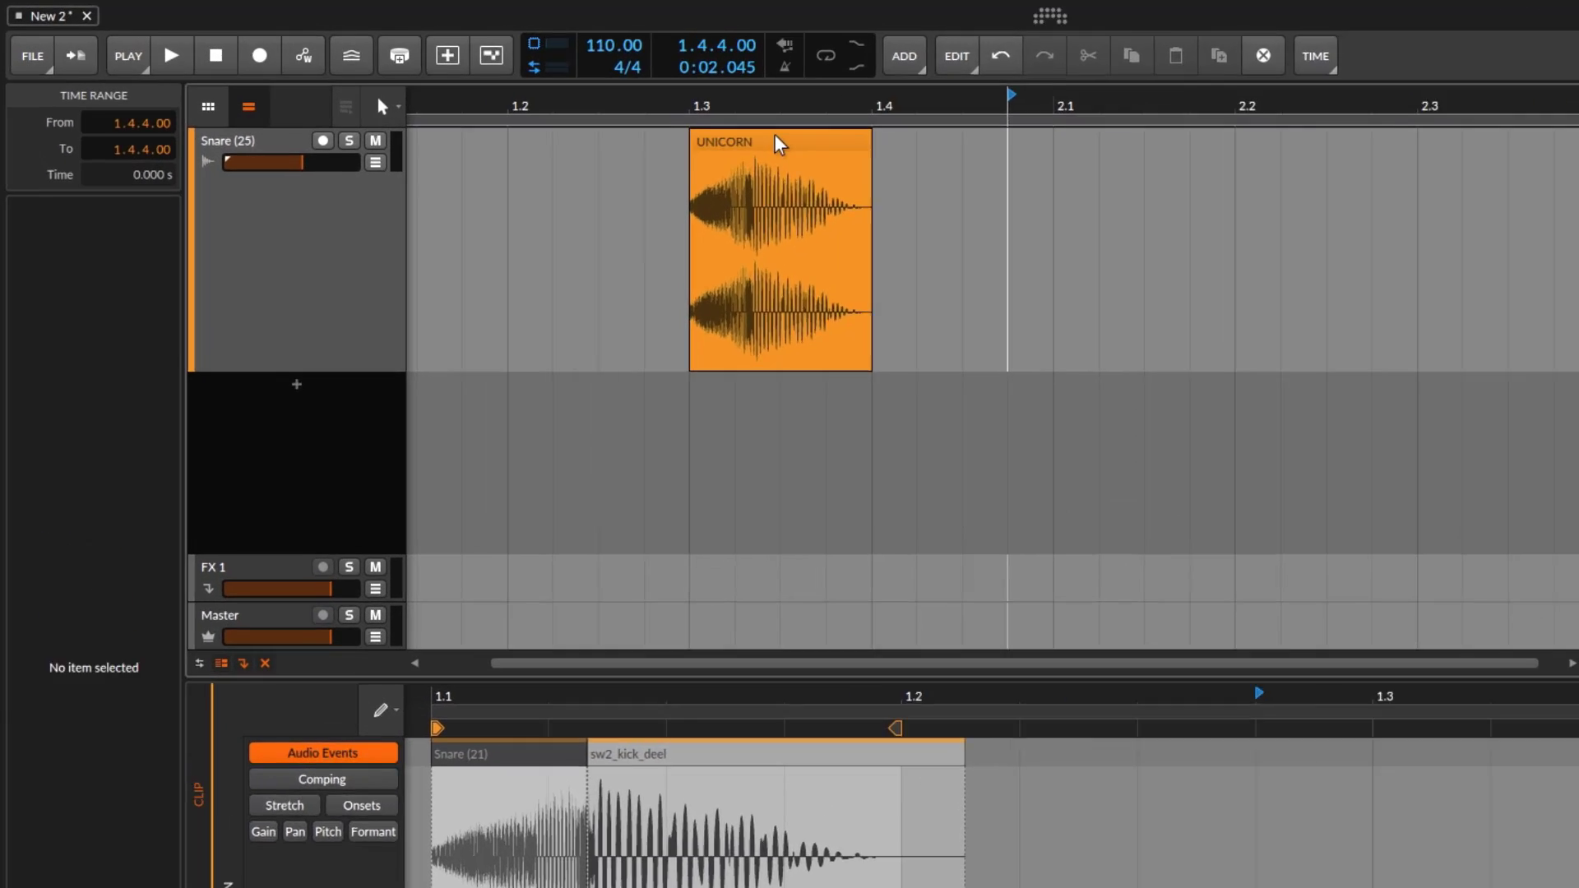
{"action": "left_click", "coordinate": [589, 108]}
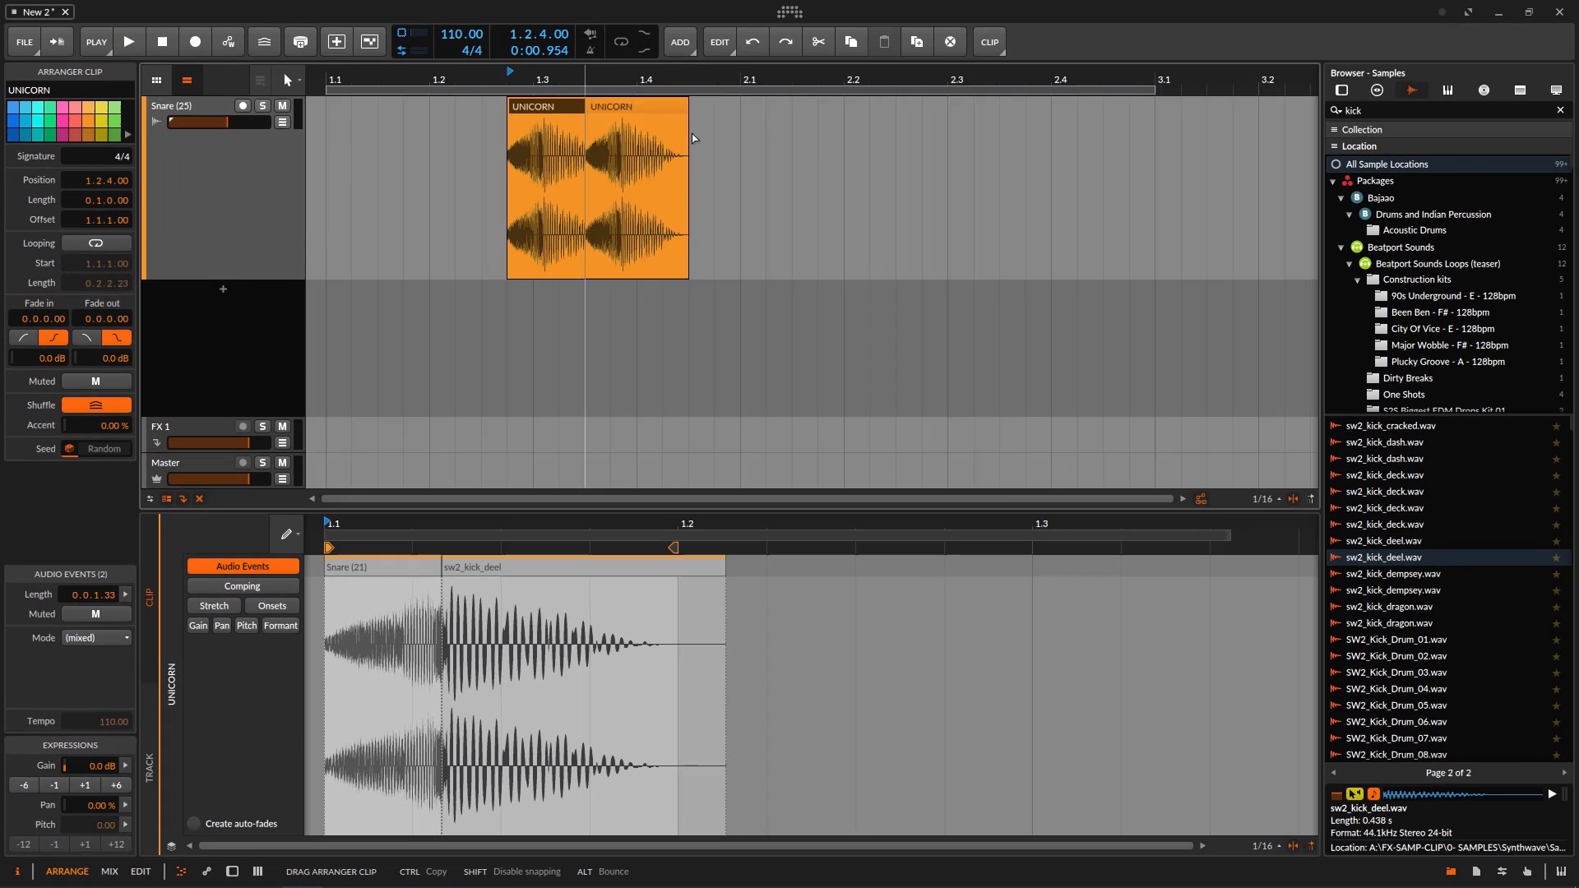
{"action": "left_click_drag", "start_coordinate": [693, 138], "coordinate": [362, 171]}
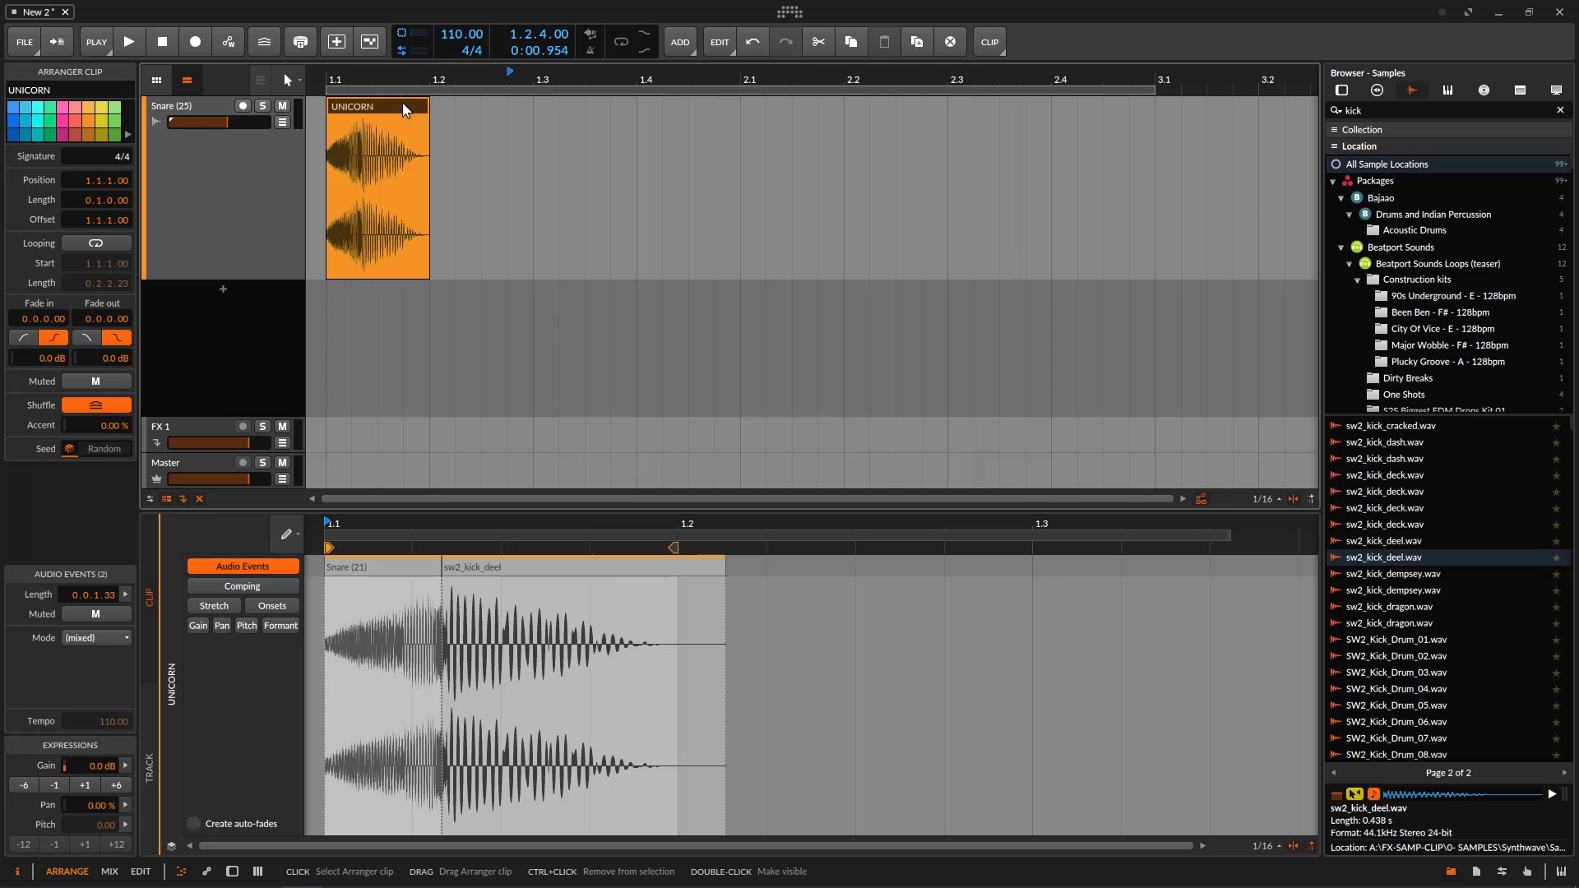
{"action": "left_click_drag", "start_coordinate": [398, 114], "coordinate": [355, 116]}
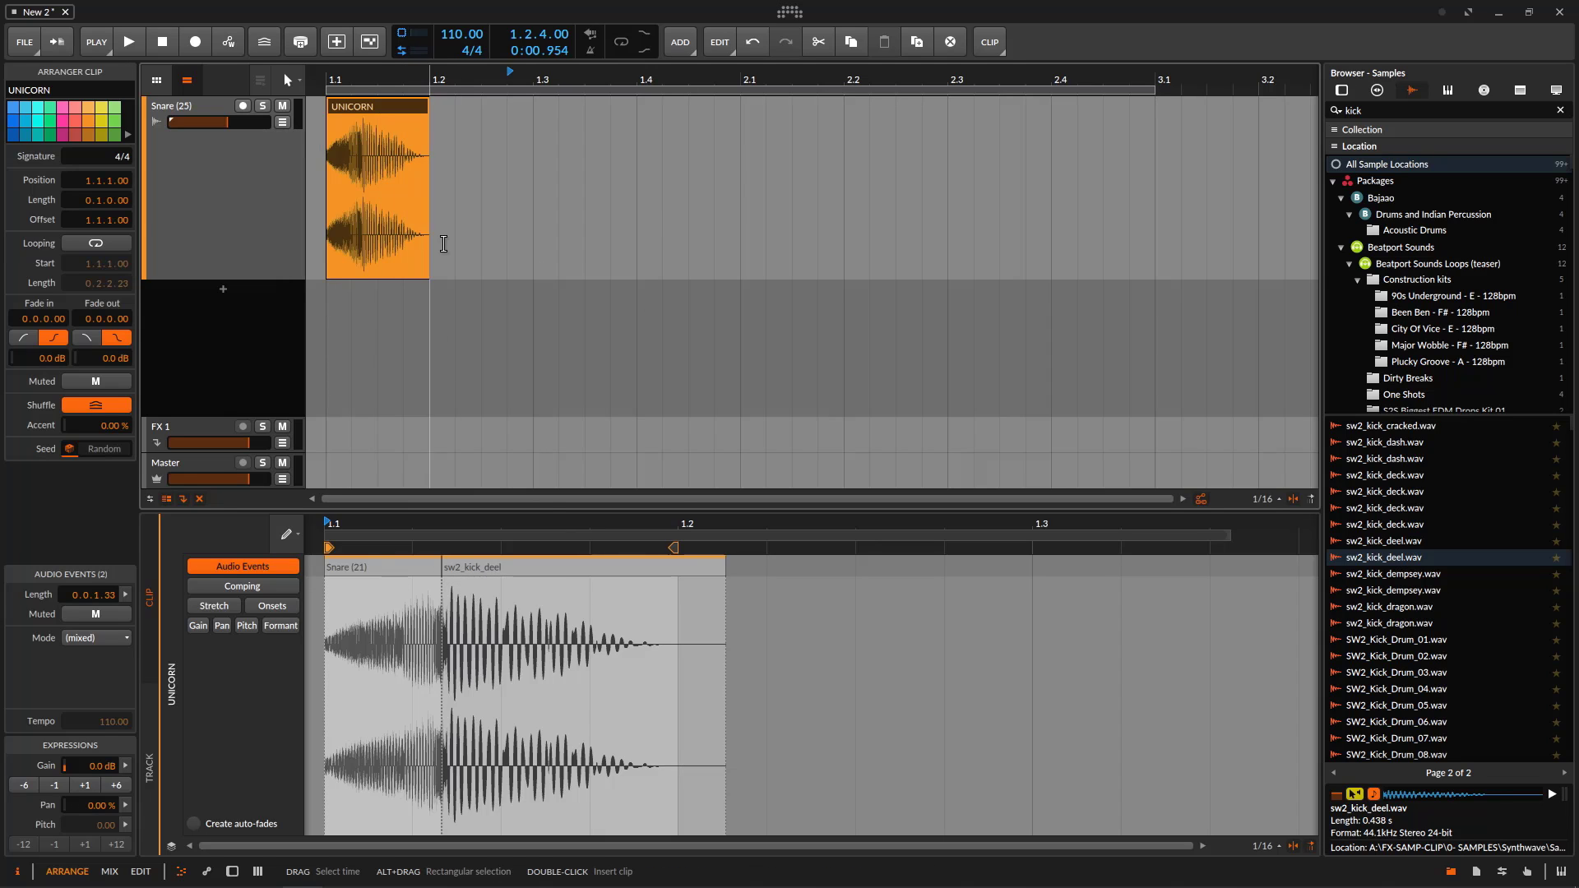
{"action": "left_click_drag", "start_coordinate": [638, 79], "coordinate": [637, 54]}
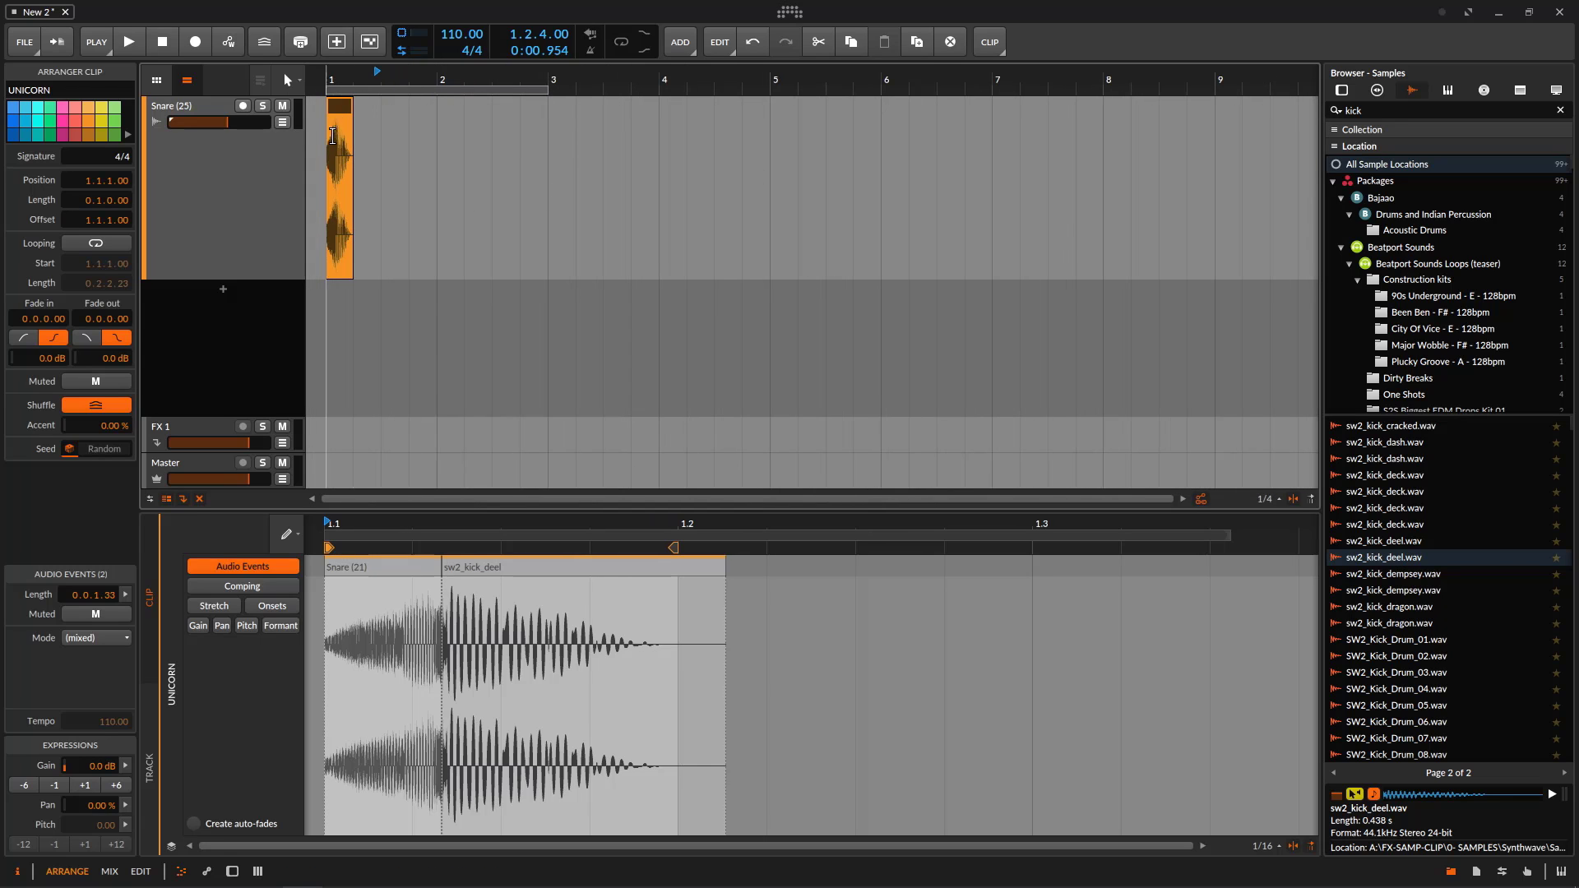
{"action": "left_click_drag", "start_coordinate": [584, 82], "coordinate": [441, 113]}
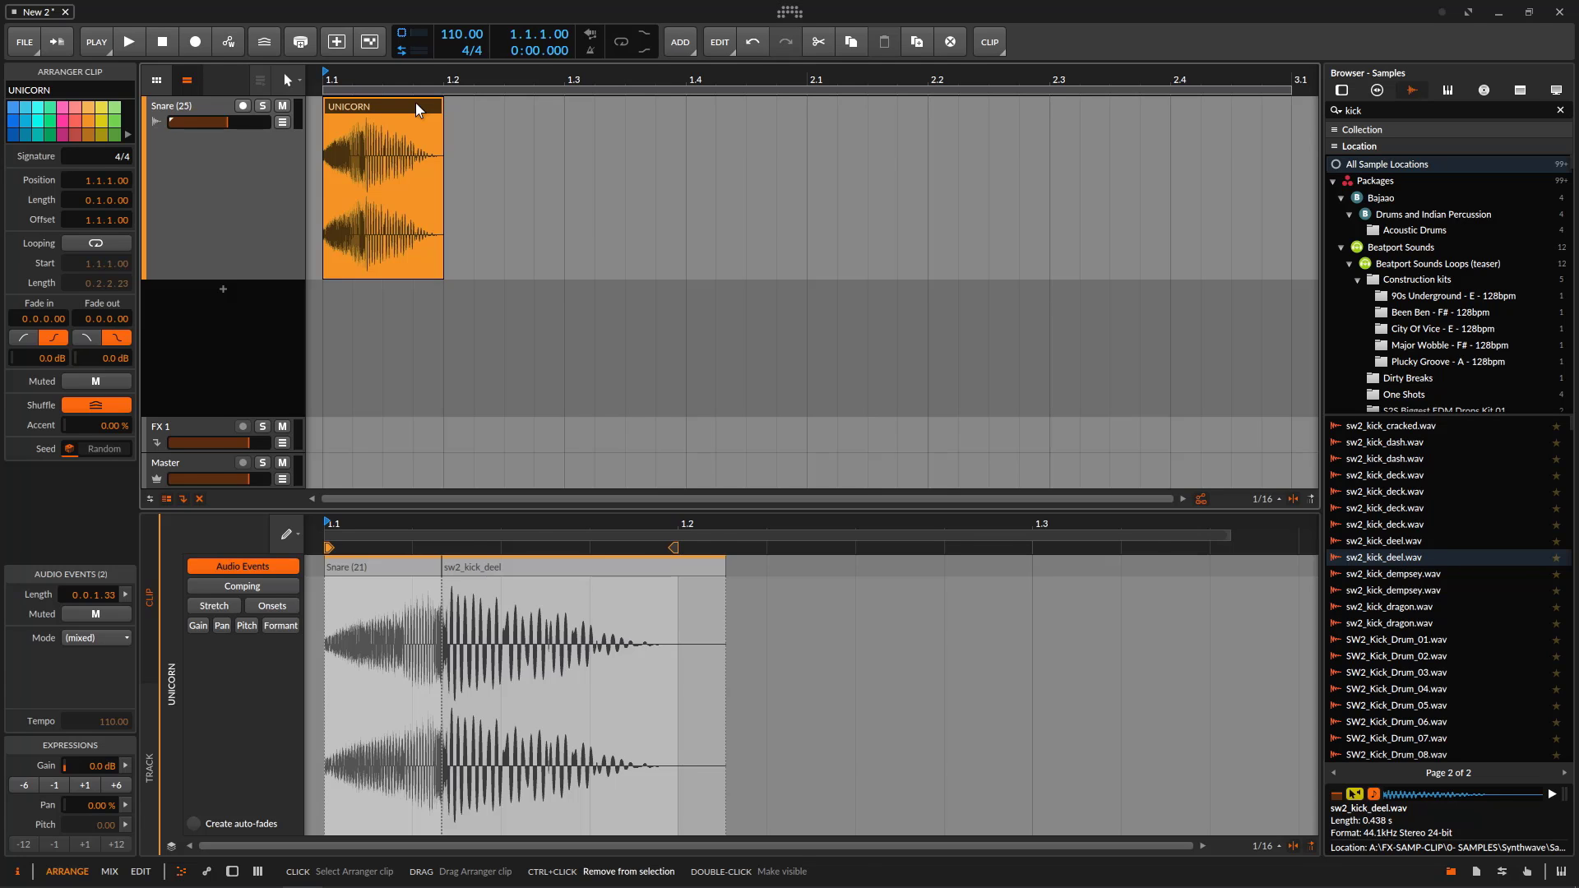
{"action": "key", "text": "ctrl+d"}
{"action": "key", "text": "ctrl+d"}
{"action": "key", "text": "ctrl+d"}
{"action": "key", "text": "ctrl+z"}
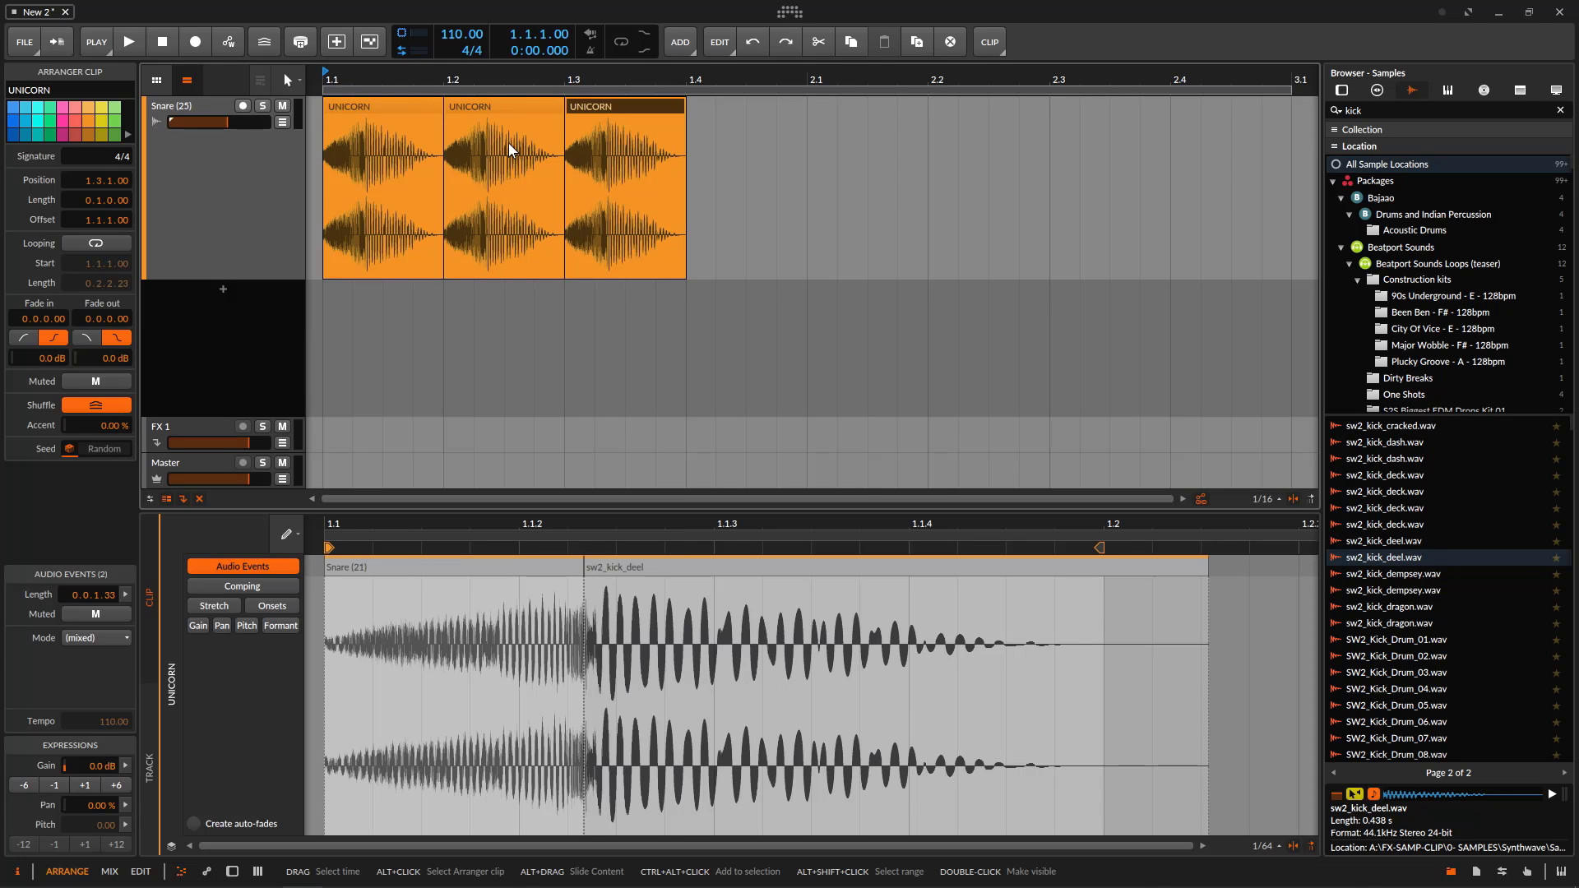
{"action": "key", "text": "ctrl+z"}
{"action": "key", "text": "ctrl+z"}
{"action": "left_click_drag", "start_coordinate": [453, 119], "coordinate": [730, 114]}
{"action": "left_click", "coordinate": [387, 119]}
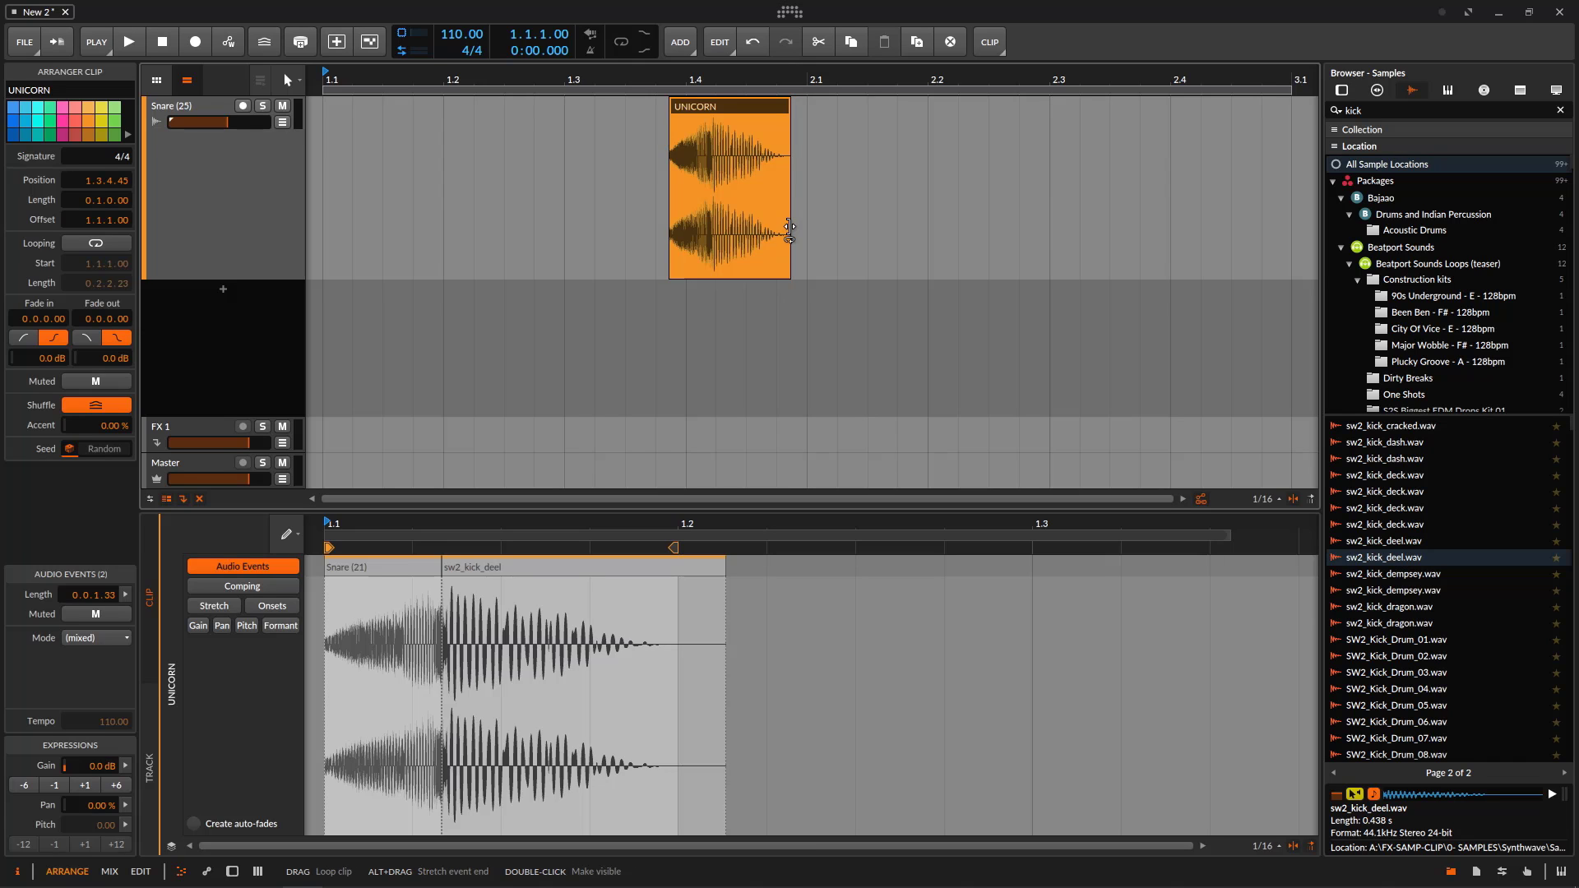
{"action": "left_click_drag", "start_coordinate": [791, 227], "coordinate": [1157, 241]}
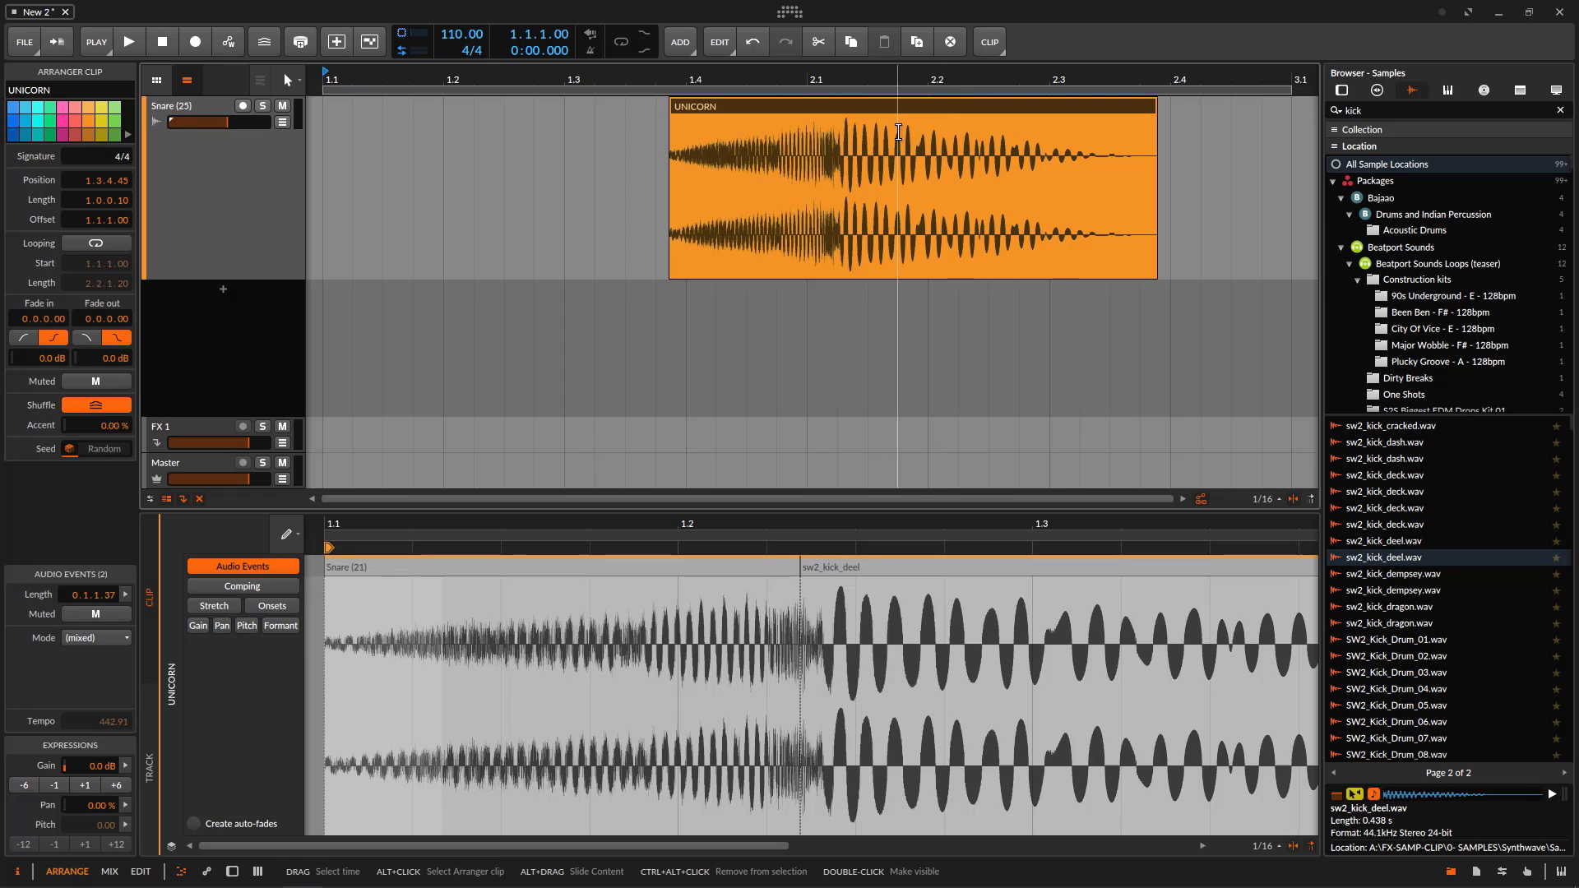
{"action": "key", "text": "ctrl+z"}
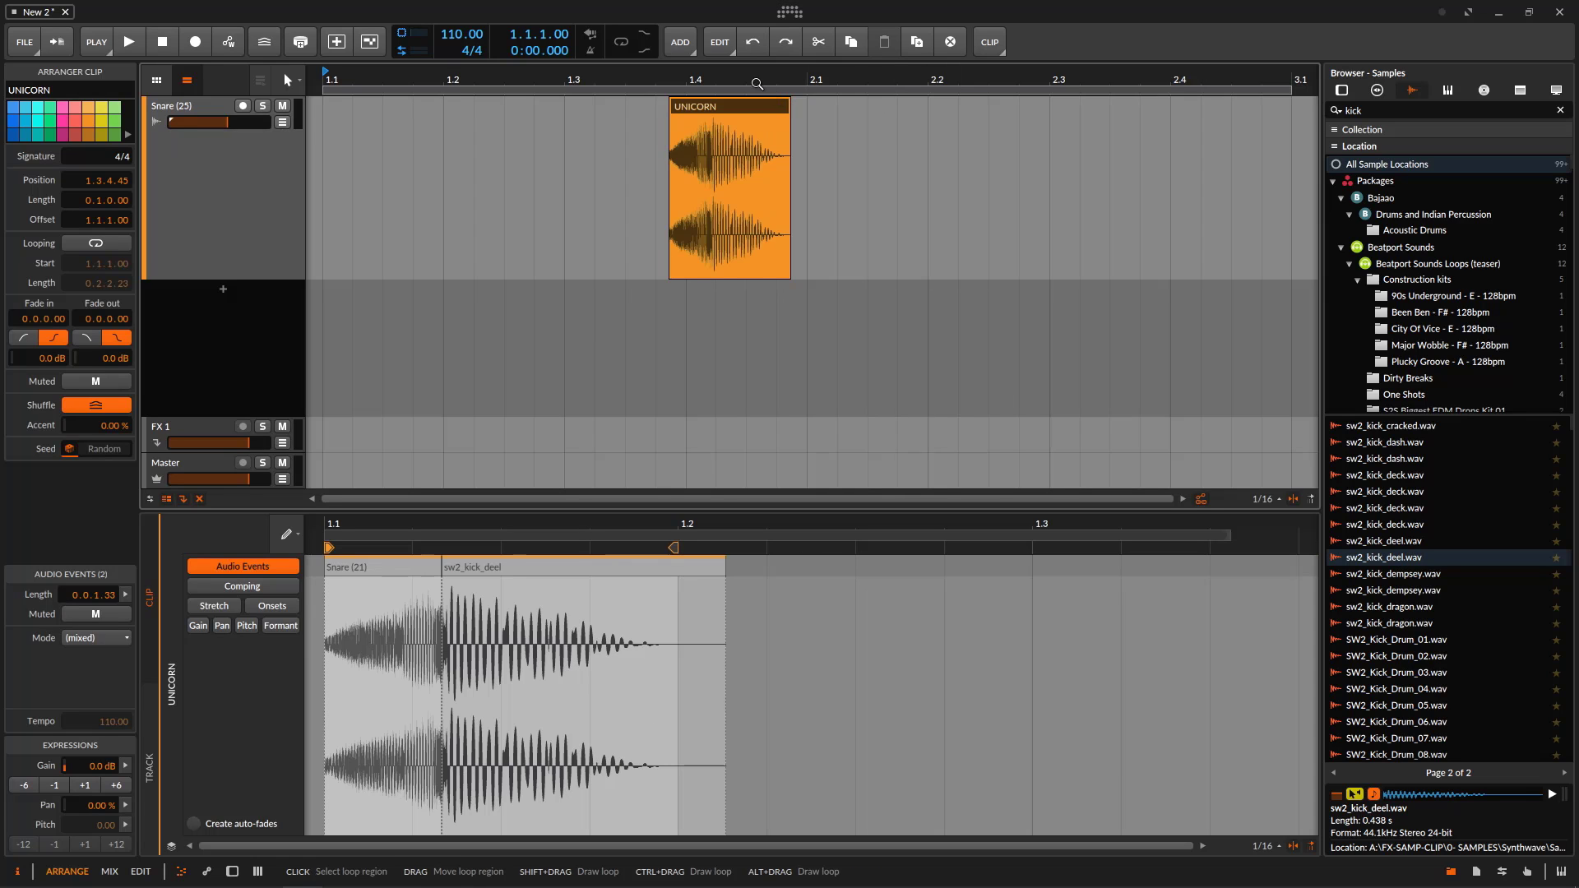
{"action": "key", "text": "minus"}
{"action": "left_click_drag", "start_coordinate": [605, 115], "coordinate": [361, 115]}
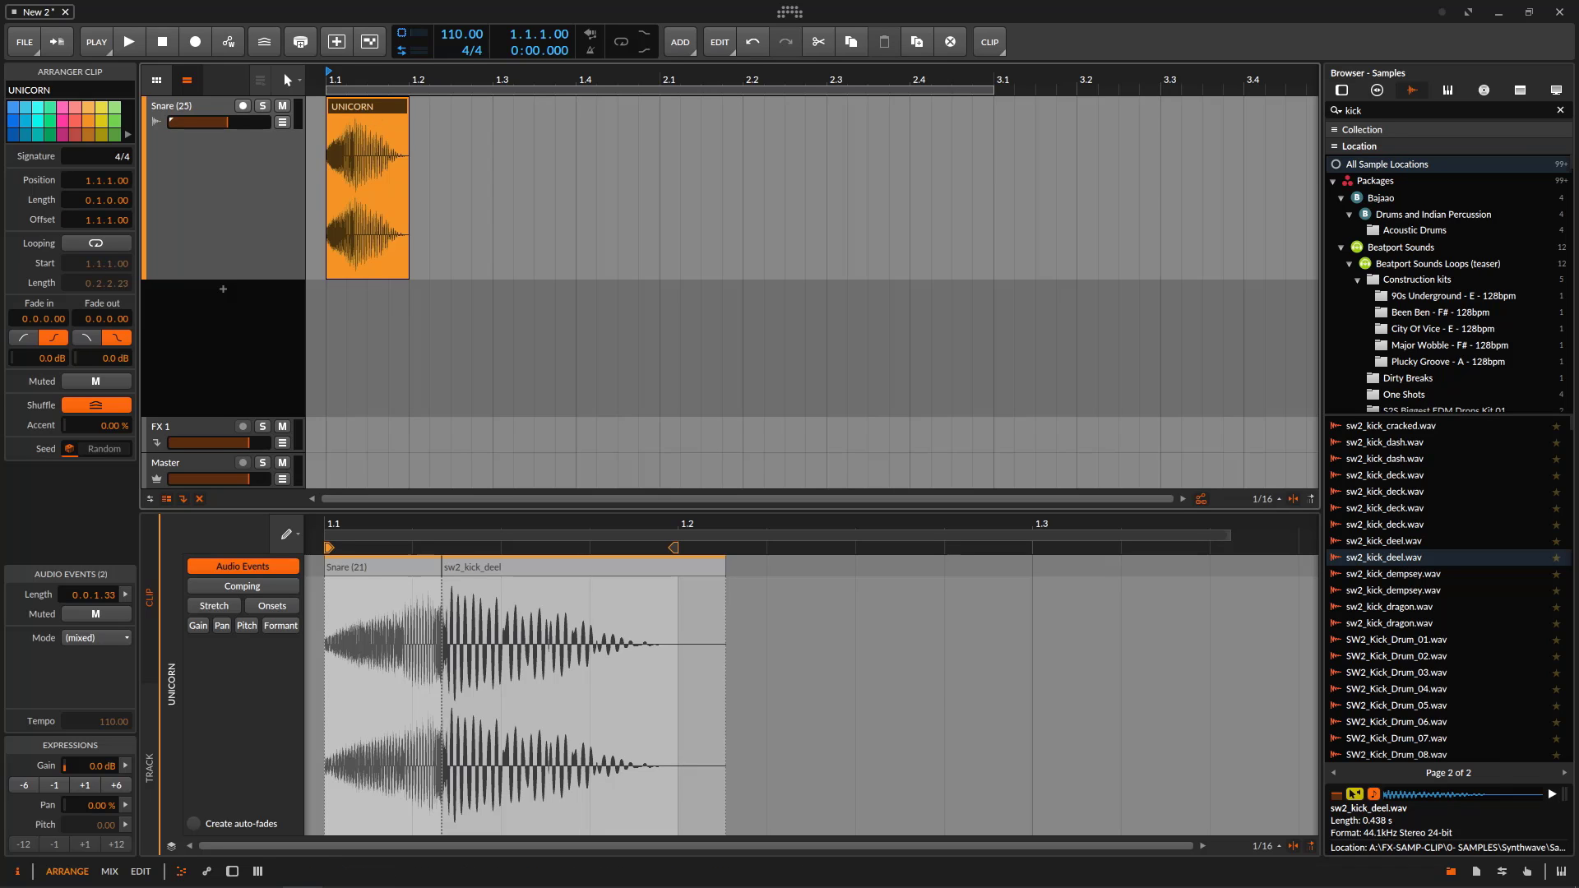
{"action": "key", "text": "plus"}
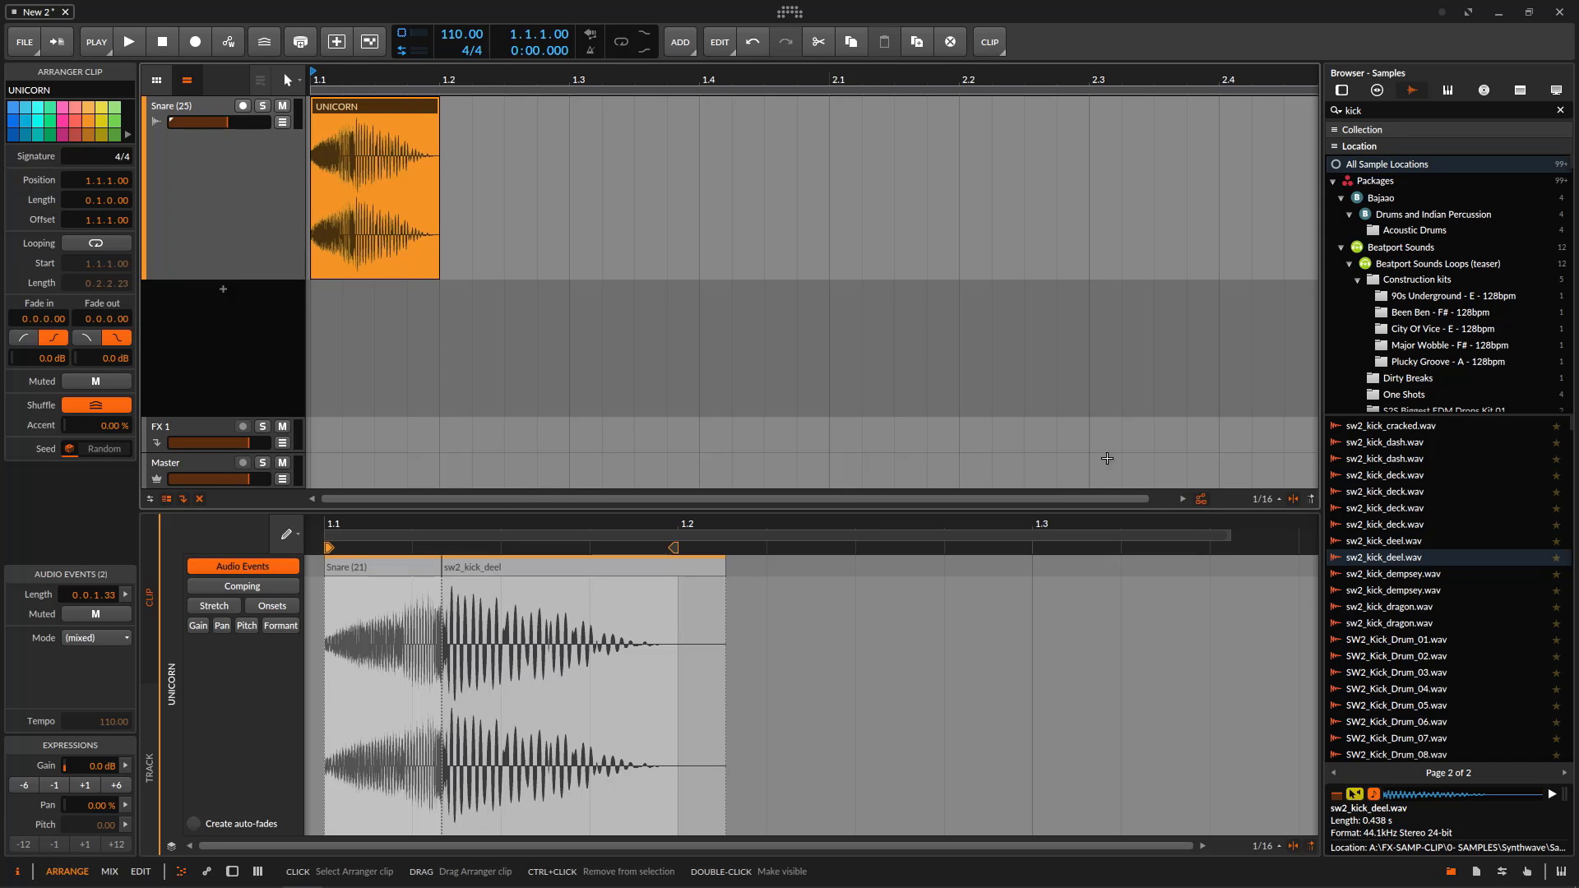
Put sw2_kick_deel at bar 1.4, then PMRW_Bass_One_Shot_G#_Rough and Shaker 2.wav after it.
{"action": "left_click_drag", "start_coordinate": [1399, 556], "coordinate": [706, 159]}
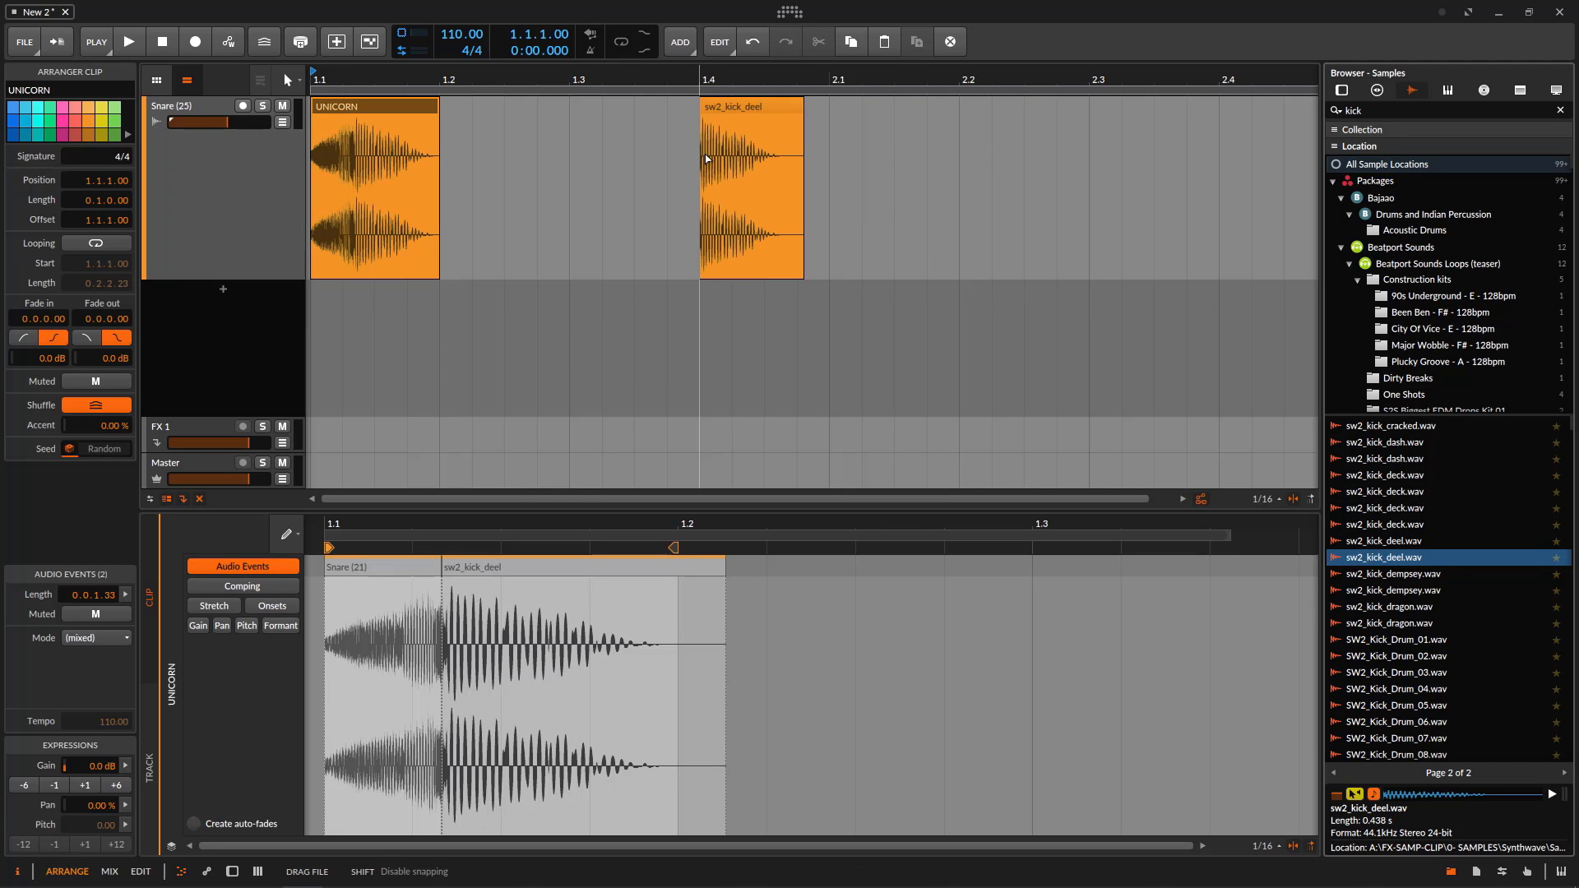
{"action": "type", "text": "synth"}
{"action": "left_click_drag", "start_coordinate": [1569, 424], "coordinate": [1571, 681]}
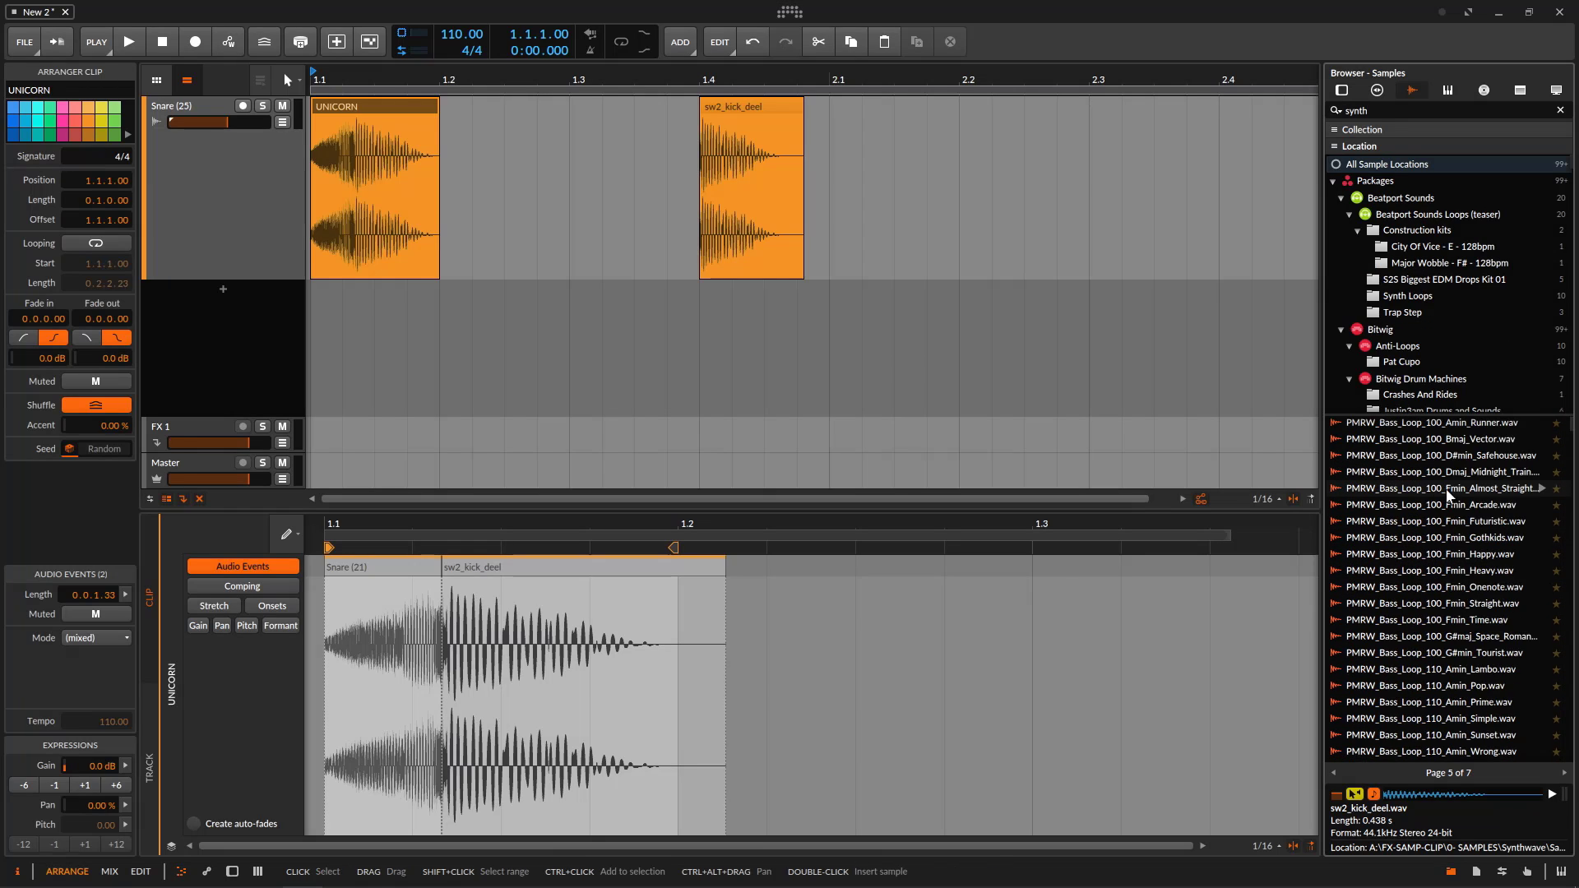
{"action": "scroll", "coordinate": [1448, 493], "scroll_direction": "down", "scroll_amount": 5}
{"action": "left_click", "coordinate": [1430, 486]}
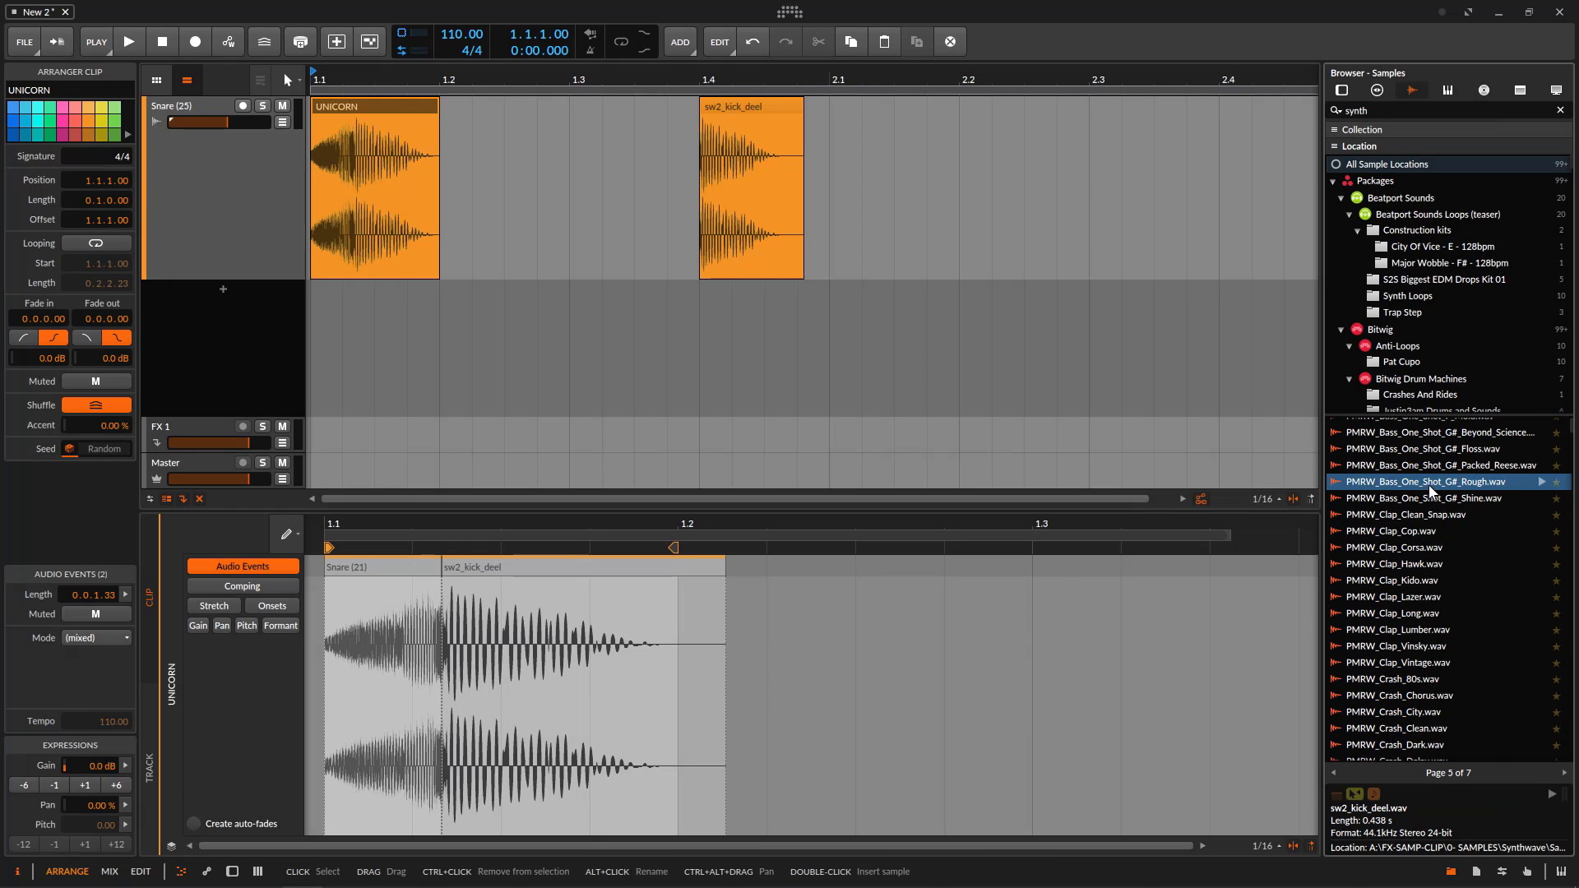
{"action": "left_click_drag", "start_coordinate": [1431, 486], "coordinate": [799, 198]}
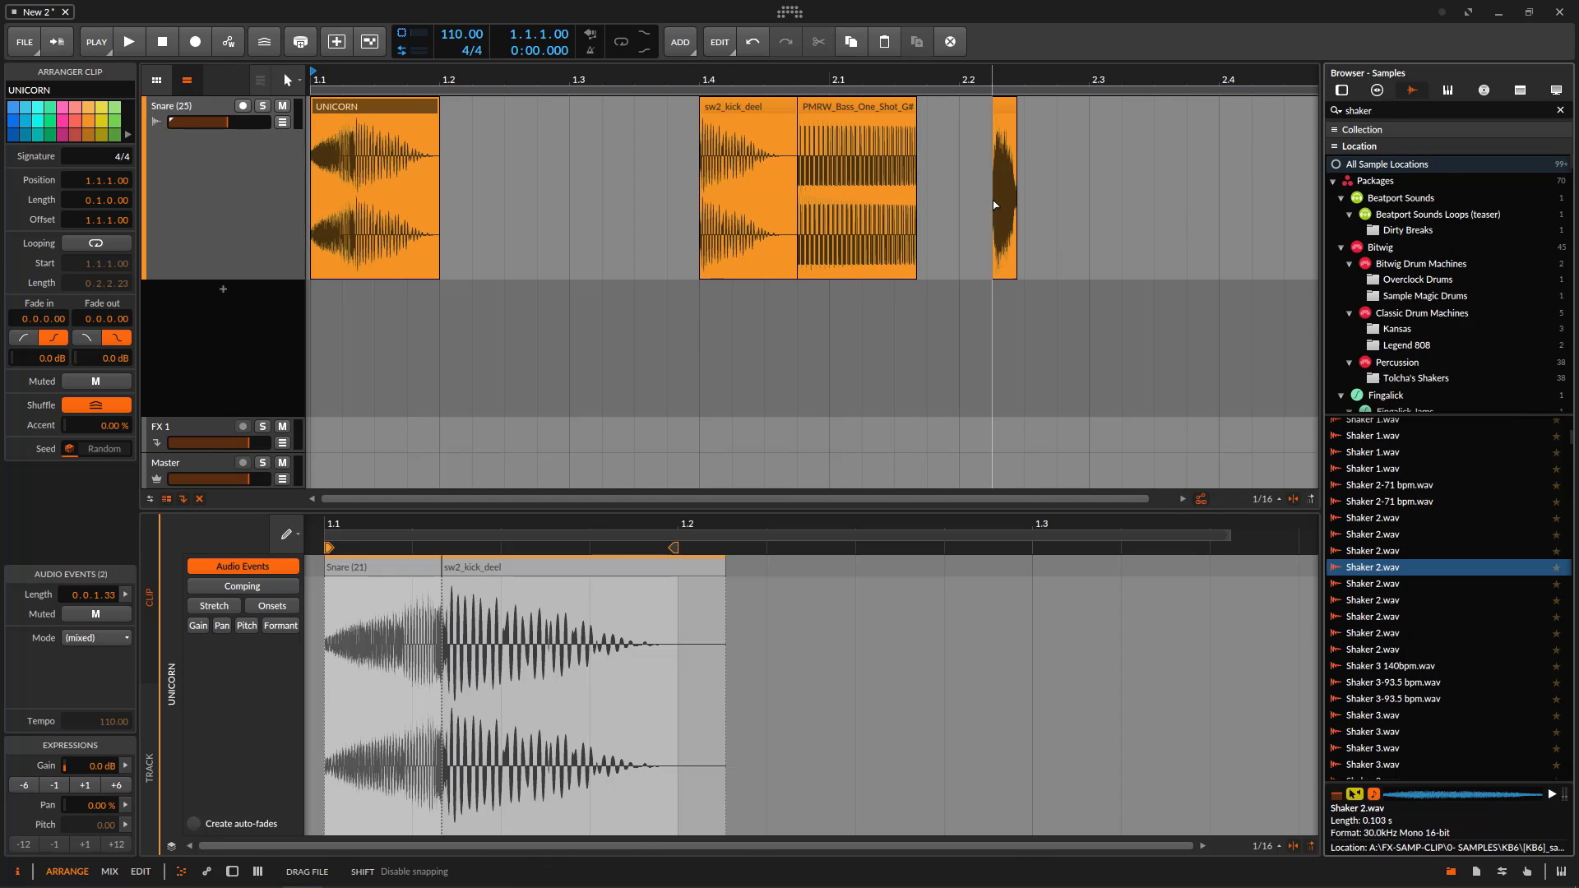
{"action": "left_click_drag", "start_coordinate": [991, 189], "coordinate": [917, 186]}
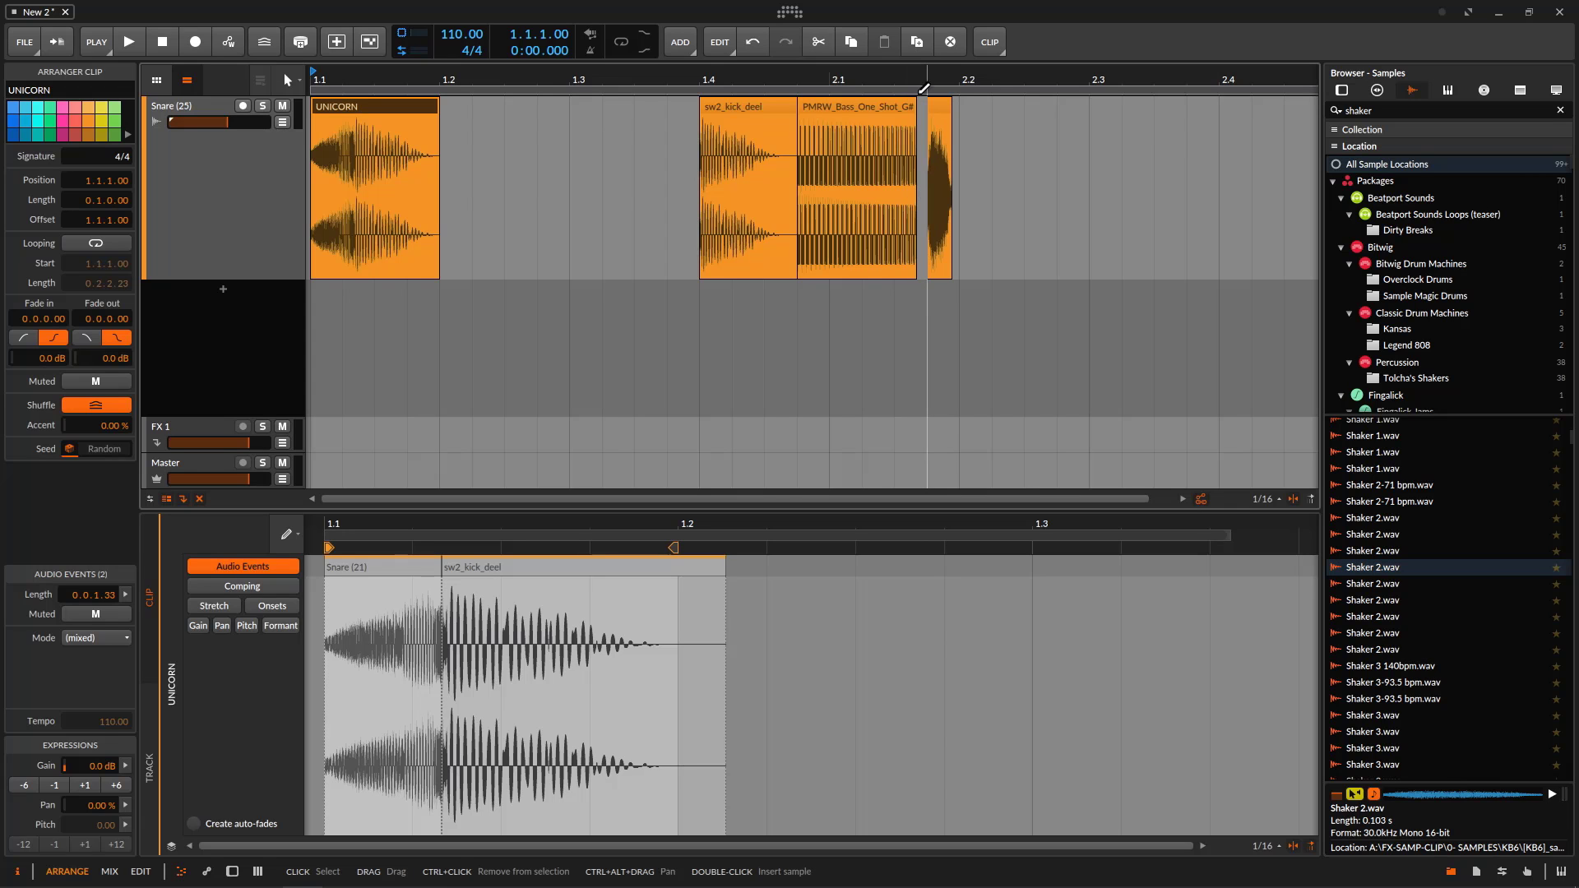
{"action": "left_click_drag", "start_coordinate": [902, 76], "coordinate": [987, 82]}
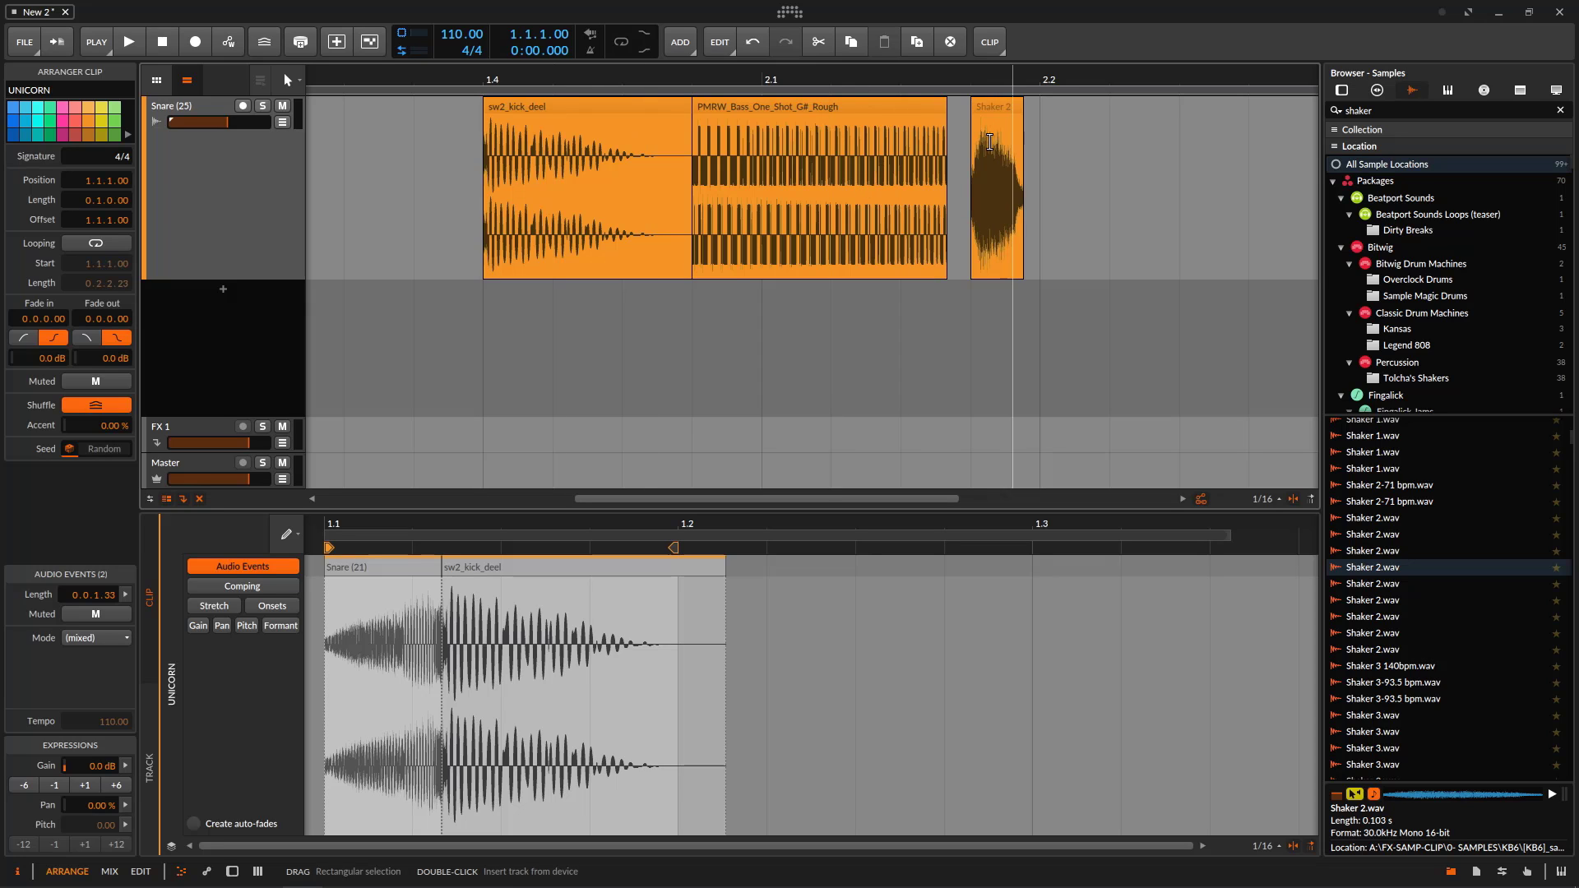
Shorten the kick and bass clips, butting the bass at 1.4.2 and Shaker 2 after it.
{"action": "left_click", "coordinate": [655, 111]}
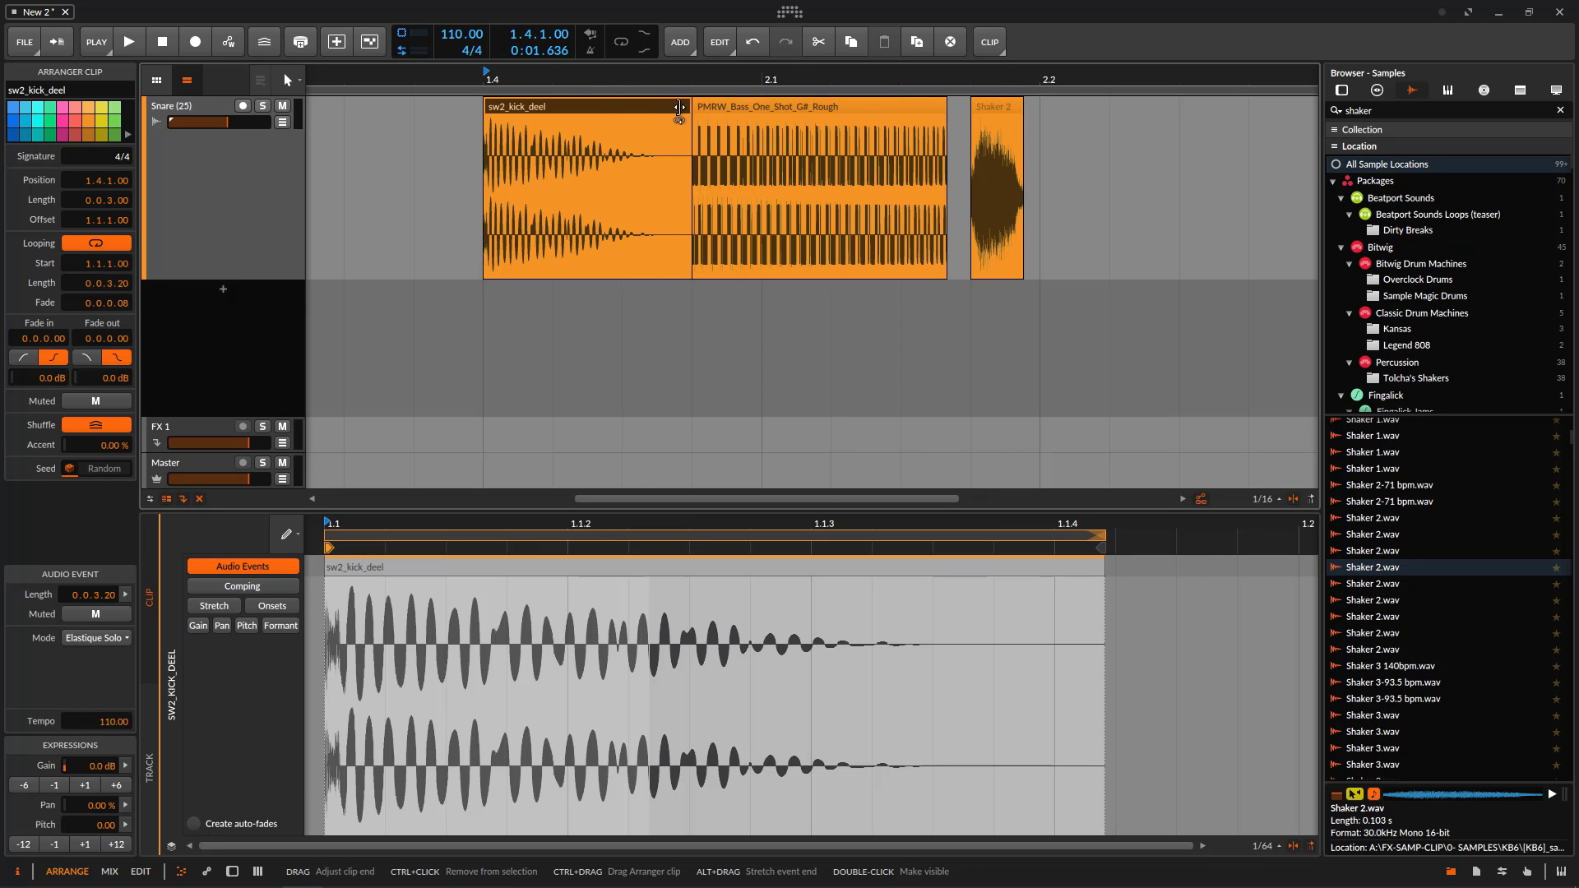
{"action": "left_click_drag", "start_coordinate": [690, 113], "coordinate": [568, 120]}
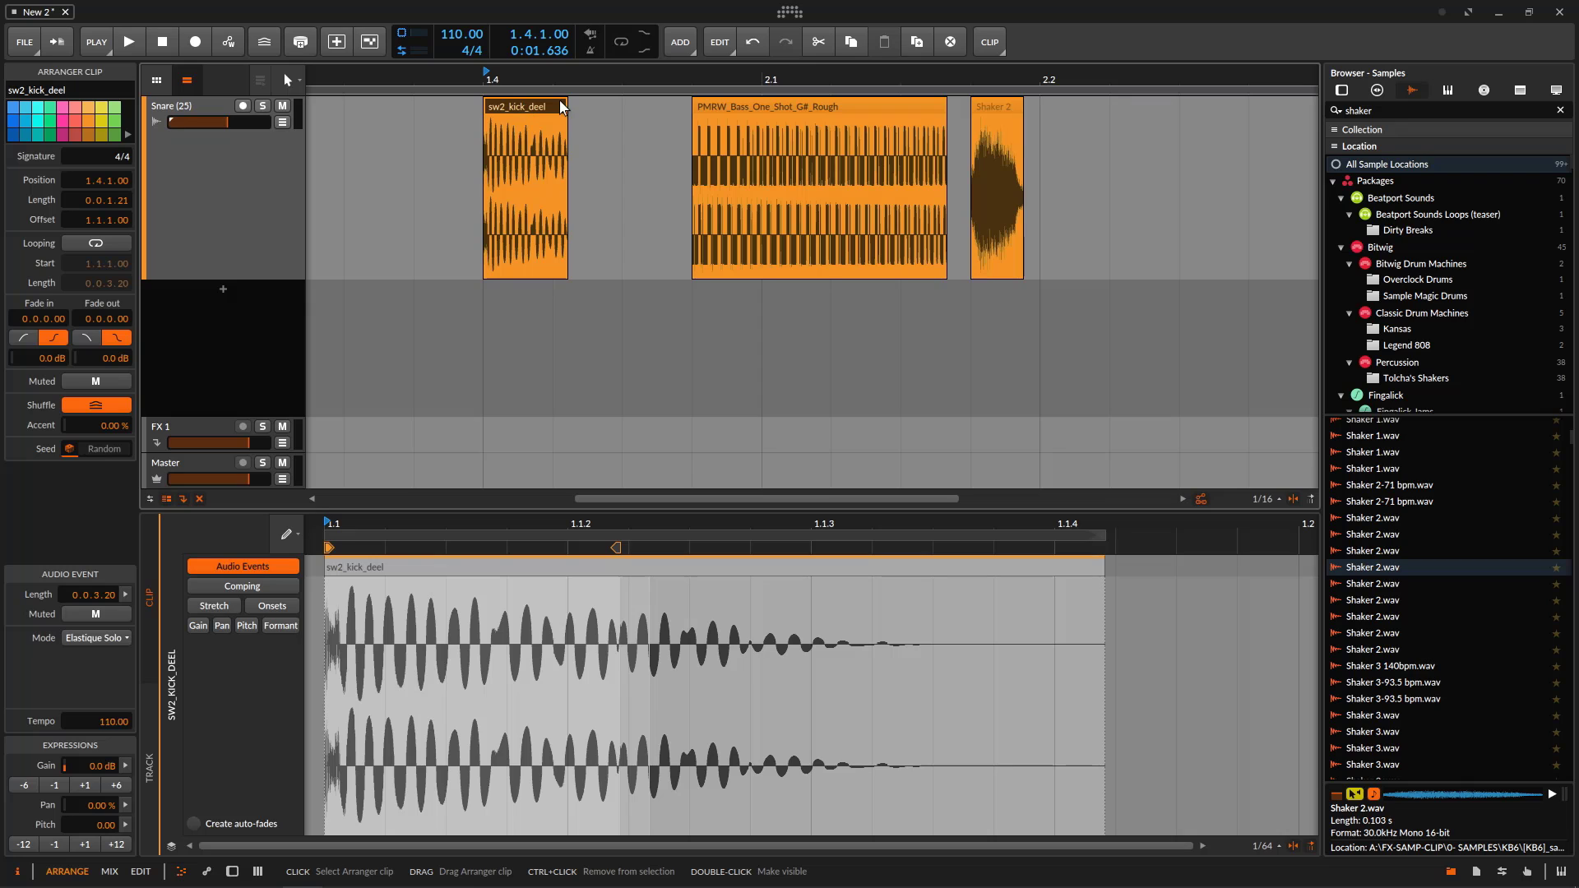
{"action": "left_click_drag", "start_coordinate": [724, 112], "coordinate": [586, 113]}
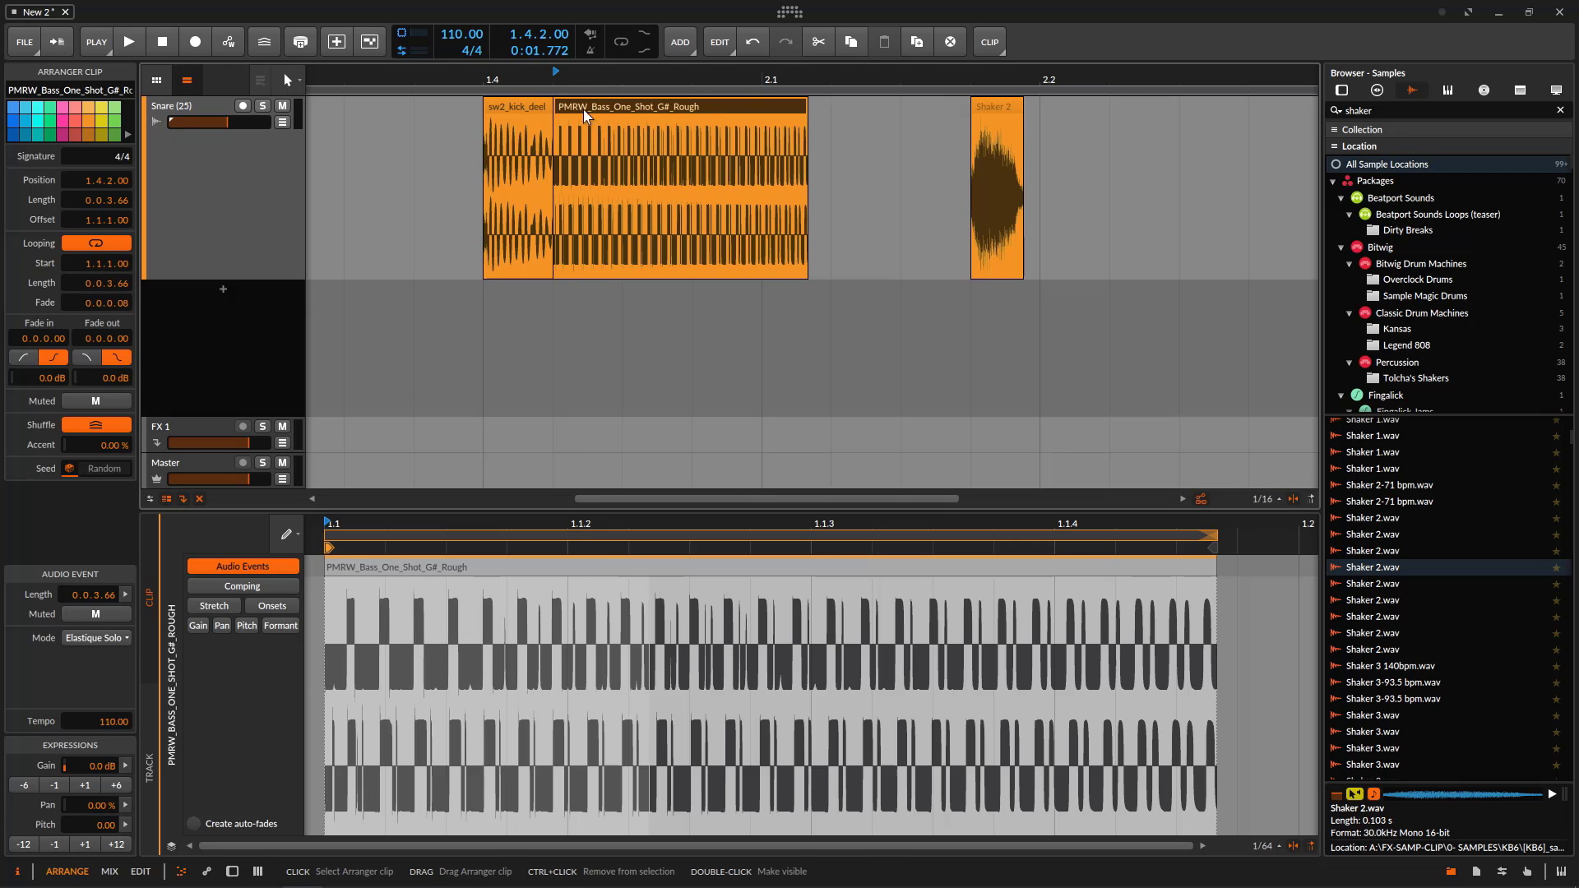
{"action": "left_click_drag", "start_coordinate": [805, 115], "coordinate": [623, 123]}
{"action": "left_click_drag", "start_coordinate": [1018, 107], "coordinate": [655, 114]}
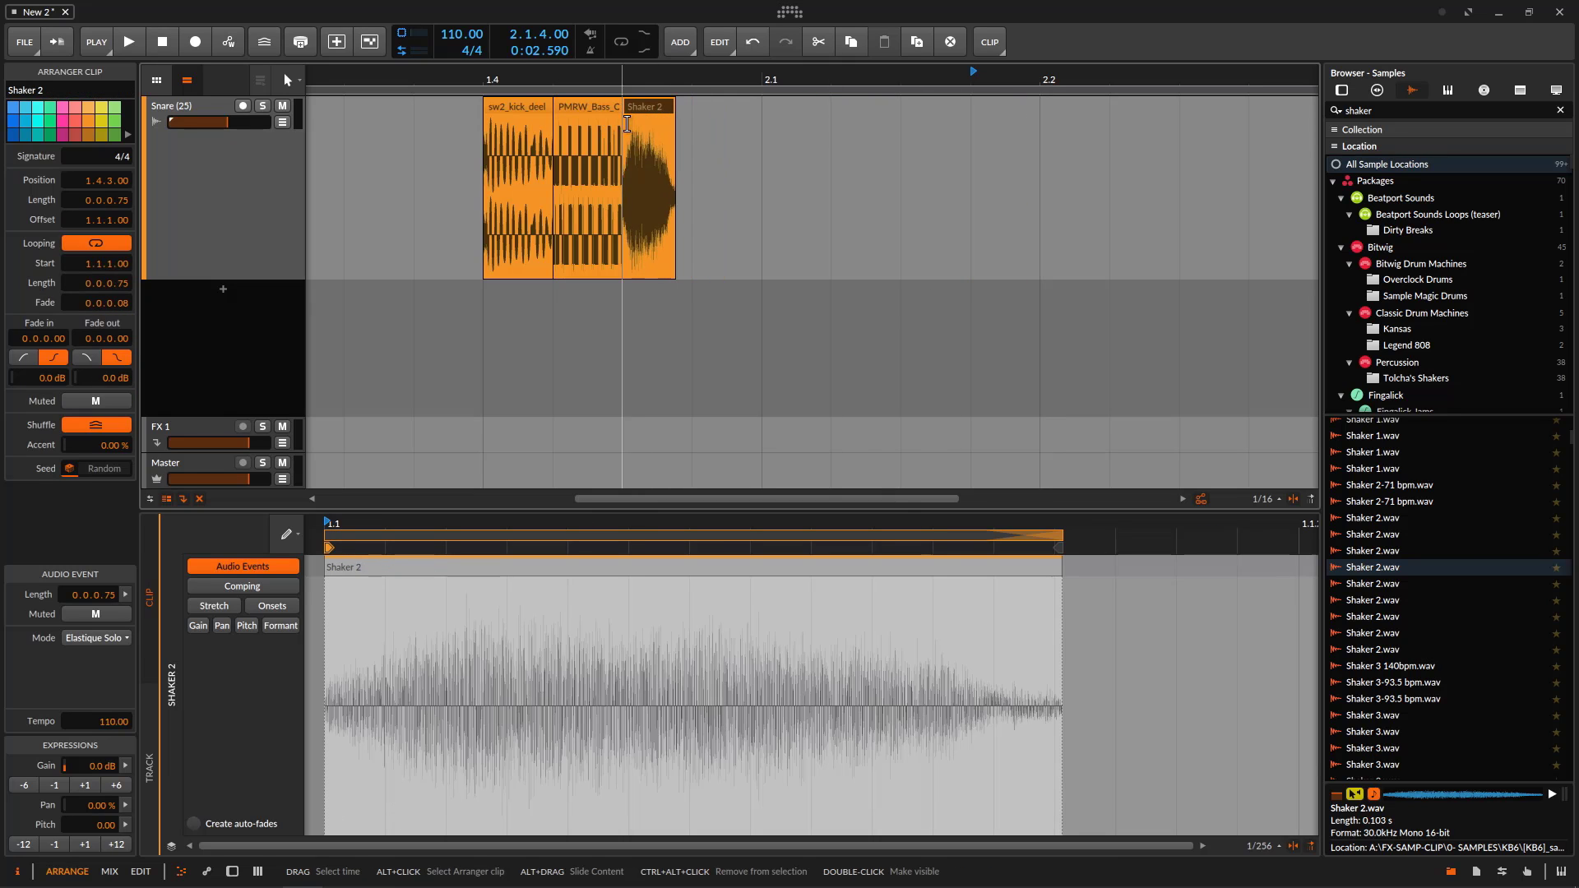
{"action": "left_click_drag", "start_coordinate": [627, 124], "coordinate": [742, 111]}
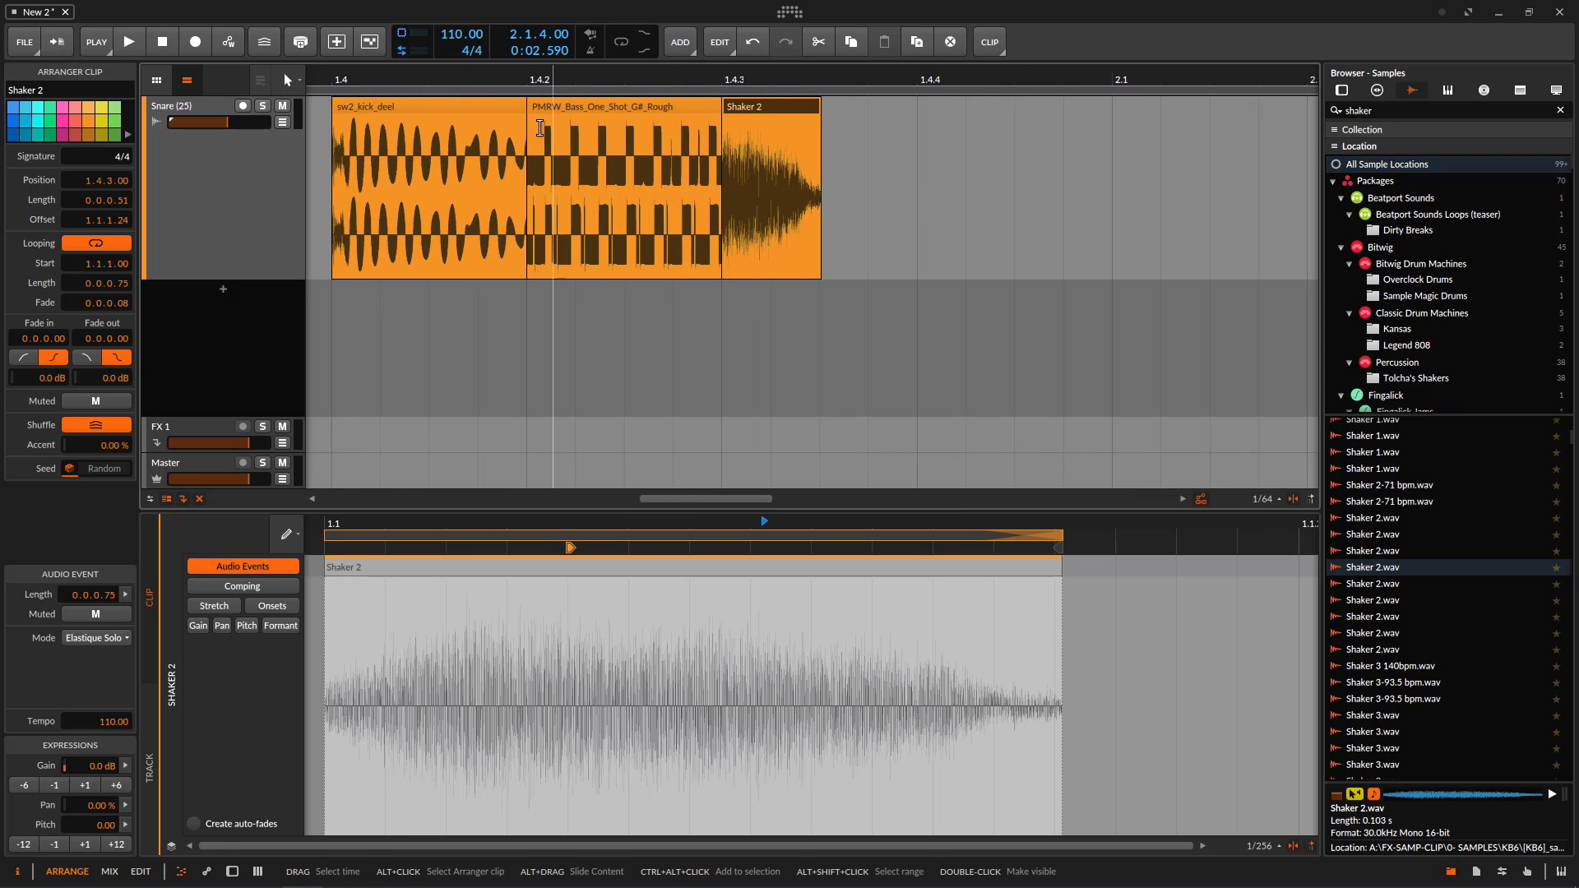
Add a bass fade-in, a kick fade-out, and a 0.0.0.19 fade-in on Shaker 2.
{"action": "left_click_drag", "start_coordinate": [530, 120], "coordinate": [625, 123]}
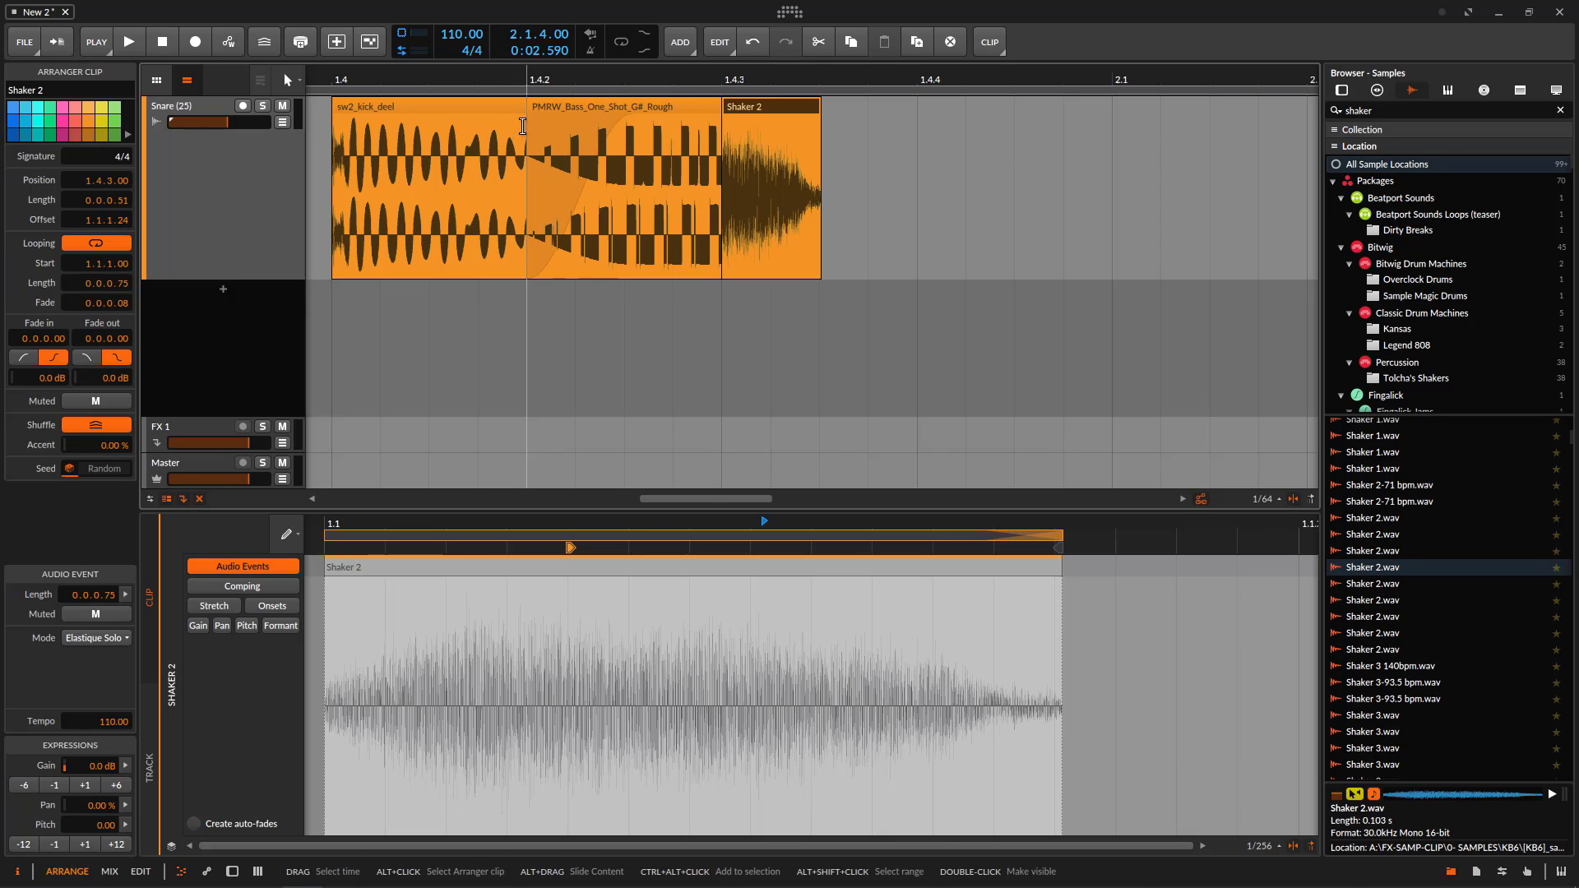
{"action": "left_click_drag", "start_coordinate": [521, 120], "coordinate": [479, 125]}
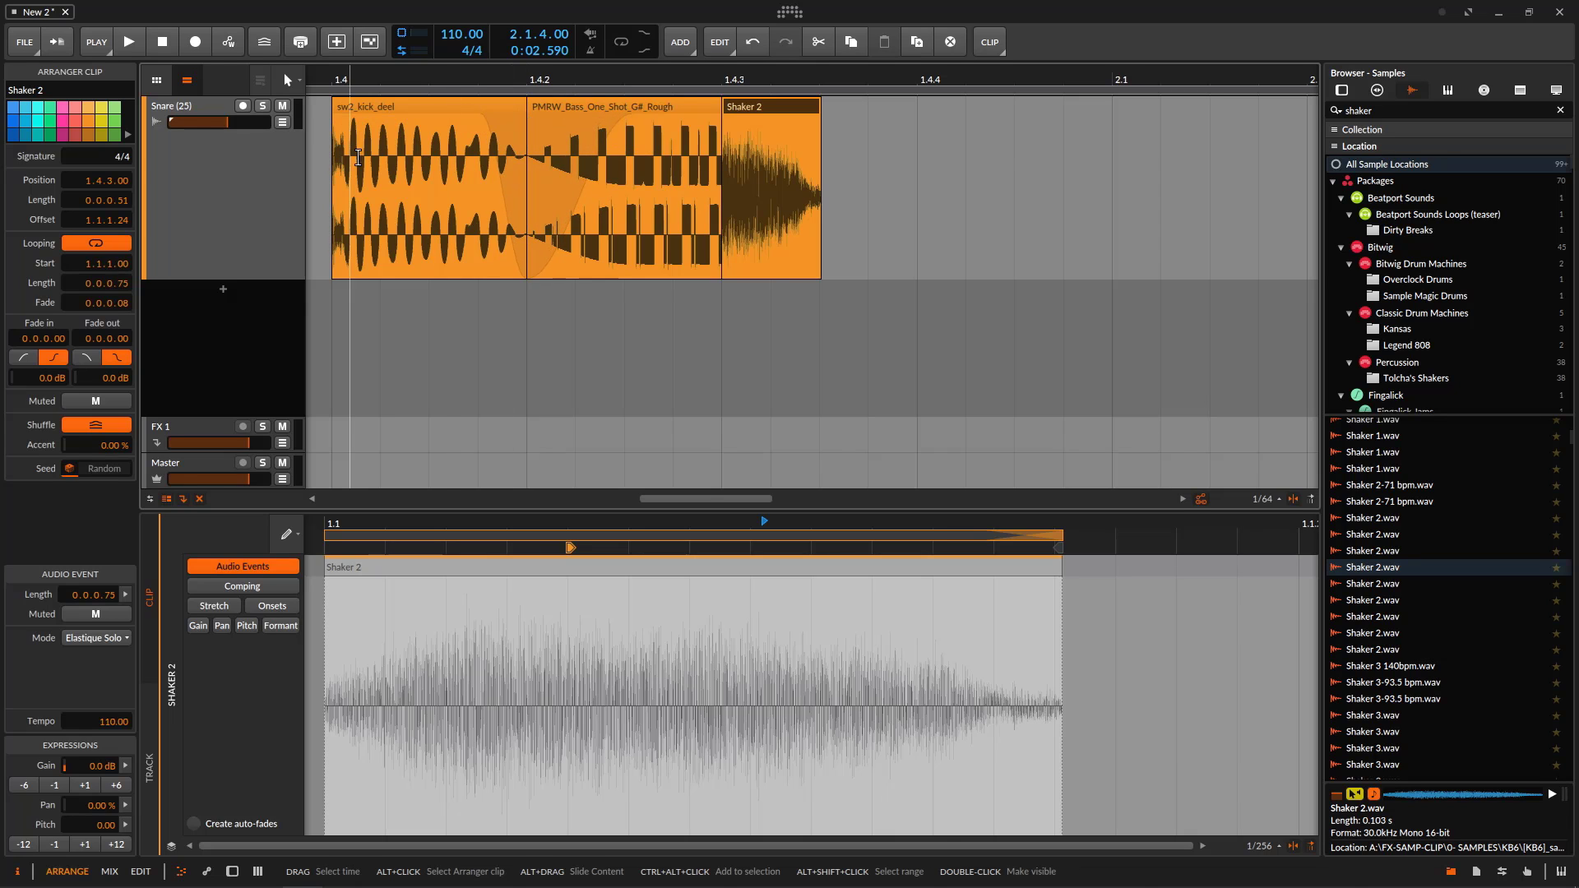
{"action": "left_click_drag", "start_coordinate": [727, 116], "coordinate": [656, 128]}
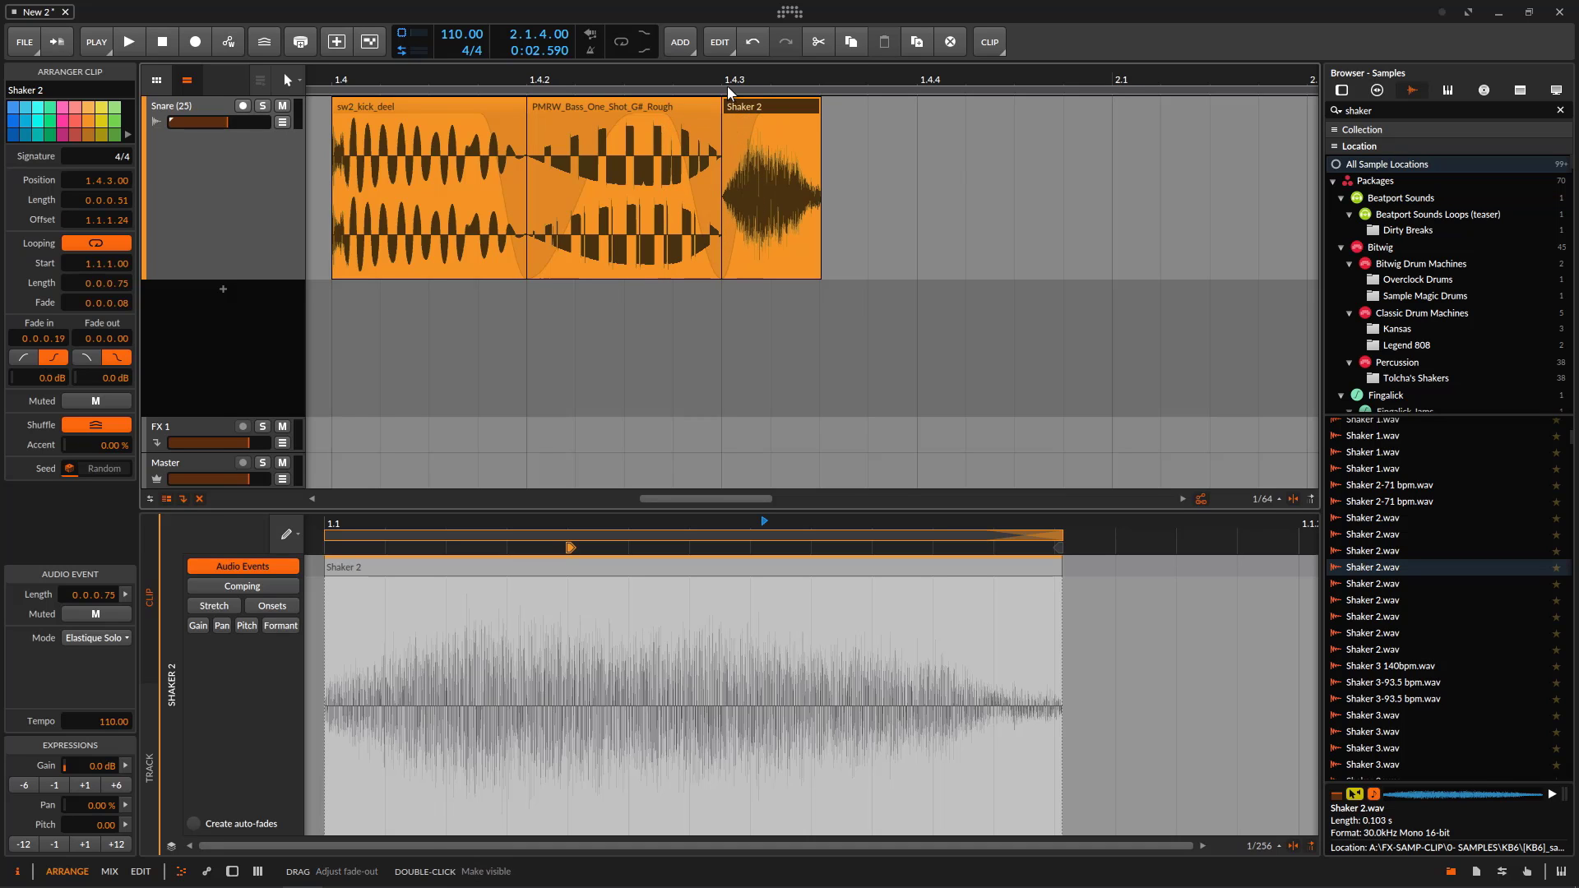
{"action": "left_click_drag", "start_coordinate": [728, 93], "coordinate": [635, 82]}
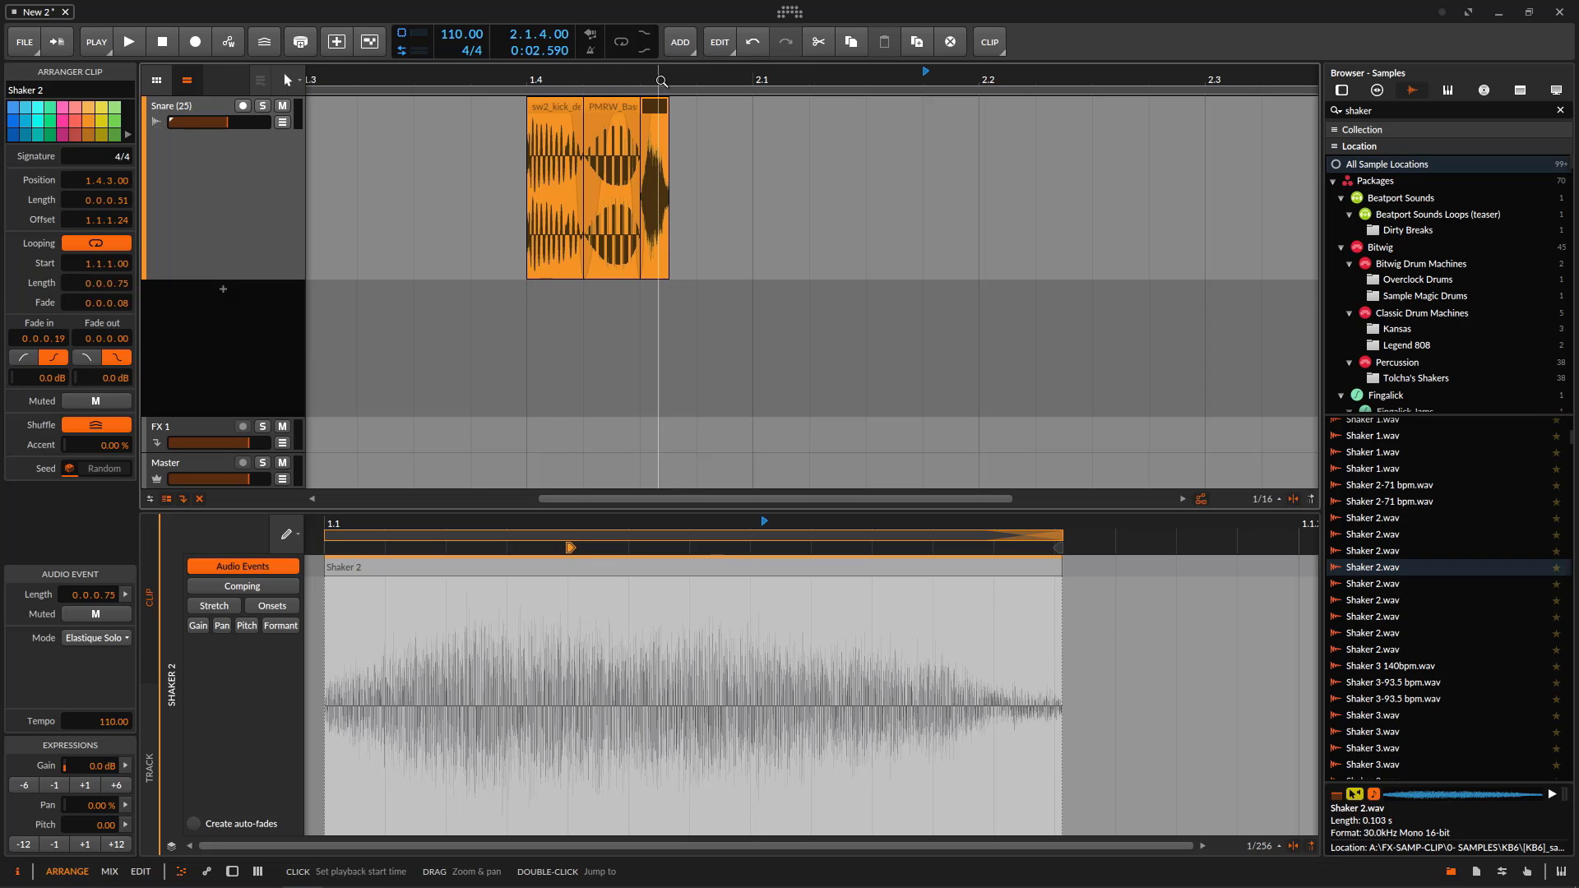
Rubber-band select the kick, bass and Shaker 2 clips, after undoing an accidental Shaker 2 loop.
{"action": "left_click", "coordinate": [553, 102]}
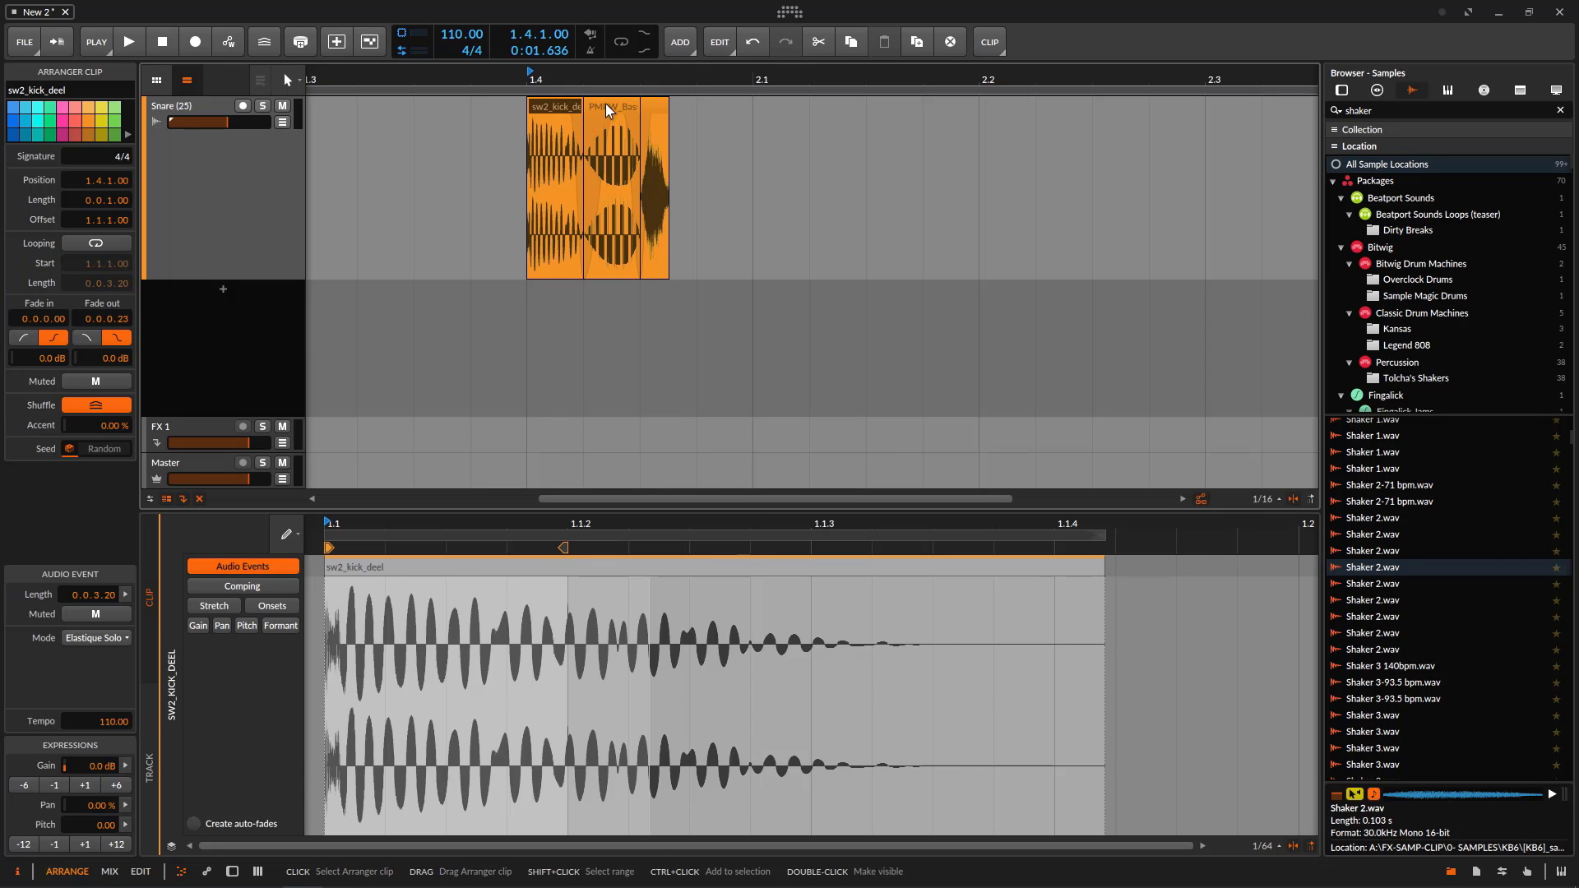
{"action": "left_click", "coordinate": [607, 104]}
{"action": "left_click", "coordinate": [655, 106]}
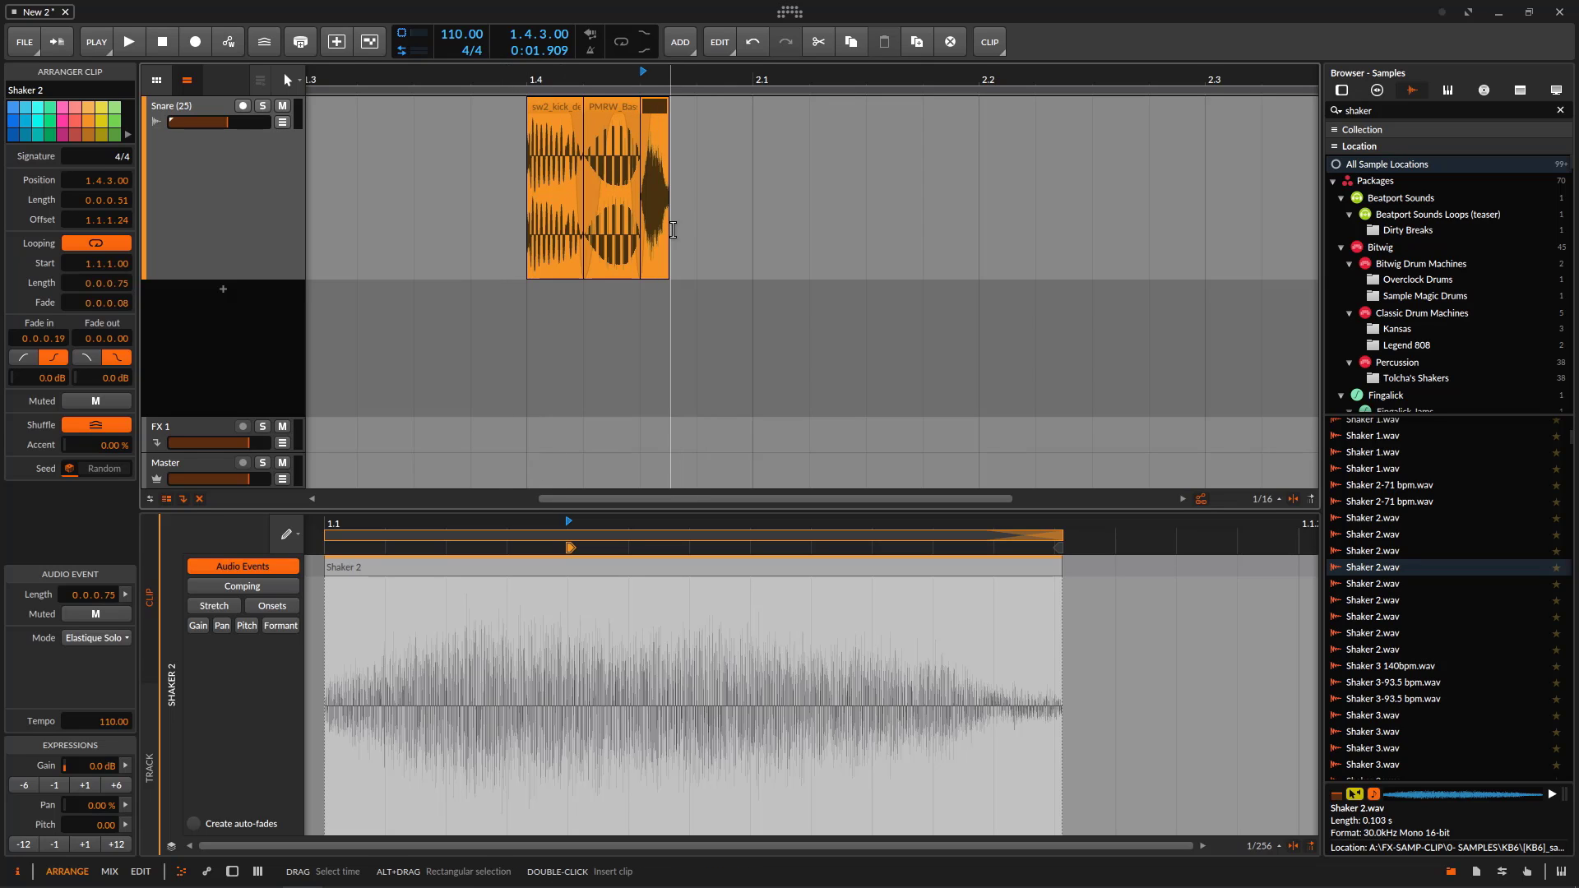
{"action": "left_click_drag", "start_coordinate": [667, 236], "coordinate": [919, 238]}
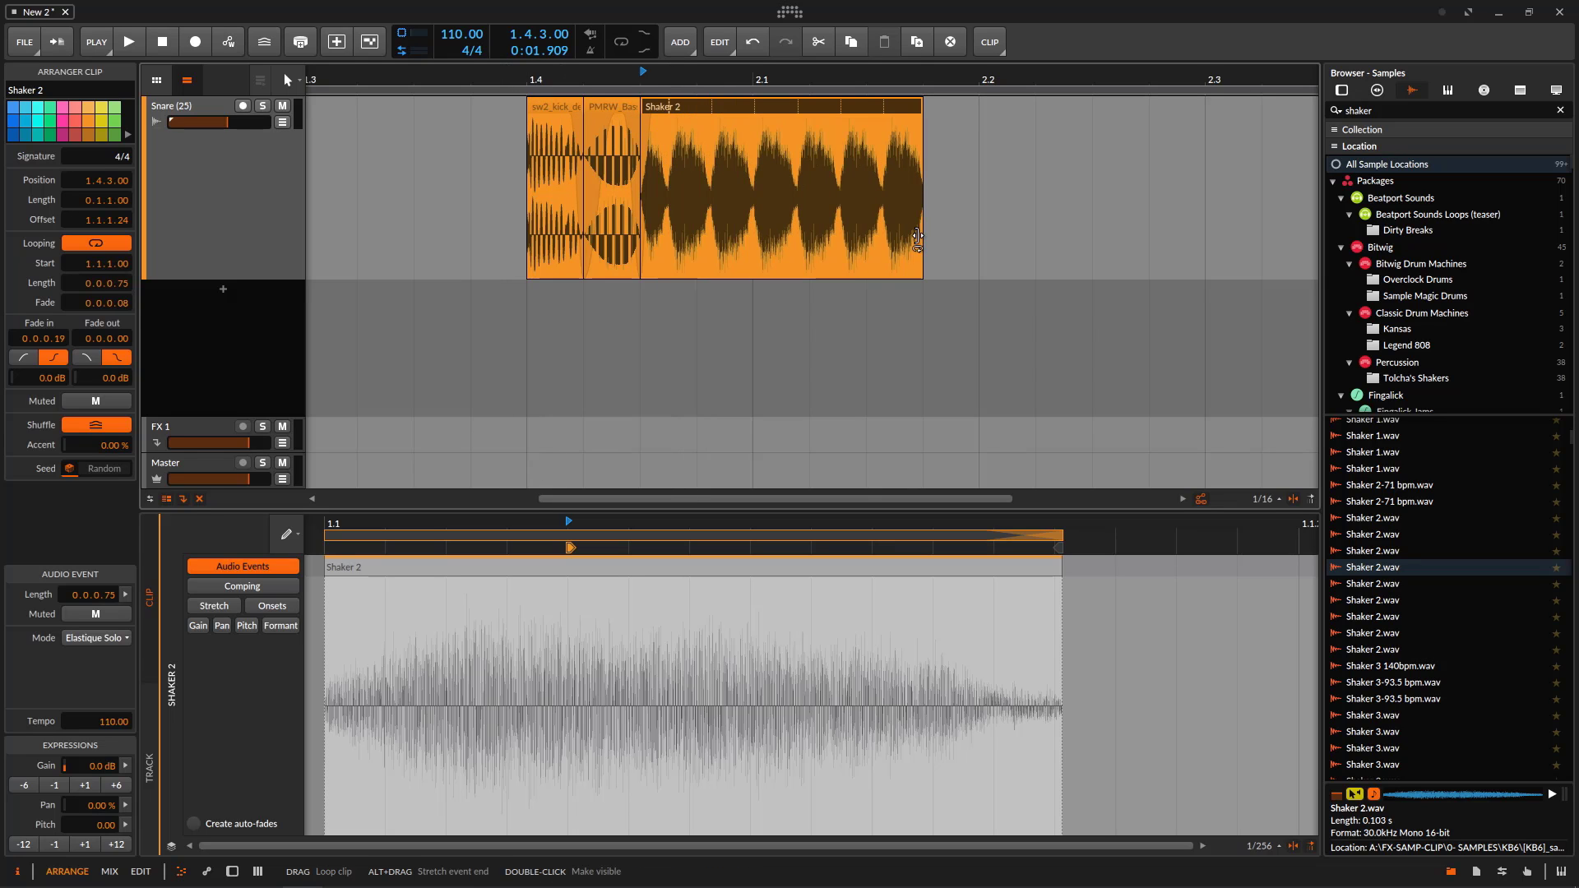
{"action": "key", "text": "ctrl+z"}
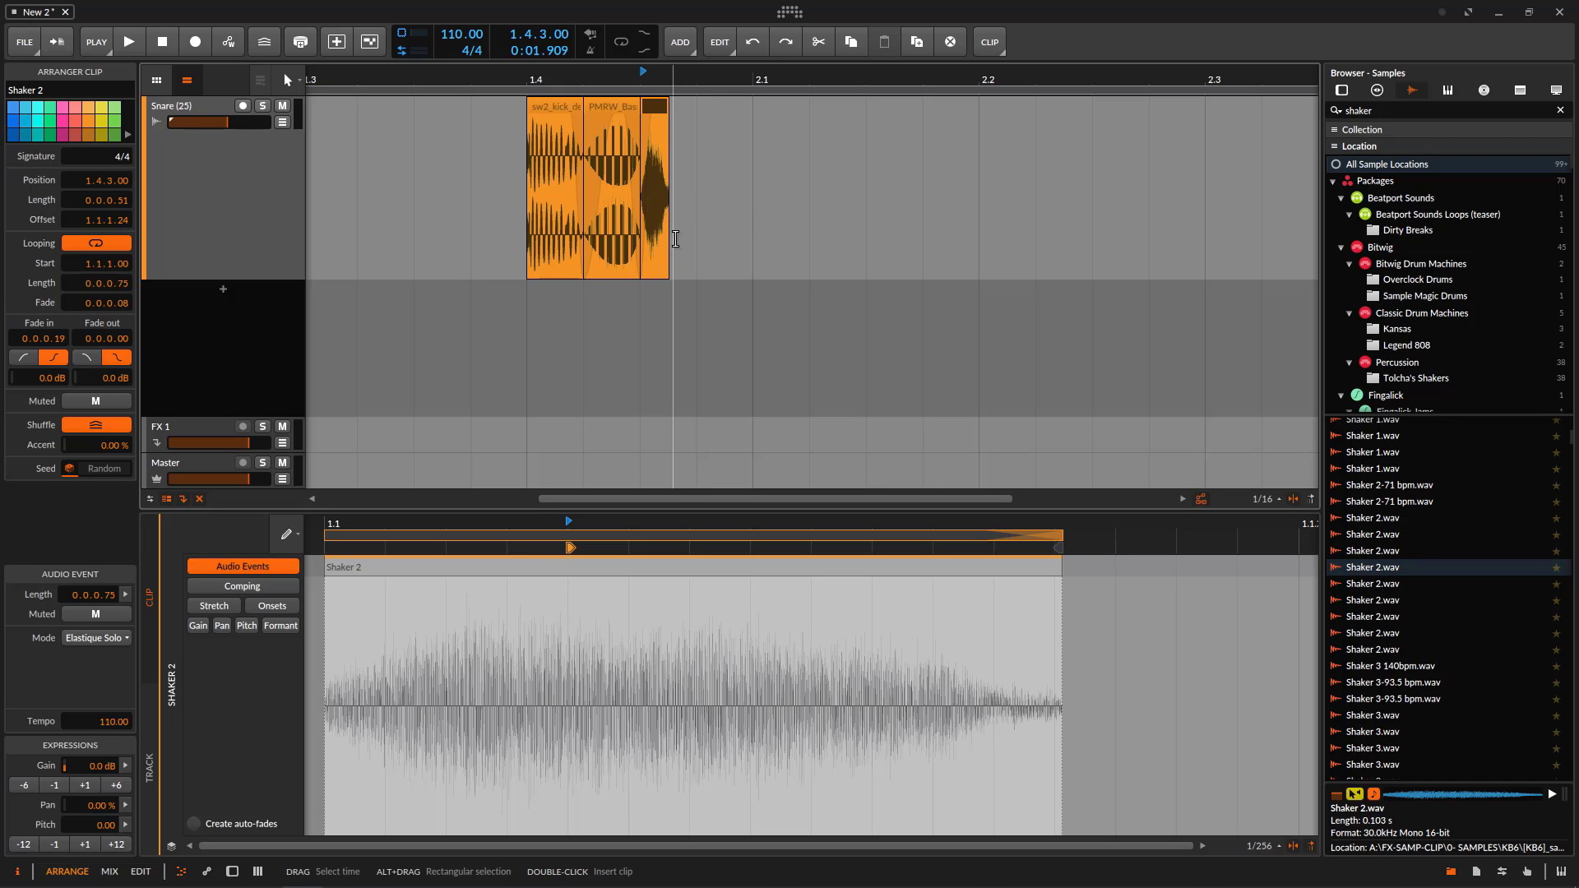
{"action": "left_click", "coordinate": [486, 101]}
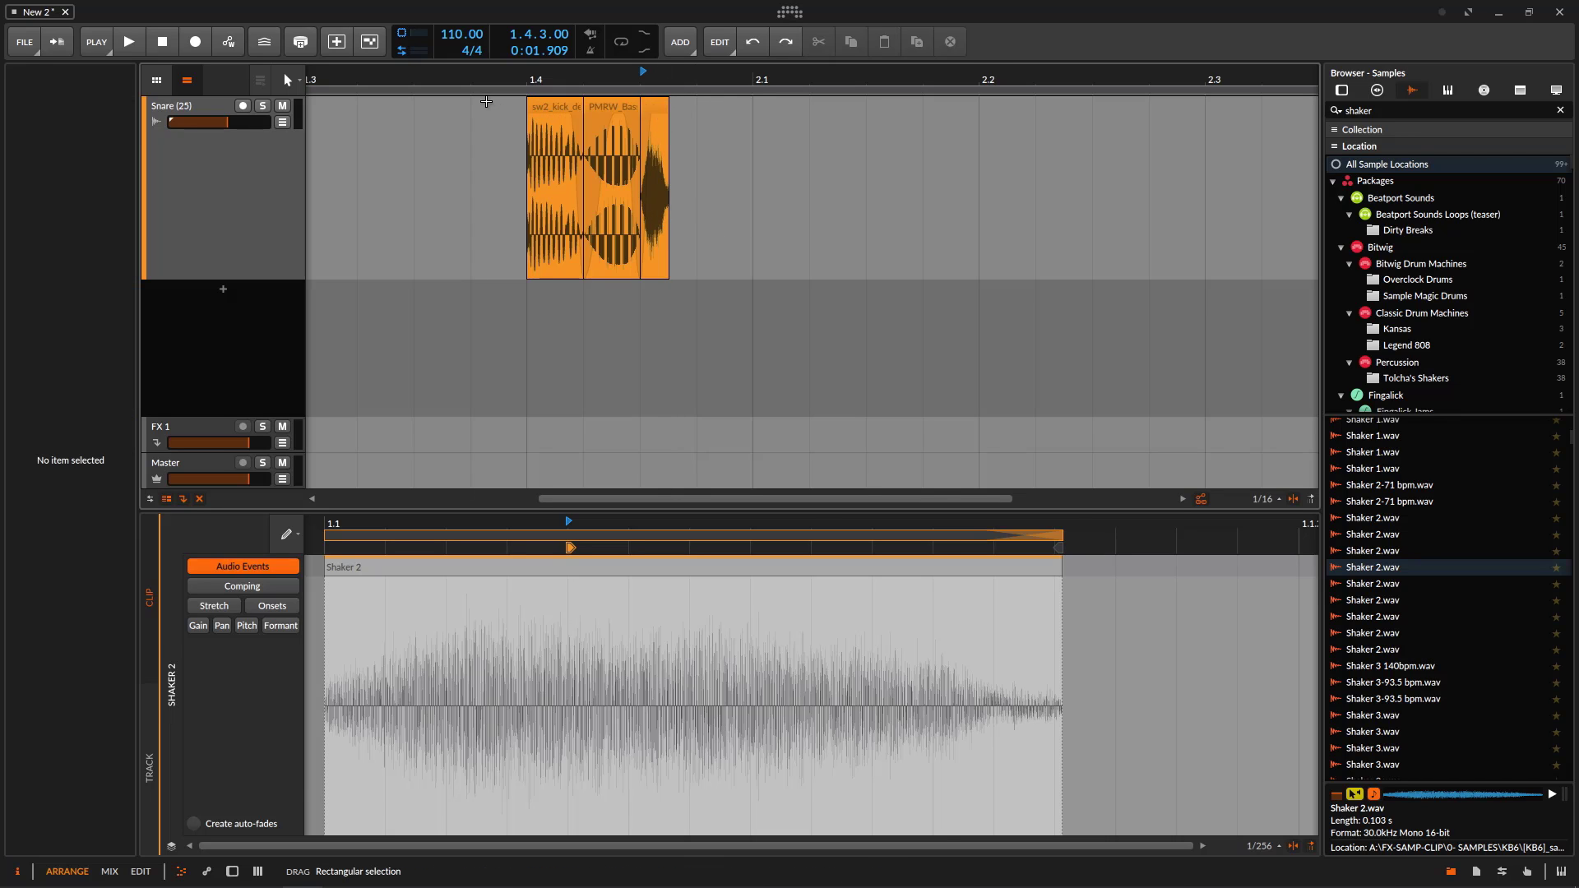
{"action": "left_click_drag", "start_coordinate": [486, 101], "coordinate": [773, 204]}
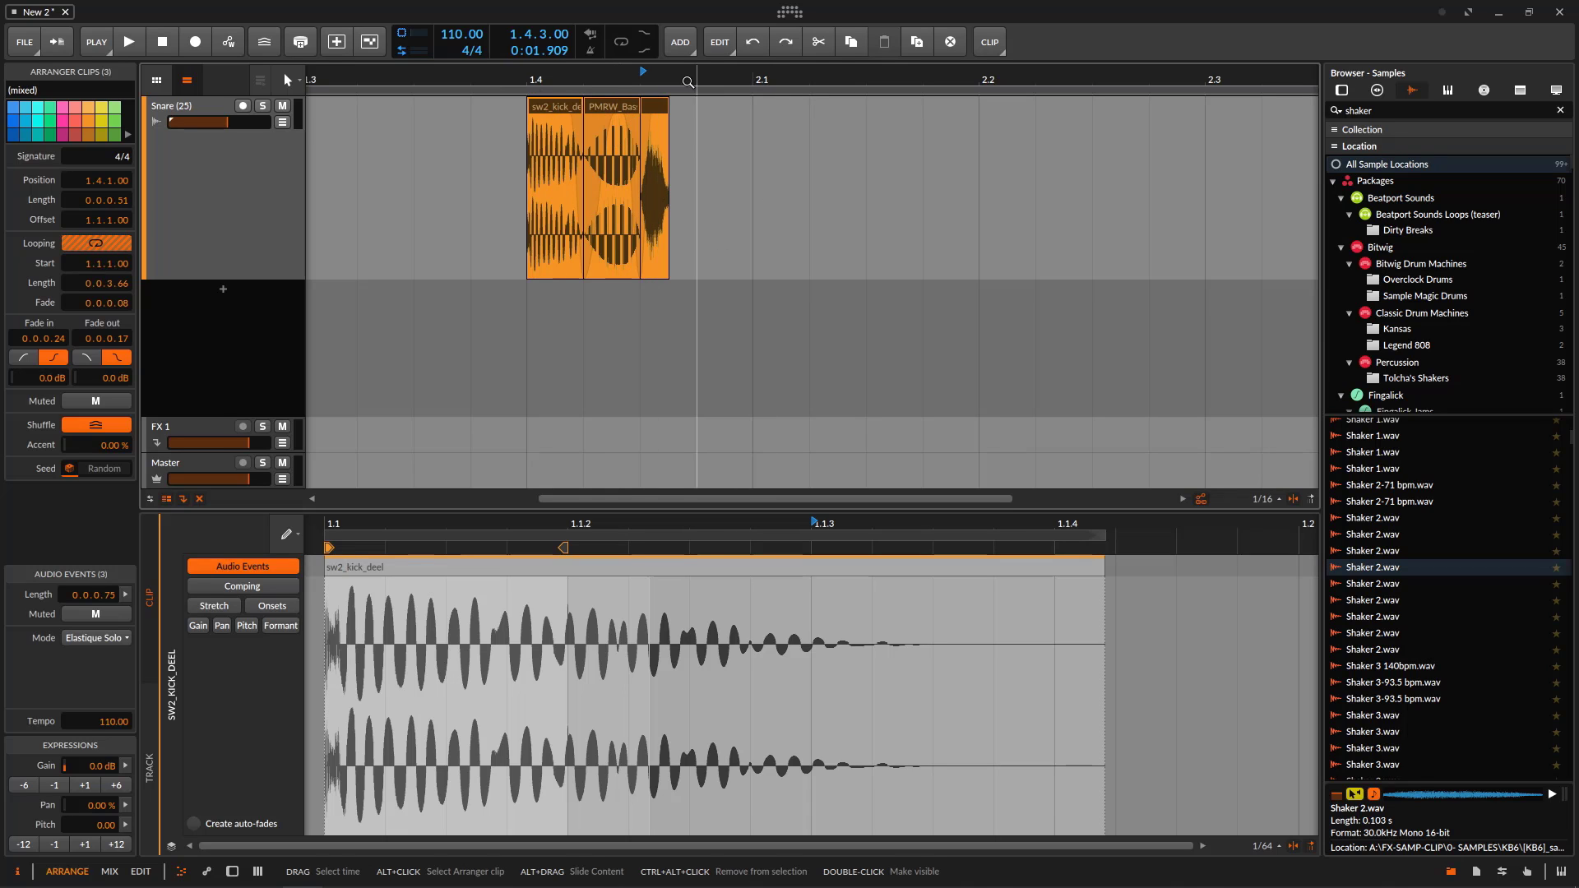
Duplicate the three clips near bar 1.4 with Ctrl+D and move the copies to bar 2.1.
{"action": "left_click", "coordinate": [447, 99]}
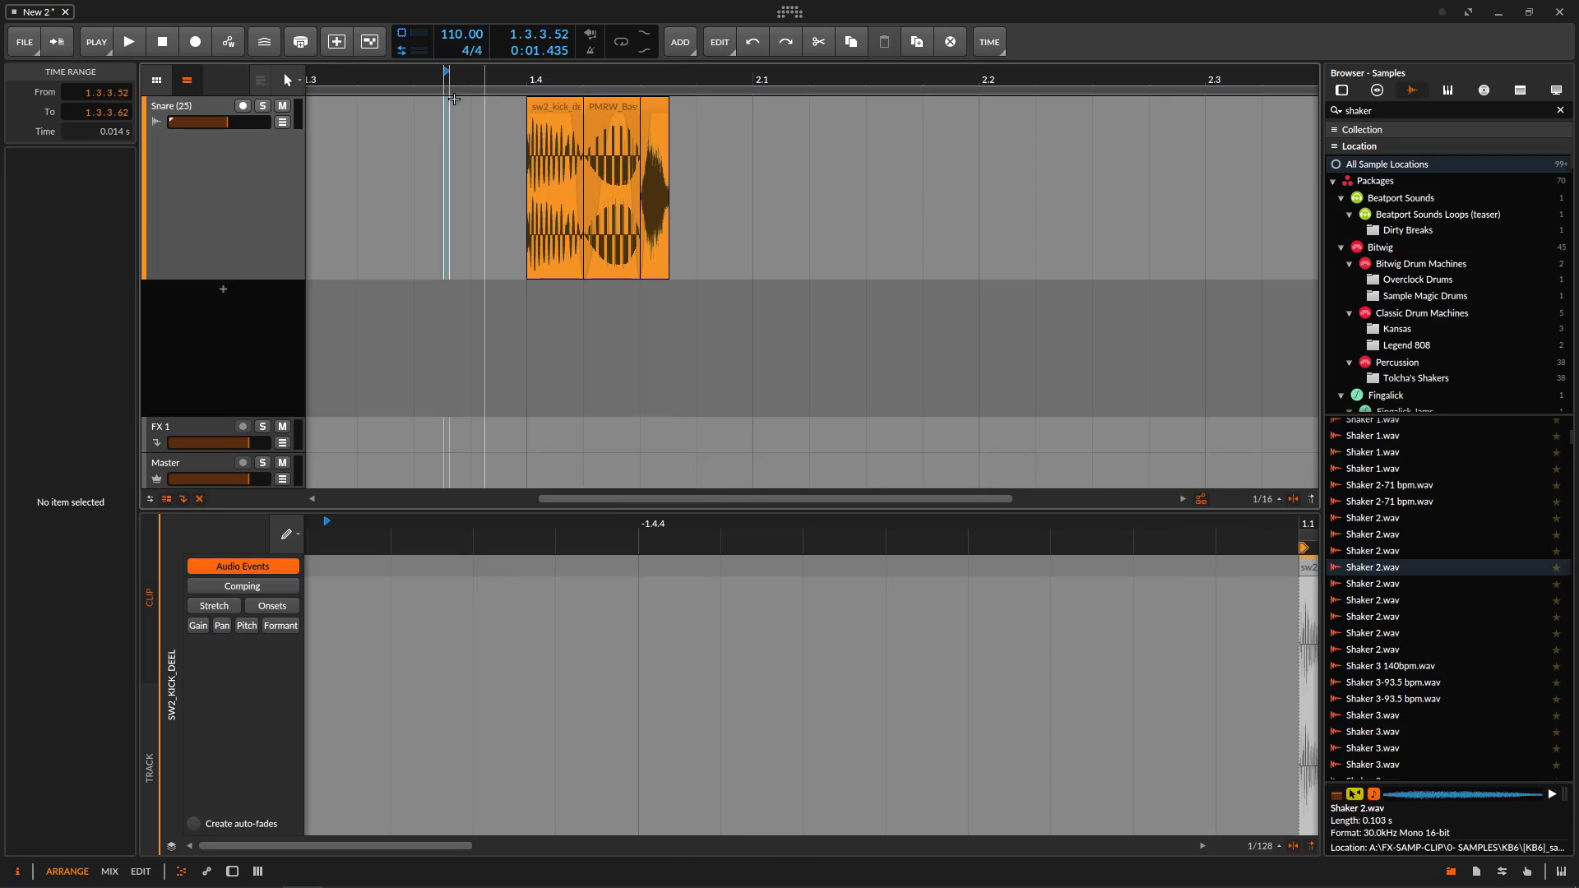
{"action": "left_click_drag", "start_coordinate": [454, 99], "coordinate": [698, 183]}
{"action": "left_click", "coordinate": [752, 116]}
{"action": "left_click_drag", "start_coordinate": [695, 104], "coordinate": [493, 142]}
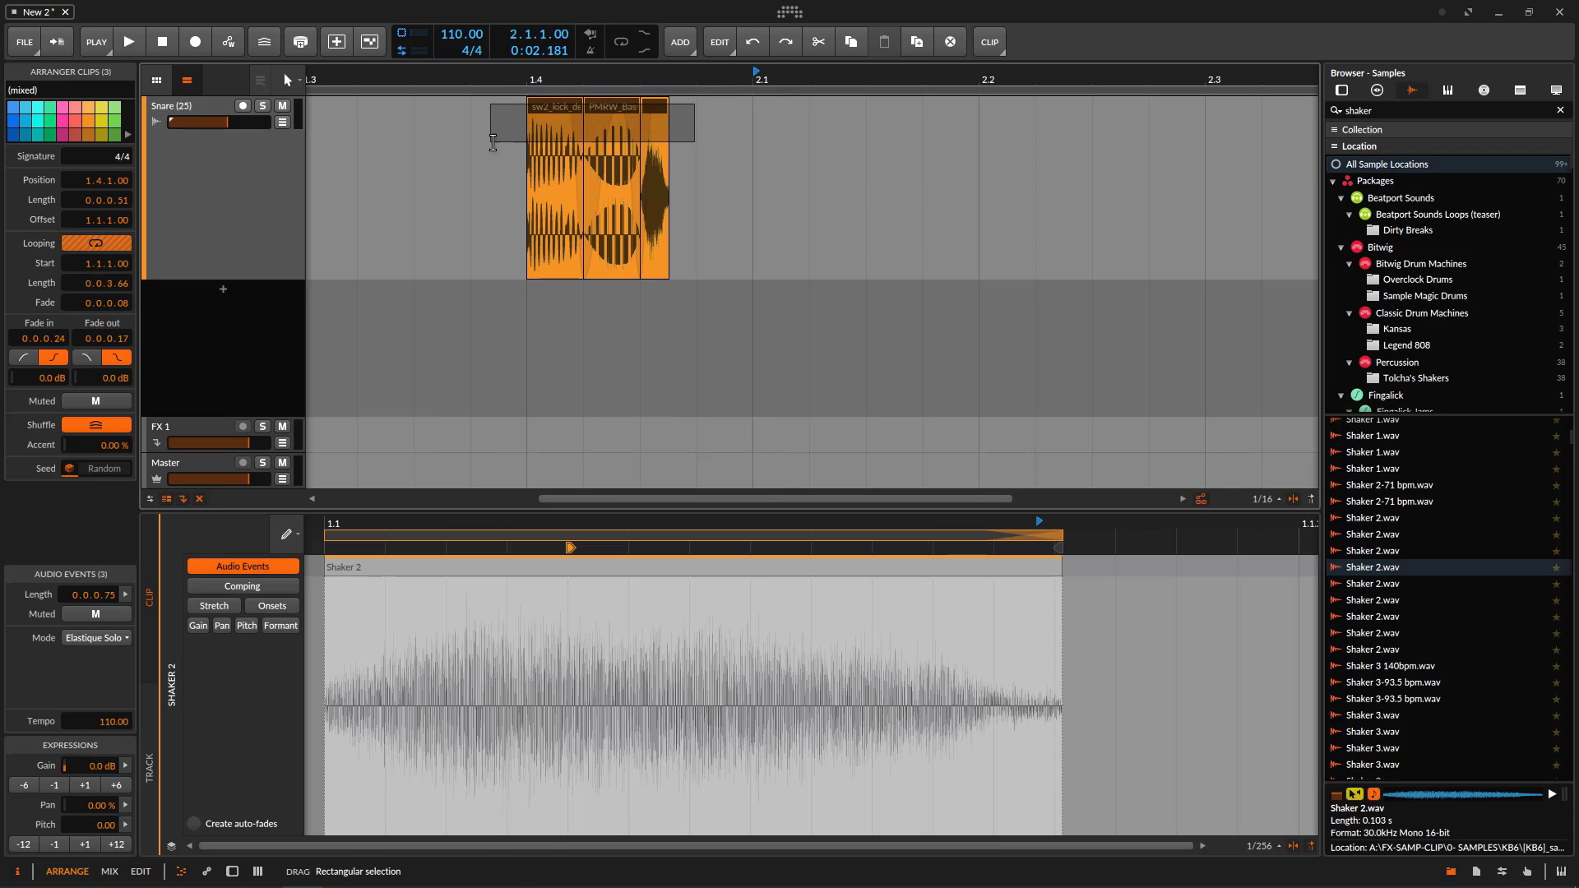
{"action": "left_click", "coordinate": [493, 143]}
{"action": "left_click_drag", "start_coordinate": [726, 107], "coordinate": [530, 104]}
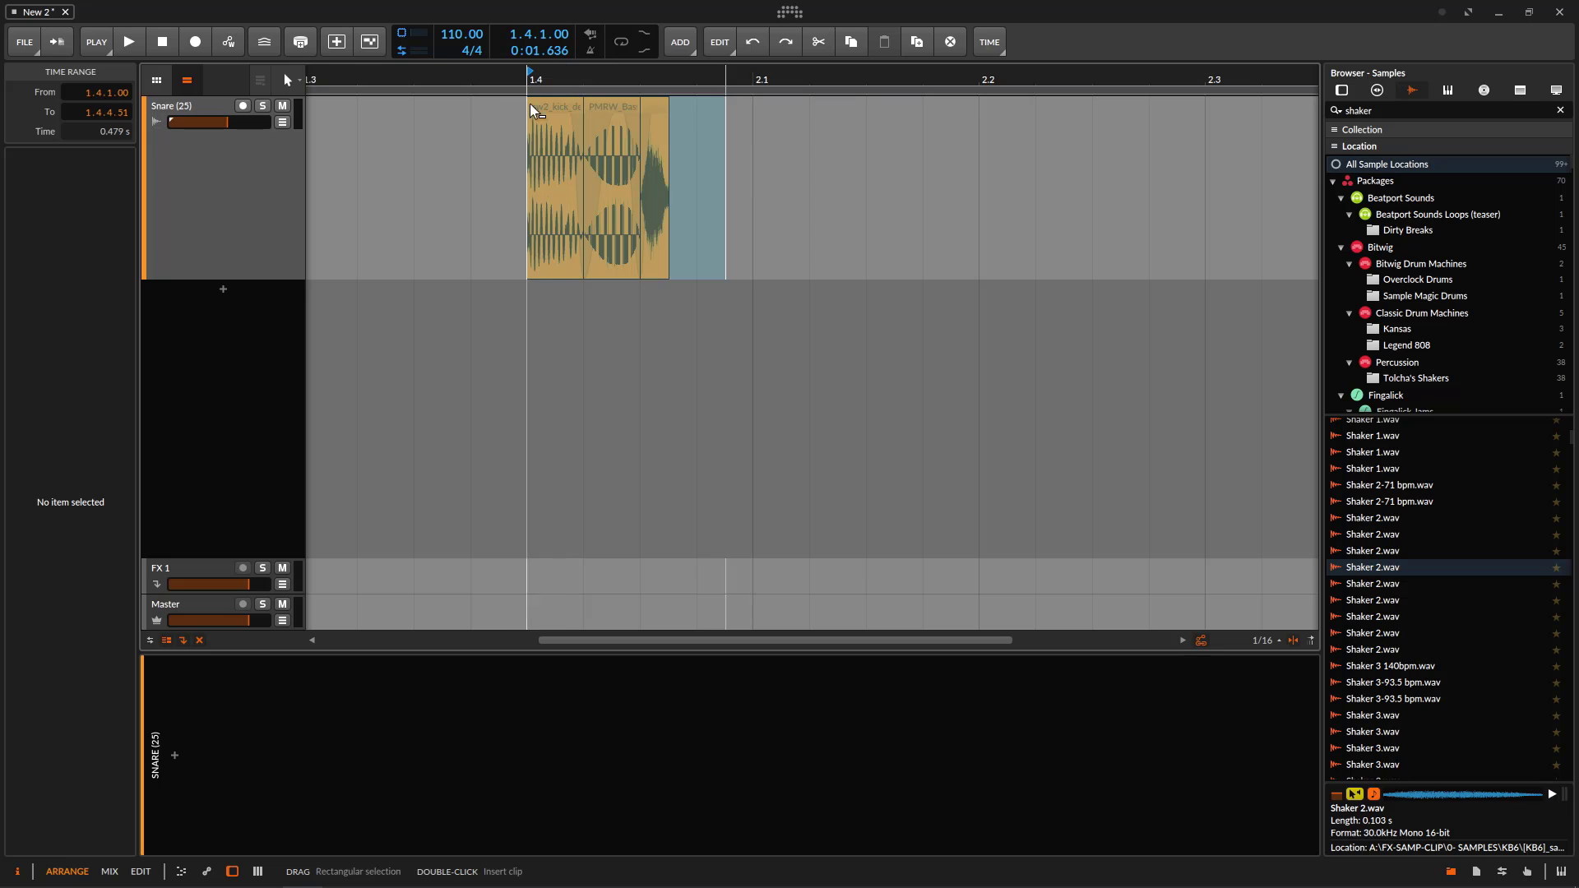
{"action": "left_click_drag", "start_coordinate": [694, 106], "coordinate": [555, 106]}
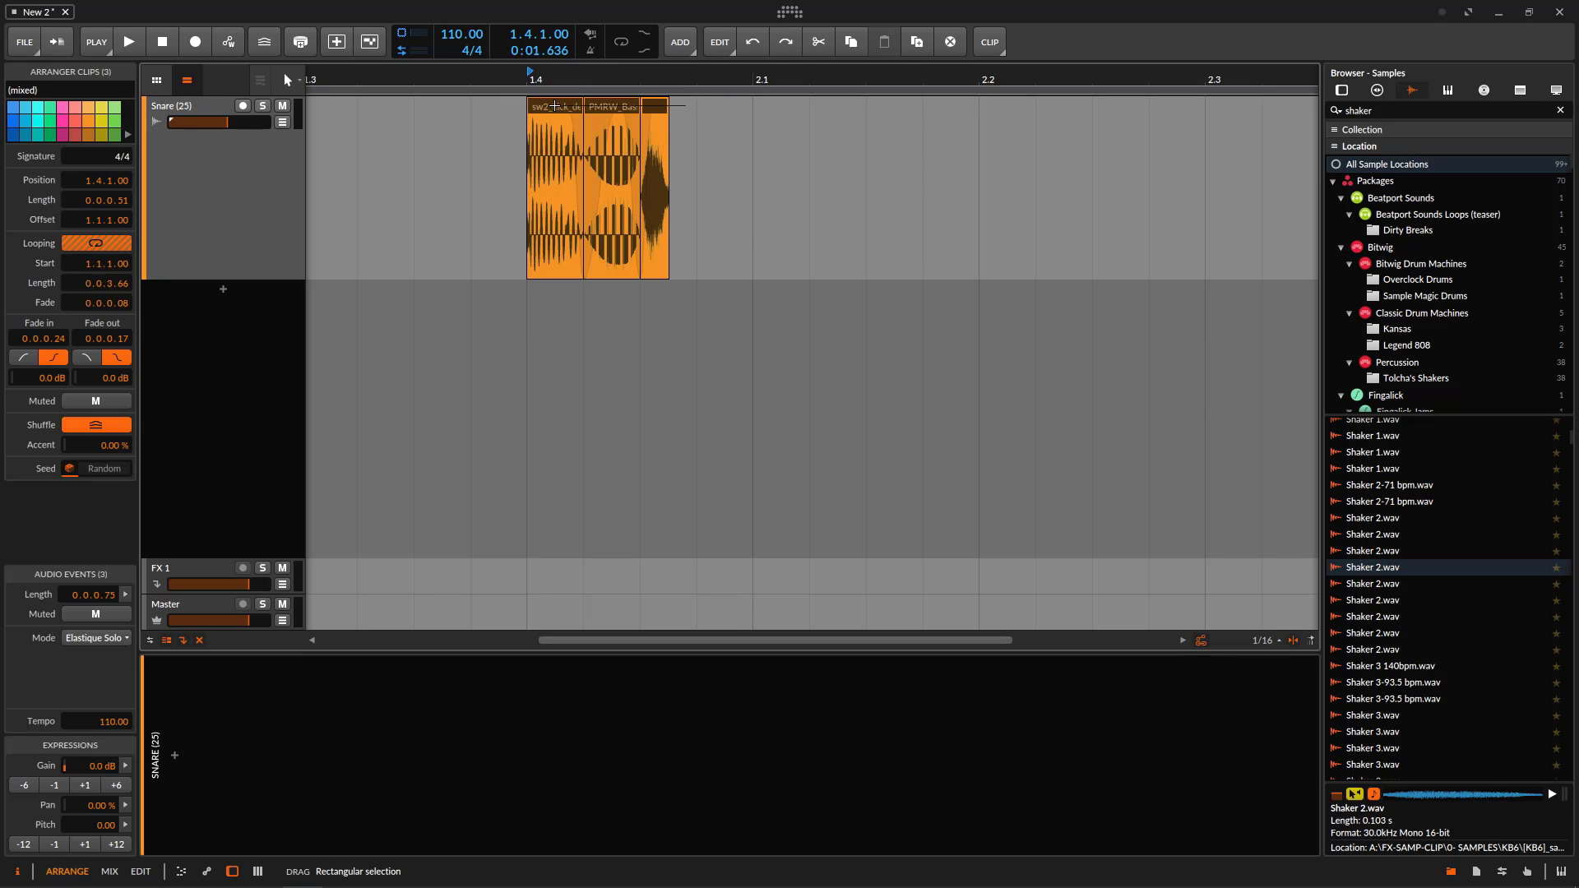
{"action": "key", "text": "ctrl+d"}
{"action": "left_click_drag", "start_coordinate": [755, 113], "coordinate": [835, 107]}
Delete the six clips following UNICORN and zoom back in on UNICORN.
{"action": "left_click_drag", "start_coordinate": [733, 79], "coordinate": [982, 254]}
{"action": "left_click", "coordinate": [413, 111]}
{"action": "left_click_drag", "start_coordinate": [654, 197], "coordinate": [1025, 198]}
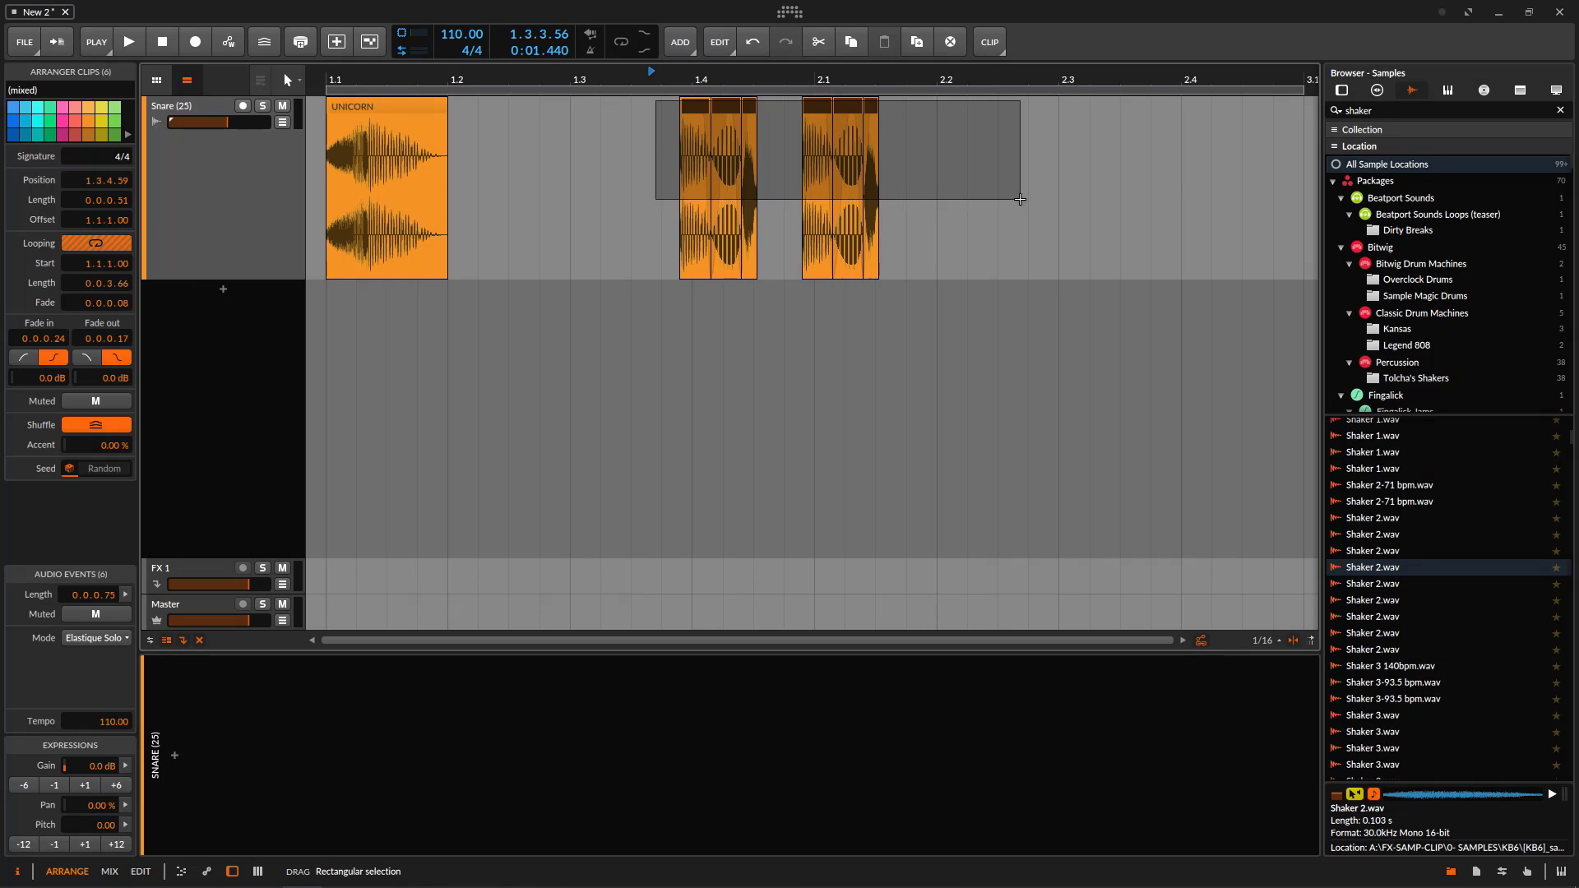
{"action": "key", "text": "Delete"}
{"action": "left_click_drag", "start_coordinate": [352, 82], "coordinate": [788, 90]}
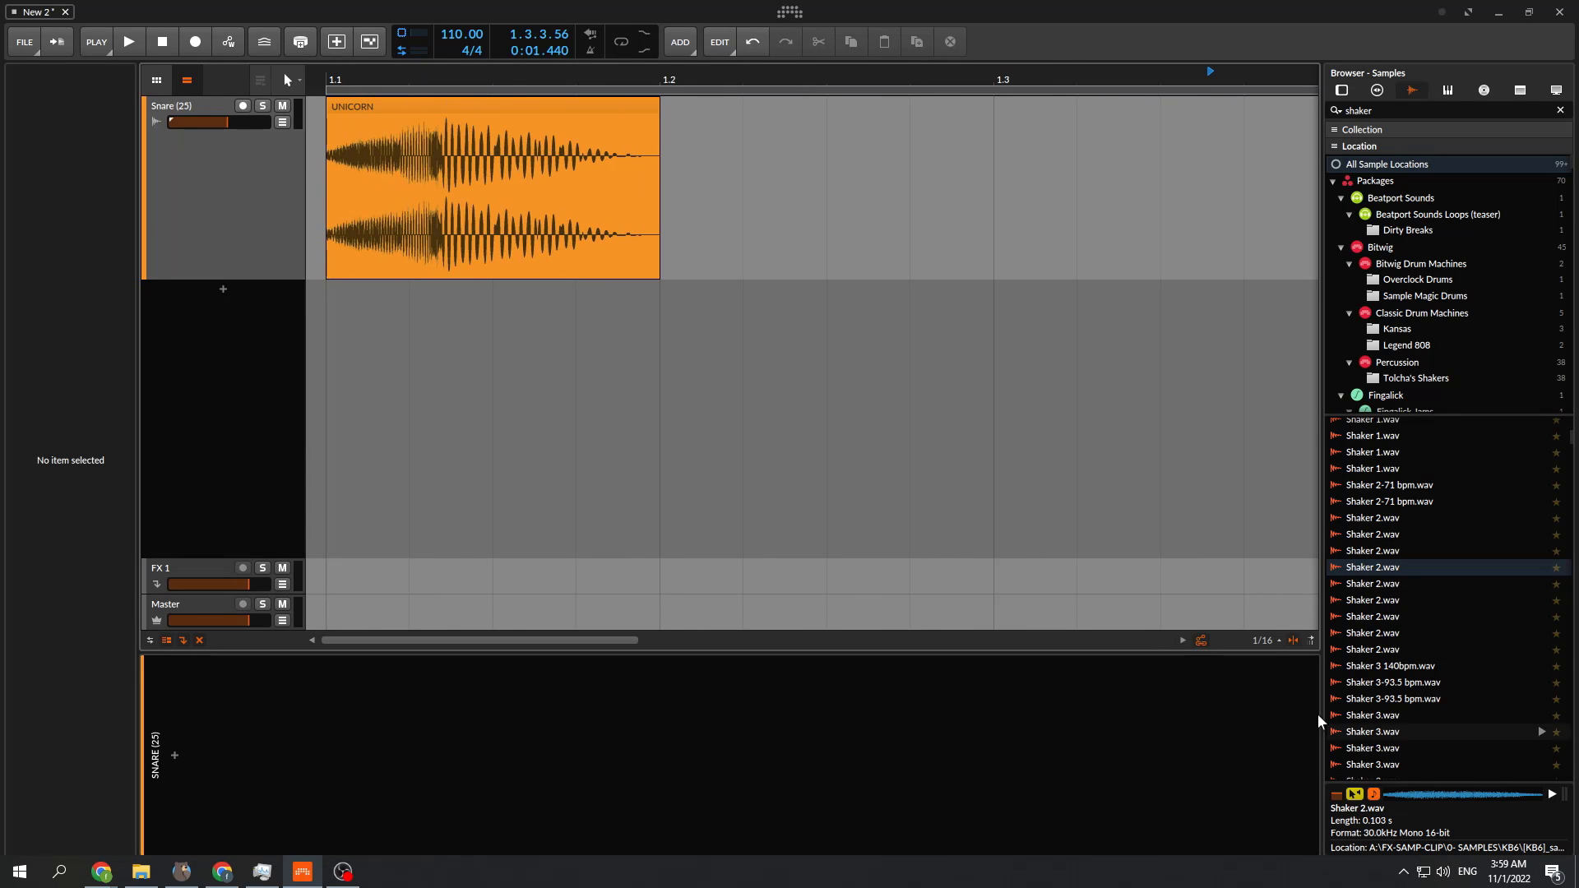
Hide the sample browser and show UNICORN's Snare (21) and sw2_kick_deel events in the detail editor.
{"action": "left_click", "coordinate": [1453, 883]}
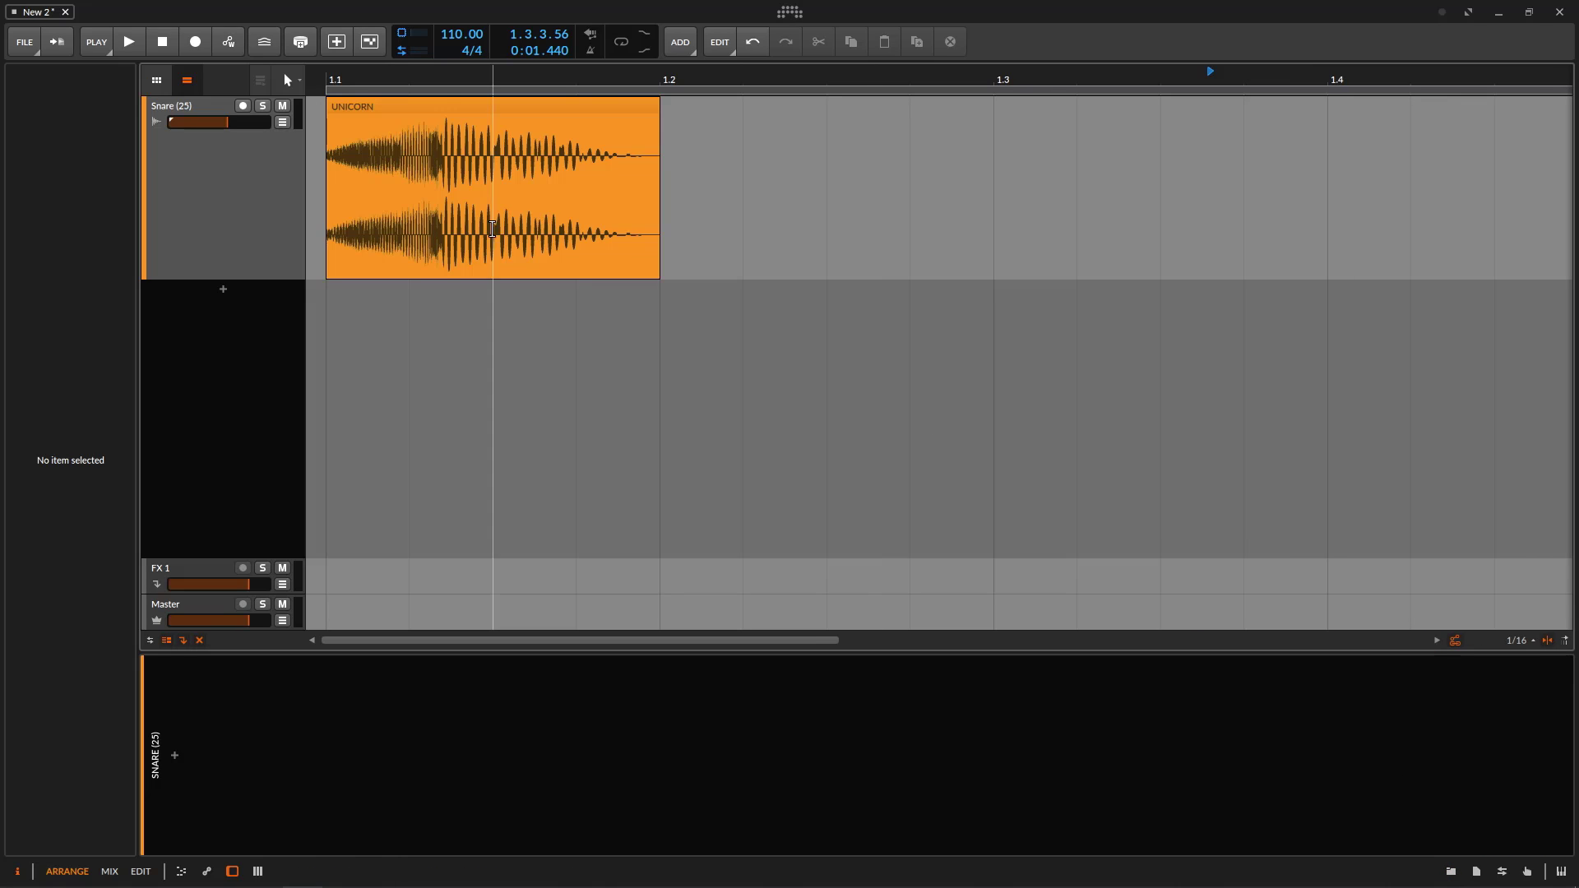
{"action": "left_click", "coordinate": [422, 106]}
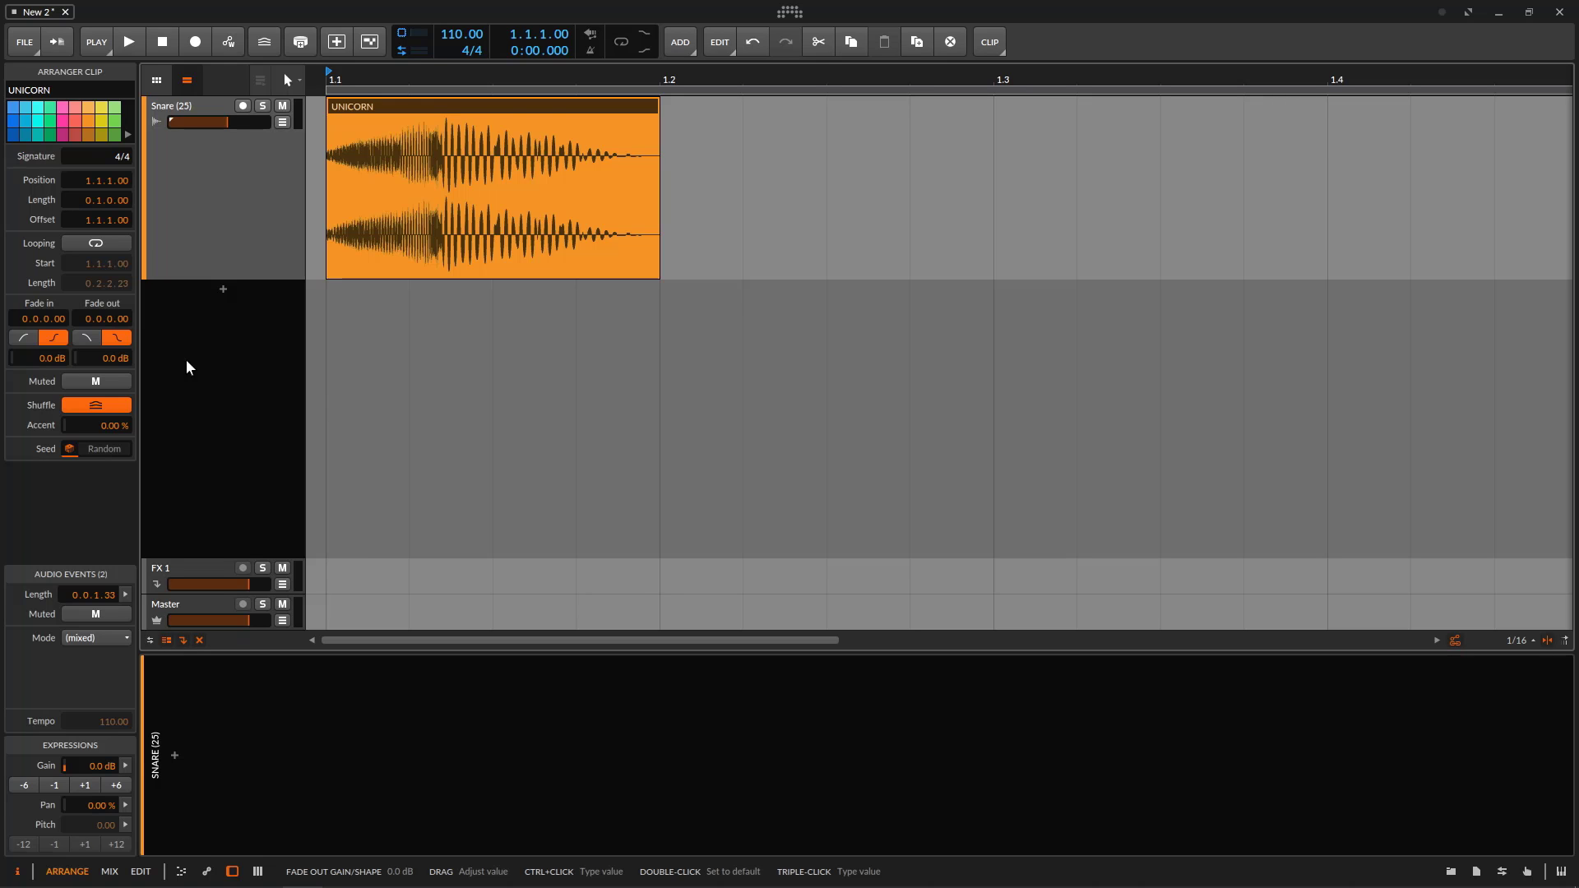
{"action": "double_click", "coordinate": [486, 111]}
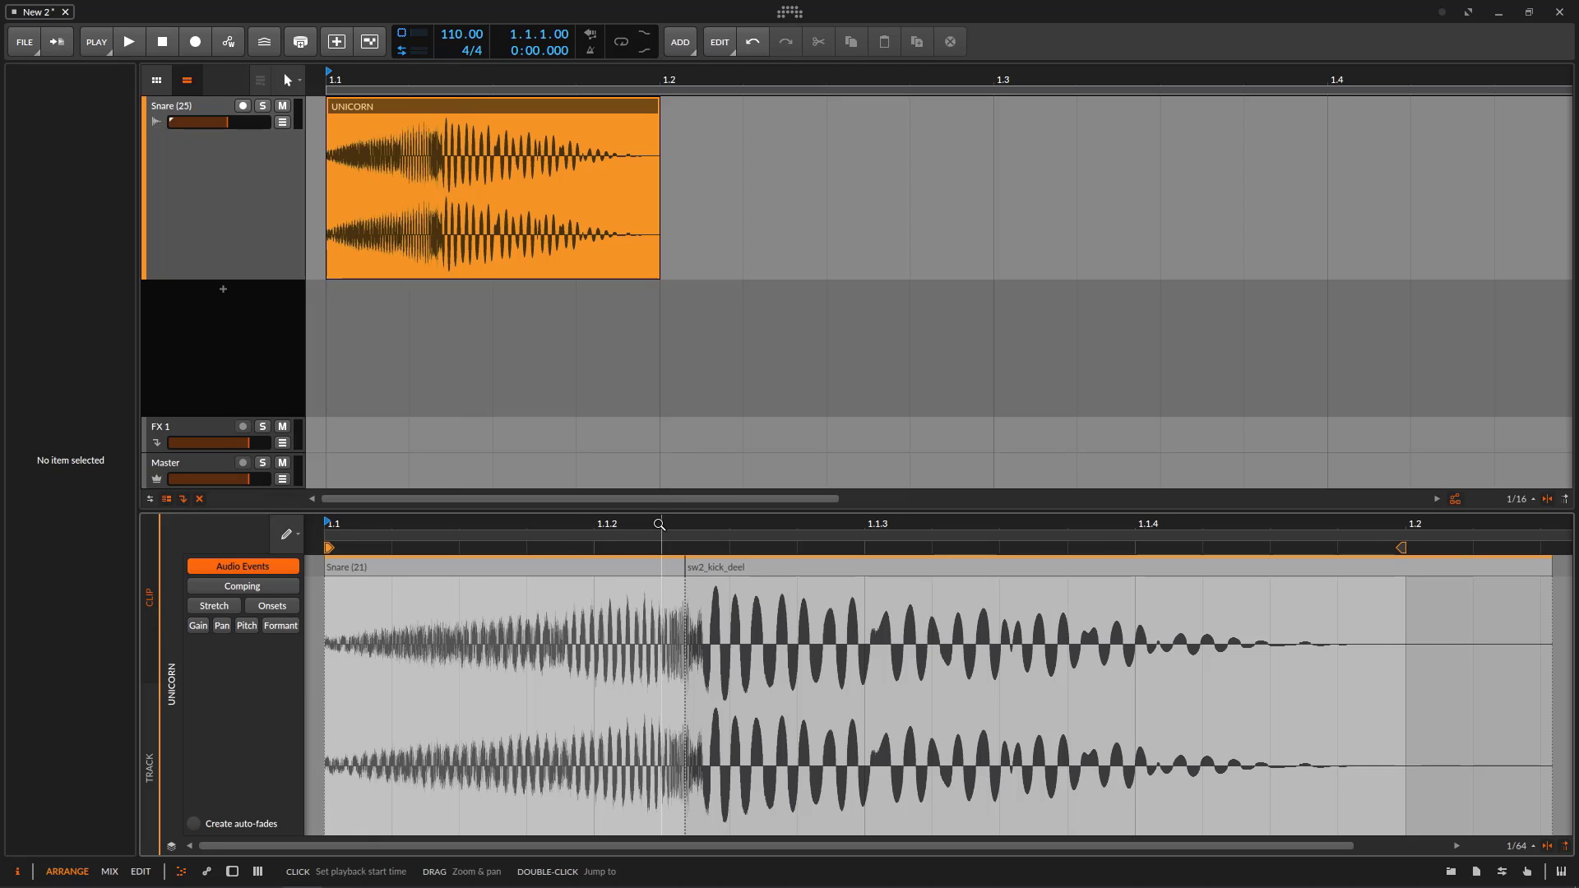
Trim UNICORN's right edge back to about 1.1.3 and select the sw2_kick_deel event.
{"action": "left_click_drag", "start_coordinate": [659, 524], "coordinate": [621, 552]}
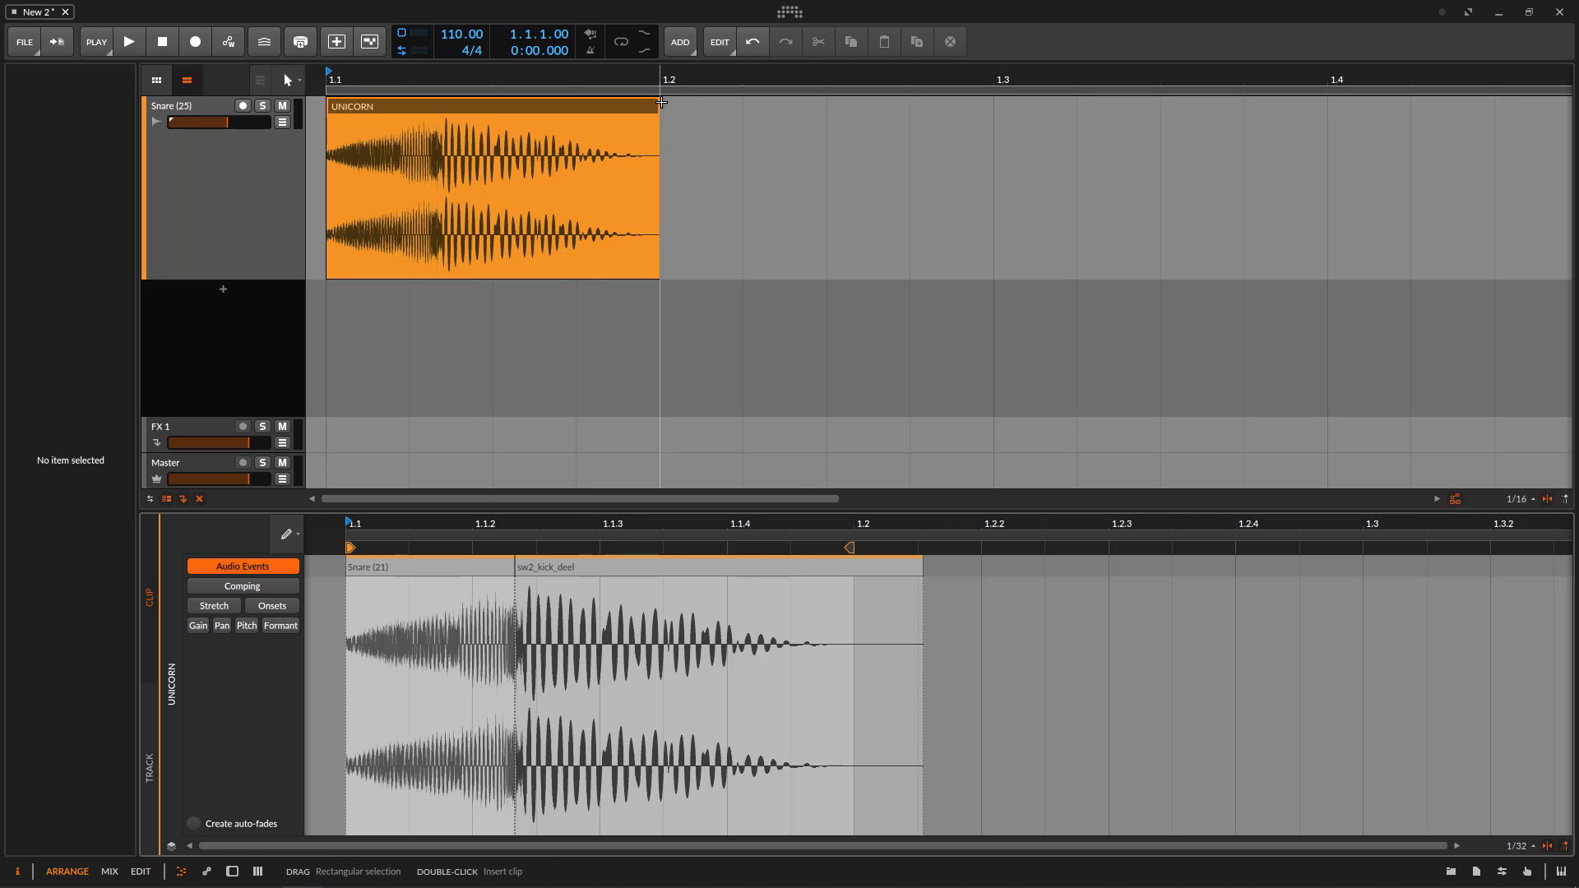
{"action": "left_click_drag", "start_coordinate": [660, 127], "coordinate": [469, 127]}
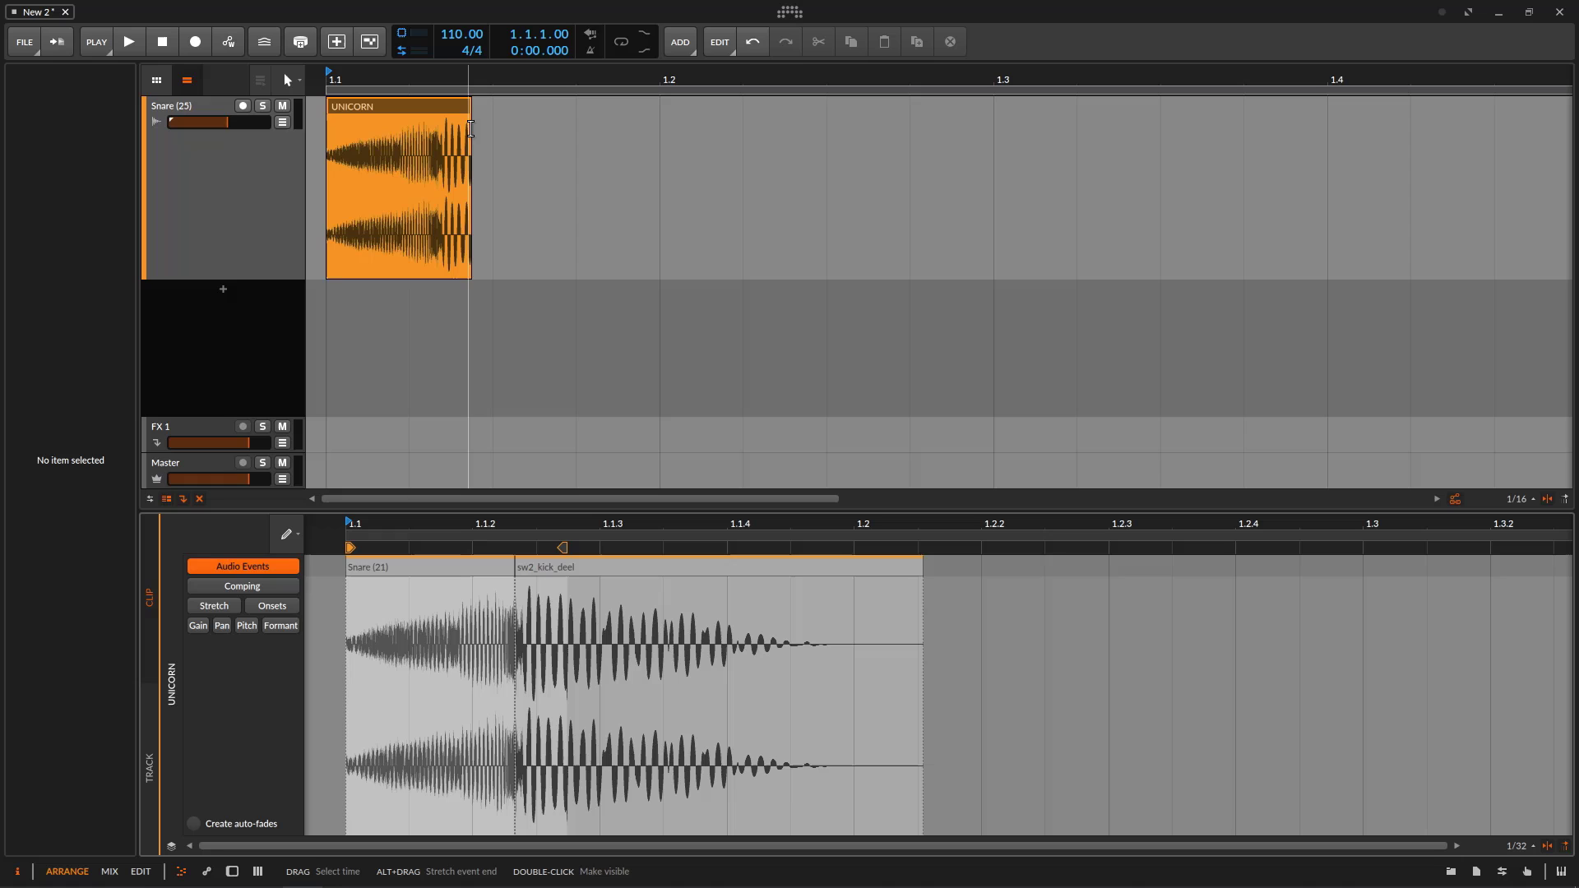
{"action": "left_click", "coordinate": [683, 565]}
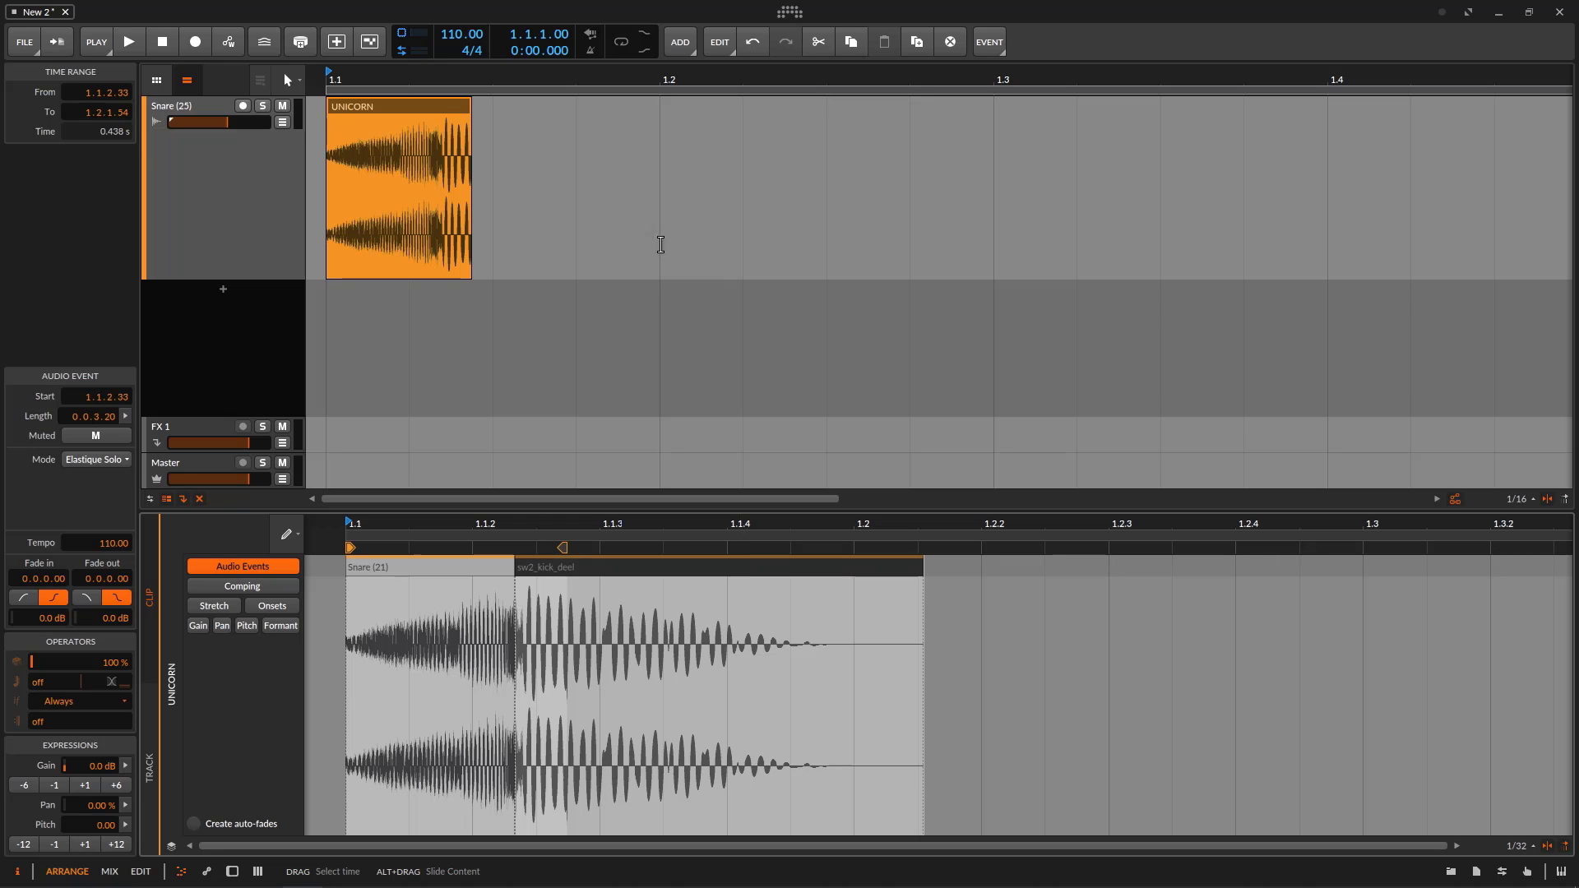
Drag UNICORN's right edge out to the 1.2 grid line, restoring its 0.1.0.00 length.
{"action": "left_click_drag", "start_coordinate": [471, 131], "coordinate": [658, 132]}
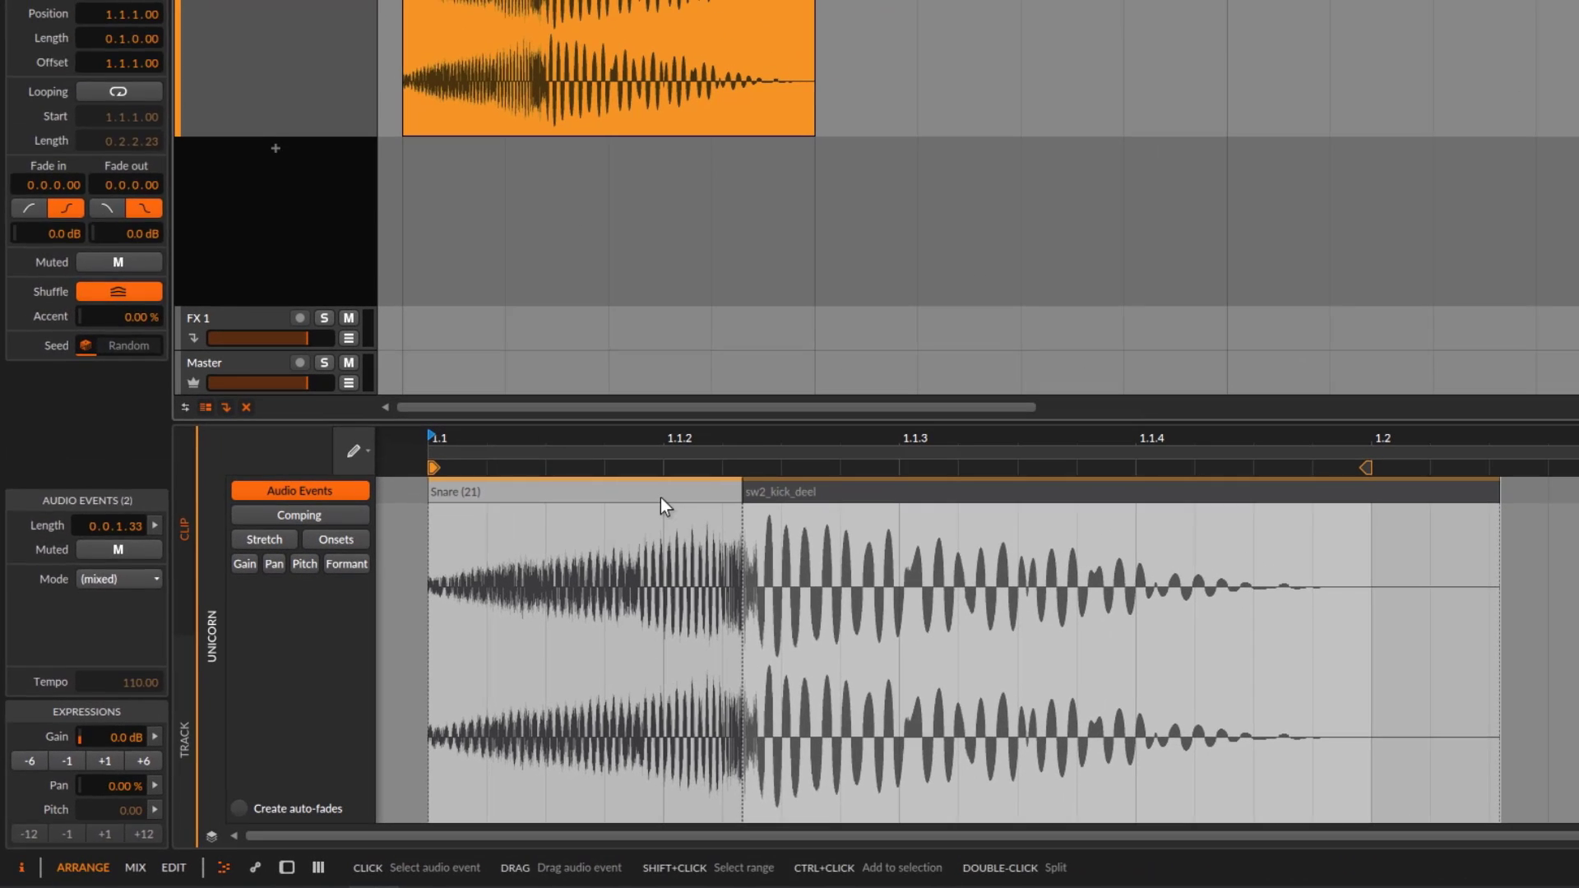
Show the Snare (25) track in the detail editor in Audio Events mode, selecting the Snare and sw2_kick_deel events.
{"action": "left_click", "coordinate": [833, 491]}
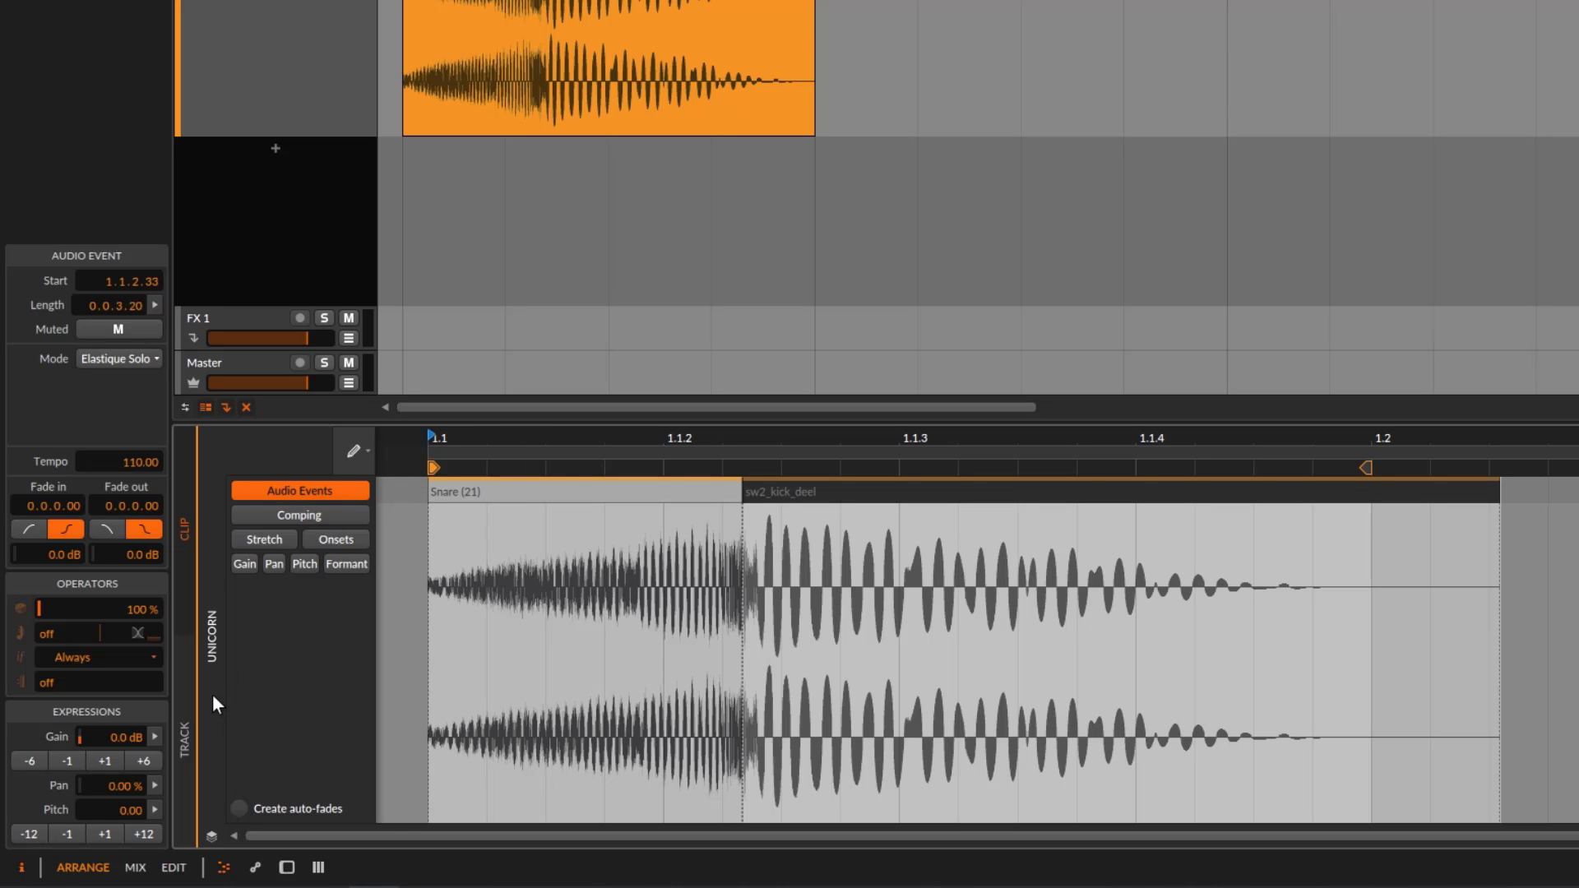
{"action": "left_click", "coordinate": [186, 718]}
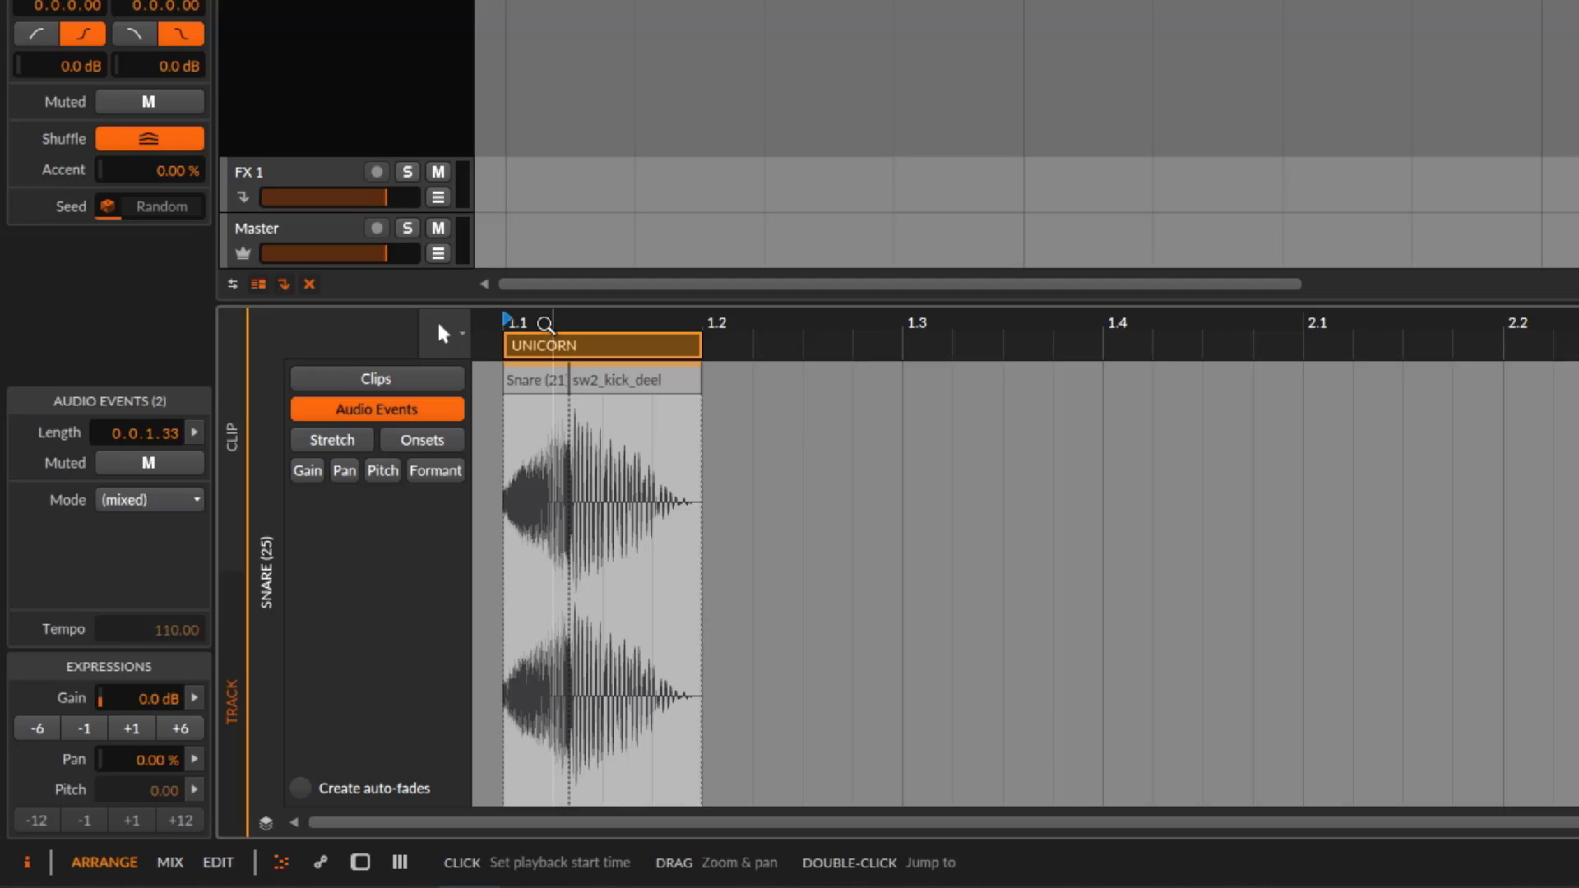
{"action": "left_click", "coordinate": [379, 377]}
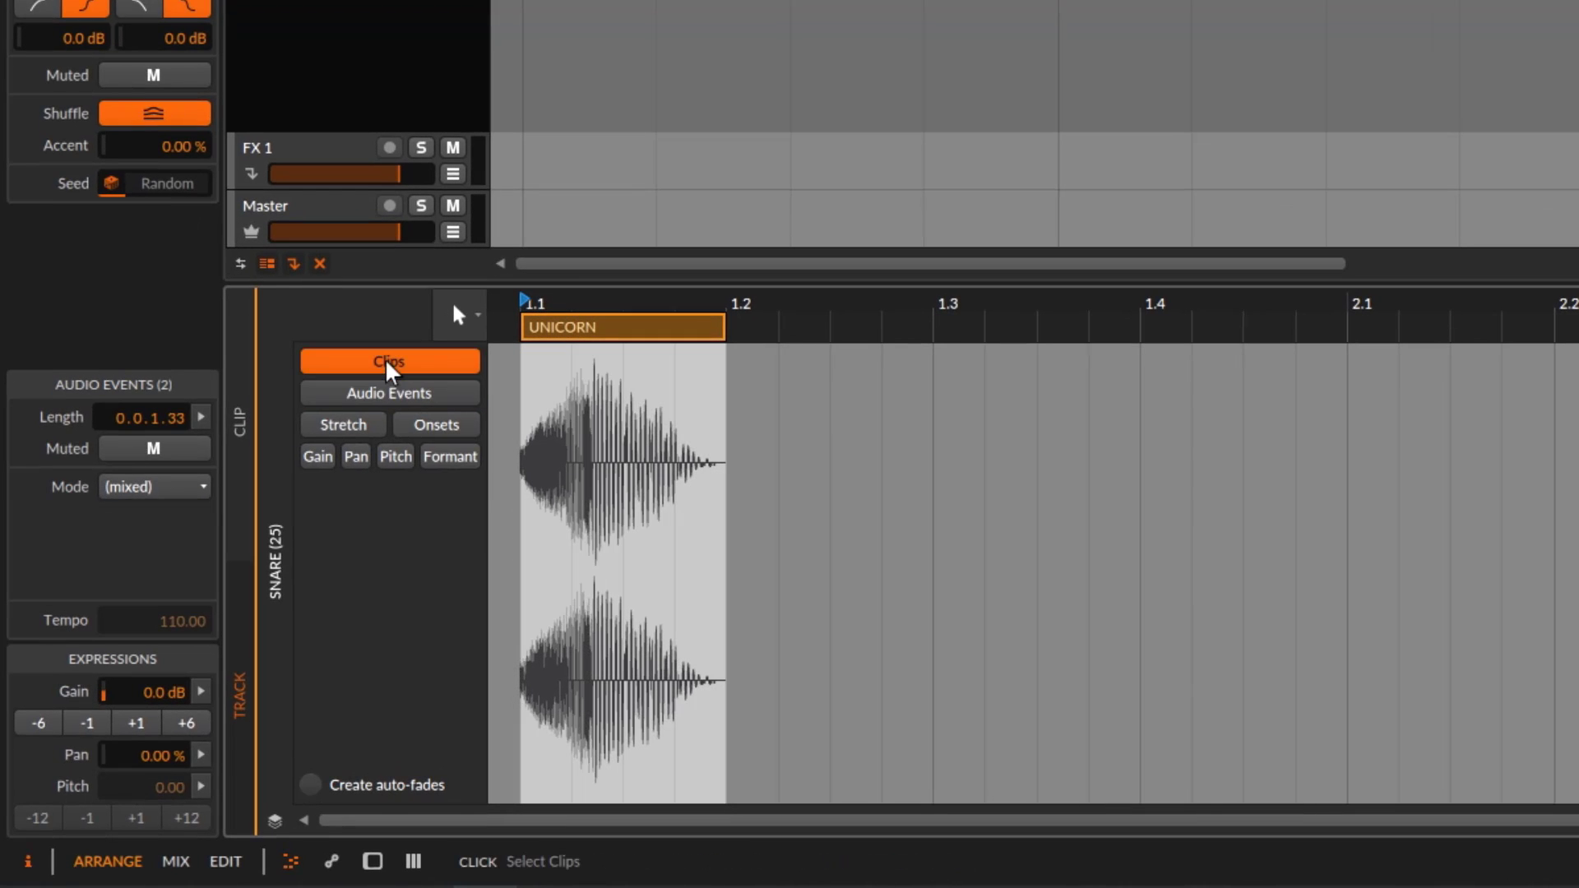
{"action": "left_click", "coordinate": [420, 396]}
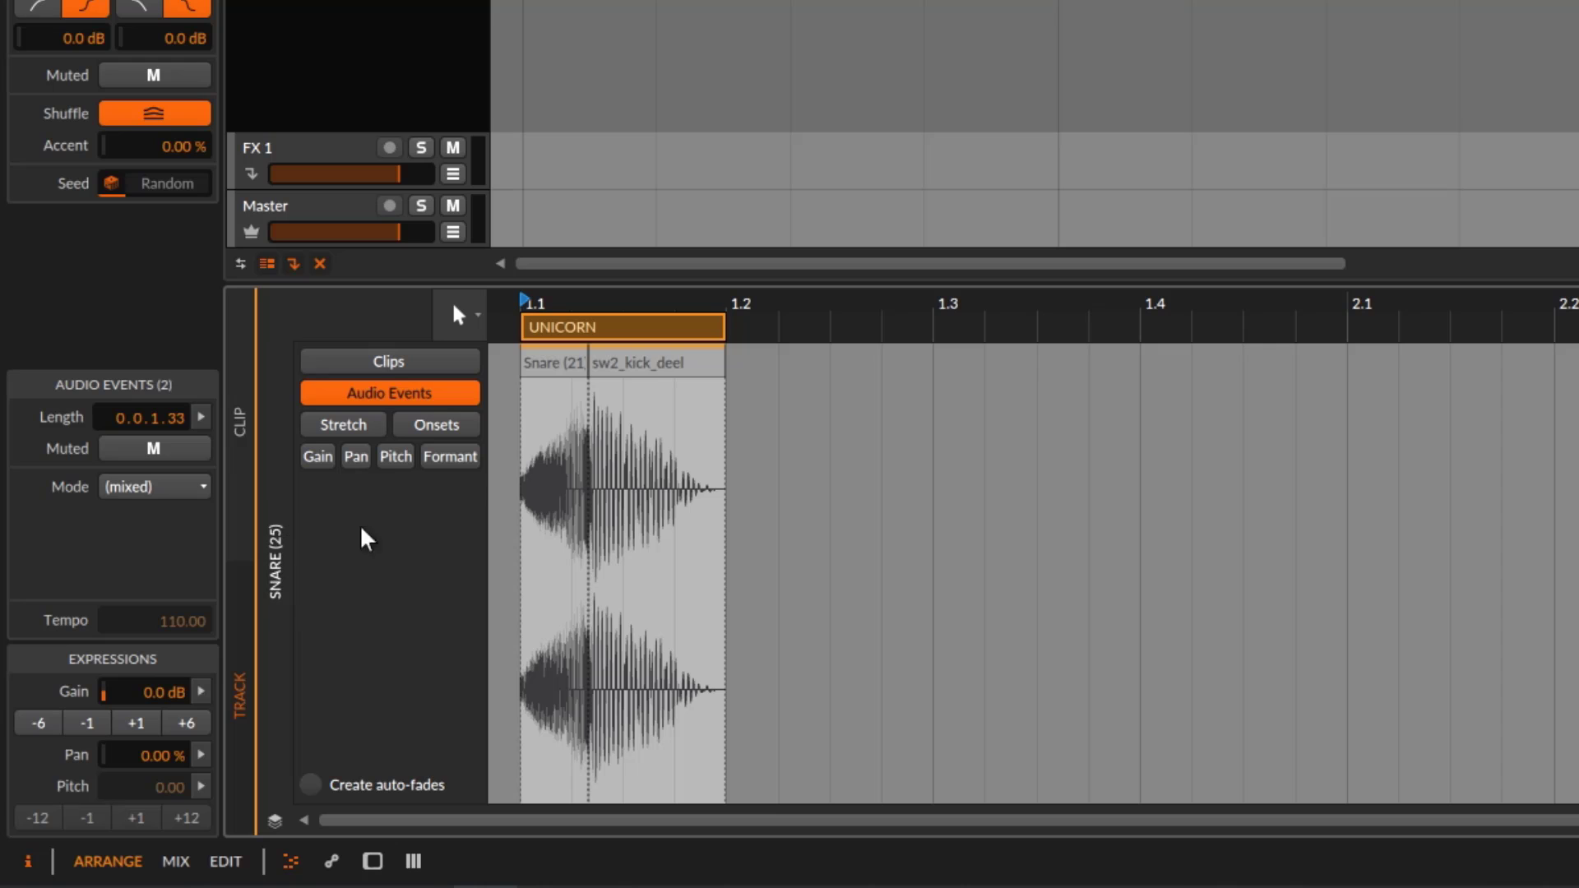
{"action": "left_click", "coordinate": [663, 364]}
{"action": "left_click", "coordinate": [568, 371]}
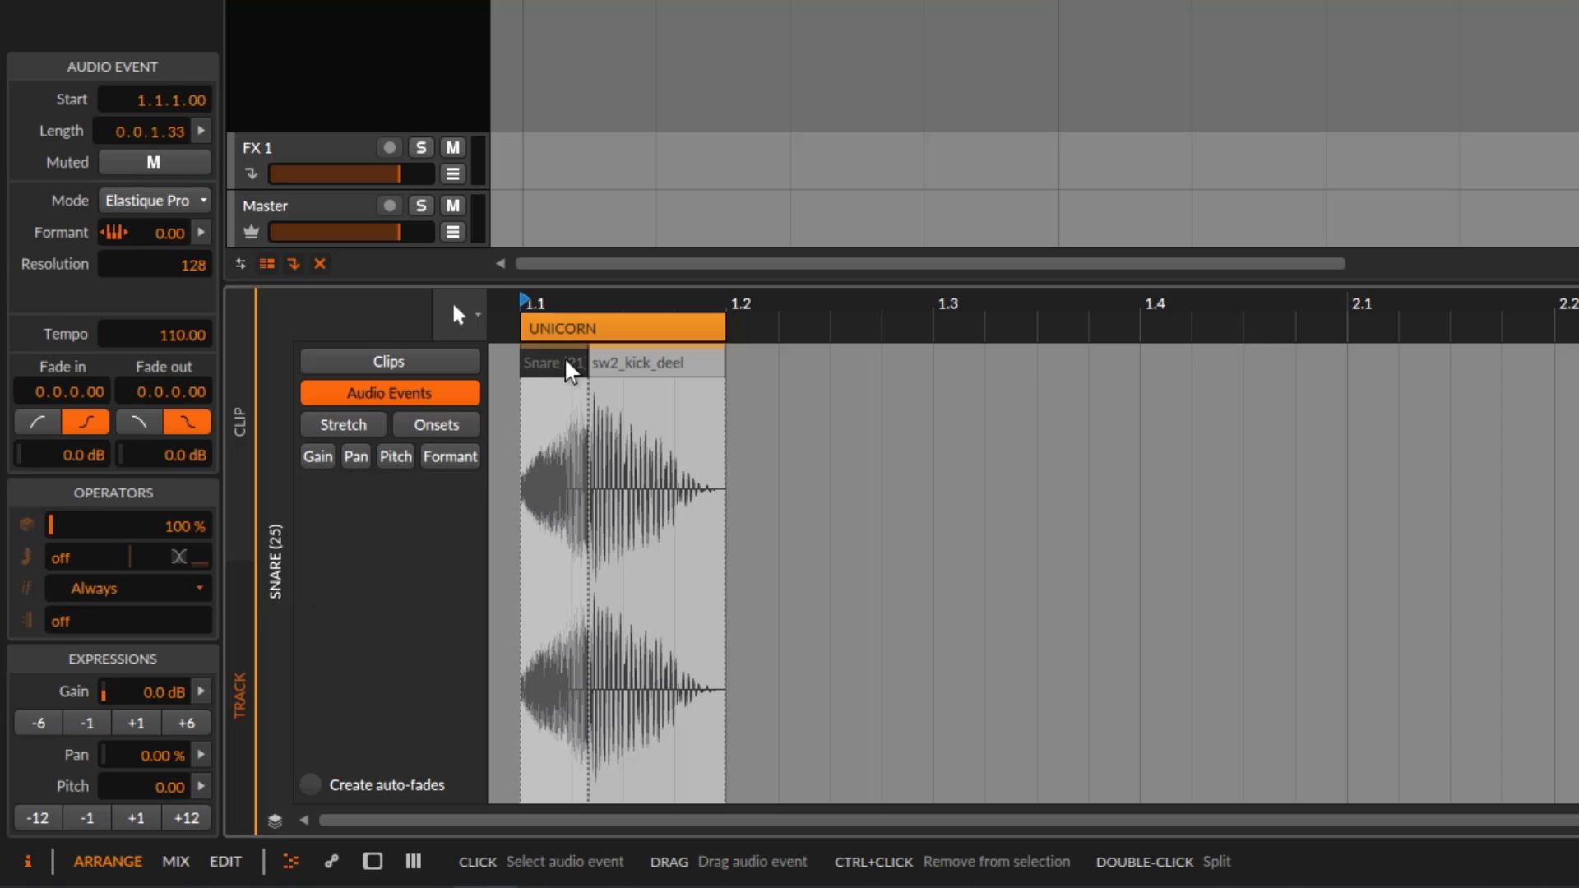
{"action": "left_click", "coordinate": [628, 367]}
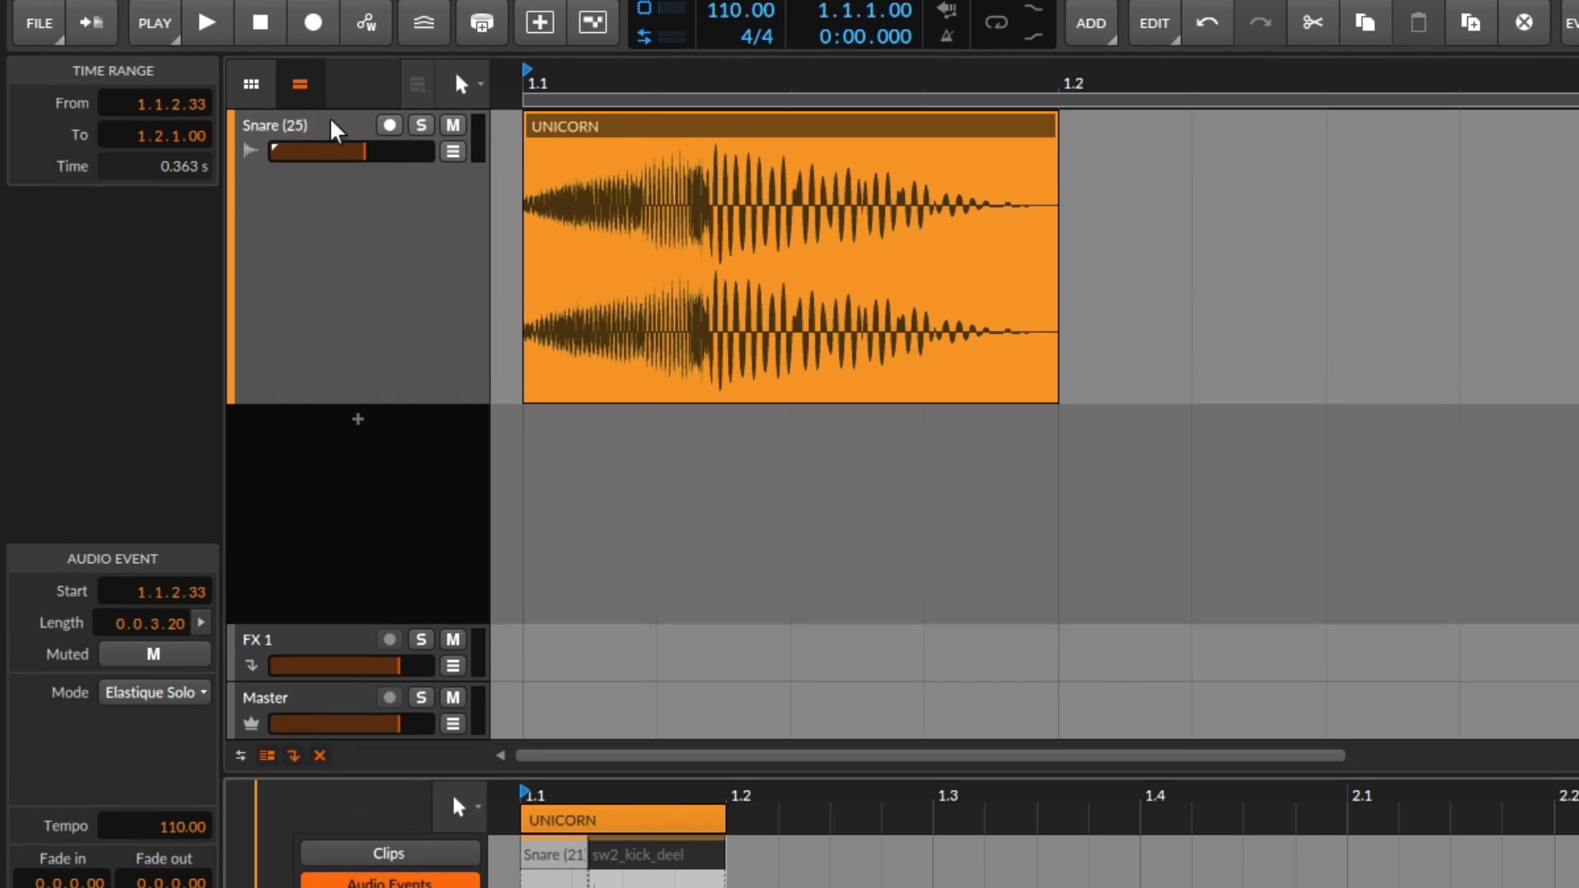
Rename the Snare (25) track to 'drums' and show the UNICORN clip, zoomed out, in the editor.
{"action": "left_click", "coordinate": [302, 141]}
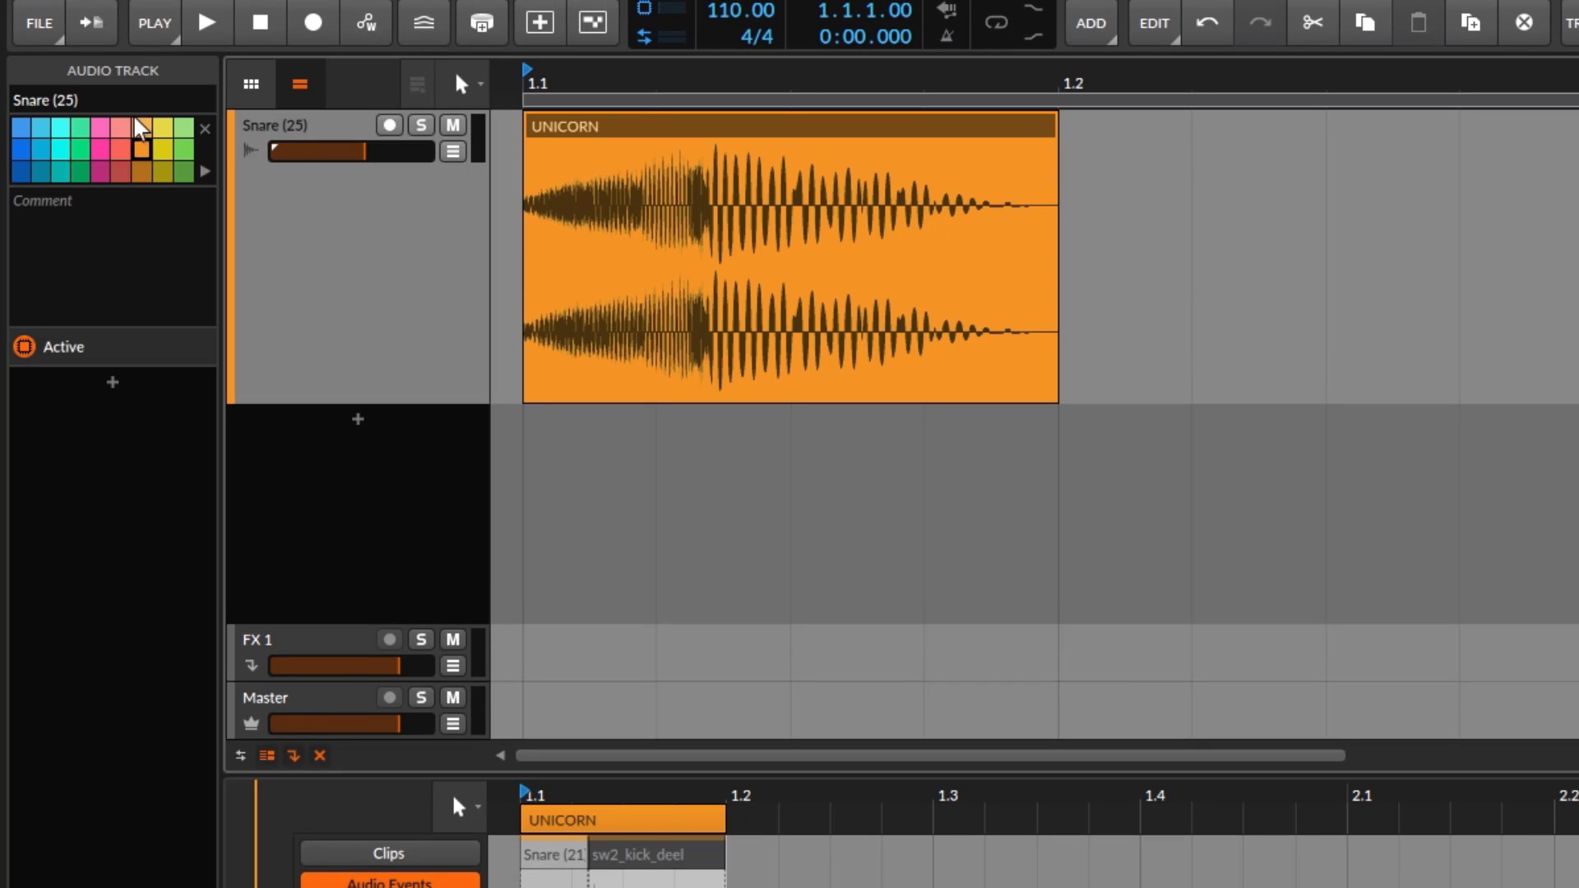
{"action": "left_click", "coordinate": [50, 99]}
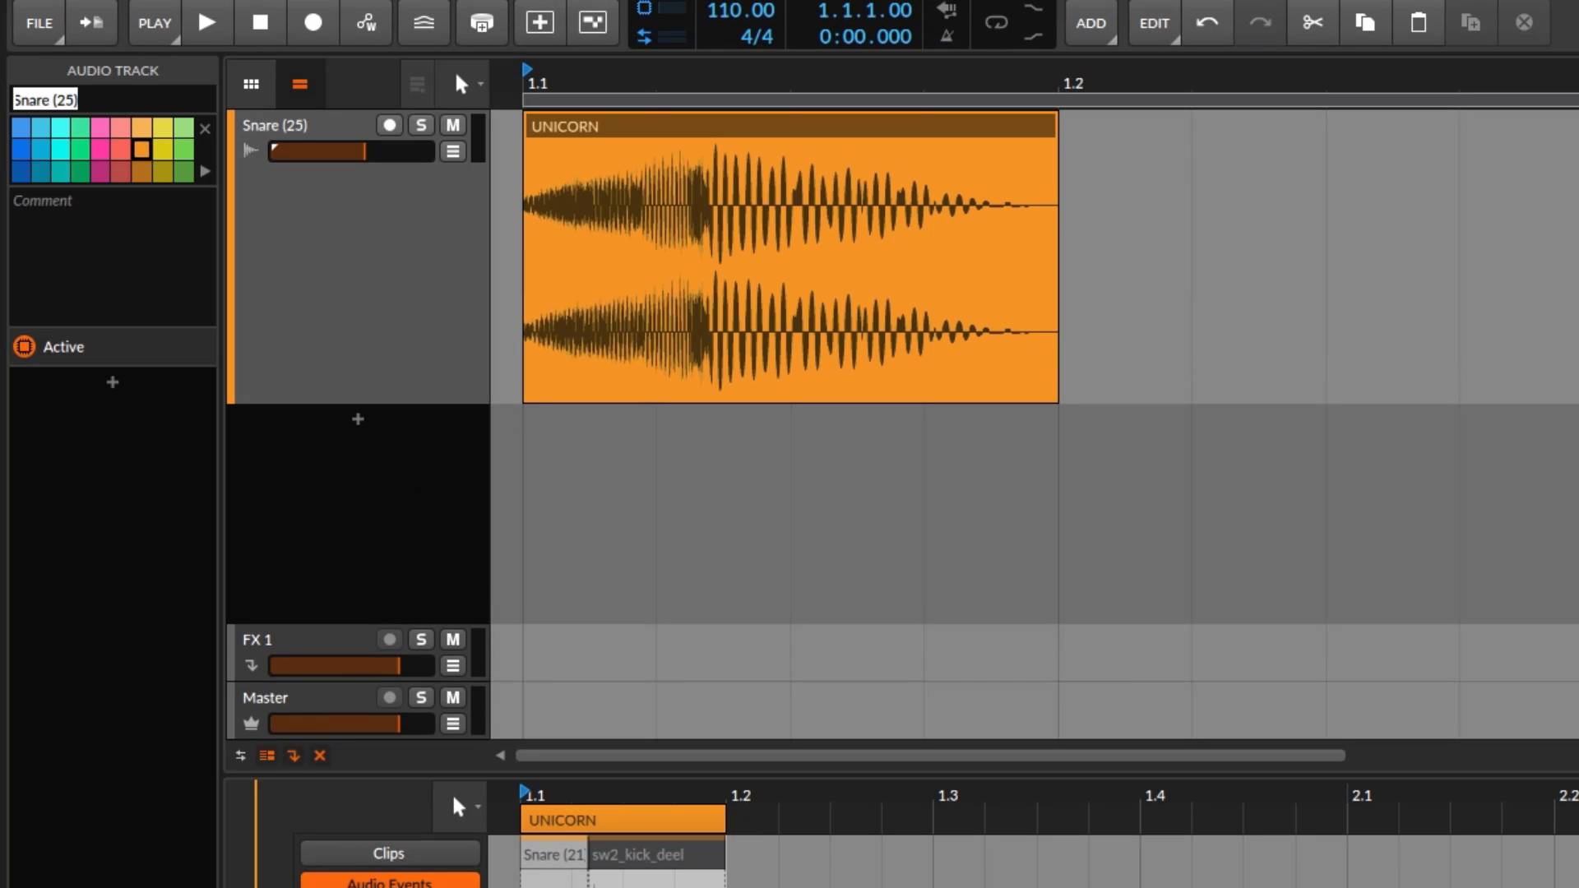
{"action": "type", "text": "drums"}
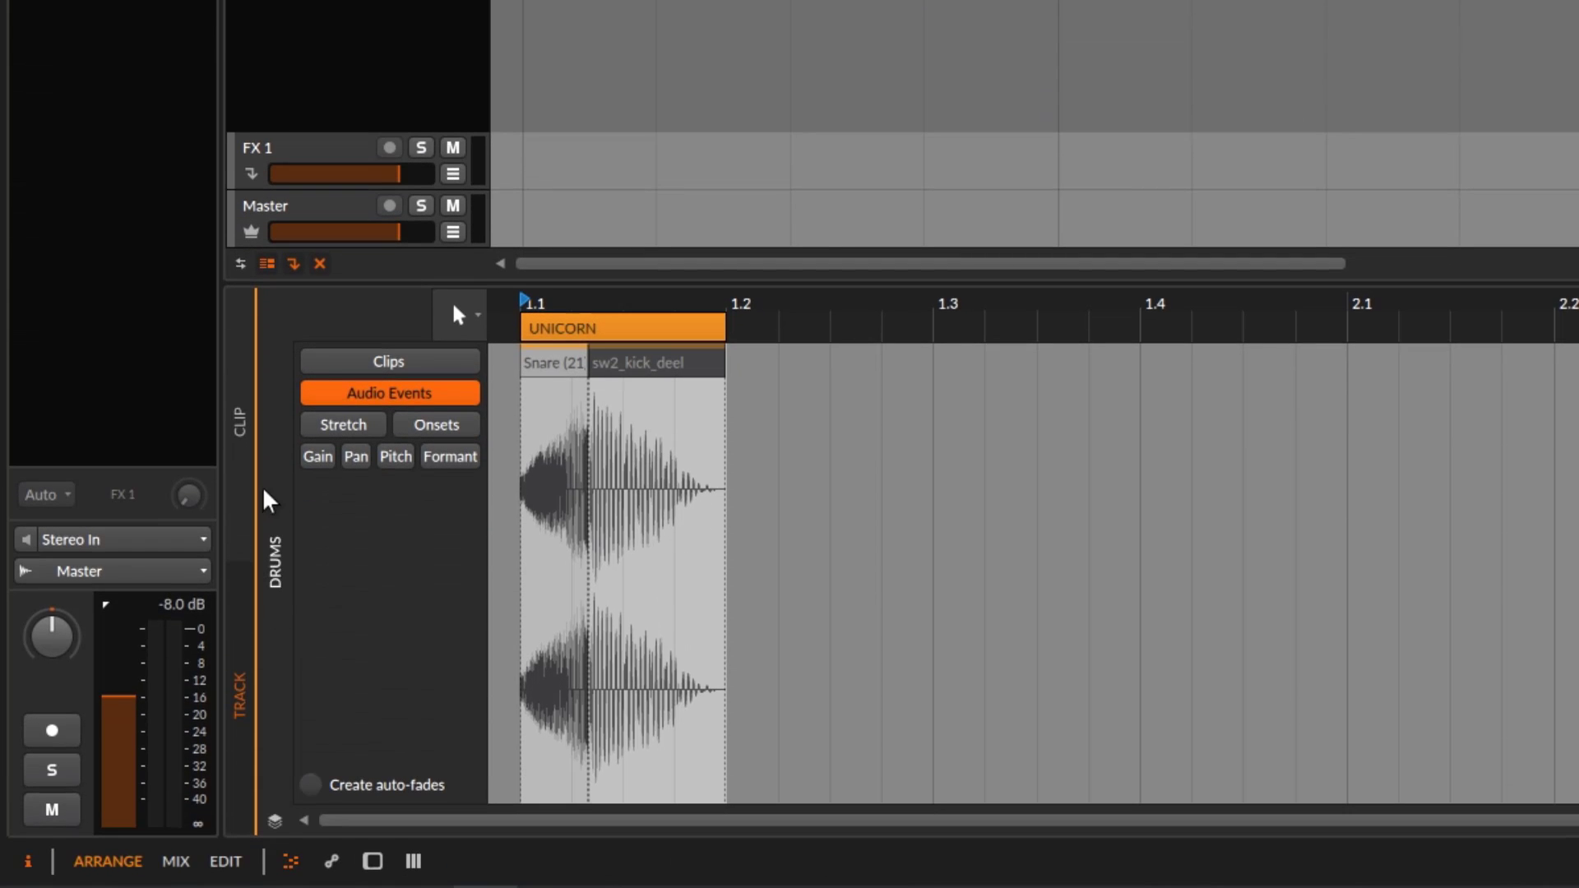
{"action": "left_click", "coordinate": [254, 497]}
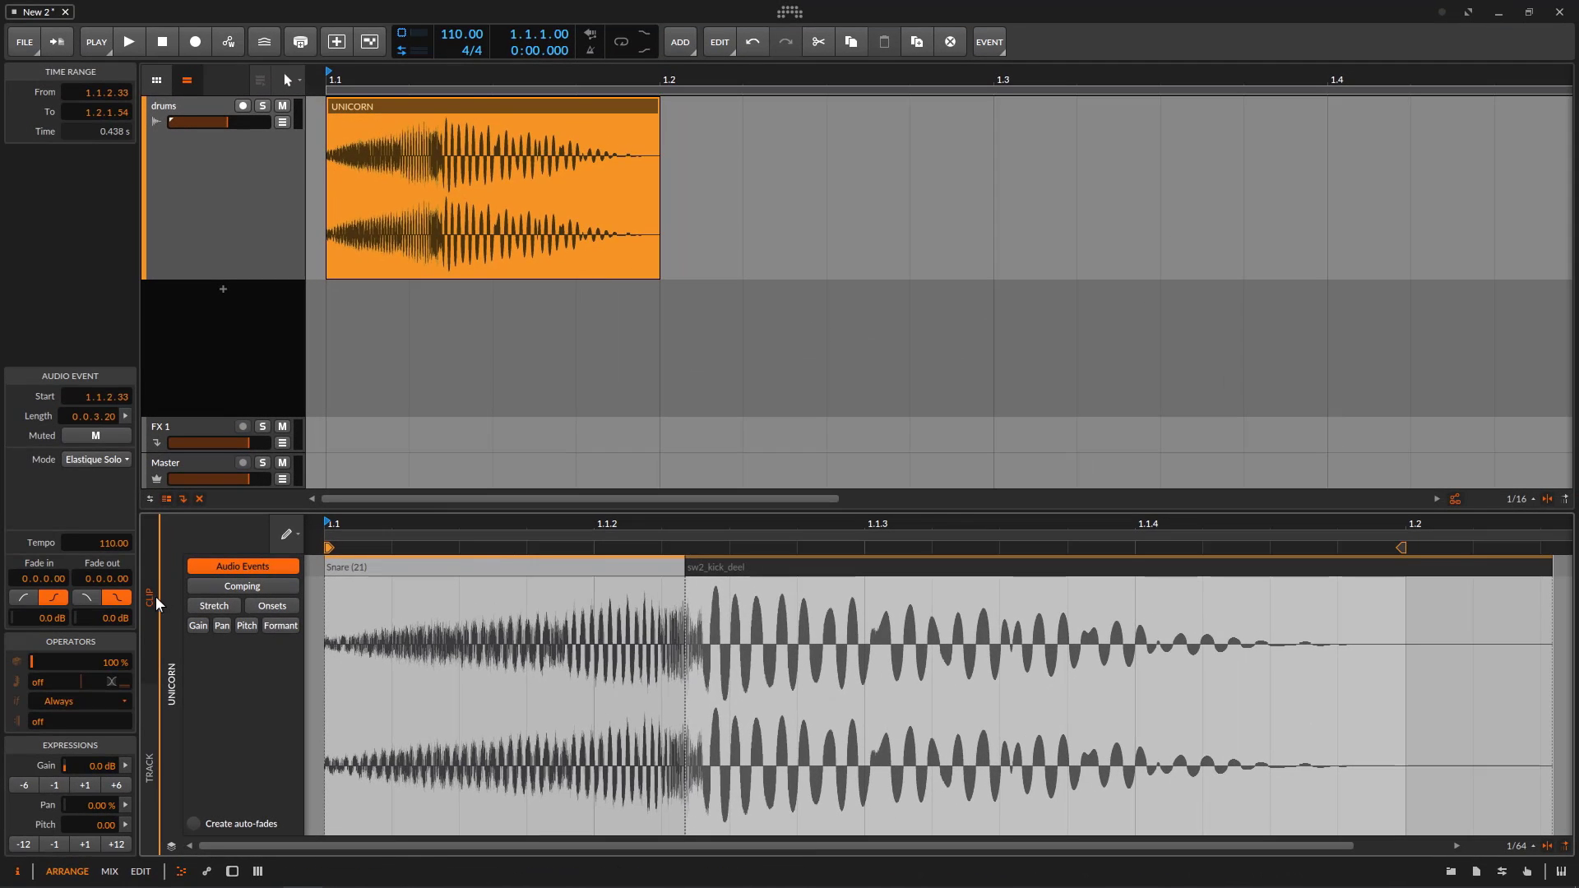
{"action": "left_click_drag", "start_coordinate": [454, 526], "coordinate": [455, 490]}
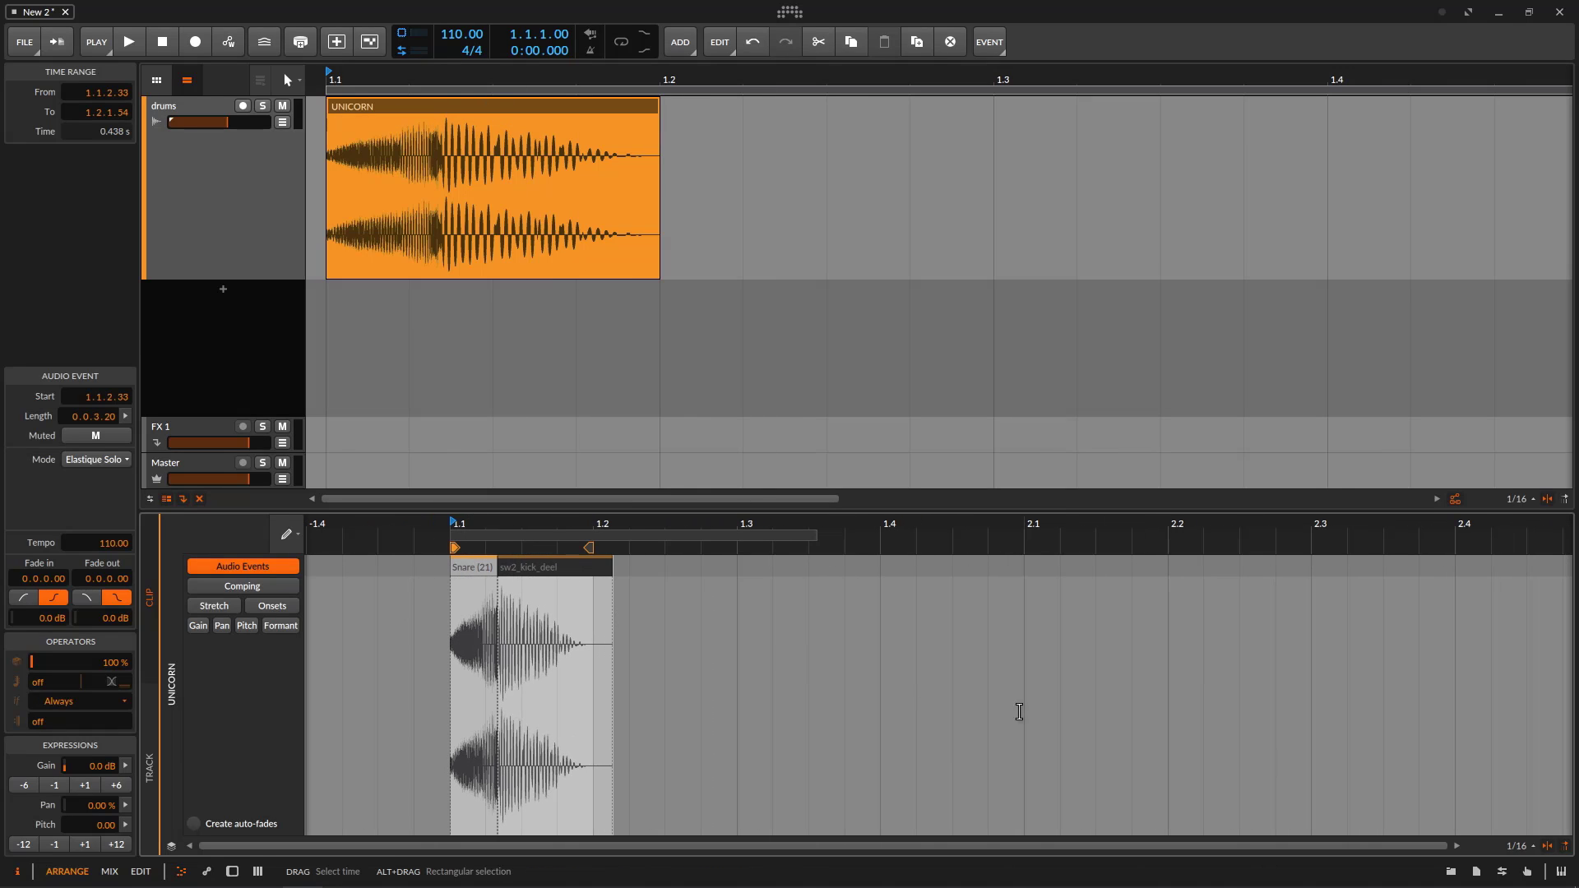
Place Shaker 2.wav after UNICORN on the drums track and shorten it to about 1.3.
{"action": "left_click", "coordinate": [1451, 872]}
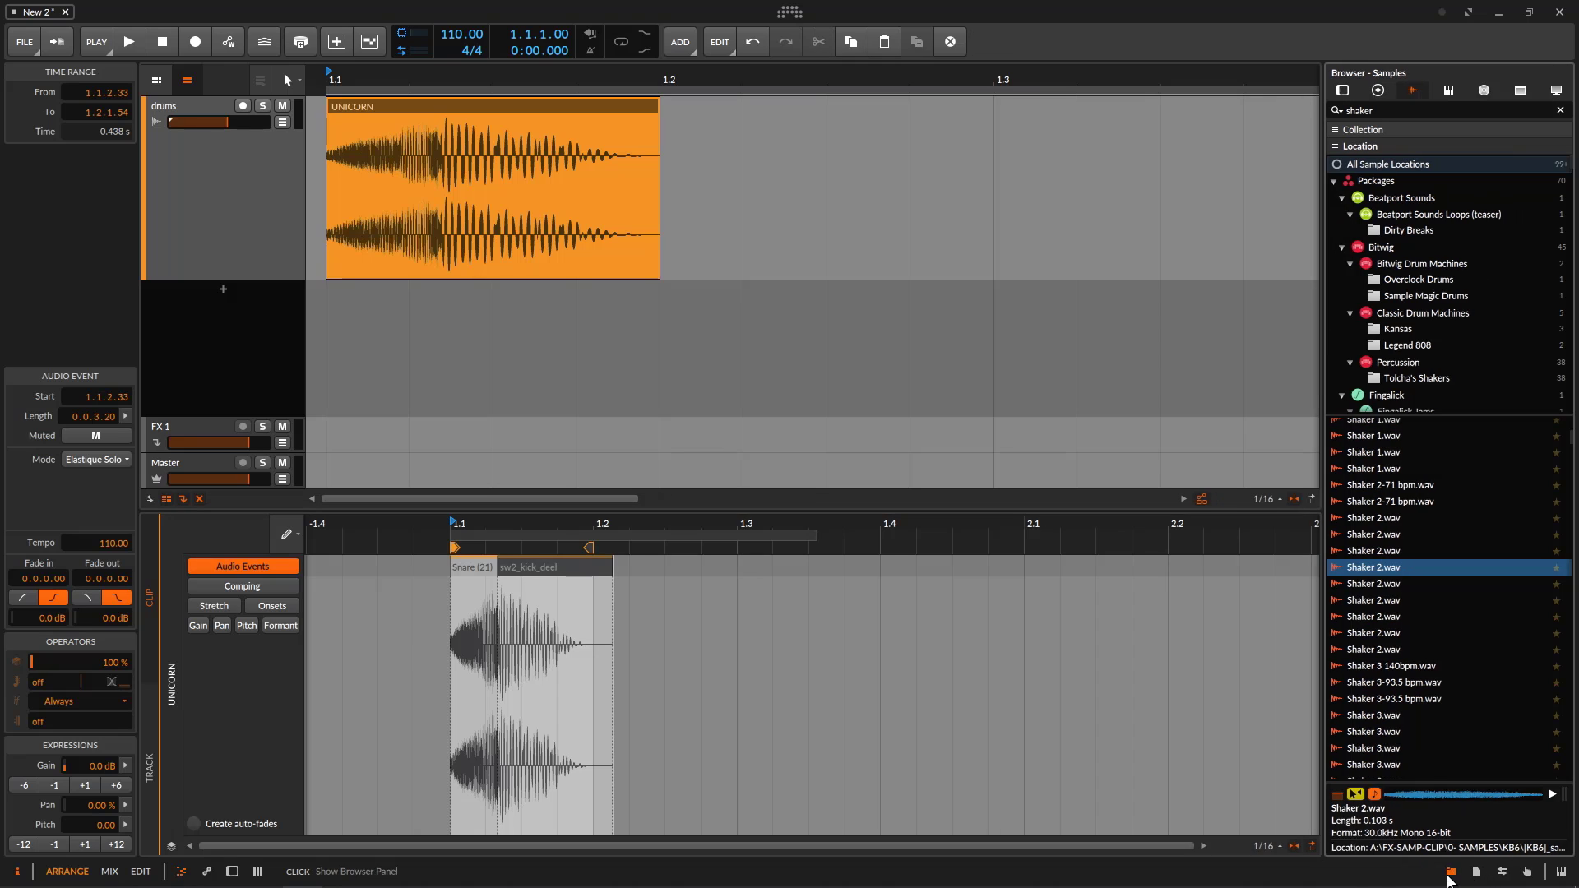
{"action": "left_click", "coordinate": [1404, 616]}
{"action": "left_click_drag", "start_coordinate": [848, 170], "coordinate": [849, 171]}
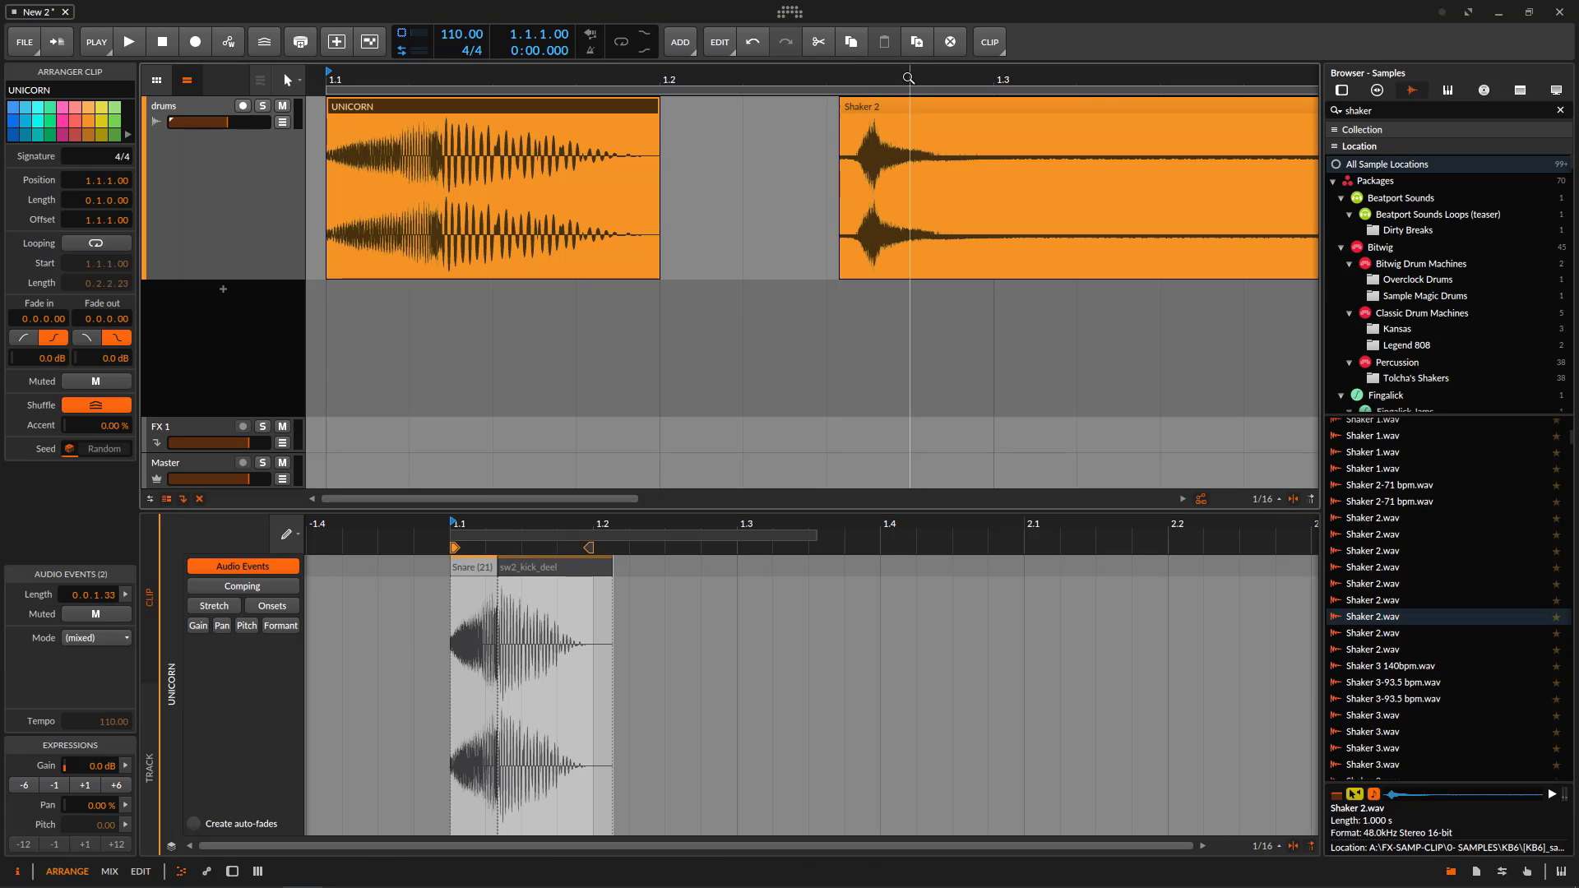
{"action": "scroll", "coordinate": [1066, 75], "scroll_direction": "down", "scroll_amount": 3}
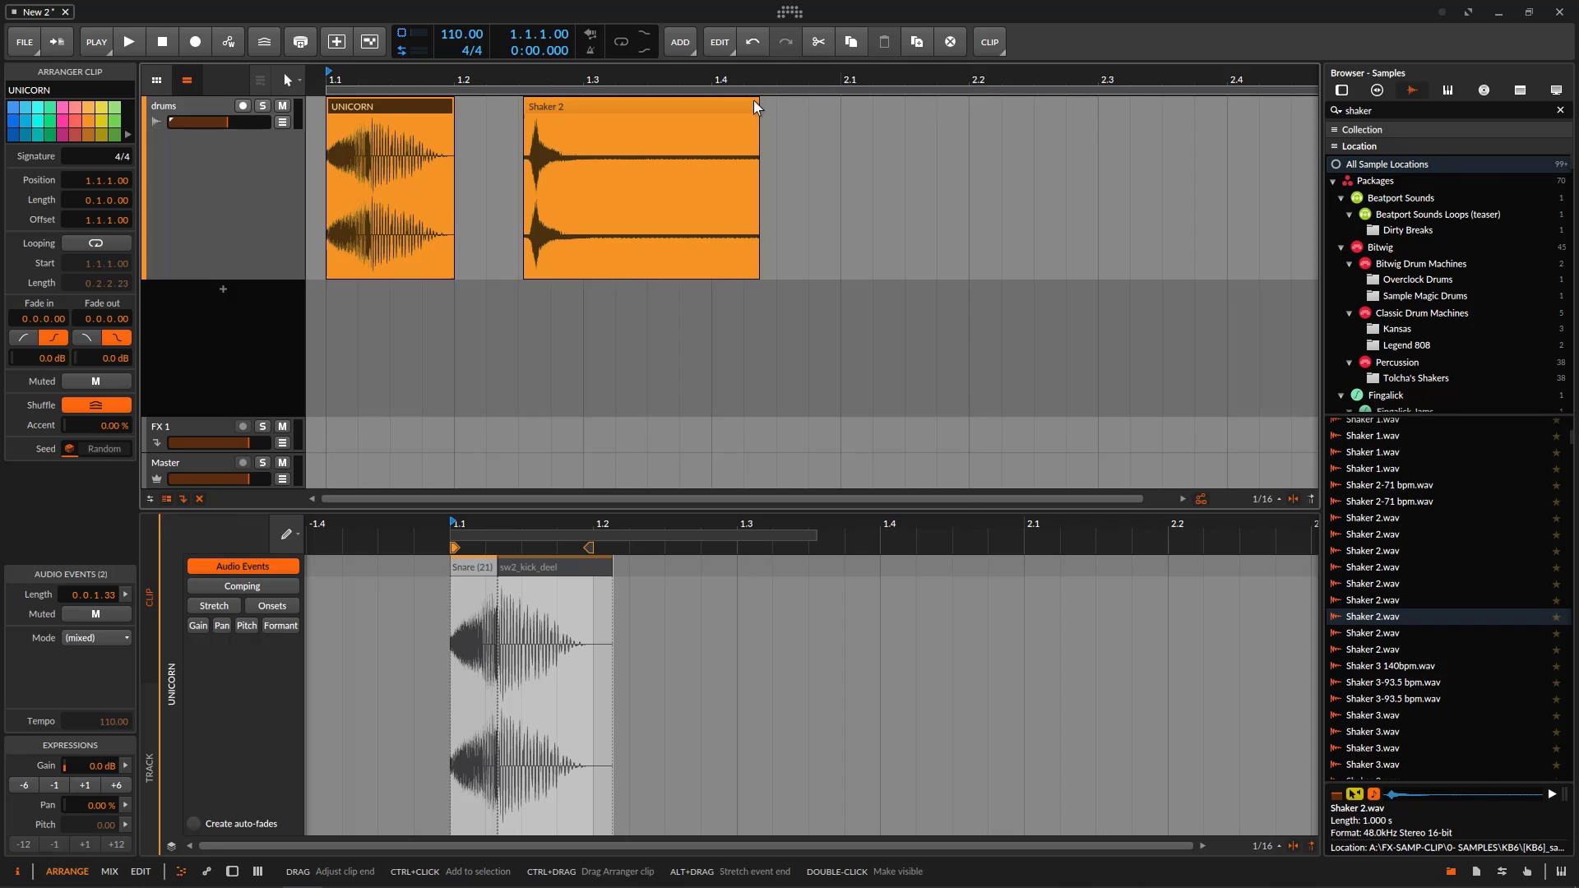
{"action": "left_click_drag", "start_coordinate": [758, 112], "coordinate": [568, 113]}
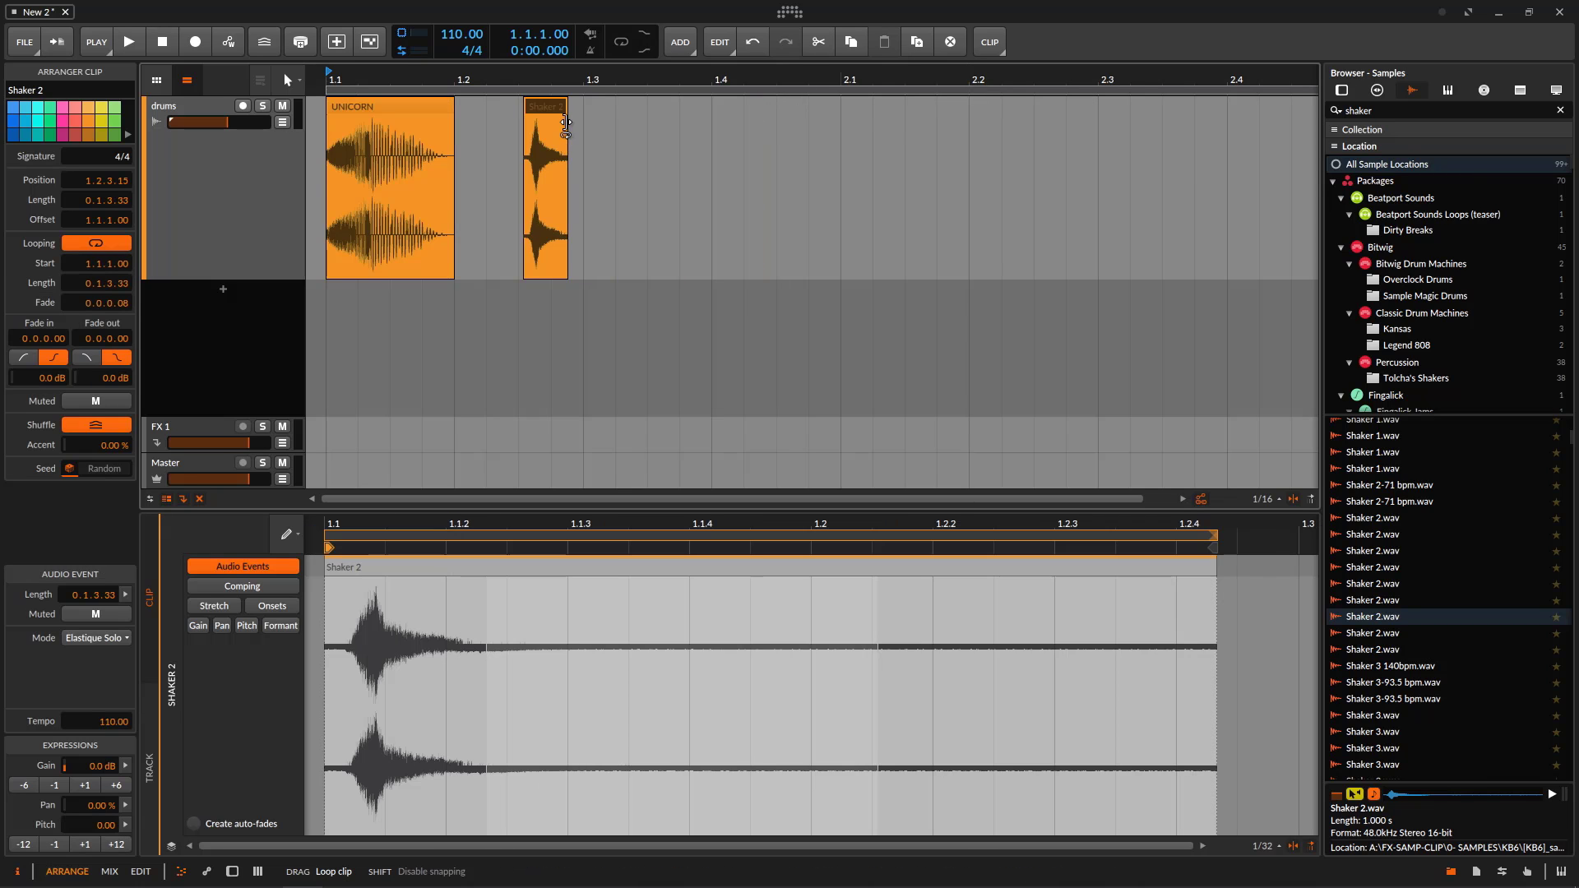
Search the browser for 'kick' and place sw2_kick_deel.wav on the drums track at 2.1.
{"action": "scroll", "coordinate": [1390, 659], "scroll_direction": "down", "scroll_amount": 8}
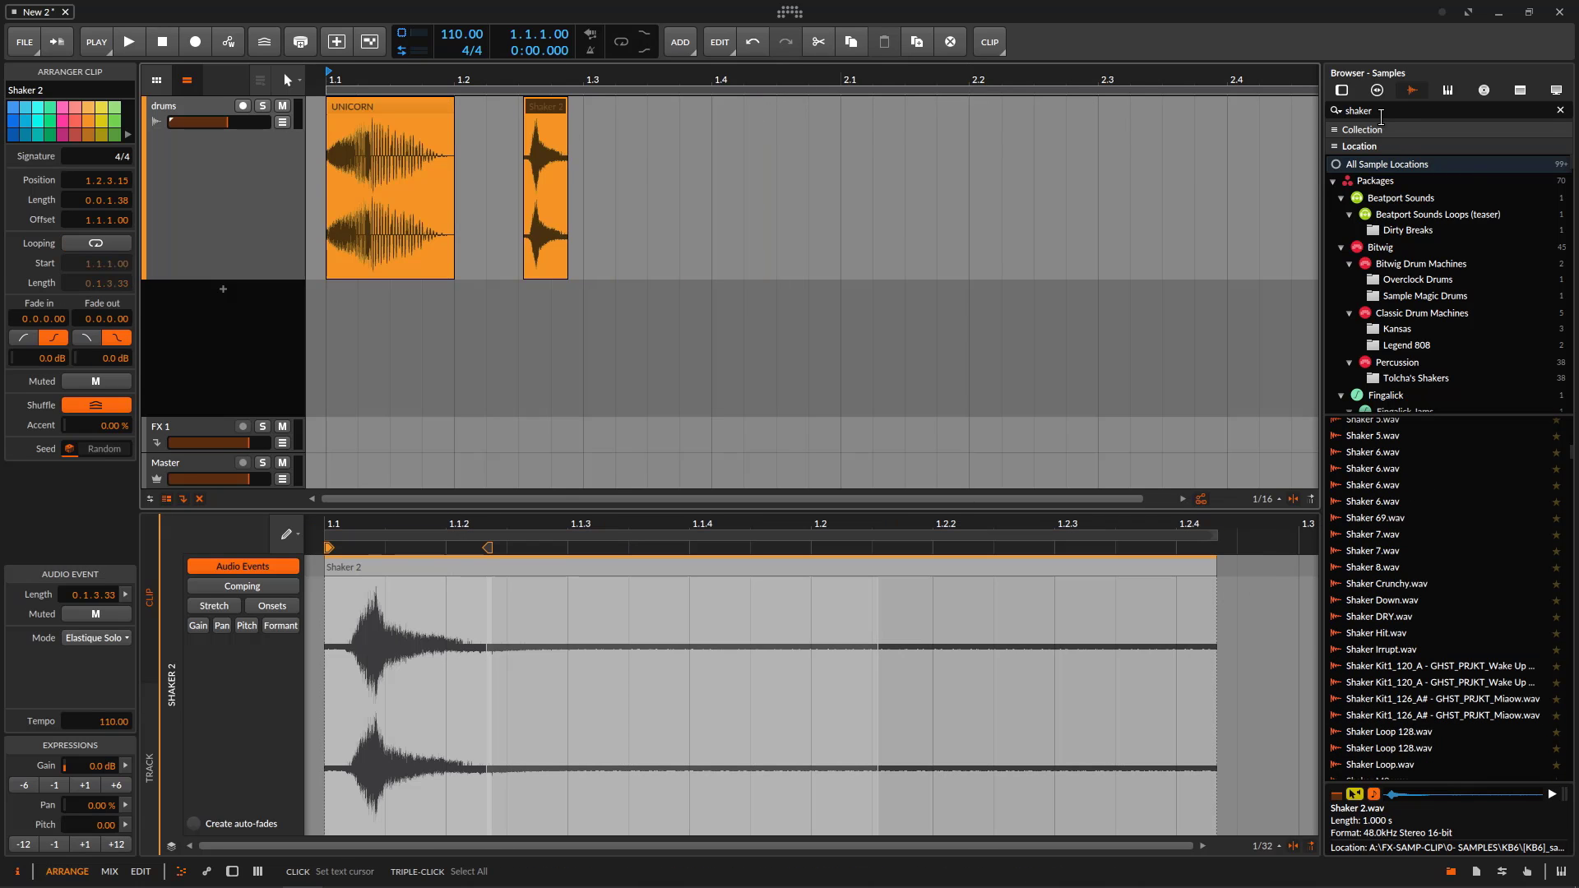
{"action": "left_click", "coordinate": [1269, 111]}
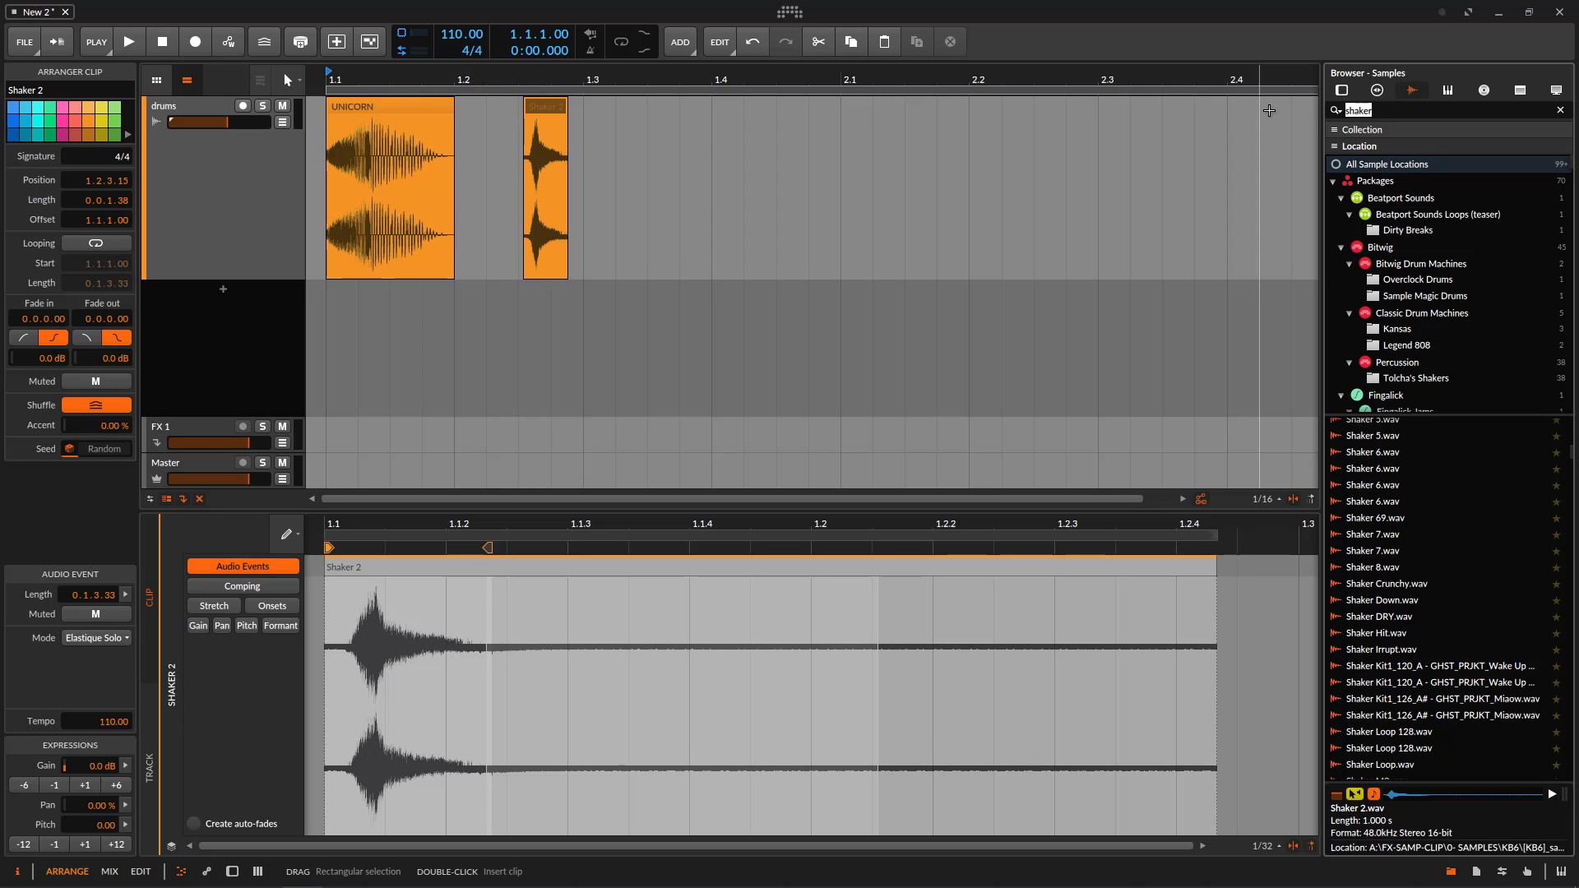
{"action": "type", "text": "kick"}
{"action": "left_click_drag", "start_coordinate": [1390, 541], "coordinate": [613, 165]}
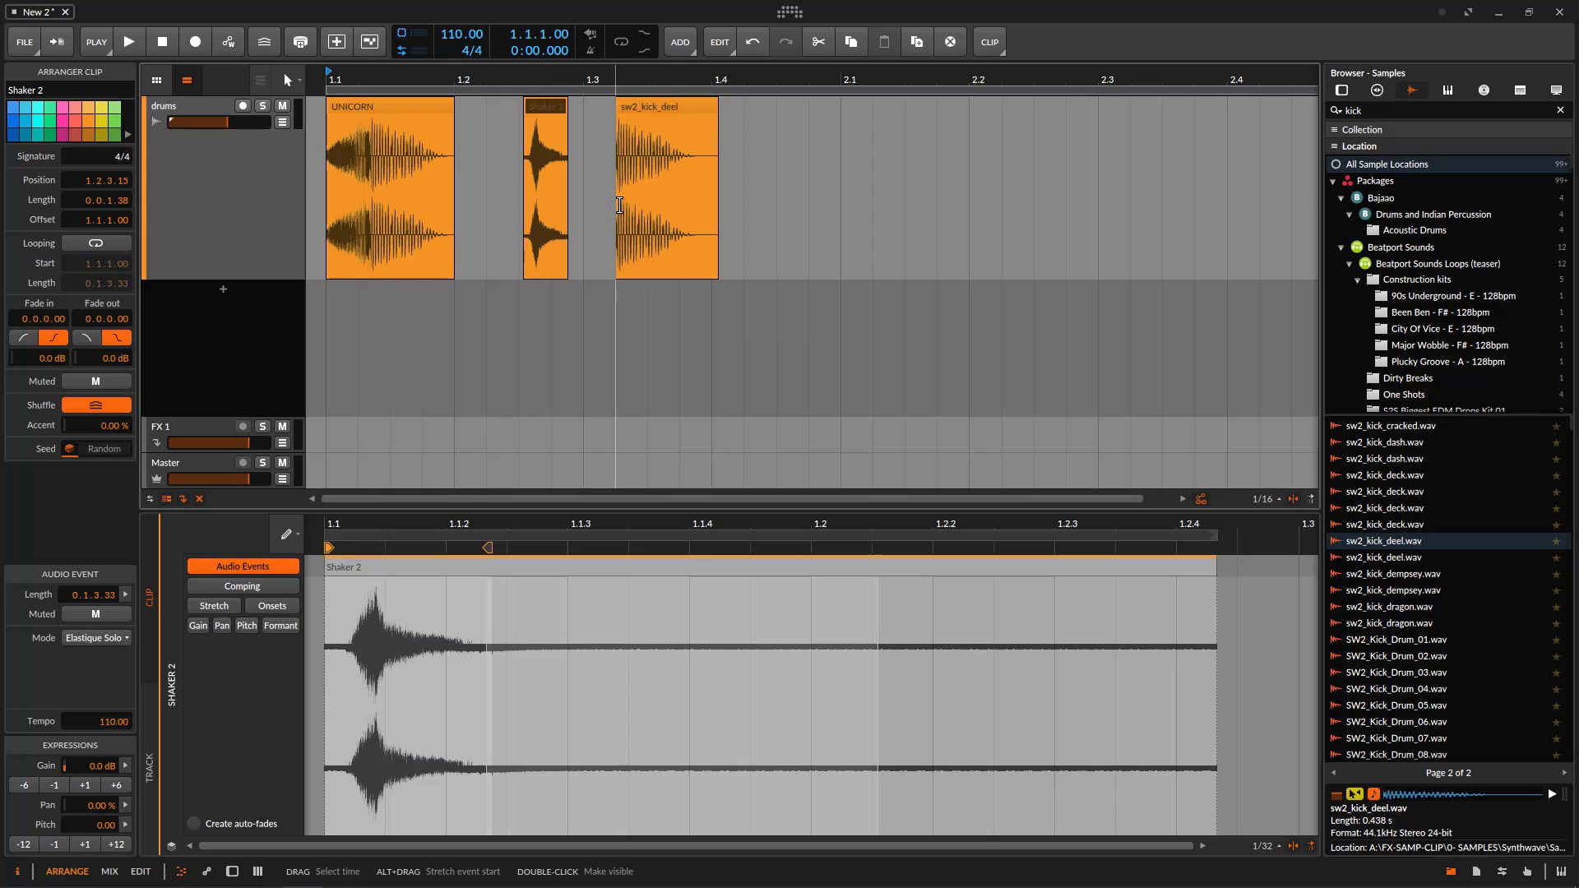
{"action": "left_click", "coordinate": [228, 196]}
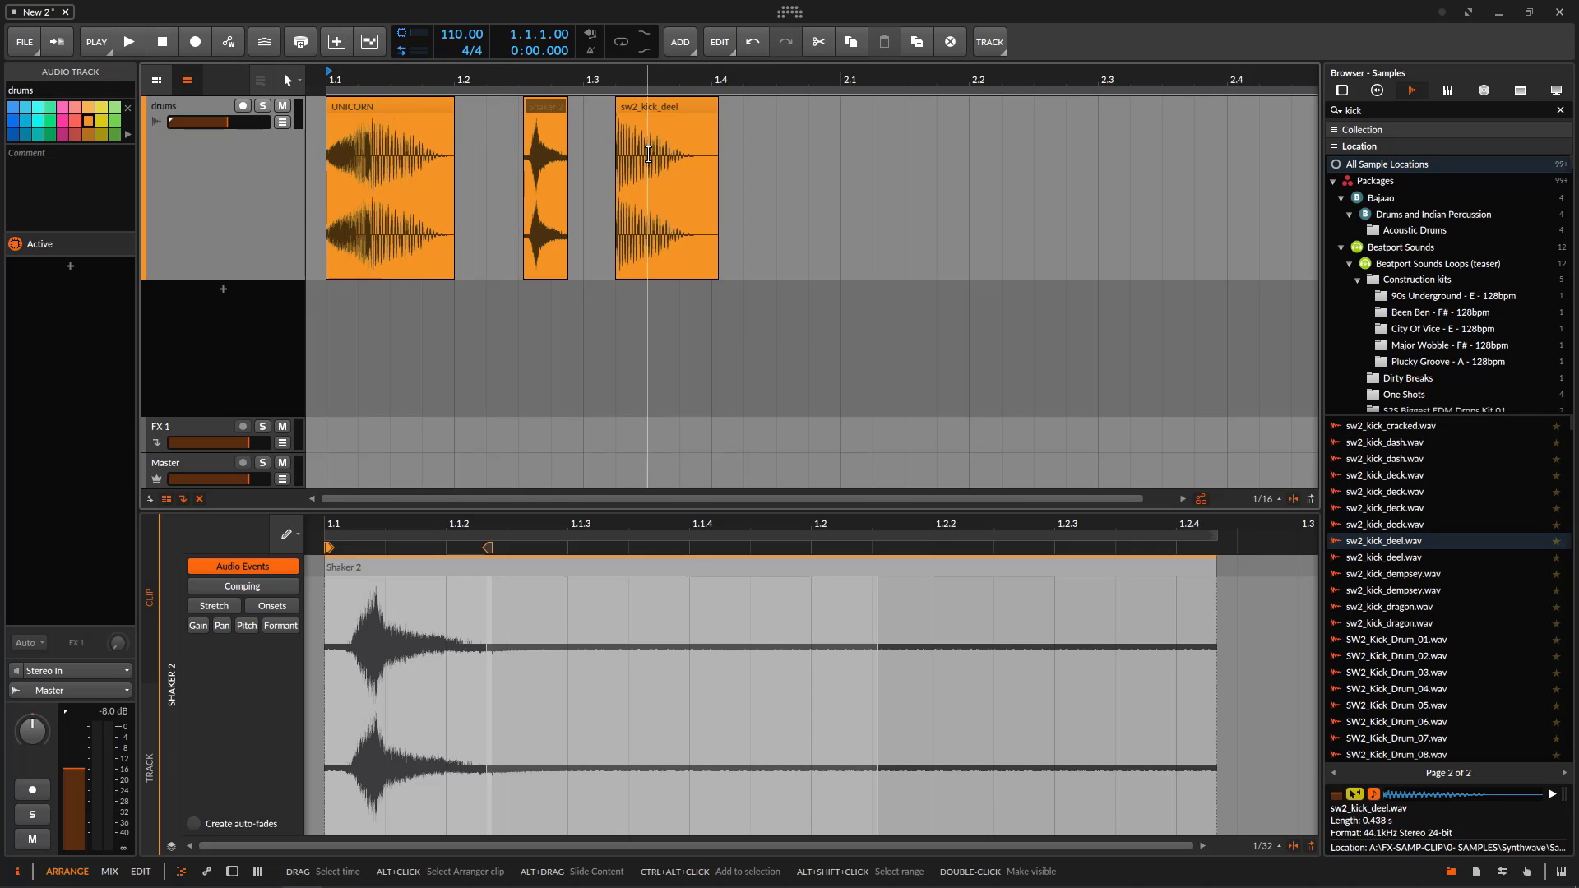
Inspect UNICORN in the zoomed-out clip editor and hide the sample browser.
{"action": "left_click", "coordinate": [384, 104]}
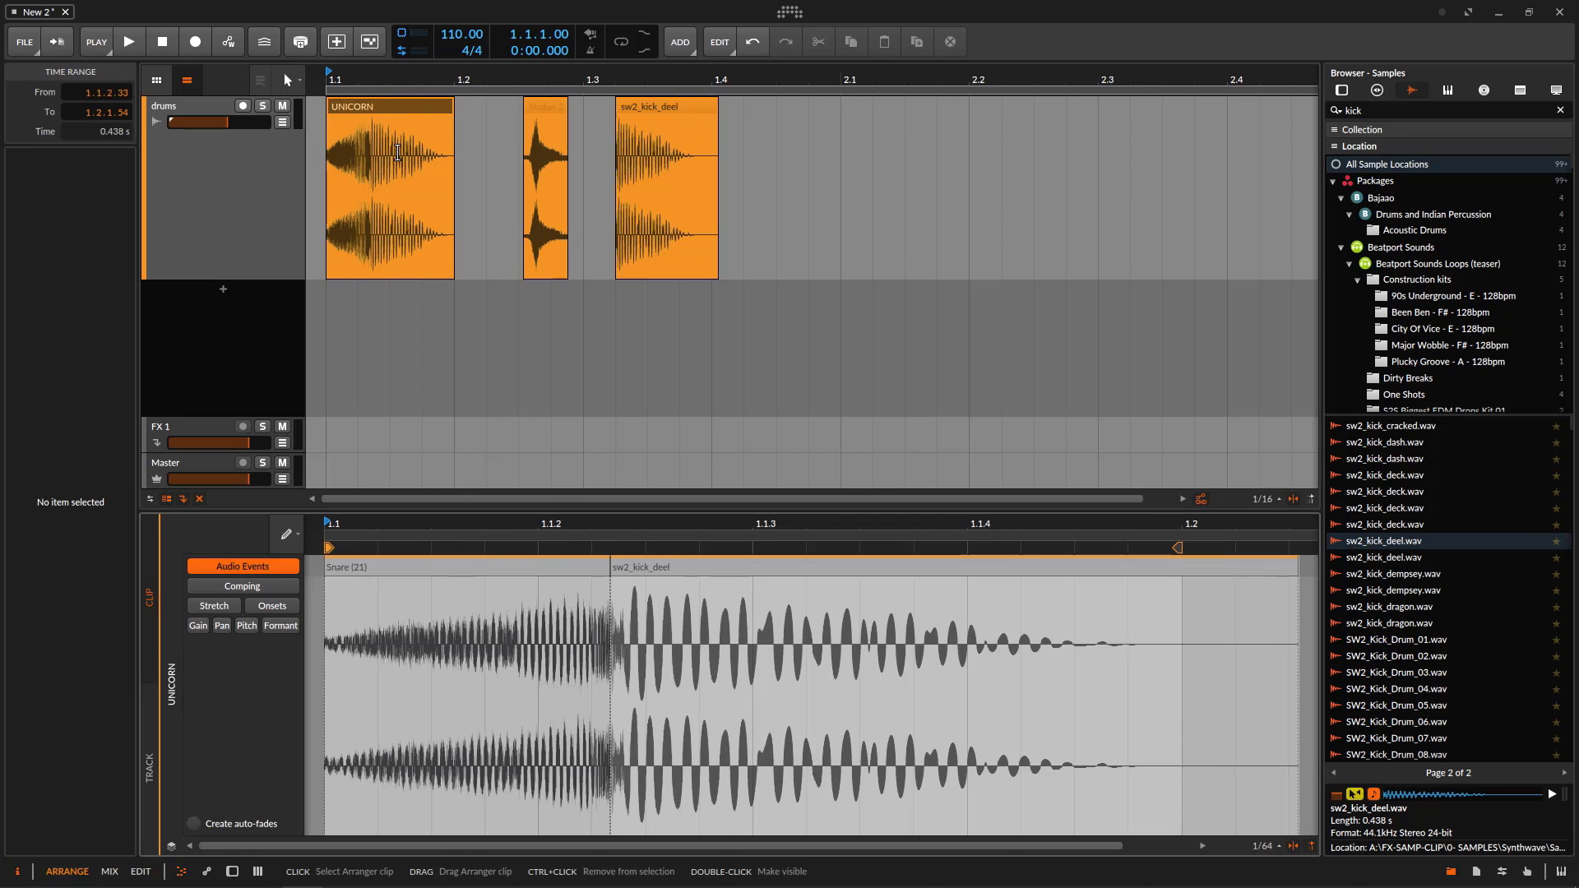
{"action": "left_click_drag", "start_coordinate": [538, 533], "coordinate": [405, 517]}
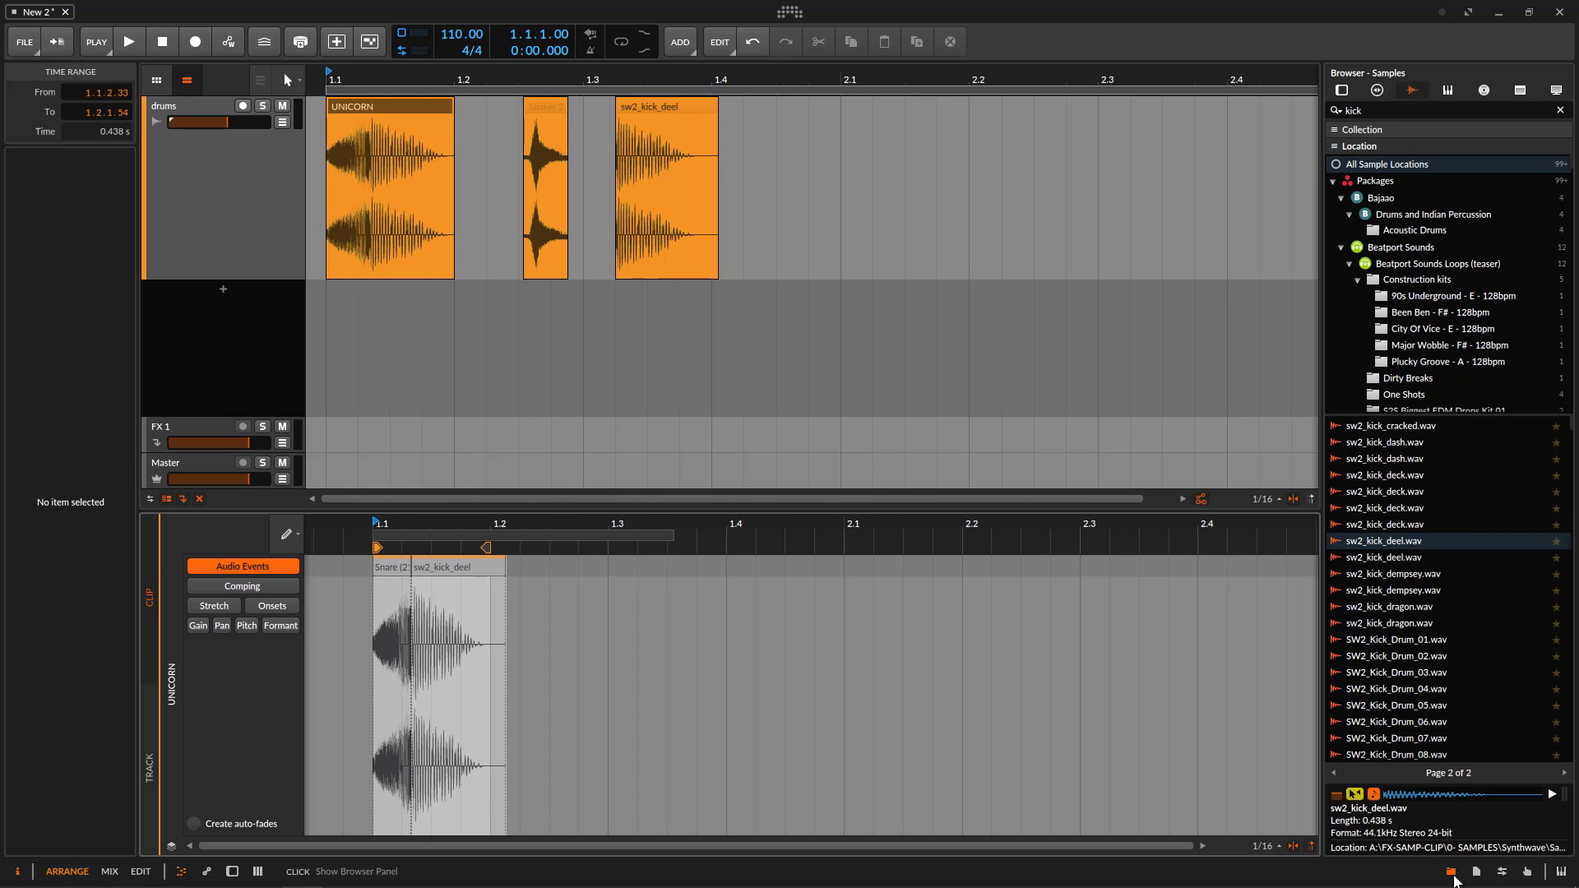
{"action": "left_click", "coordinate": [1453, 873]}
{"action": "left_click_drag", "start_coordinate": [722, 527], "coordinate": [967, 534]}
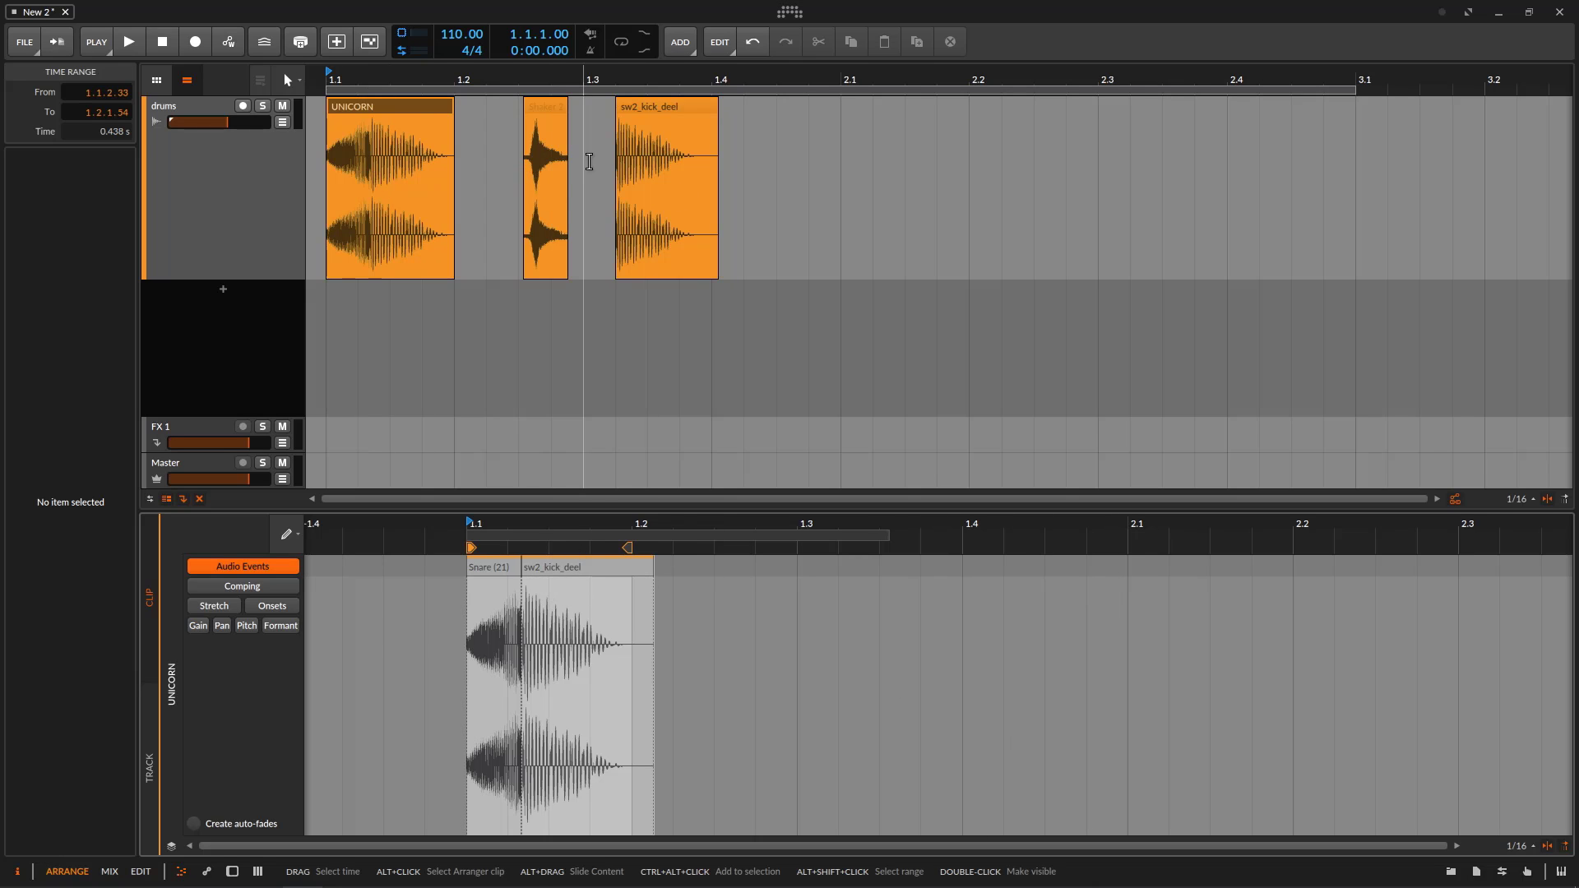
Inspect the Shaker 2 and sw2_kick_deel clips, then show the whole drums track in the editor.
{"action": "left_click", "coordinate": [543, 111]}
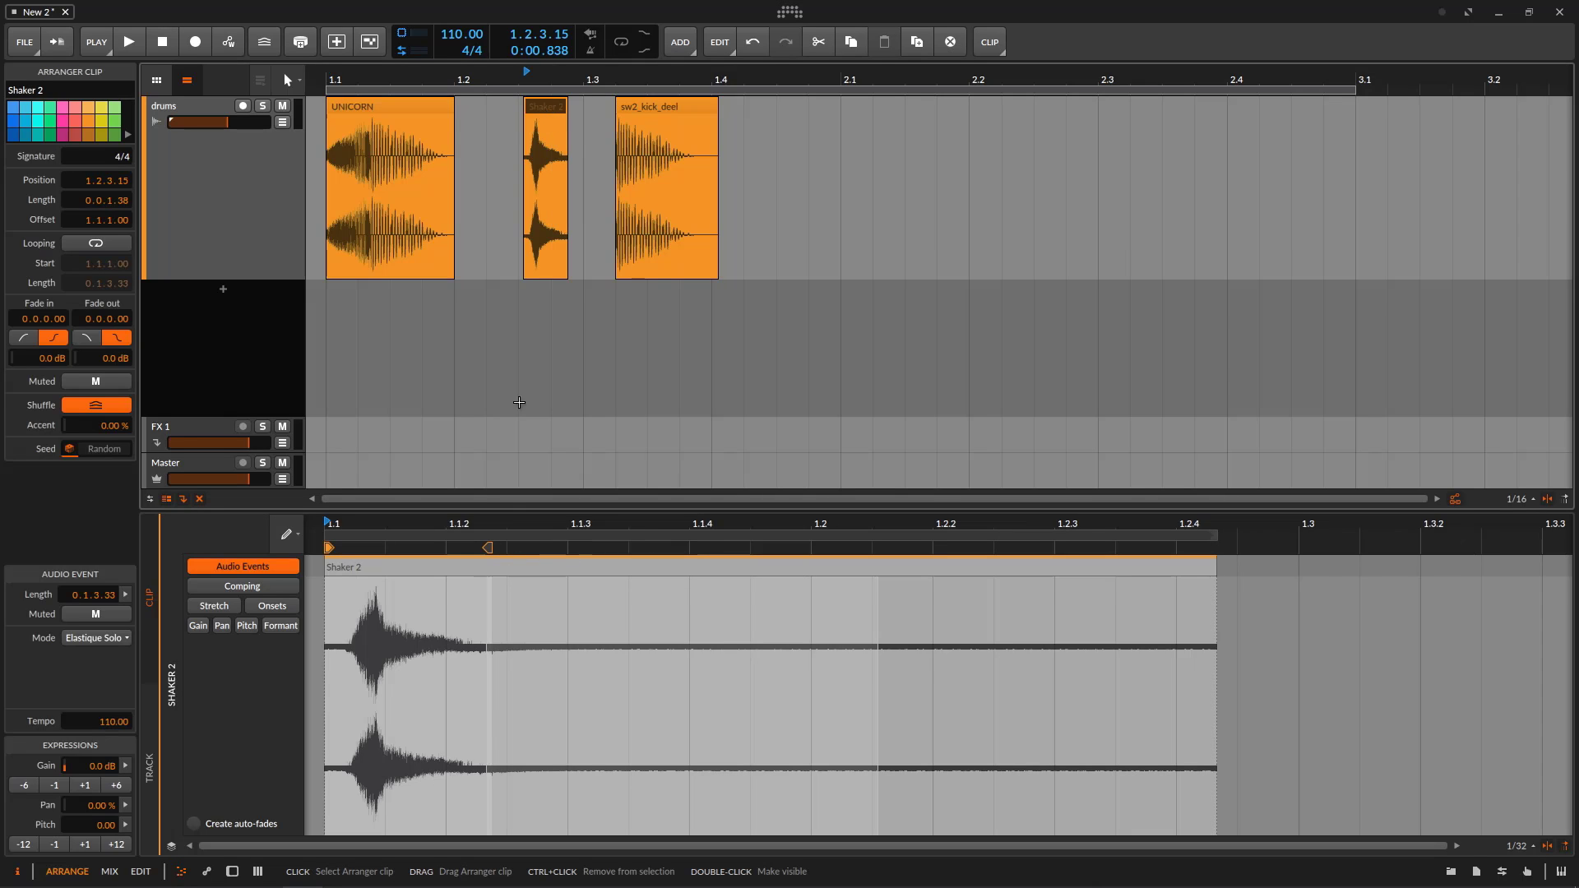
{"action": "left_click_drag", "start_coordinate": [621, 527], "coordinate": [625, 576]}
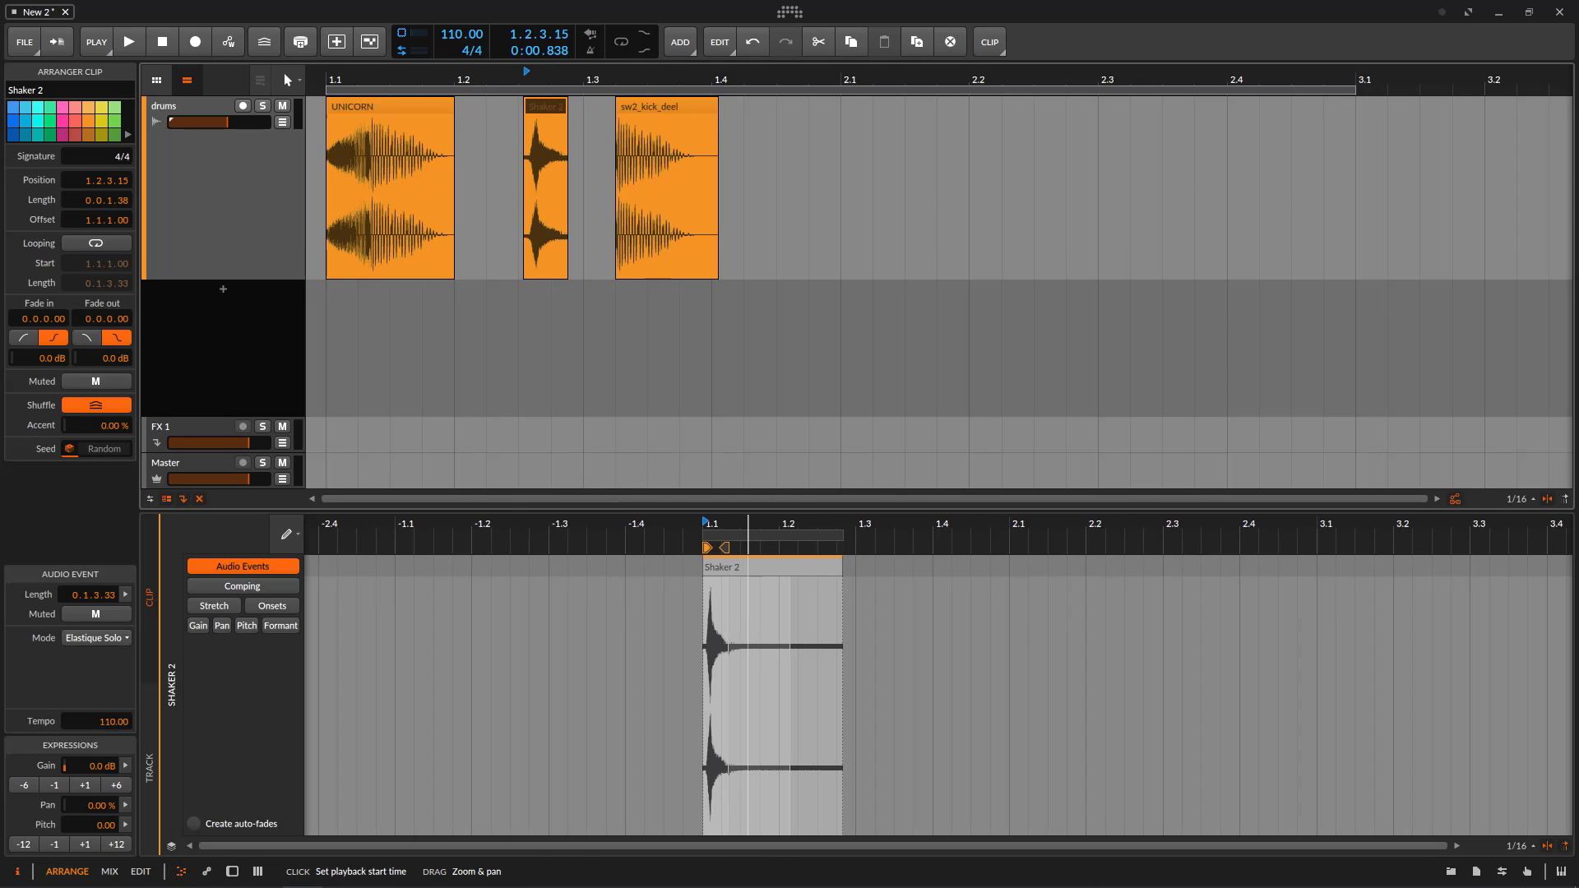
{"action": "left_click", "coordinate": [661, 108]}
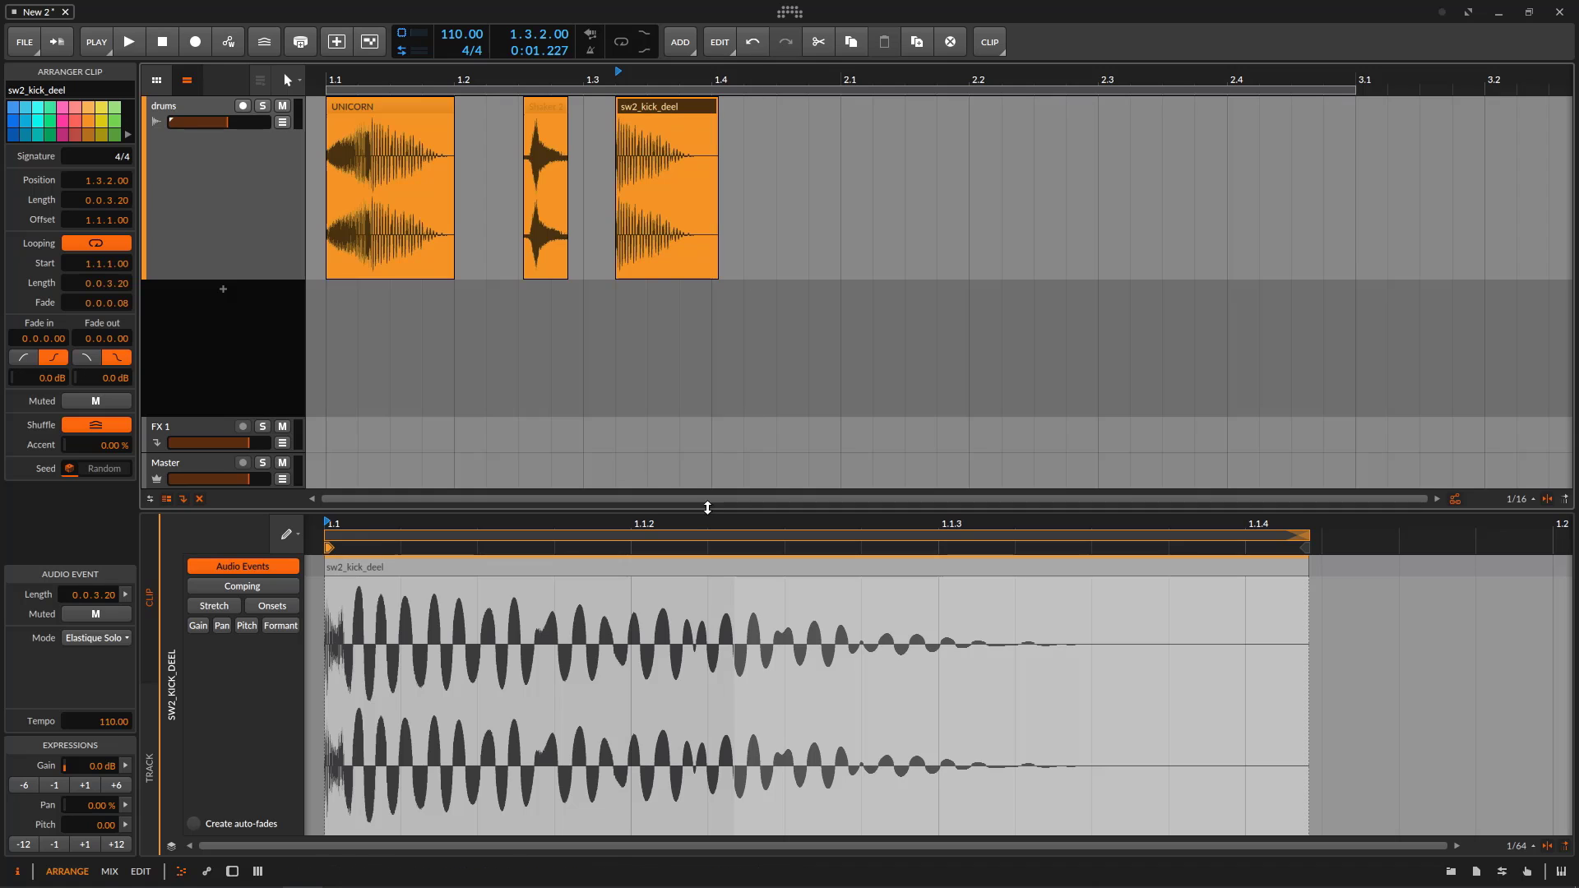
{"action": "mouse_move", "coordinate": [711, 526]}
{"action": "left_mouse_down"}
{"action": "mouse_move", "coordinate": [712, 567]}
{"action": "mouse_move", "coordinate": [692, 523]}
{"action": "left_mouse_up"}
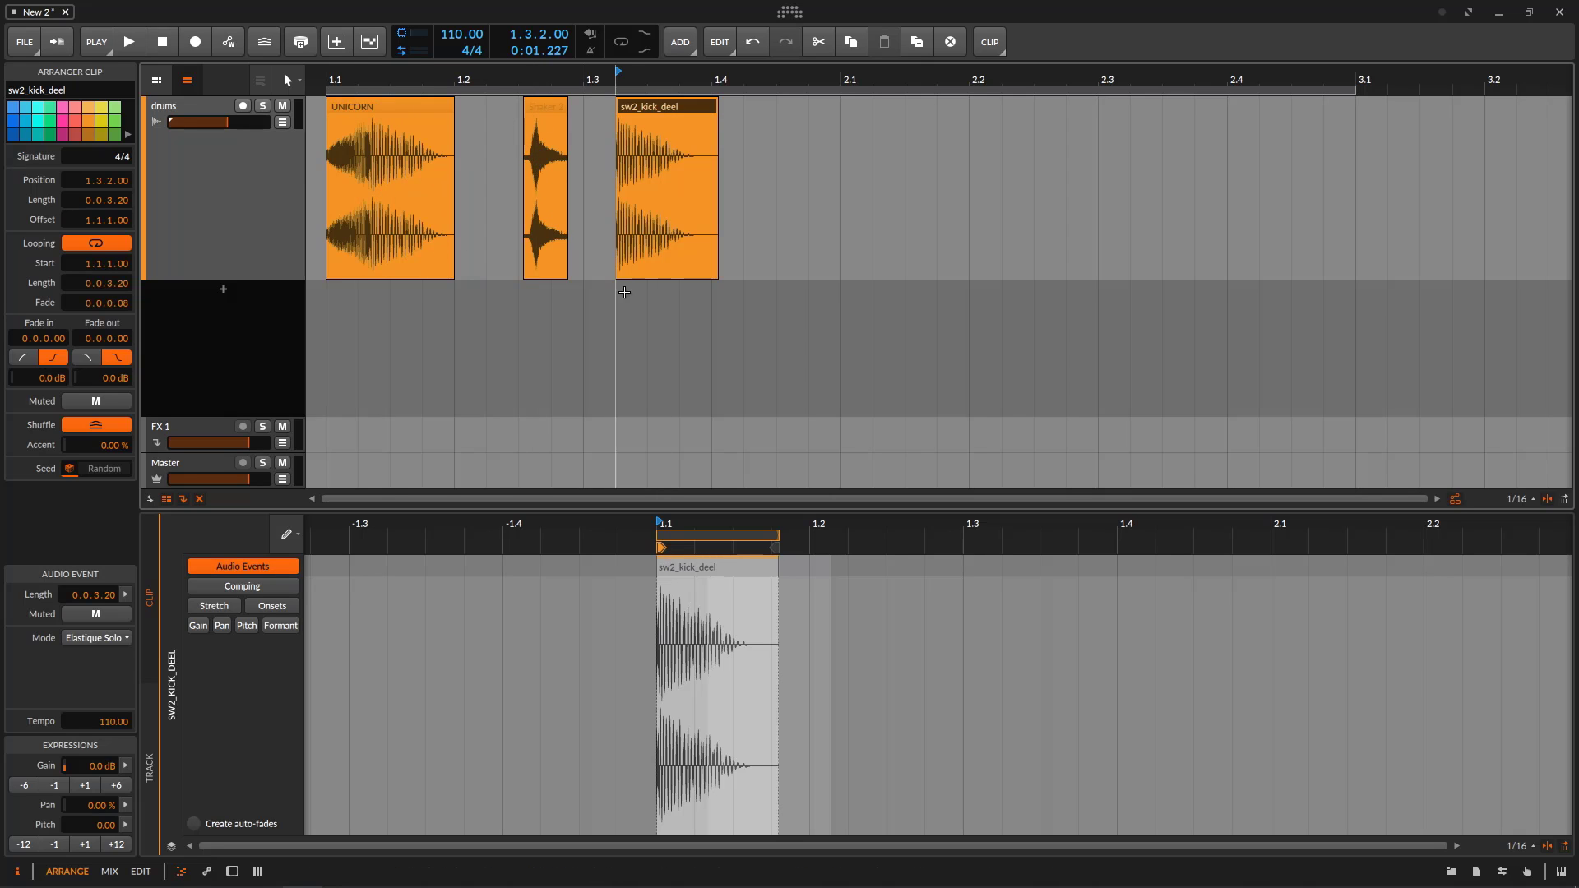
{"action": "left_click", "coordinate": [150, 765]}
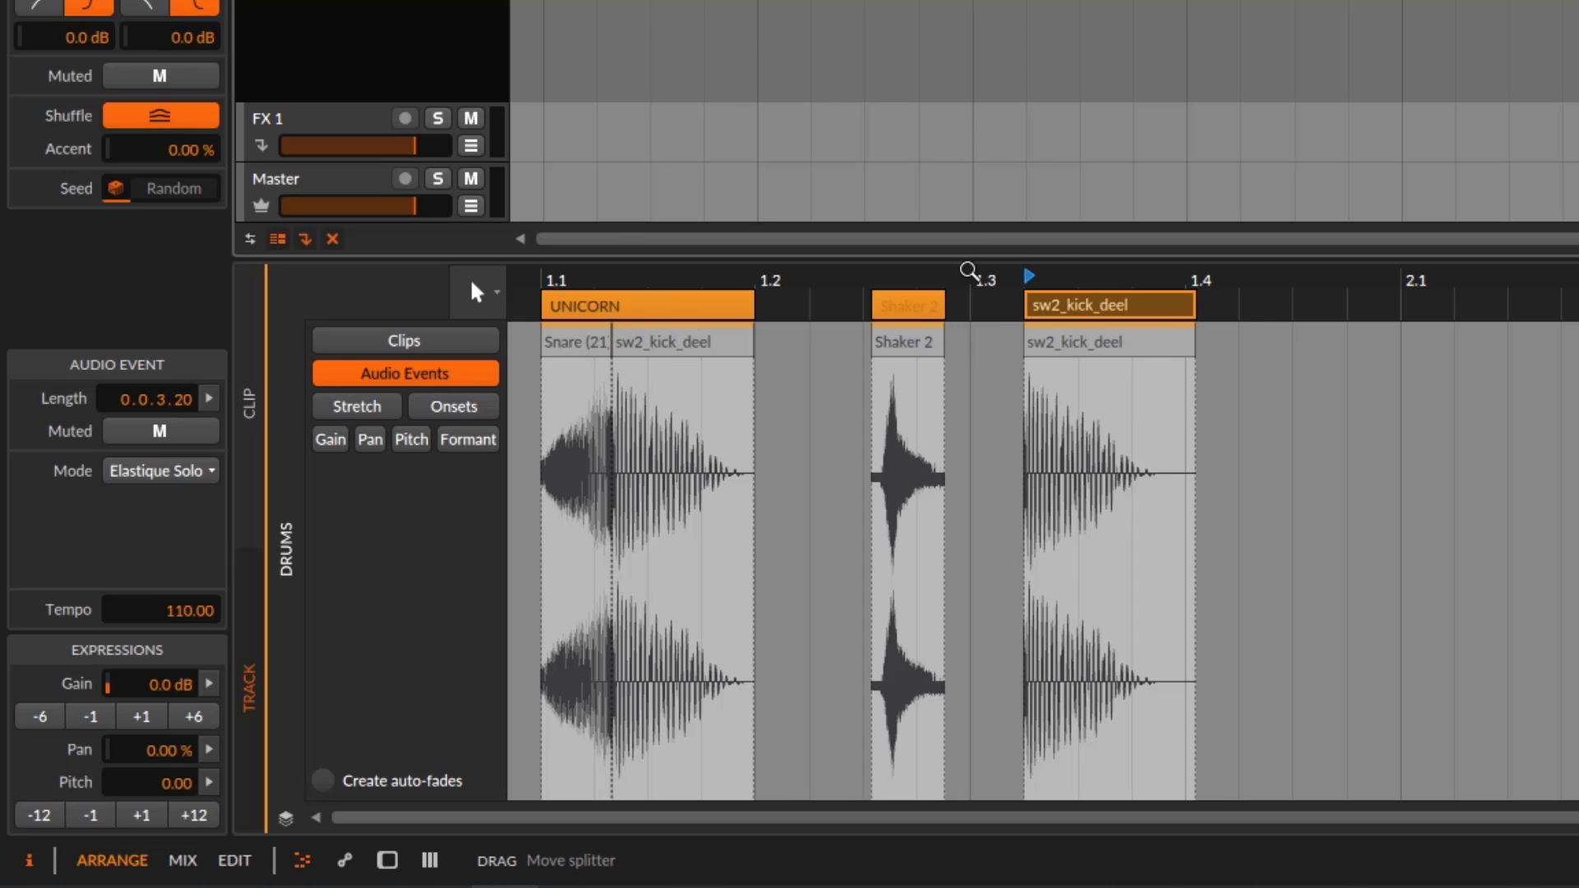
Zoom into the track's audio events and try a fade-in on sw2_kick_deel, then undo it.
{"action": "left_click_drag", "start_coordinate": [973, 276], "coordinate": [966, 175]}
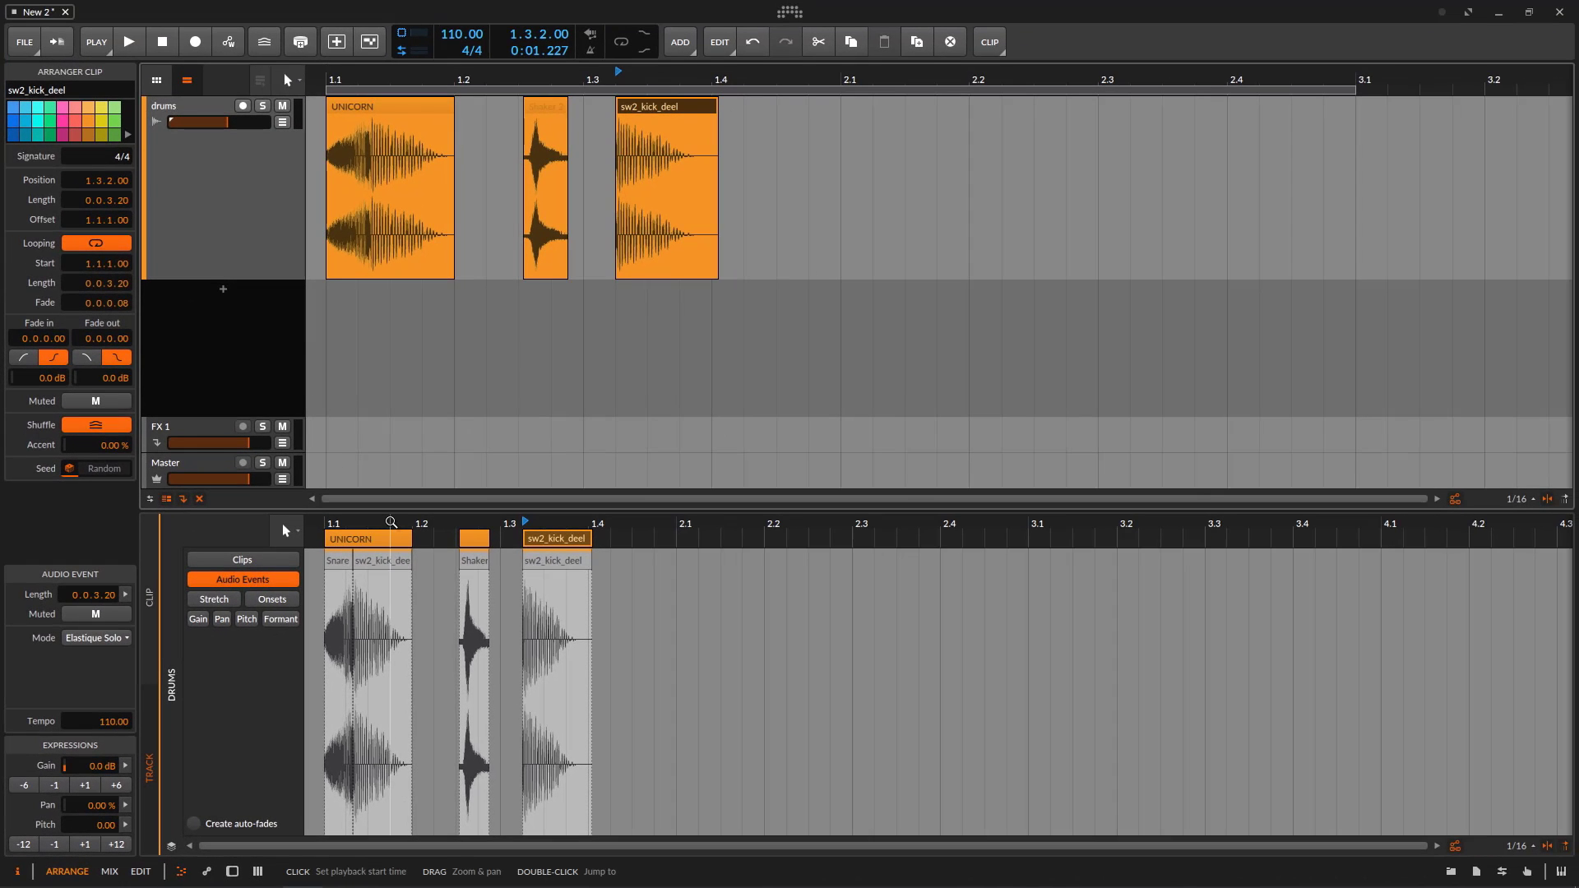
{"action": "left_click_drag", "start_coordinate": [573, 431], "coordinate": [574, 461]}
{"action": "left_click_drag", "start_coordinate": [164, 576], "coordinate": [164, 601]}
{"action": "left_click", "coordinate": [151, 599]}
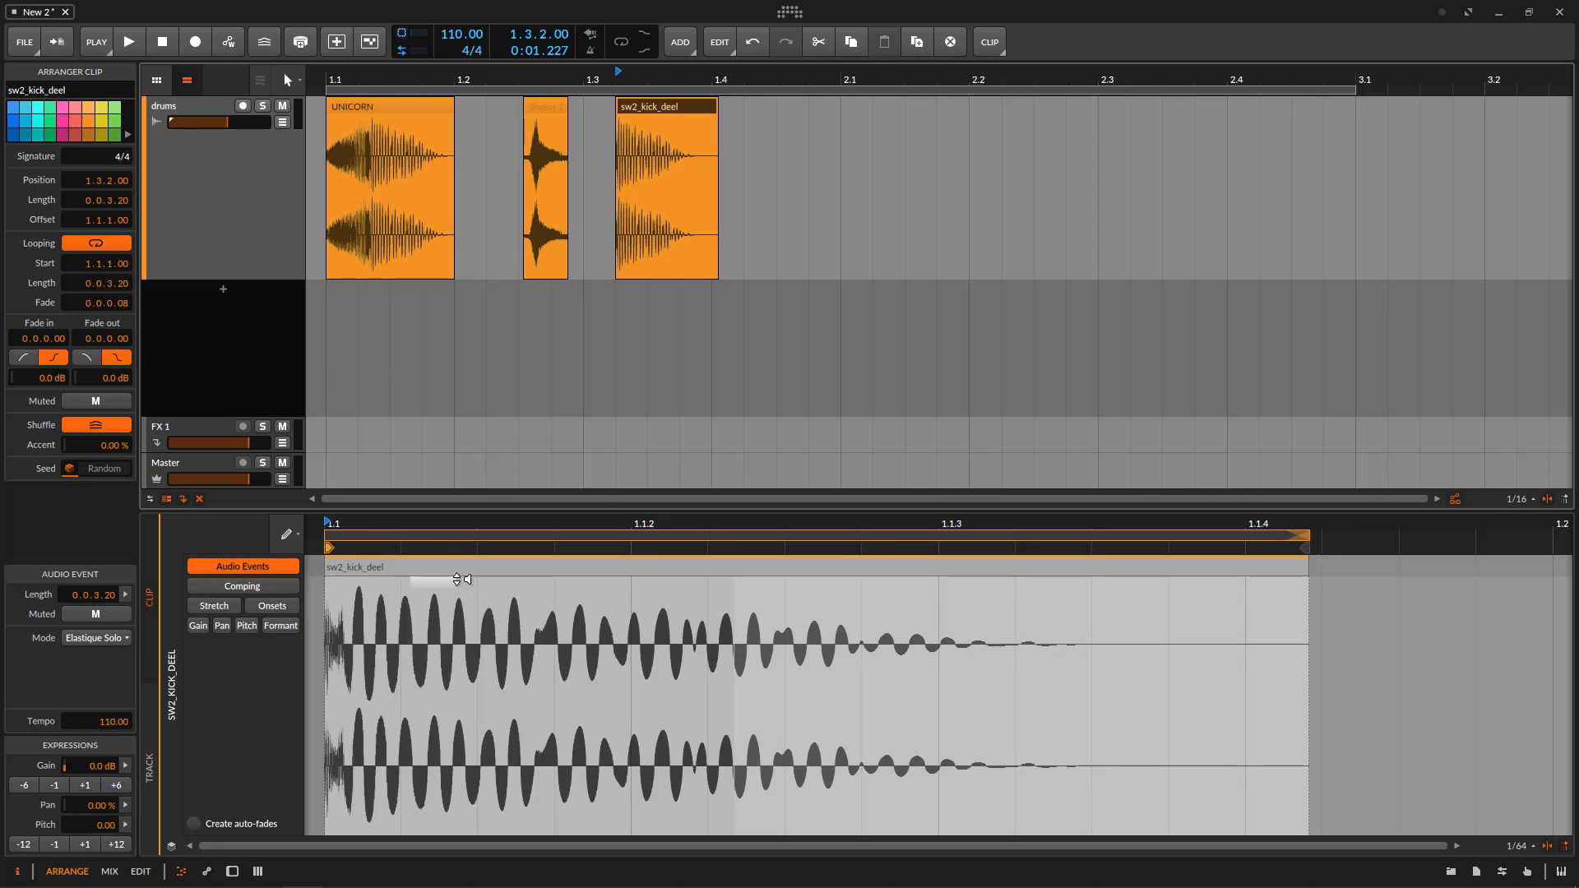
{"action": "left_click", "coordinate": [155, 764]}
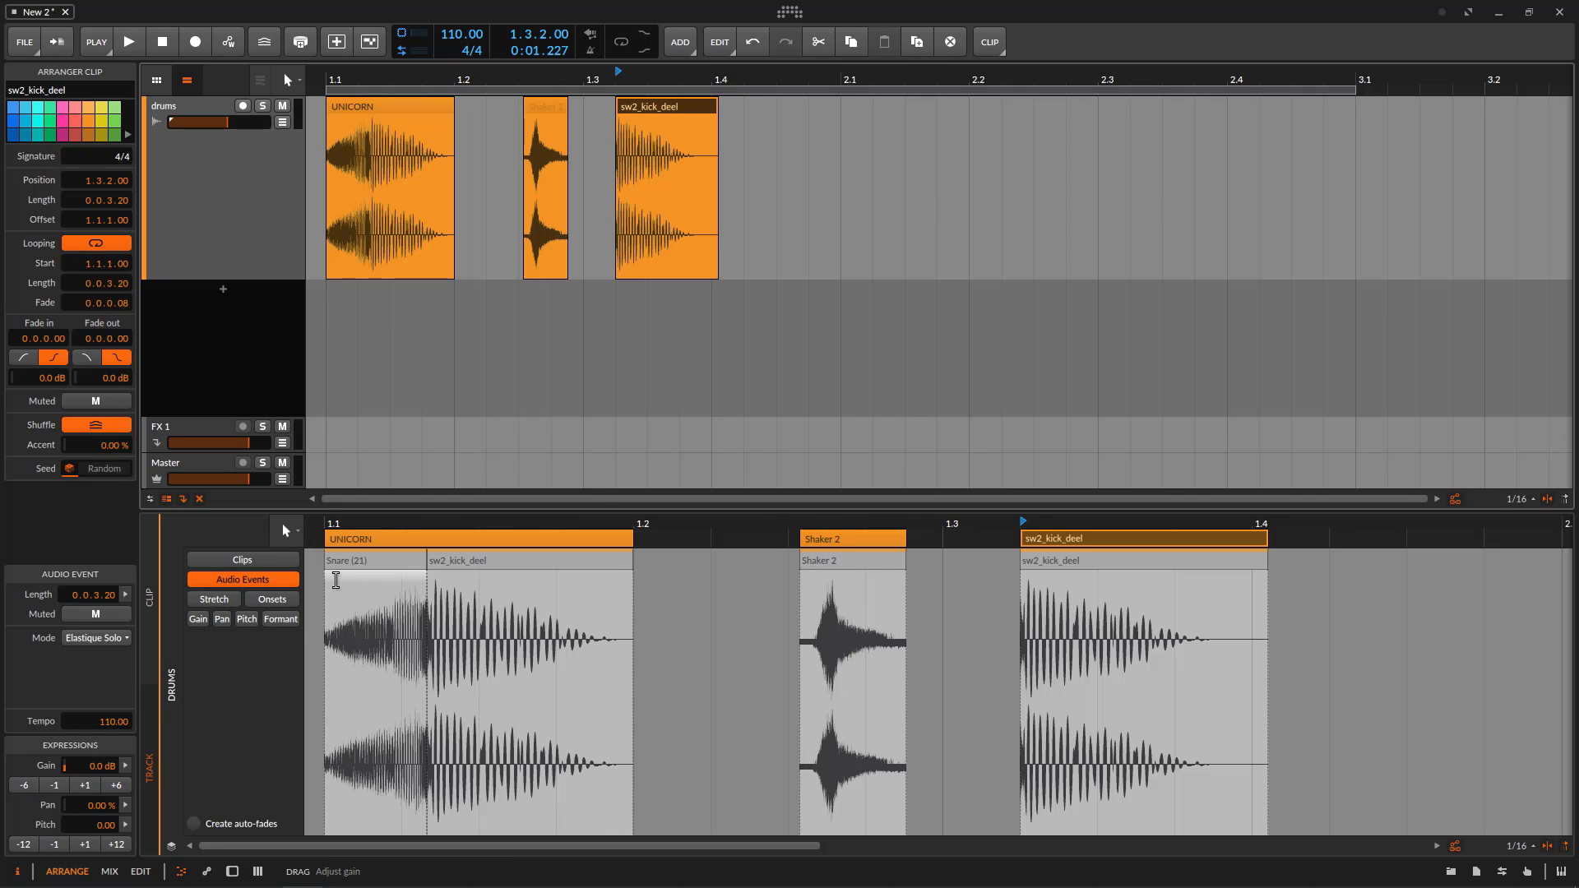
{"action": "left_click", "coordinate": [150, 596]}
{"action": "left_click_drag", "start_coordinate": [328, 585], "coordinate": [436, 579]}
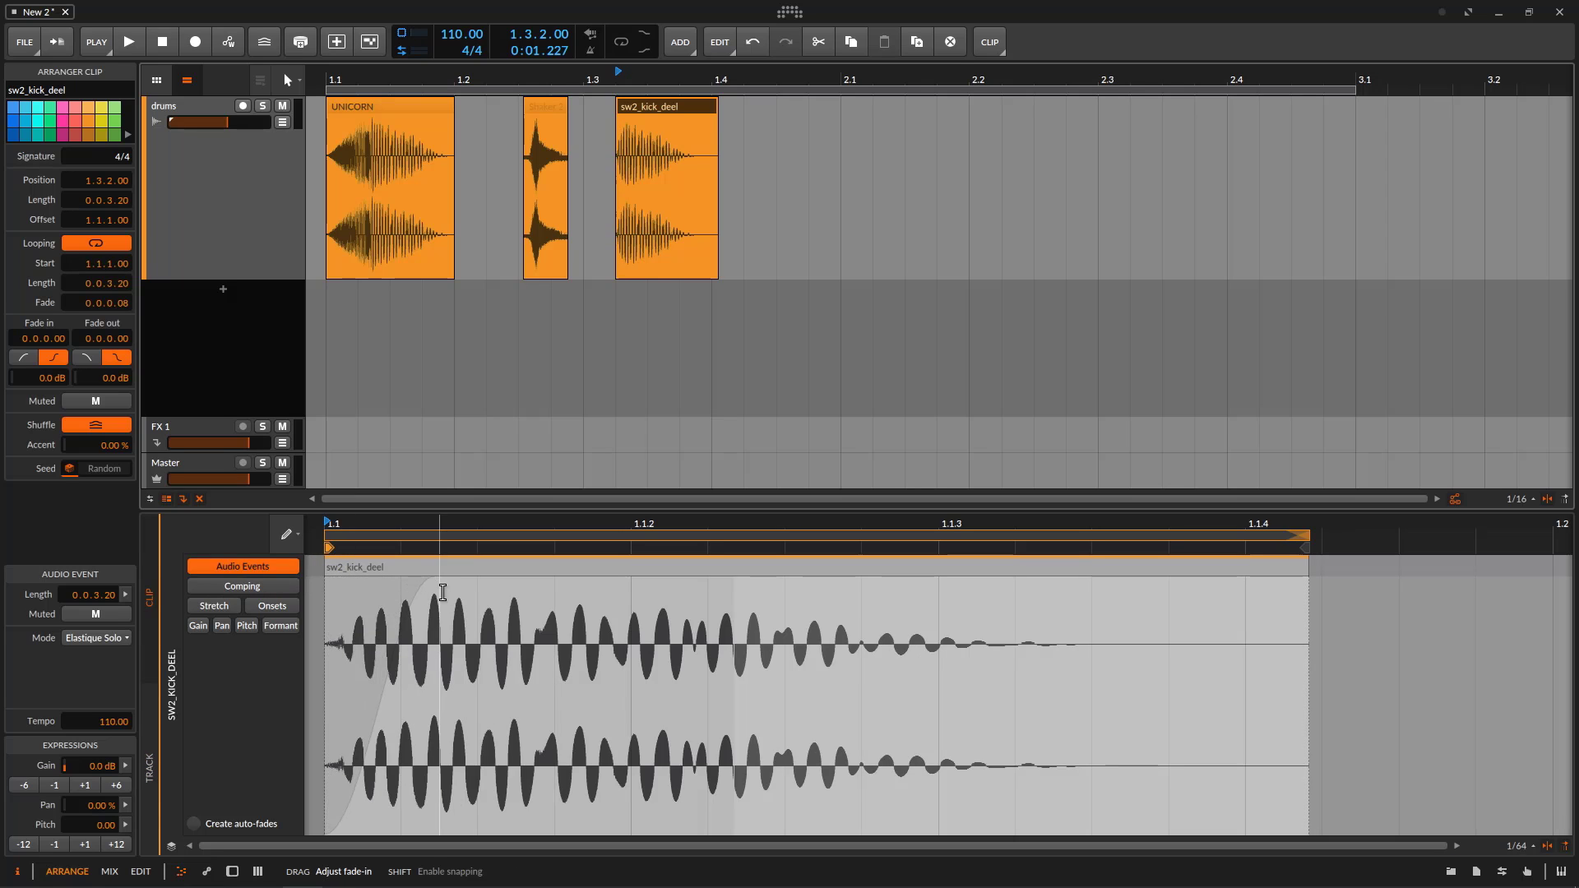
{"action": "left_click", "coordinate": [151, 765]}
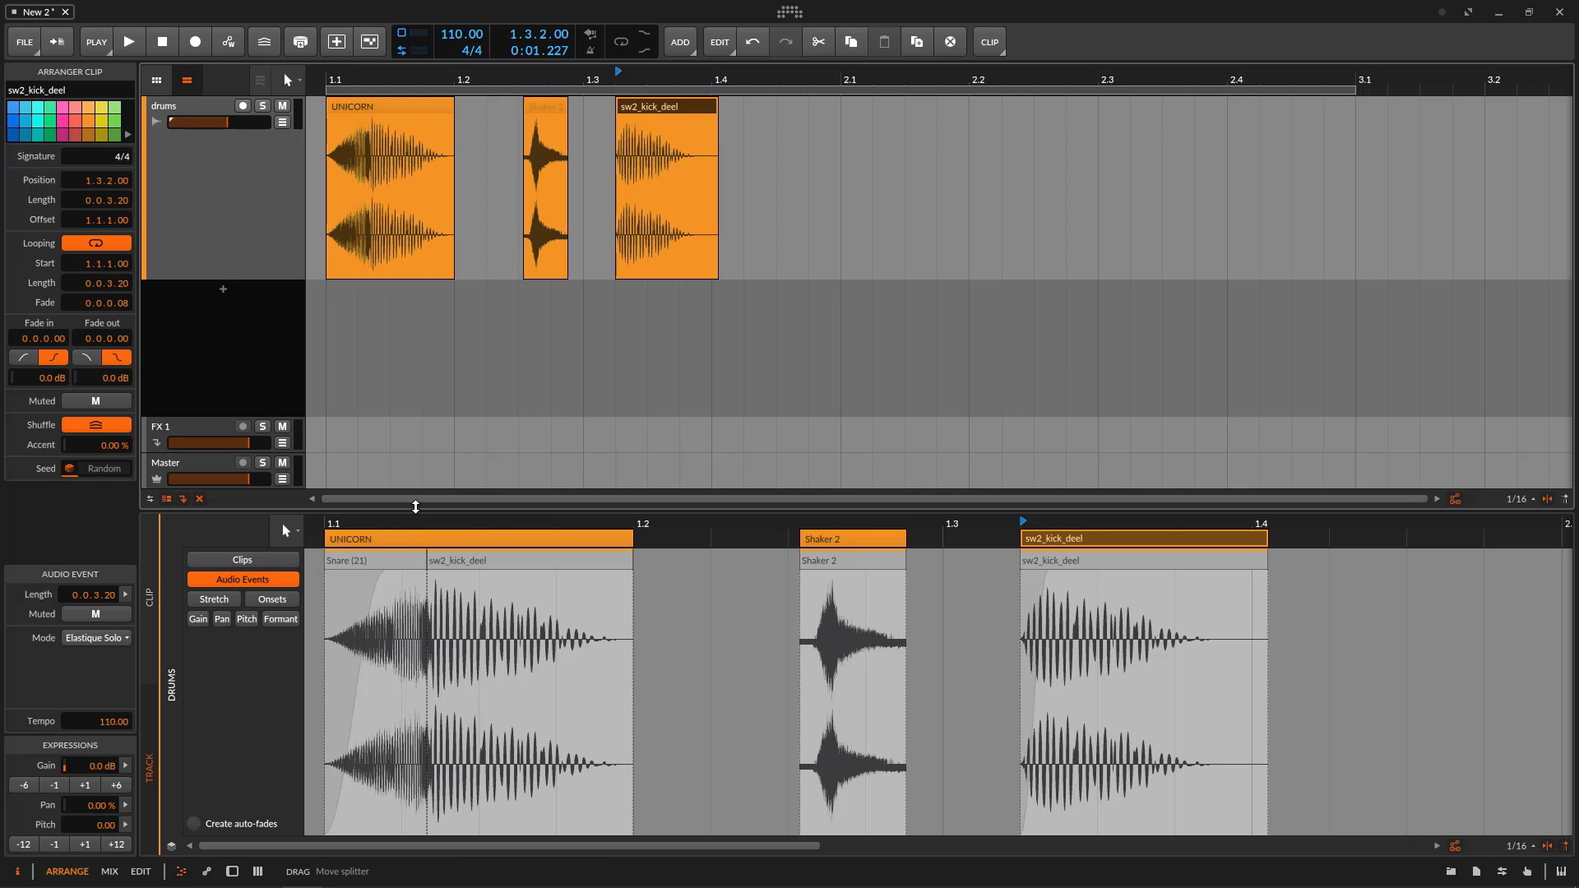
{"action": "key", "text": "ctrl+z"}
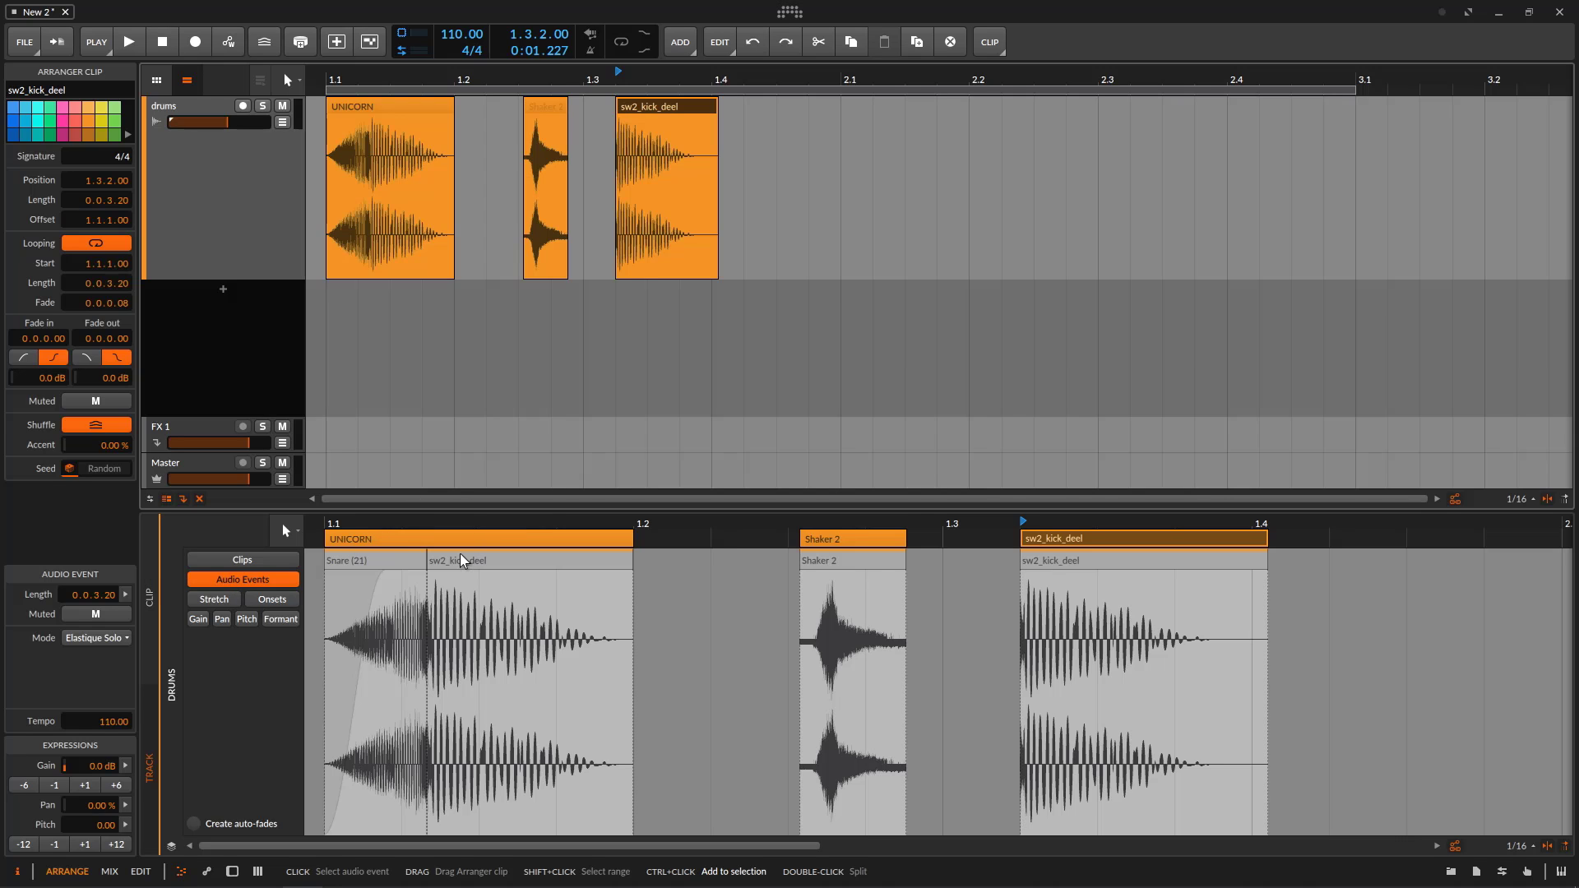
Switch the drums track editor to Clips mode.
{"action": "left_click", "coordinate": [150, 576]}
{"action": "left_click", "coordinate": [151, 765]}
{"action": "left_click", "coordinate": [251, 559]}
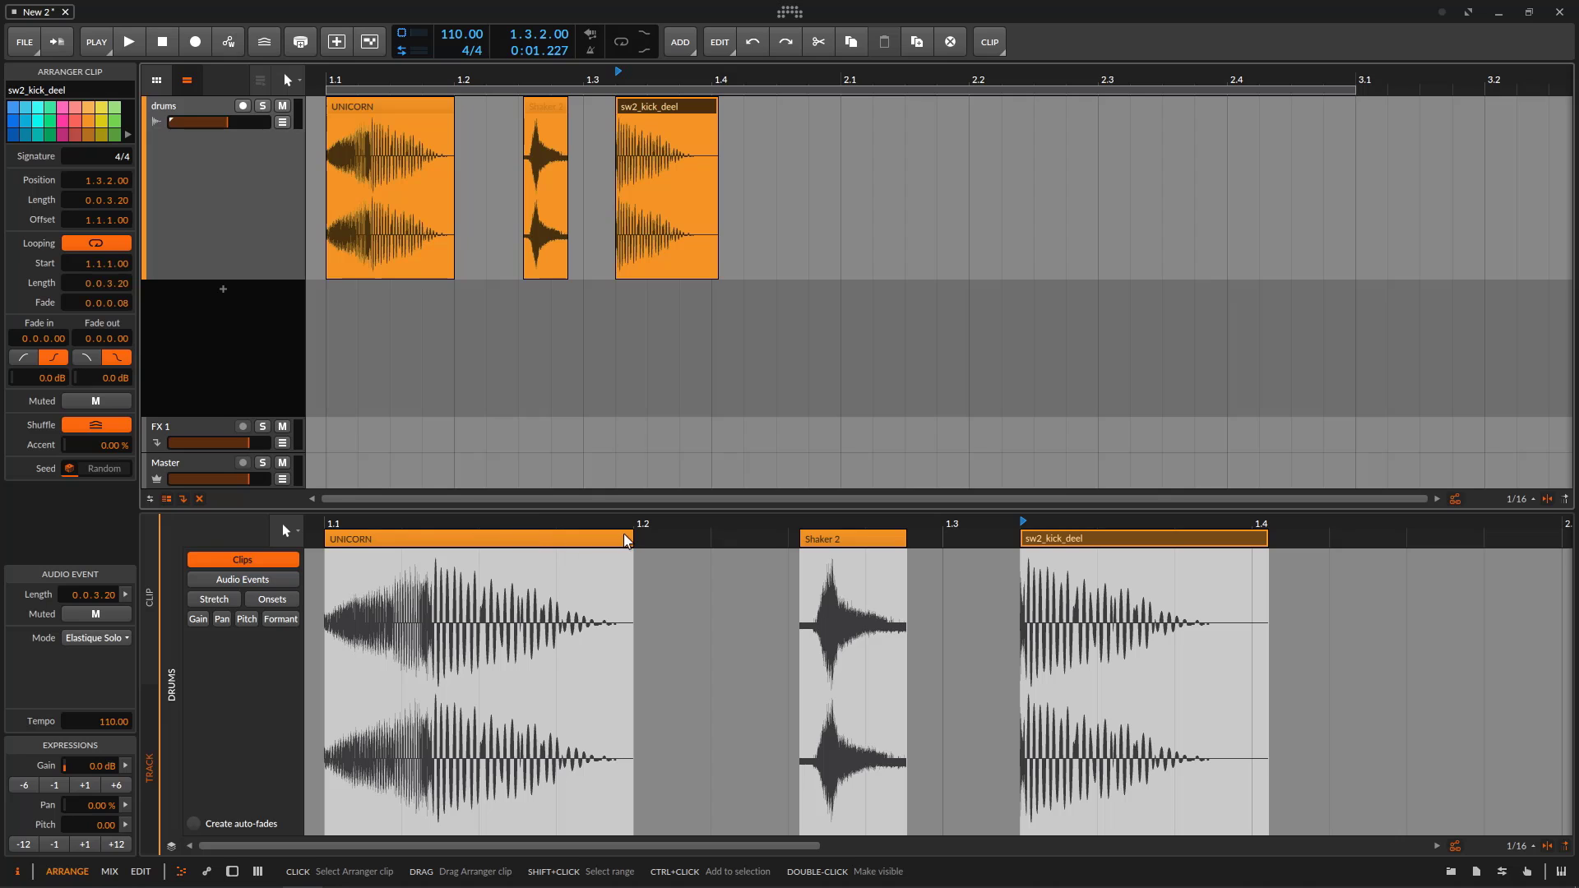
In Audio Events mode, test a Snare (21) fade-out and sw2_kick_deel trim, then revert both.
{"action": "mouse_move", "coordinate": [631, 540]}
{"action": "left_mouse_down"}
{"action": "mouse_move", "coordinate": [732, 540]}
{"action": "mouse_move", "coordinate": [632, 540]}
{"action": "left_mouse_up"}
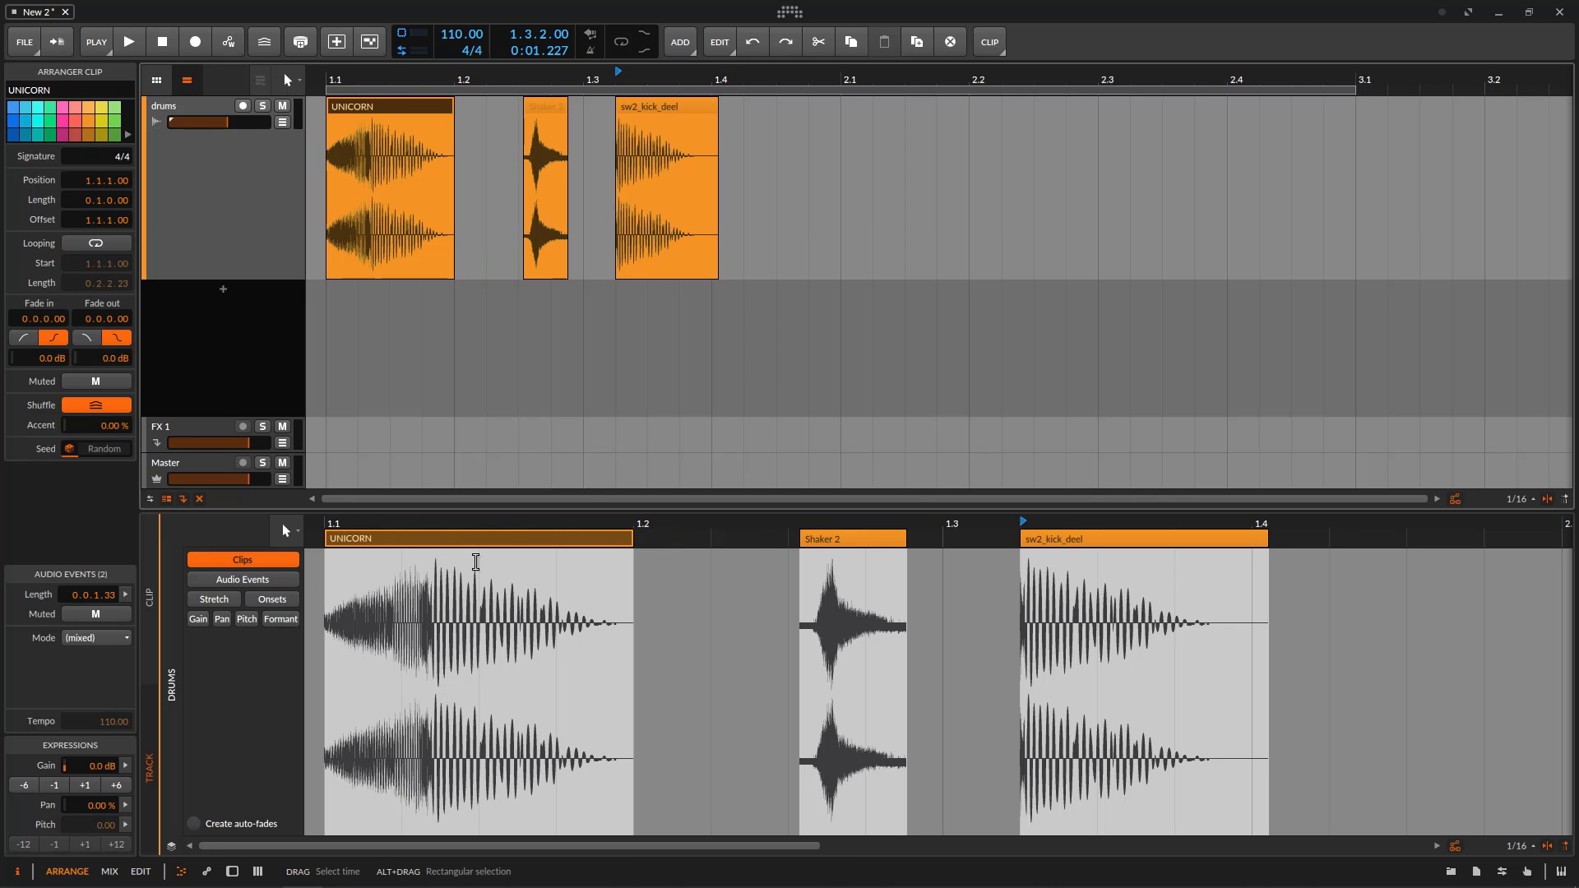
{"action": "left_click", "coordinate": [243, 579]}
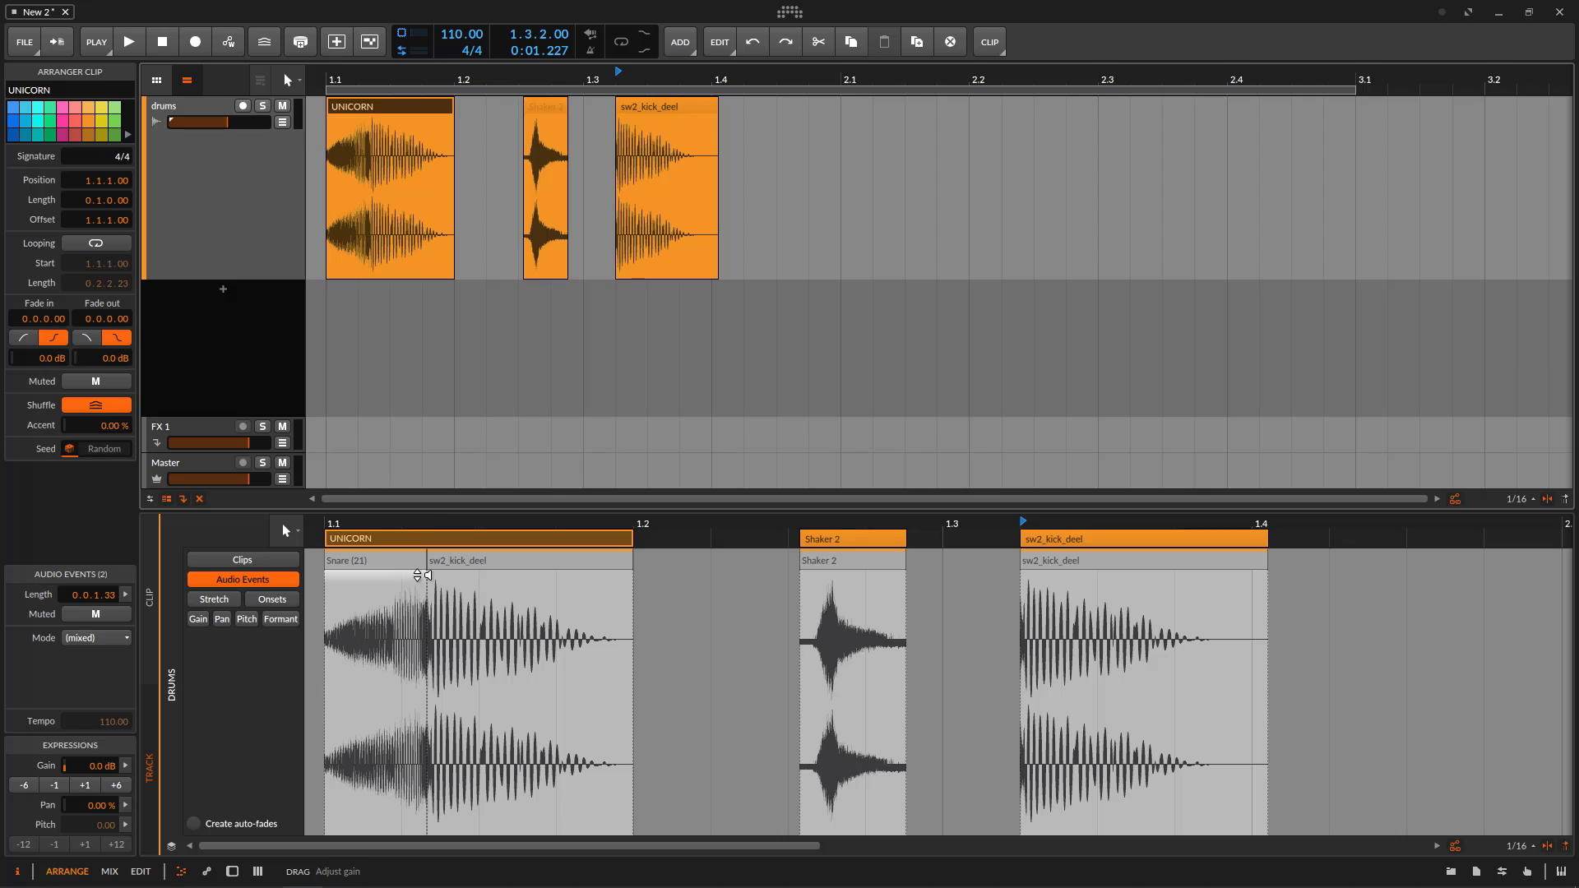
{"action": "left_click_drag", "start_coordinate": [427, 574], "coordinate": [402, 576]}
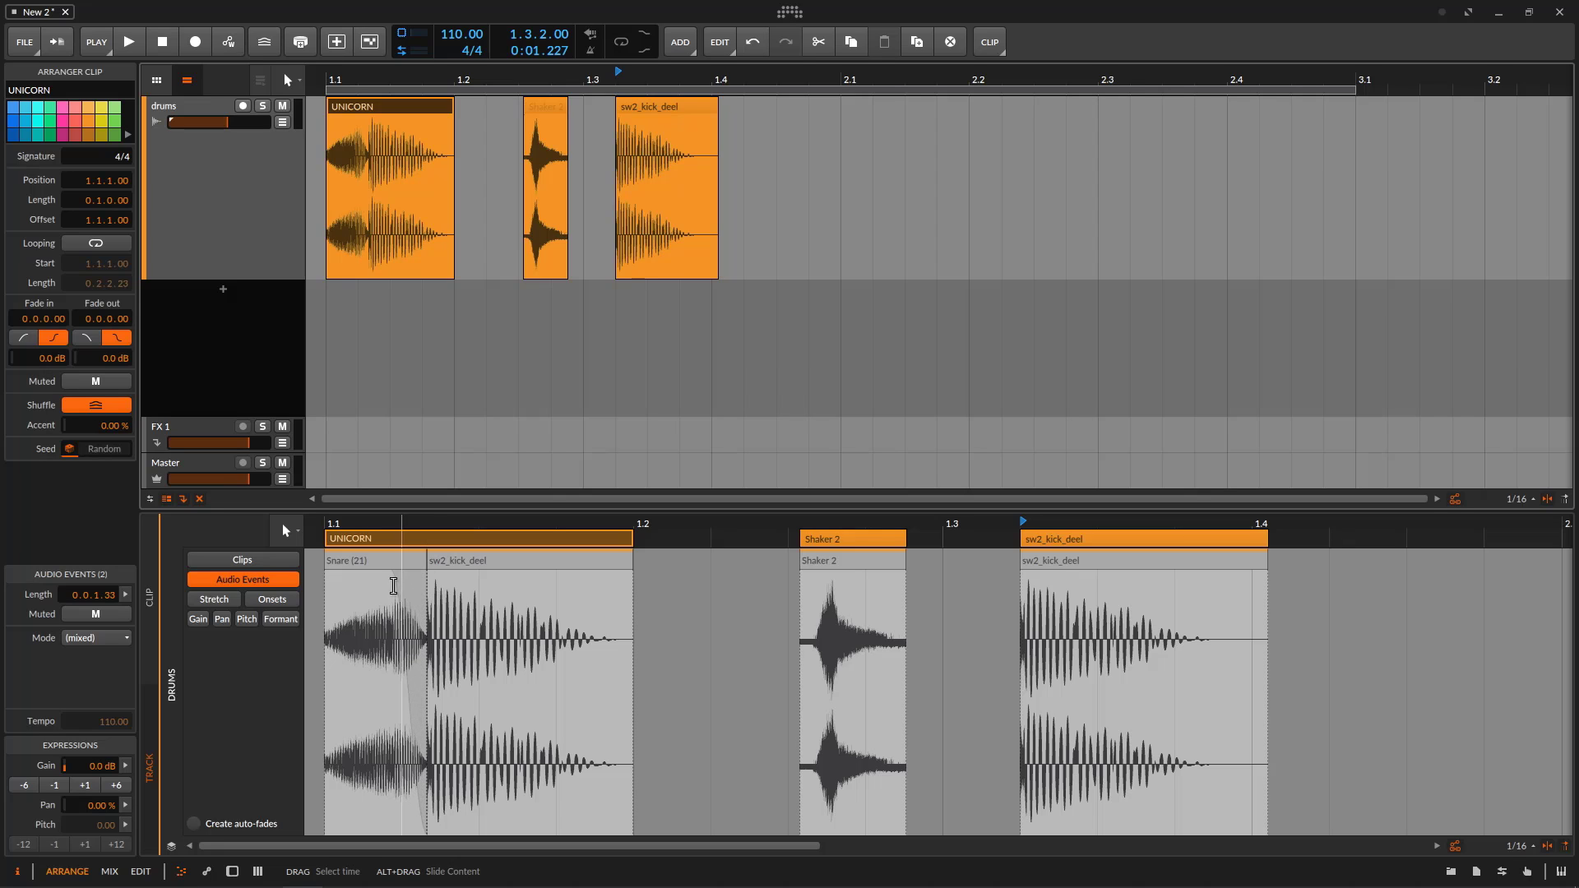
{"action": "left_click_drag", "start_coordinate": [632, 559], "coordinate": [524, 559]}
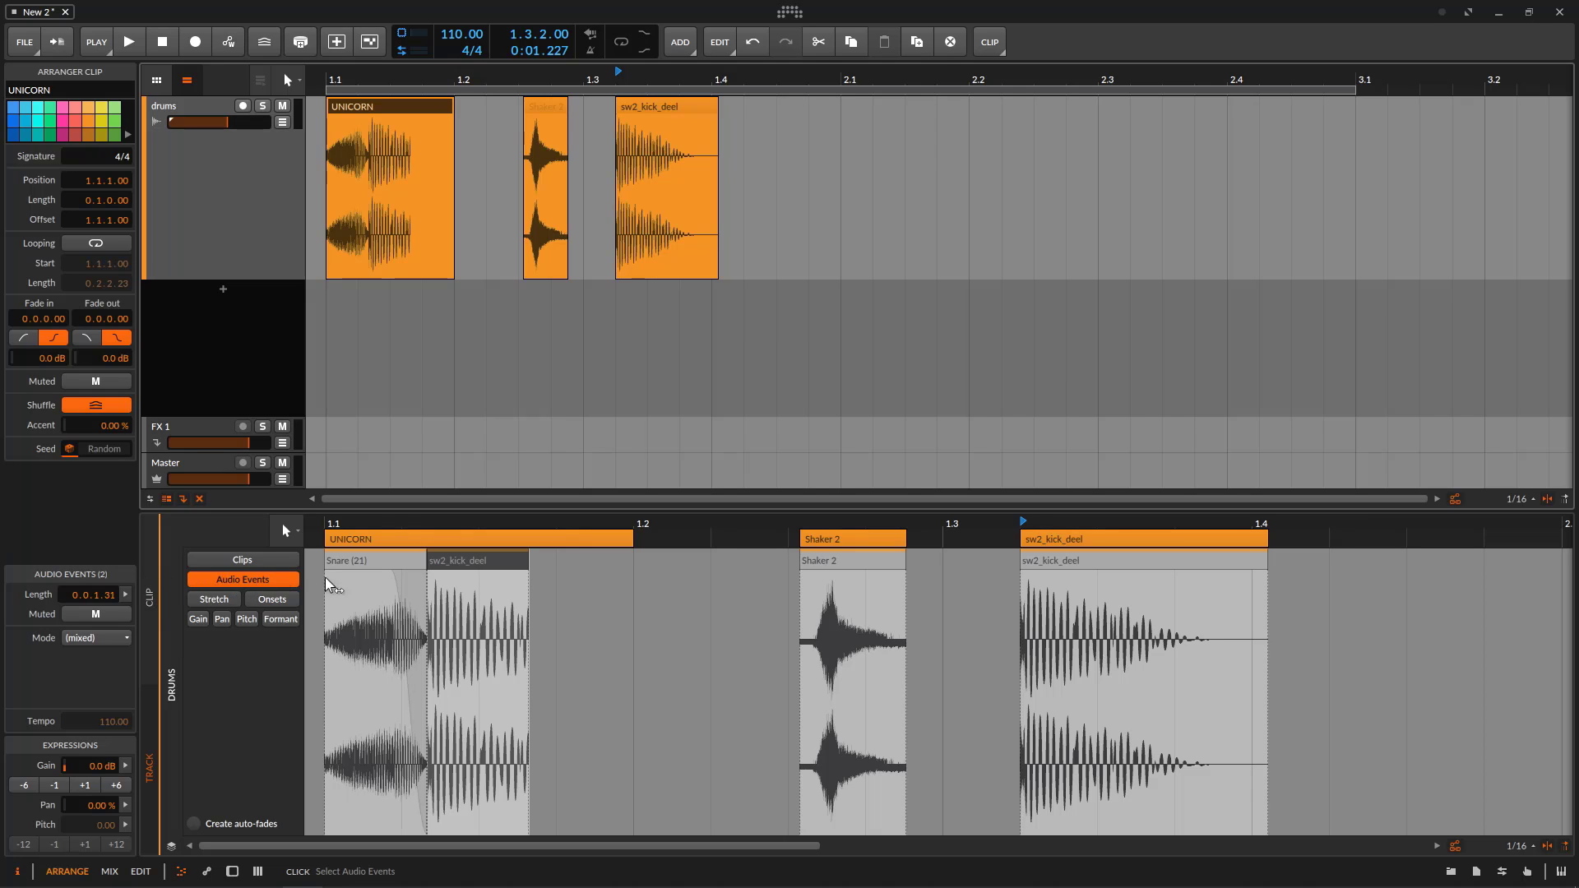
{"action": "key", "text": "ctrl+z"}
{"action": "left_click_drag", "start_coordinate": [389, 577], "coordinate": [428, 592]}
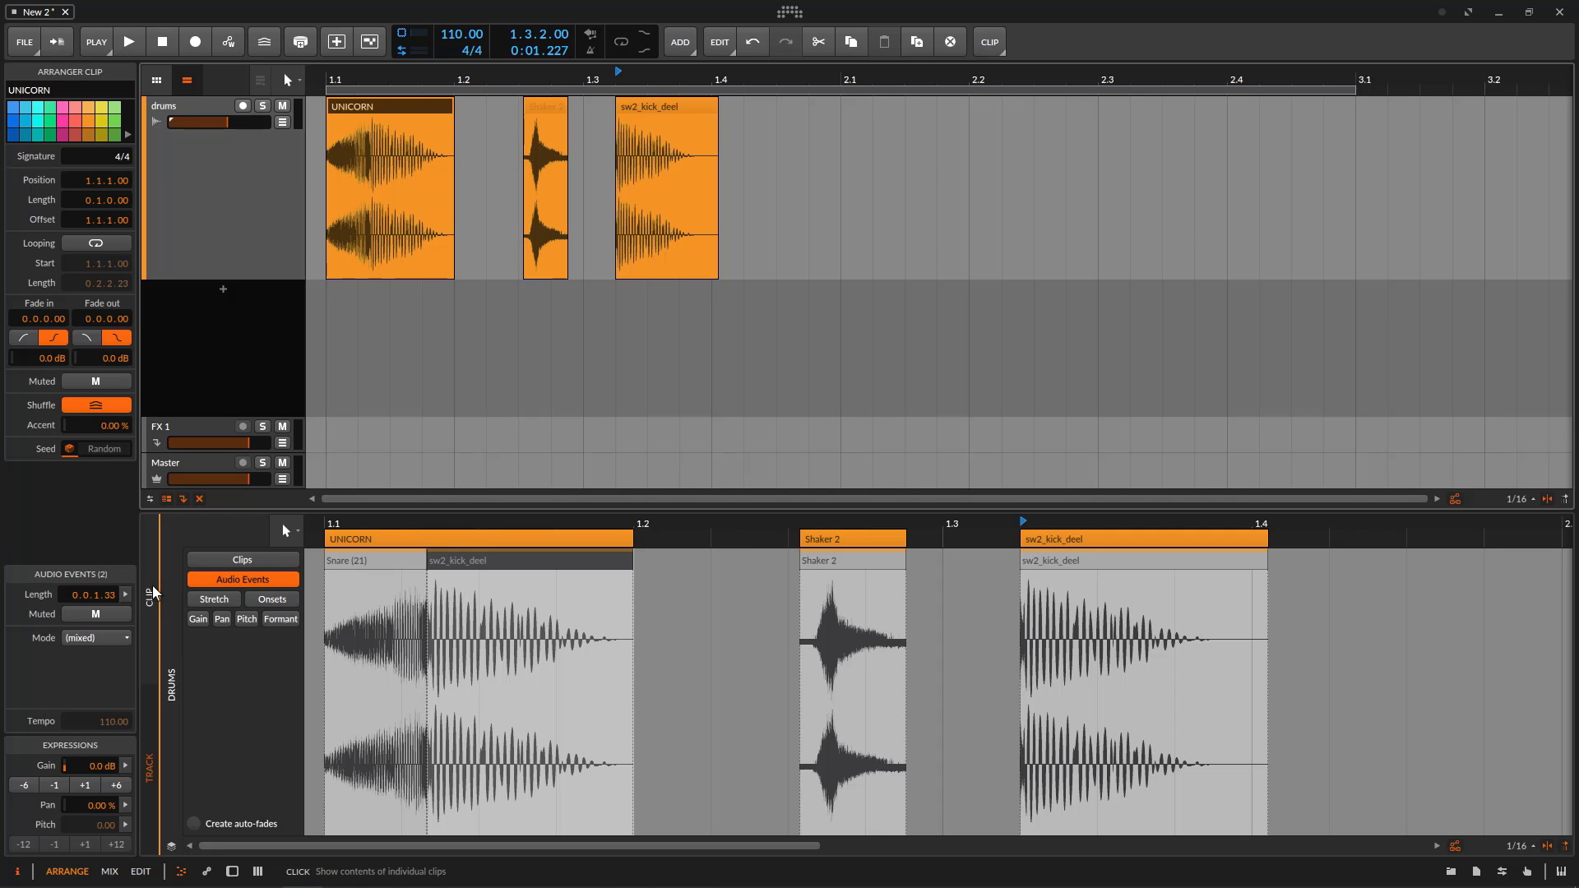
{"action": "left_click", "coordinate": [152, 585]}
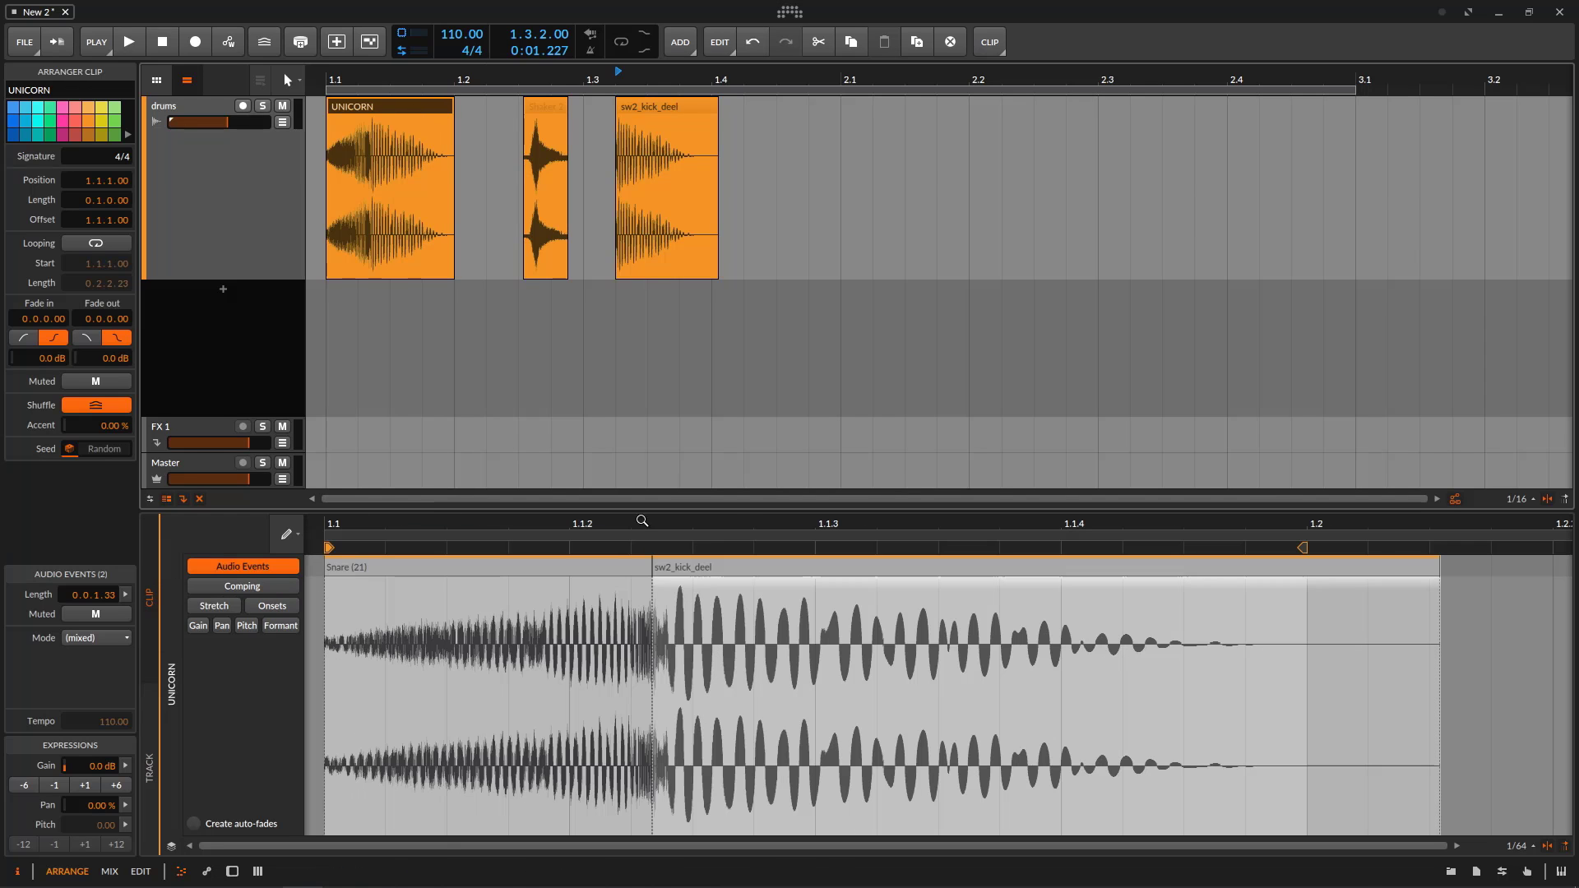
{"action": "scroll", "coordinate": [631, 589], "scroll_direction": "down", "scroll_amount": 3}
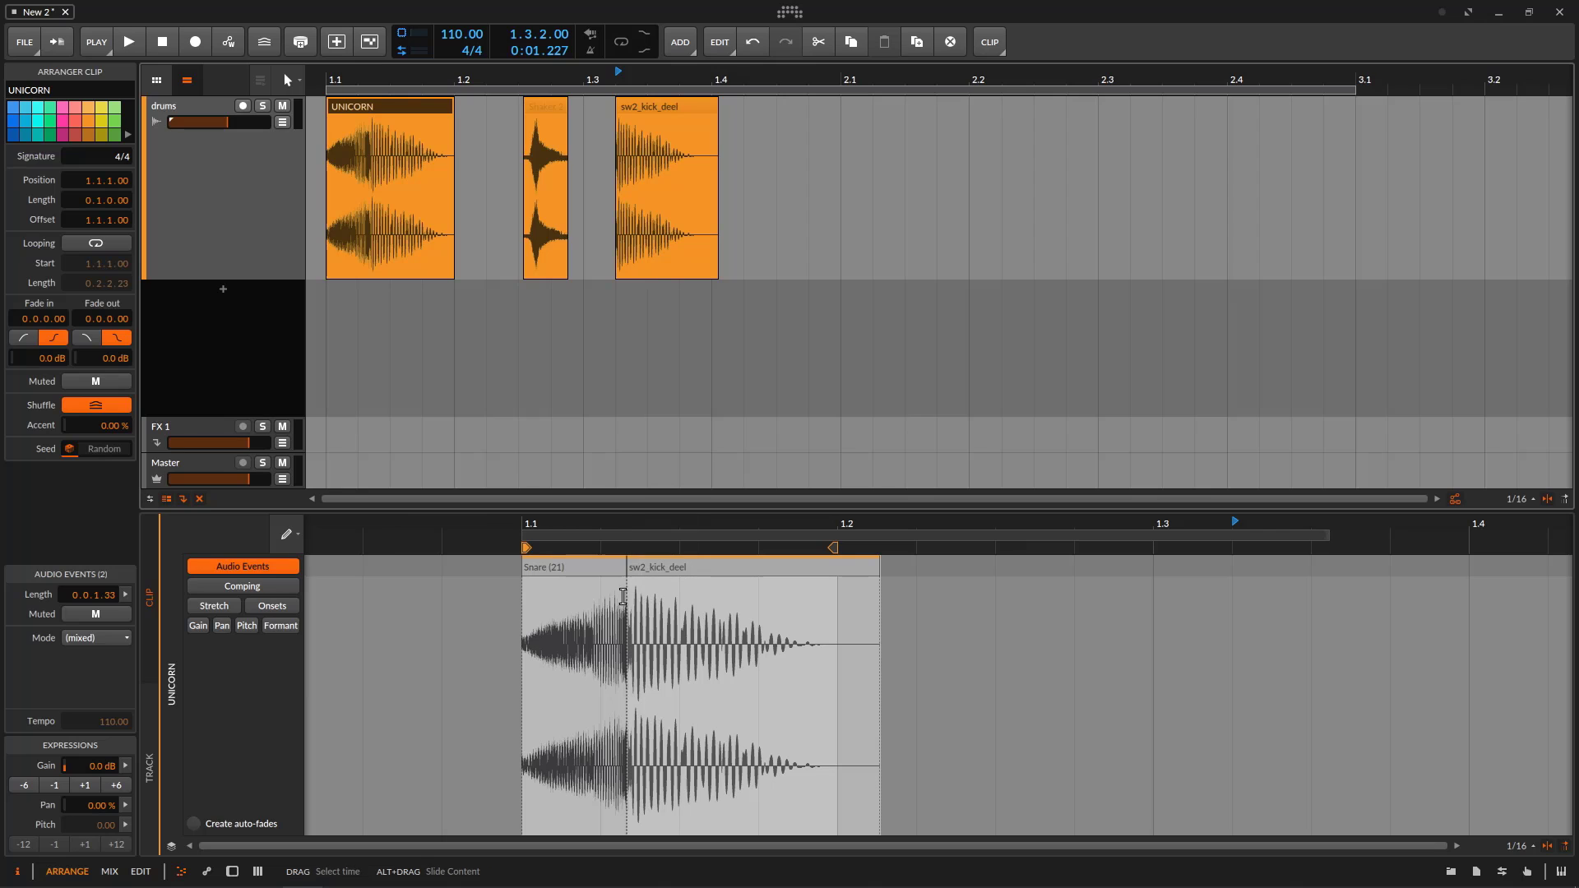
{"action": "left_click", "coordinate": [149, 739]}
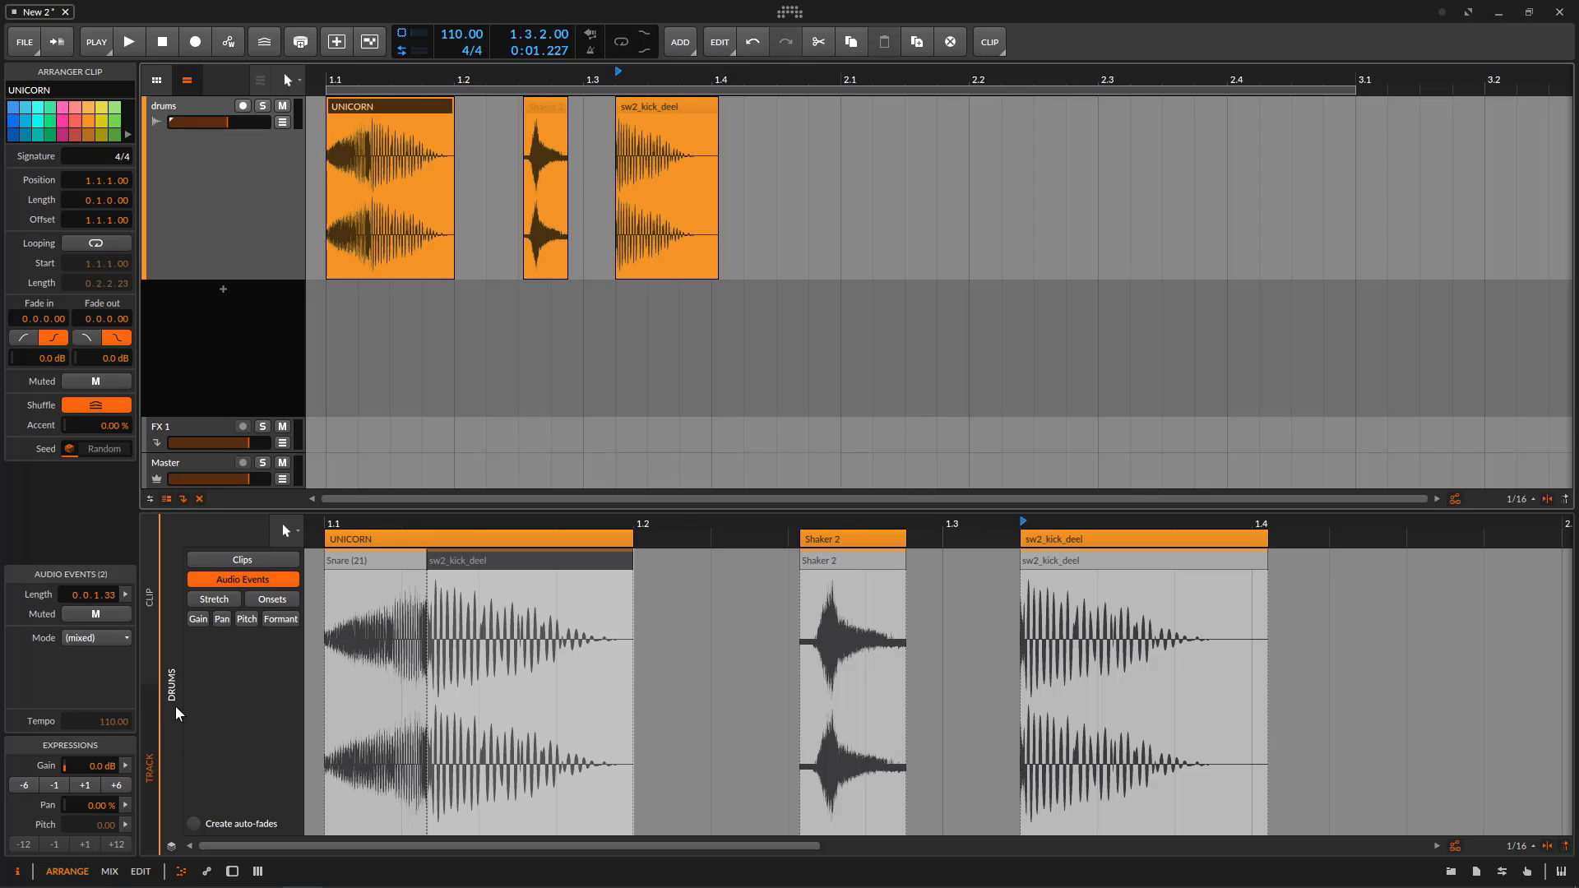
Move the Shaker 2 event earlier into its own clip drums #2 and delete the leftover shaker clip.
{"action": "left_click", "coordinate": [386, 561]}
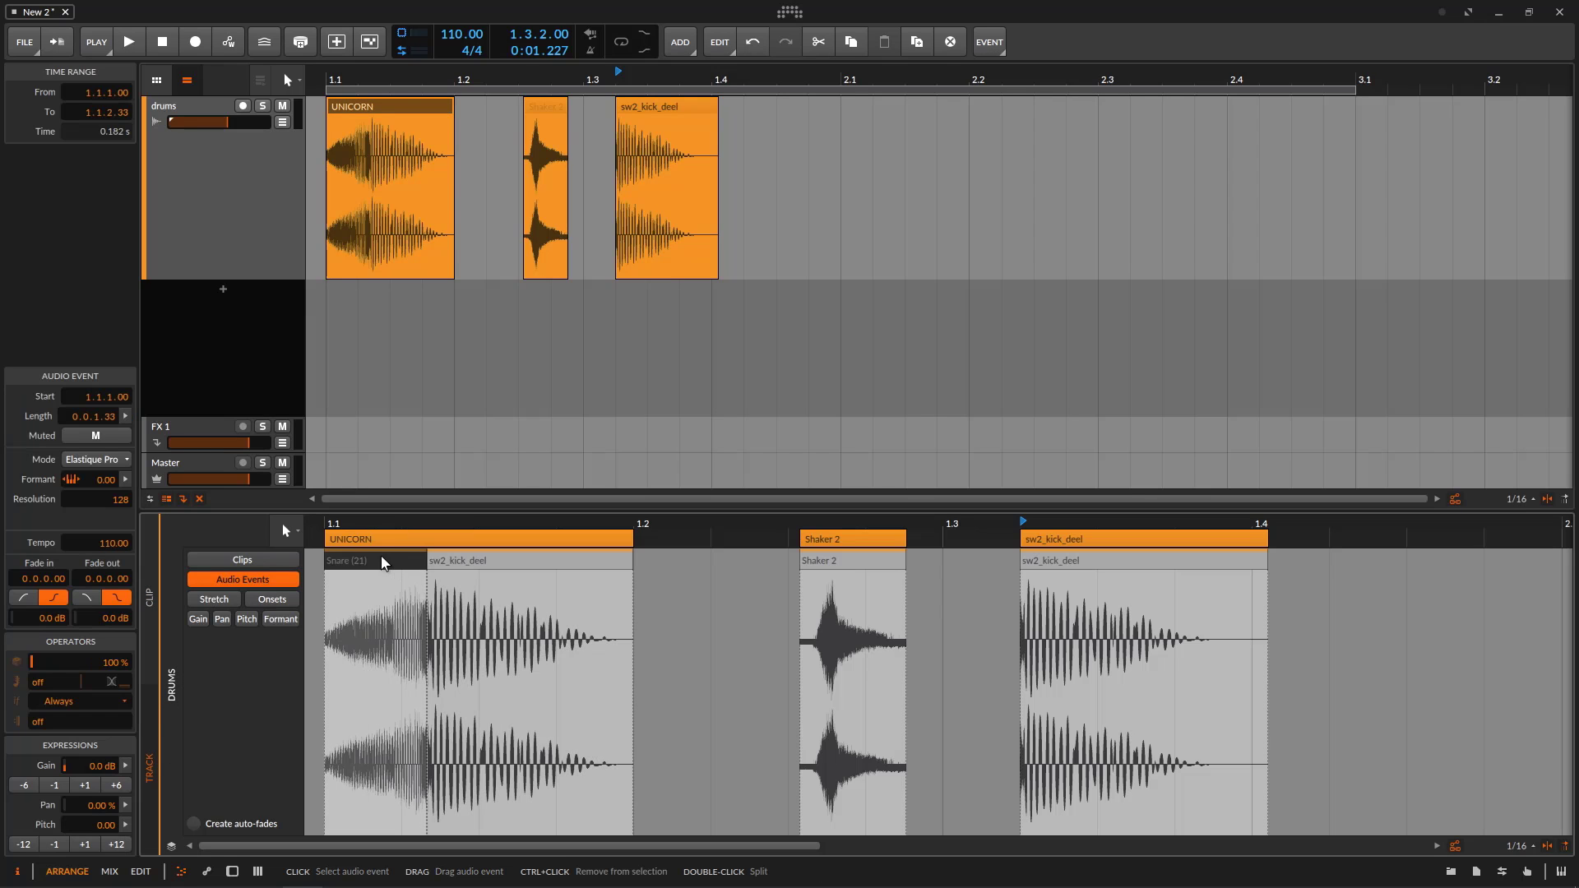
{"action": "left_click", "coordinate": [471, 560]}
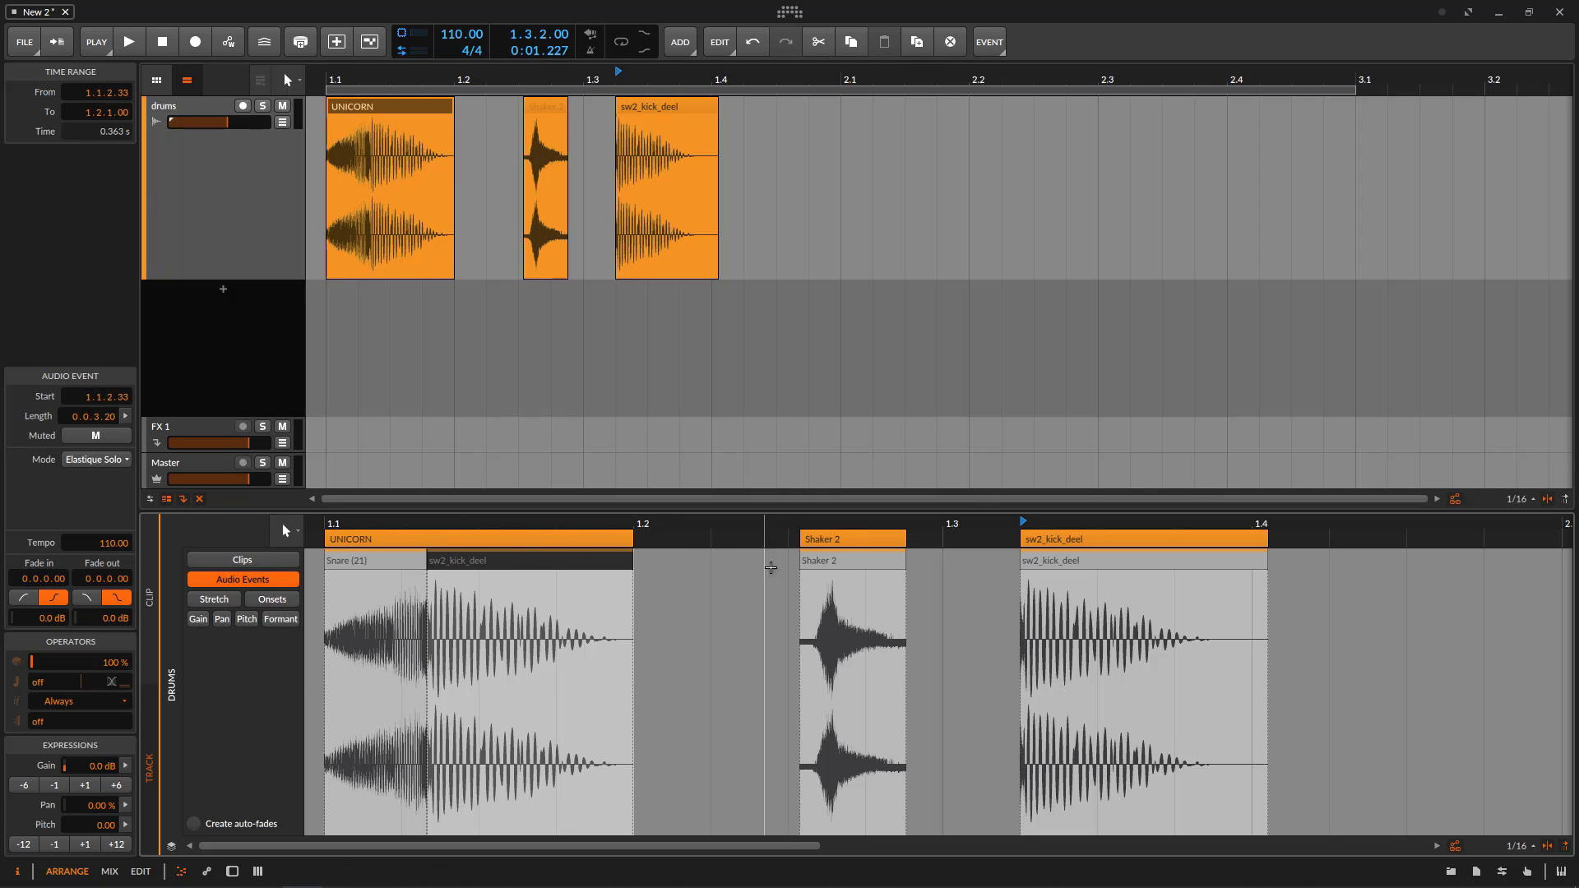
{"action": "left_click", "coordinate": [845, 567]}
{"action": "left_click_drag", "start_coordinate": [845, 568], "coordinate": [867, 545]}
{"action": "left_click", "coordinate": [854, 536]}
{"action": "key", "text": "Delete"}
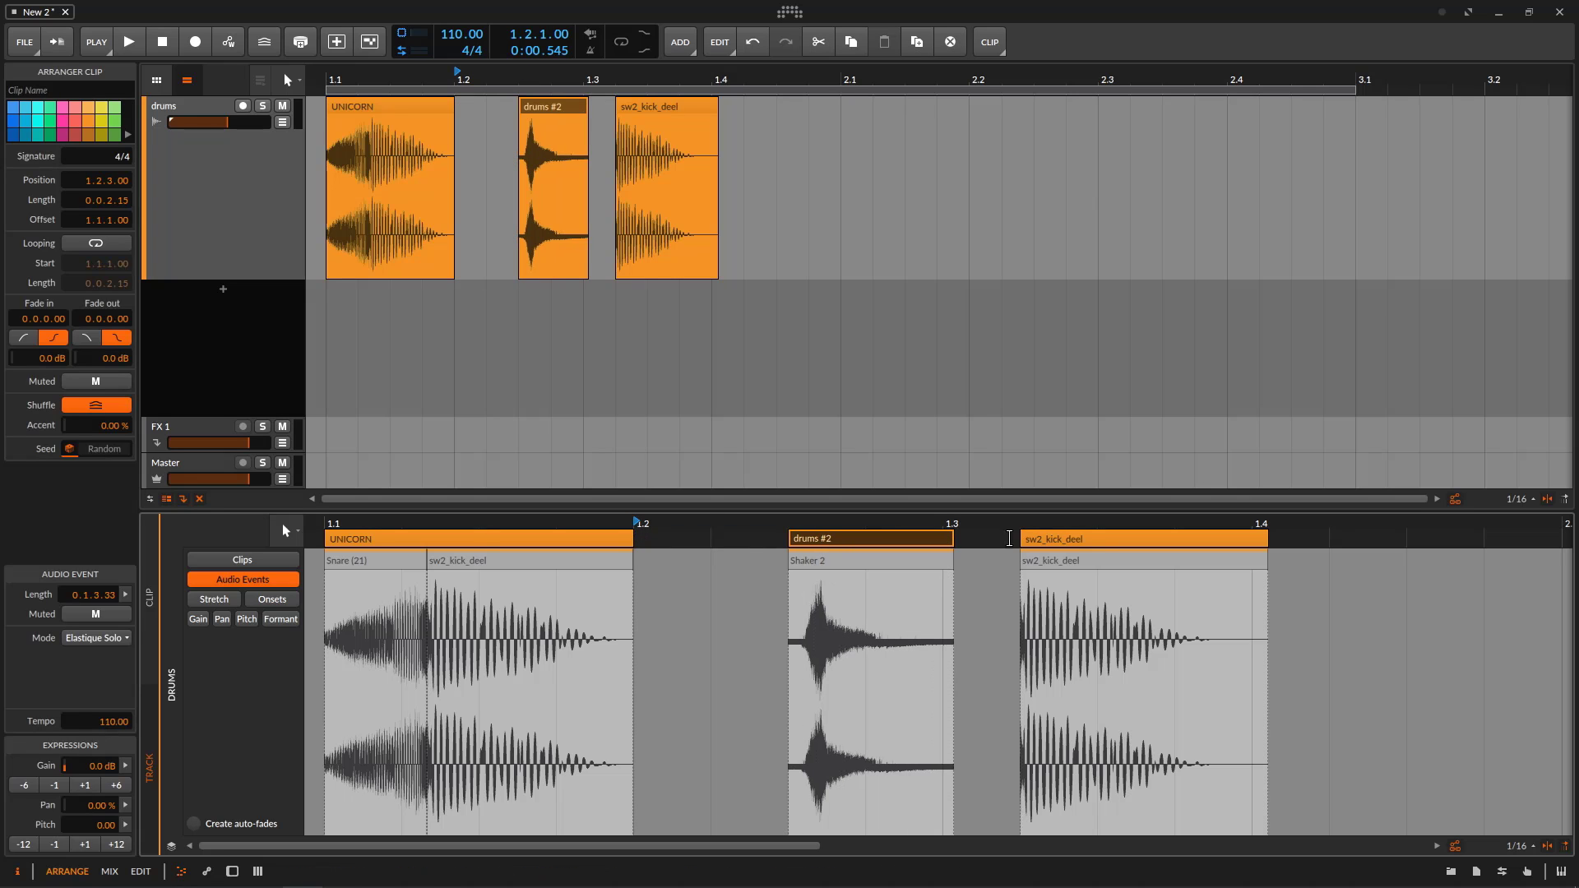
{"action": "scroll", "coordinate": [737, 527], "scroll_direction": "down", "scroll_amount": 3}
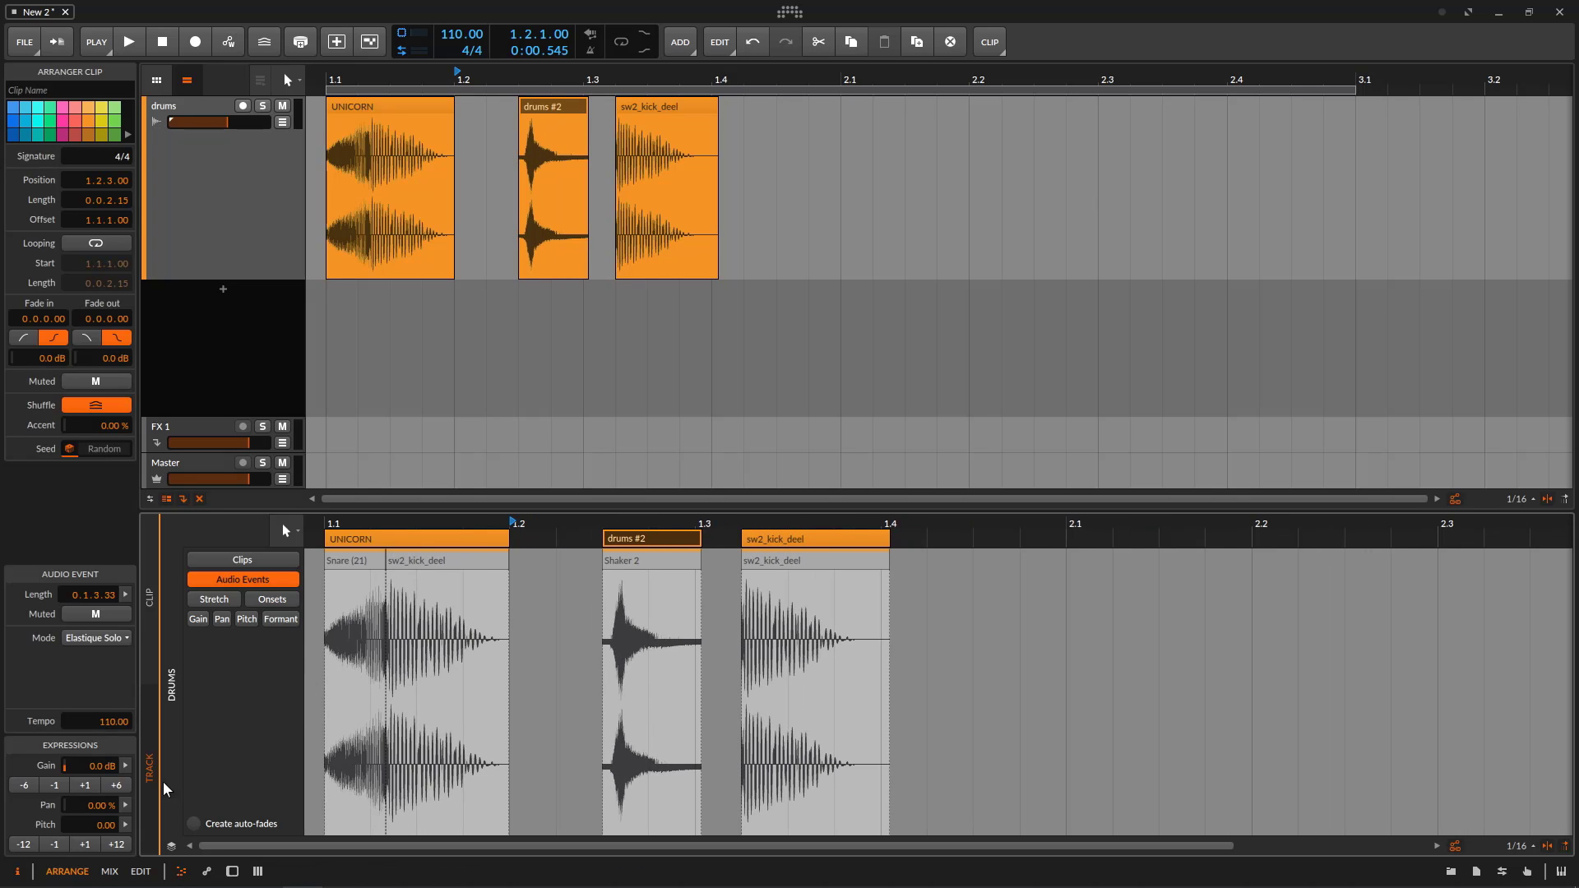
Shift sw2_kick_deel past bar 1.4 and drums #2 later, then lengthen UNICORN to make room.
{"action": "left_click_drag", "start_coordinate": [816, 537], "coordinate": [982, 537]}
{"action": "left_click", "coordinate": [765, 549]}
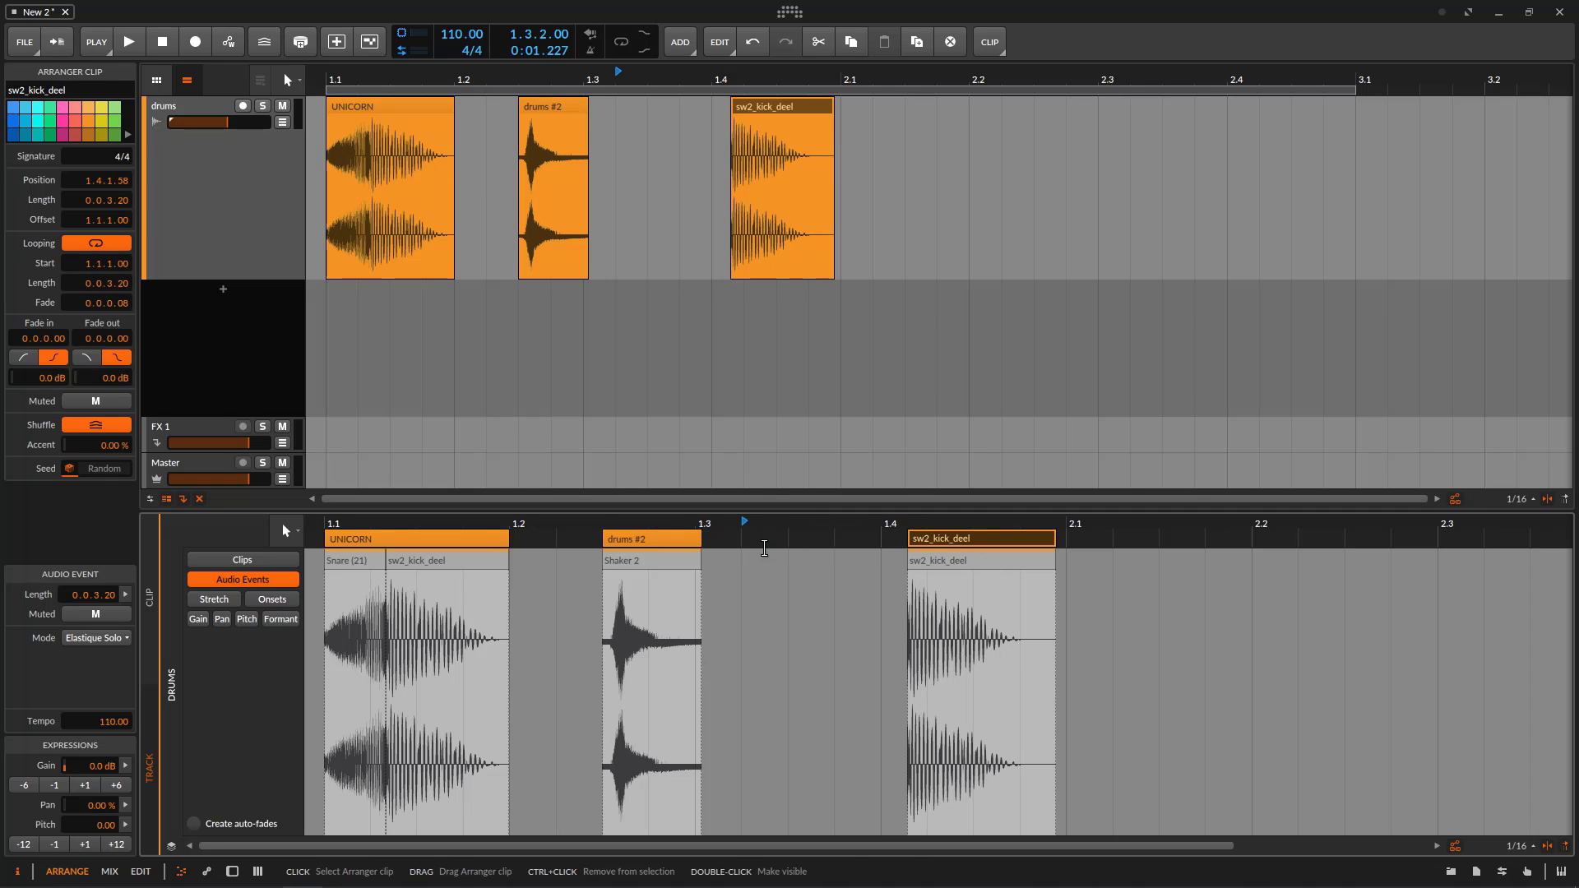
{"action": "left_click_drag", "start_coordinate": [649, 543], "coordinate": [768, 543]}
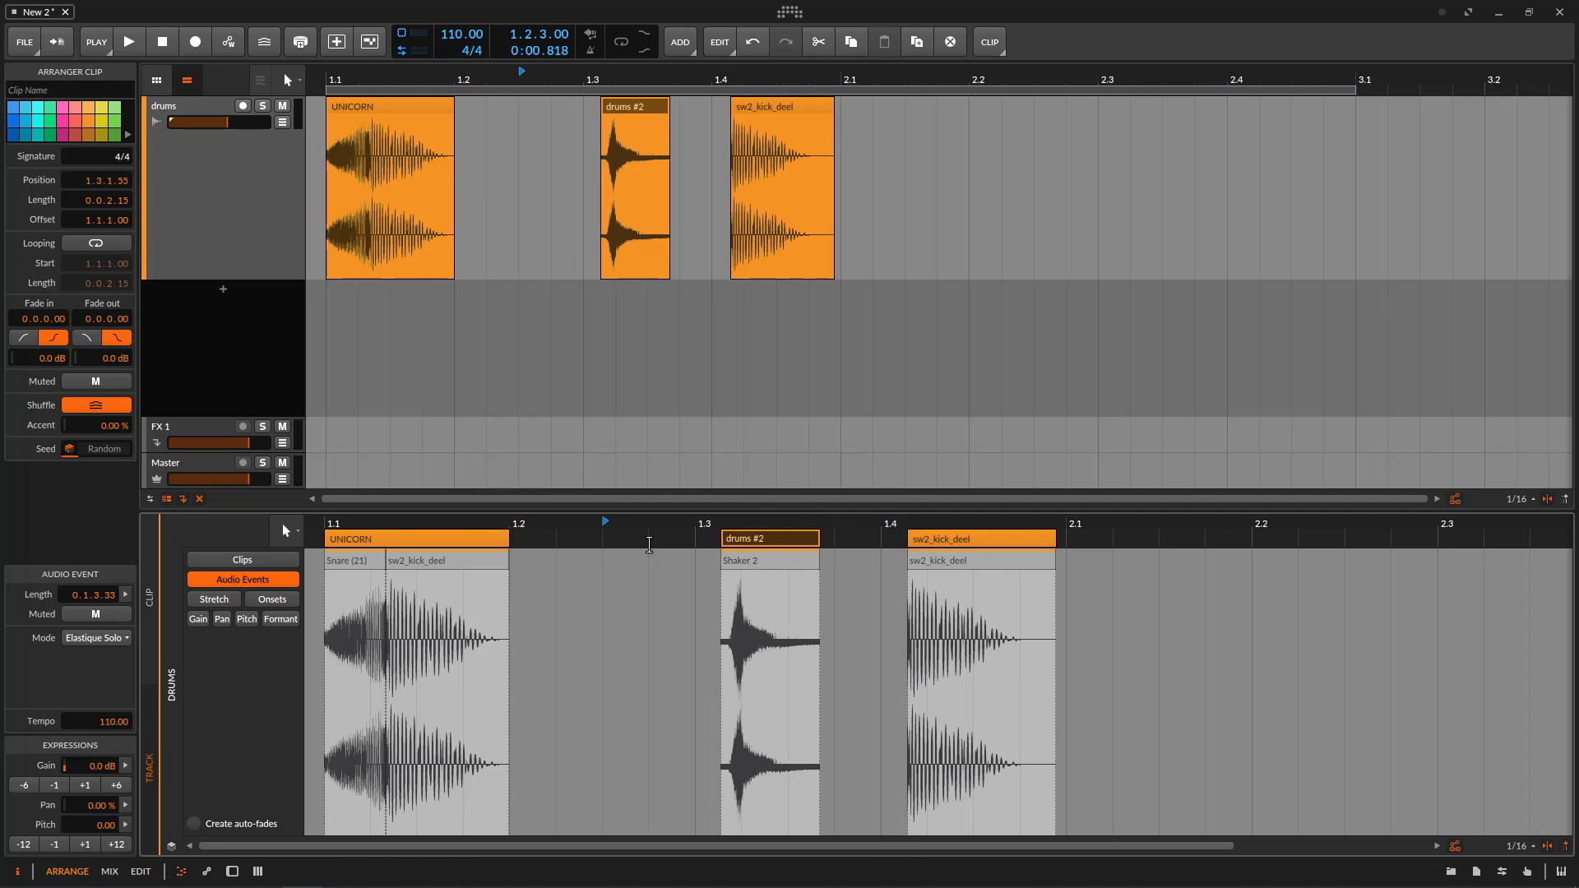
{"action": "left_click_drag", "start_coordinate": [508, 540], "coordinate": [692, 550]}
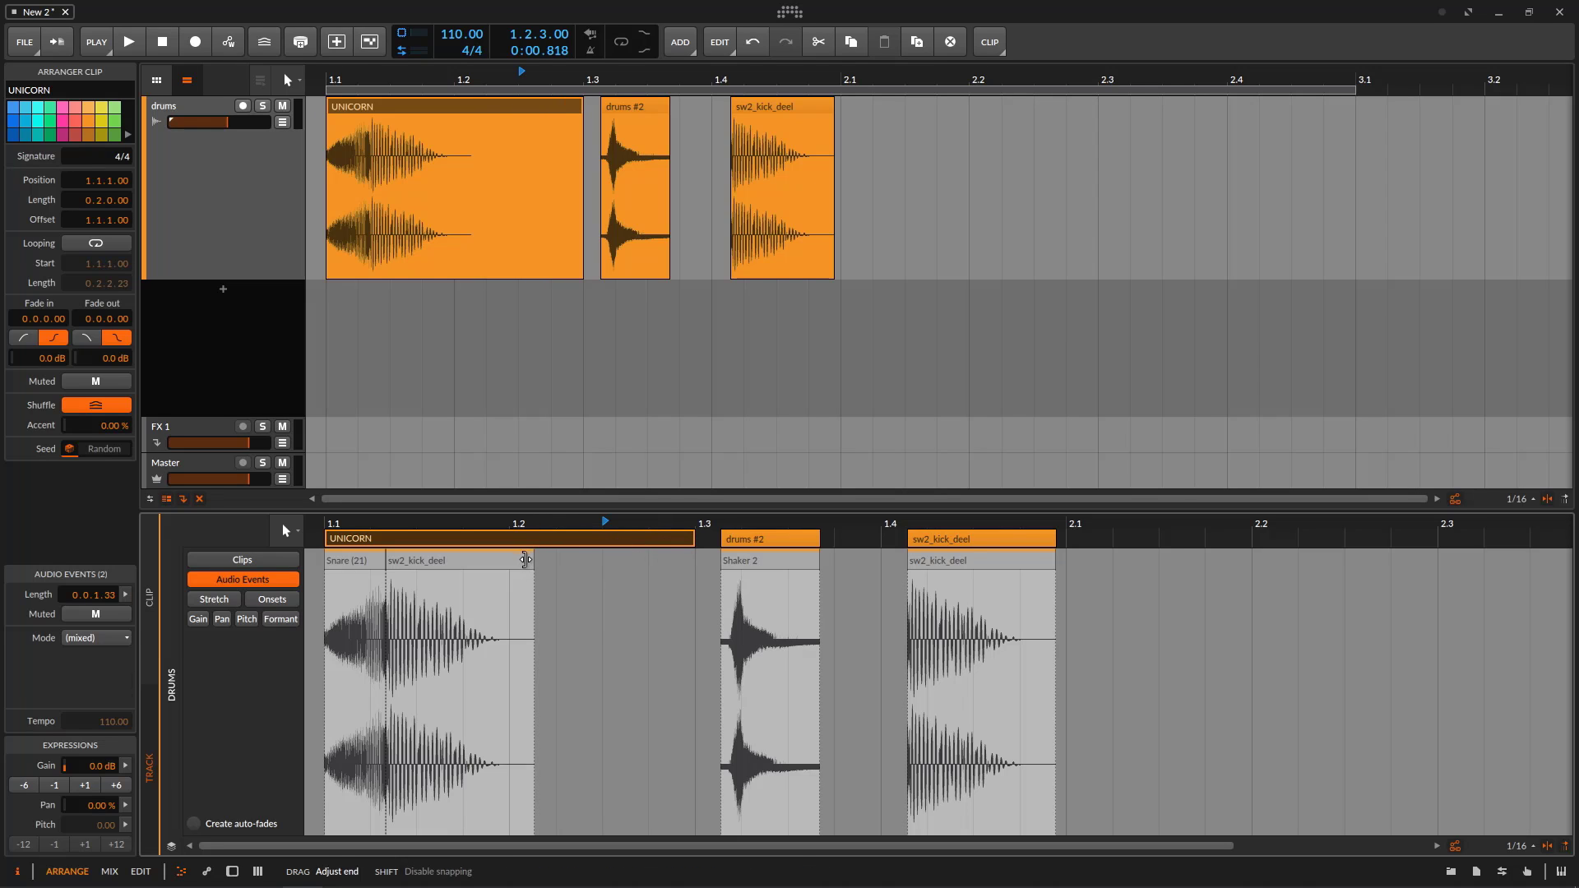
Shorten the kick event and move the Shaker 2 event into UNICORN, trimming its end.
{"action": "left_click_drag", "start_coordinate": [530, 559], "coordinate": [457, 576]}
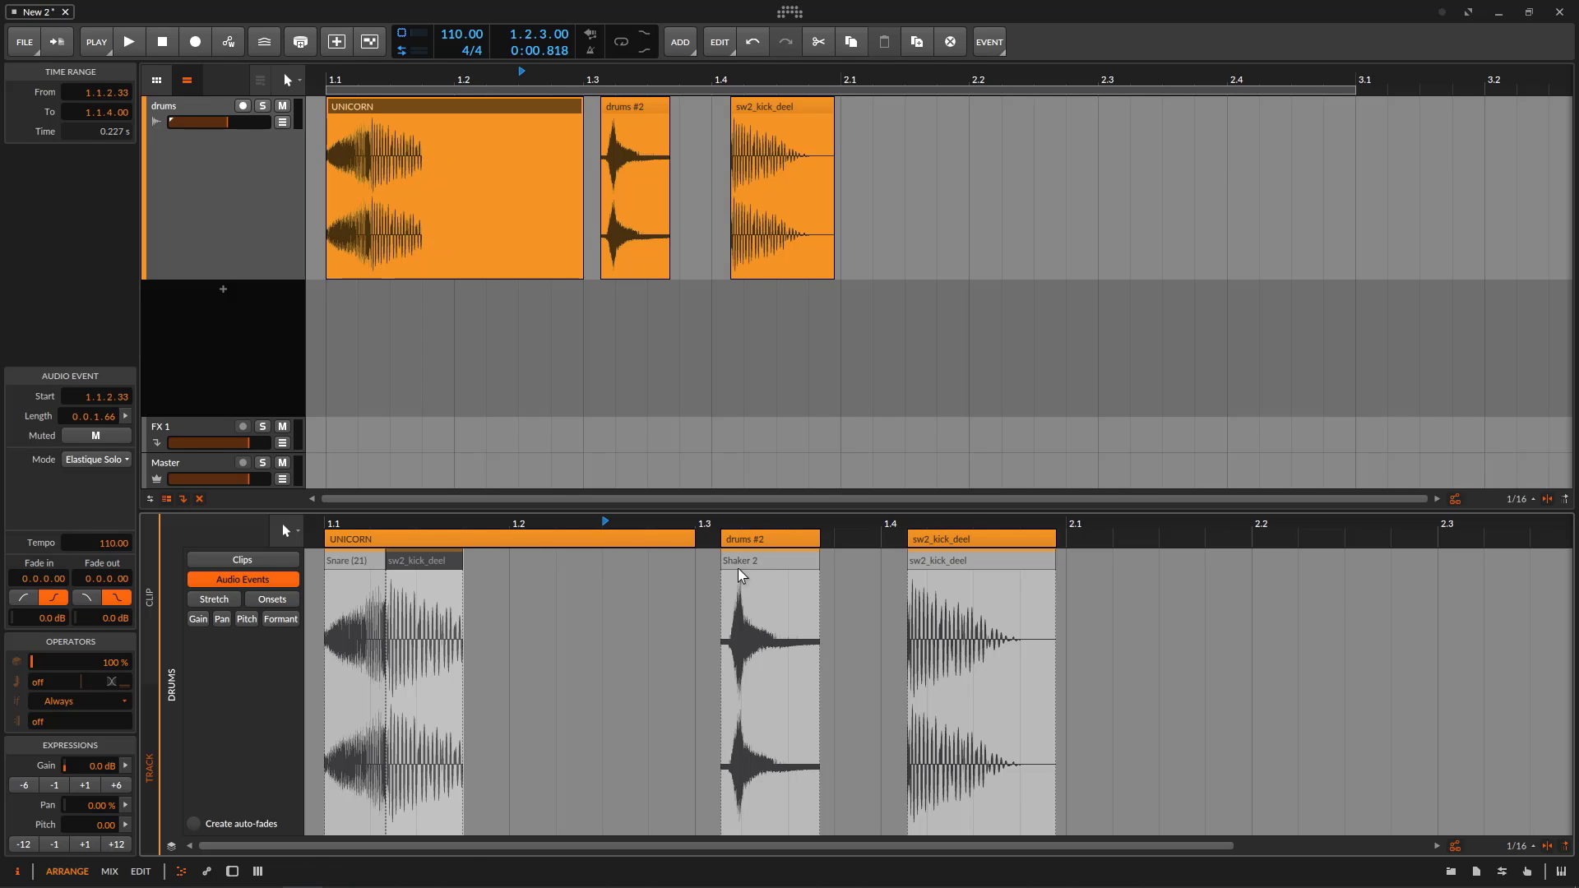
{"action": "left_click_drag", "start_coordinate": [757, 564], "coordinate": [535, 582]}
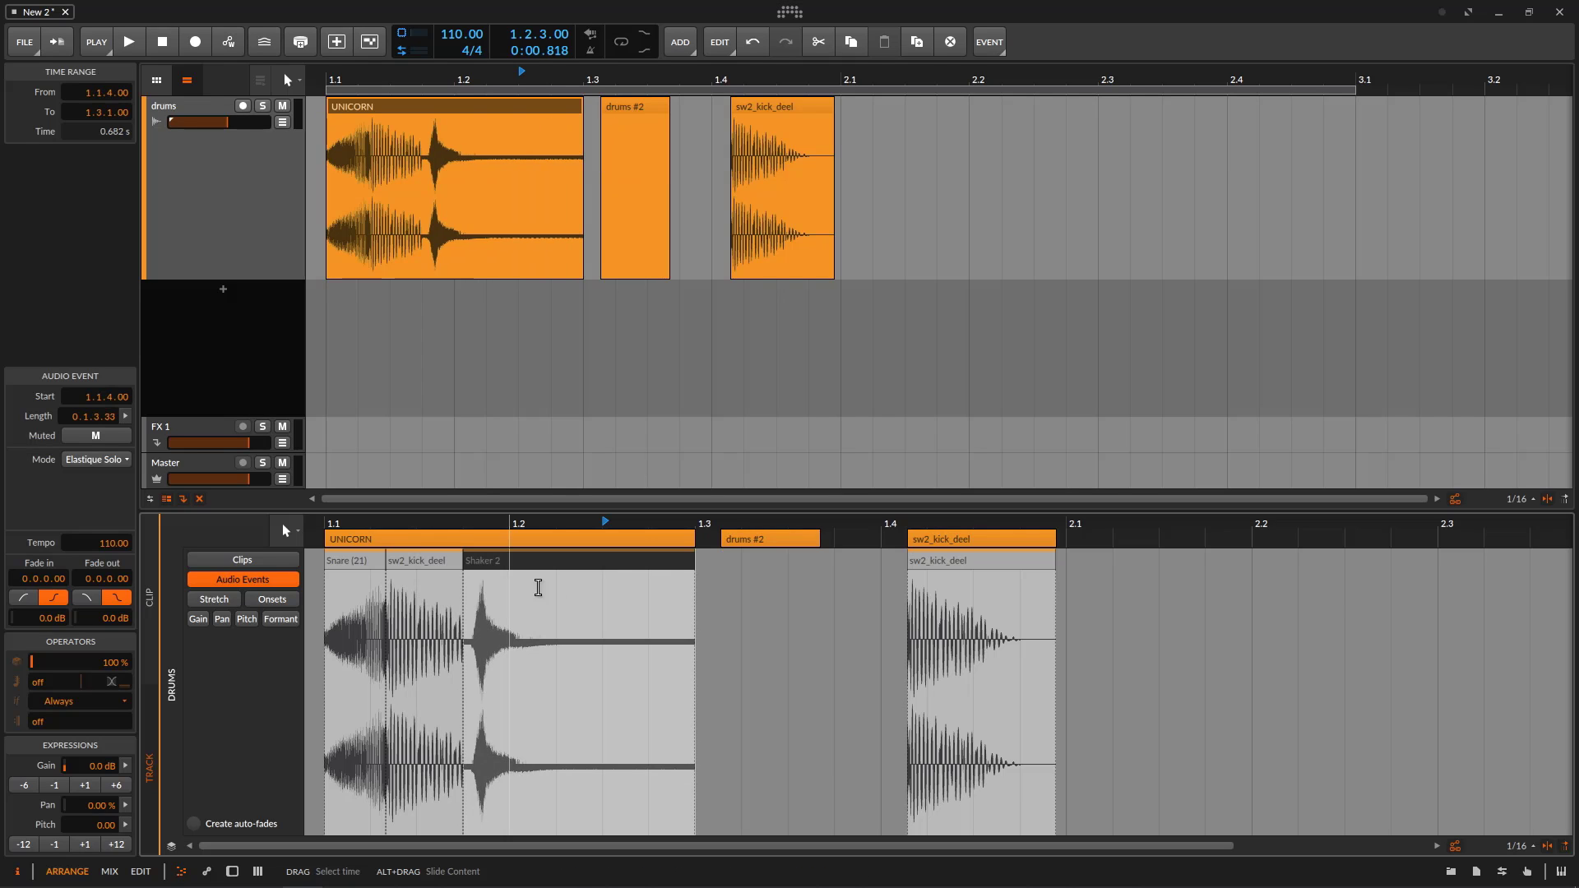
{"action": "left_click_drag", "start_coordinate": [693, 561], "coordinate": [540, 576]}
Delete the emptied drums #2 clip and move the last kick event into UNICORN.
{"action": "left_click", "coordinate": [485, 541]}
{"action": "left_click", "coordinate": [762, 540]}
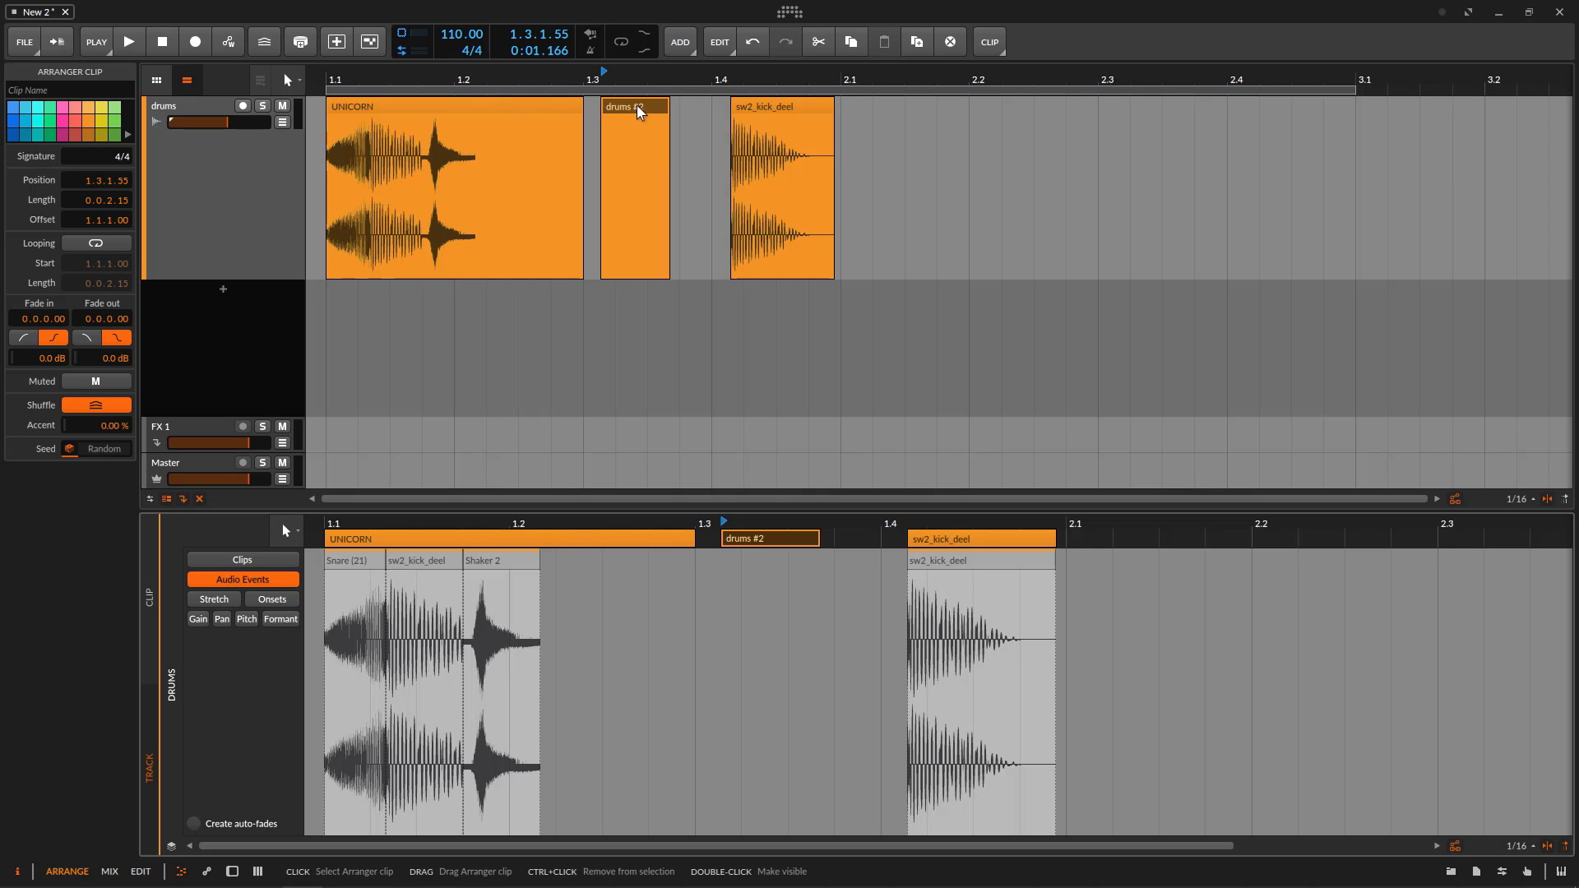
{"action": "key", "text": "Delete"}
{"action": "left_click", "coordinate": [981, 566]}
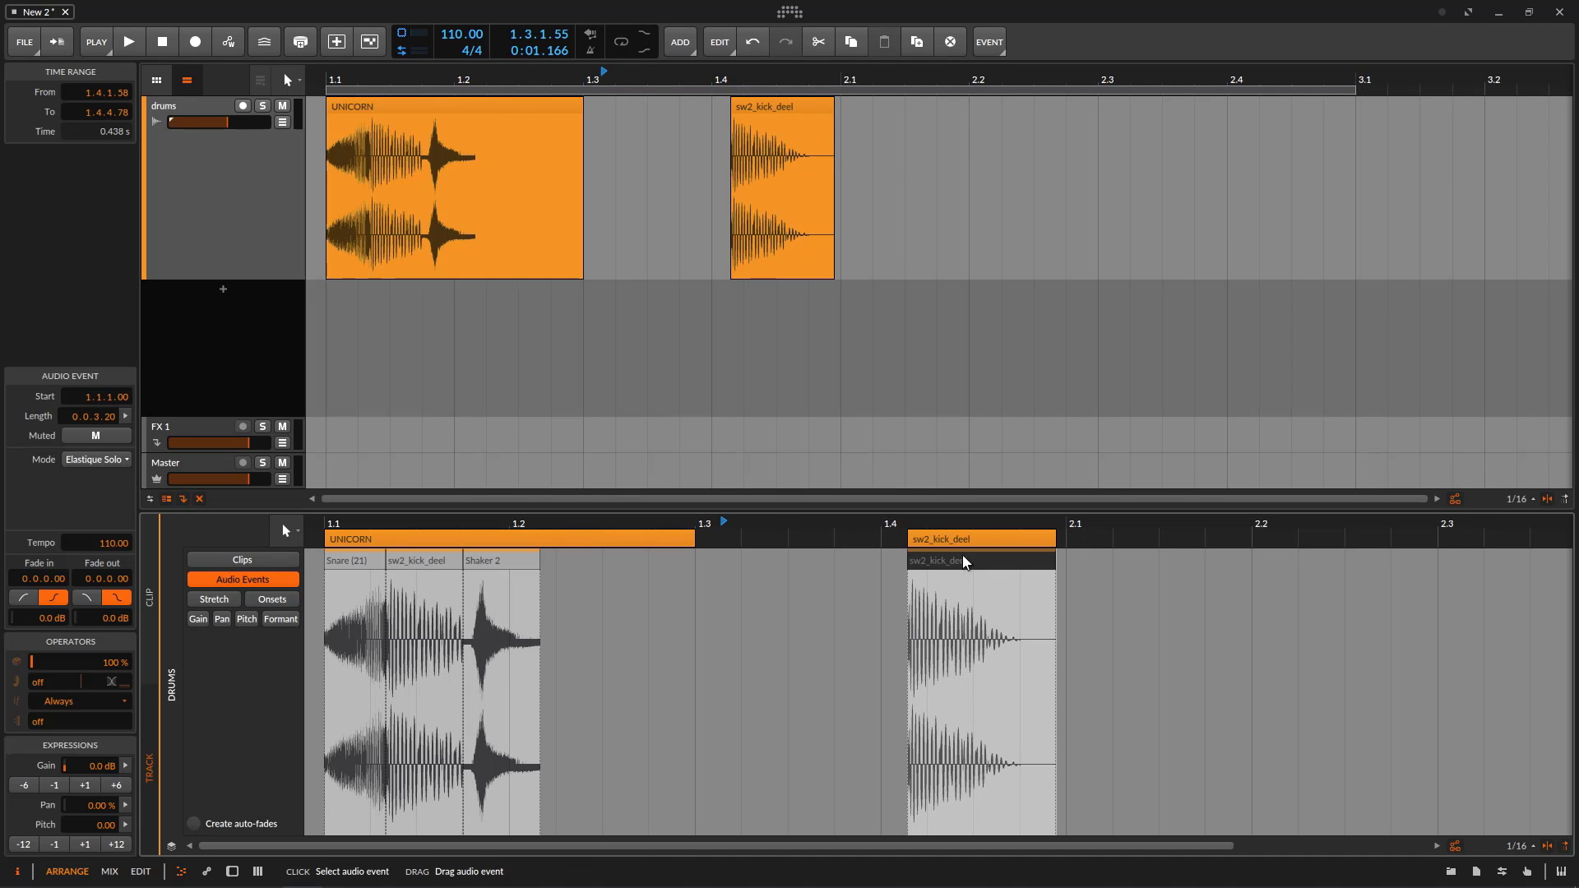
{"action": "left_click_drag", "start_coordinate": [987, 567], "coordinate": [605, 581]}
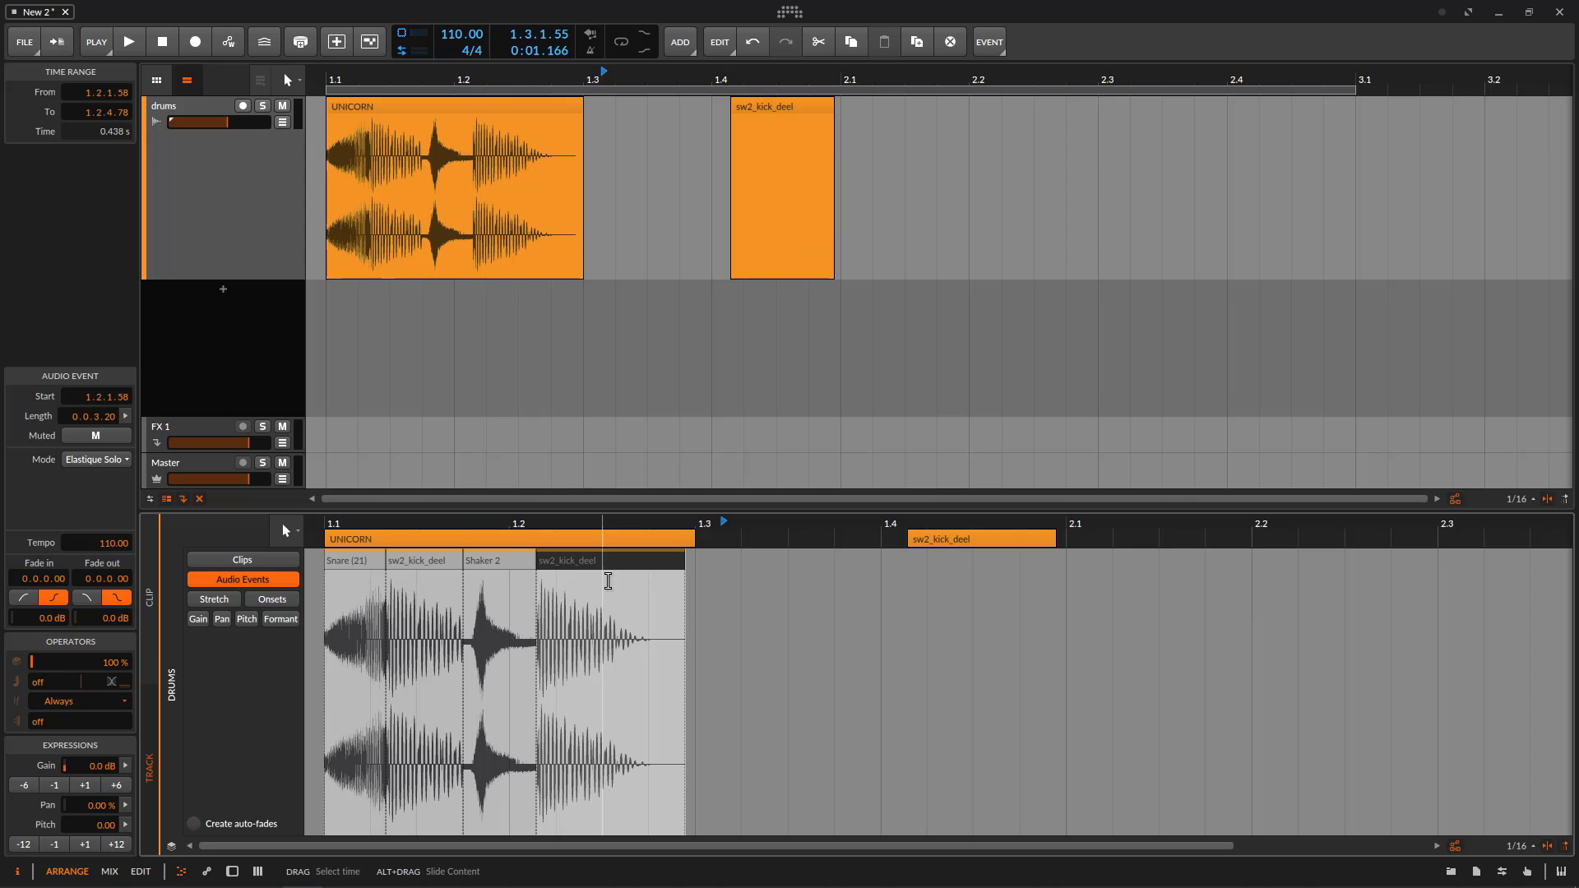
Delete the emptied sw2_kick_deel clip and zoom the editor in on UNICORN's events.
{"action": "left_click", "coordinate": [941, 535]}
{"action": "key", "text": "Delete"}
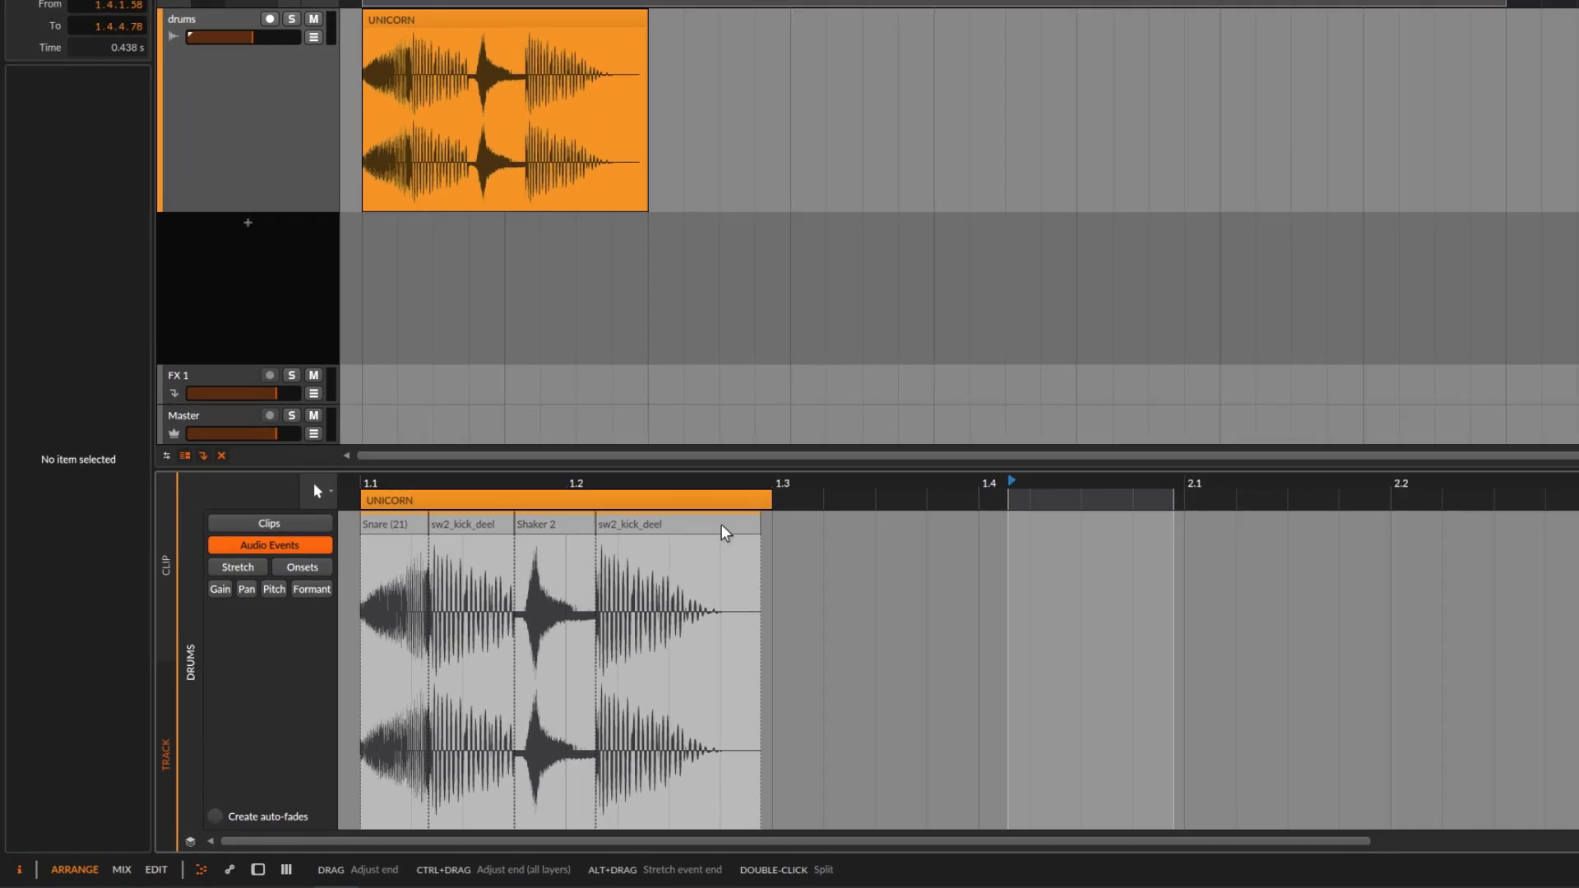
{"action": "left_click", "coordinate": [670, 566]}
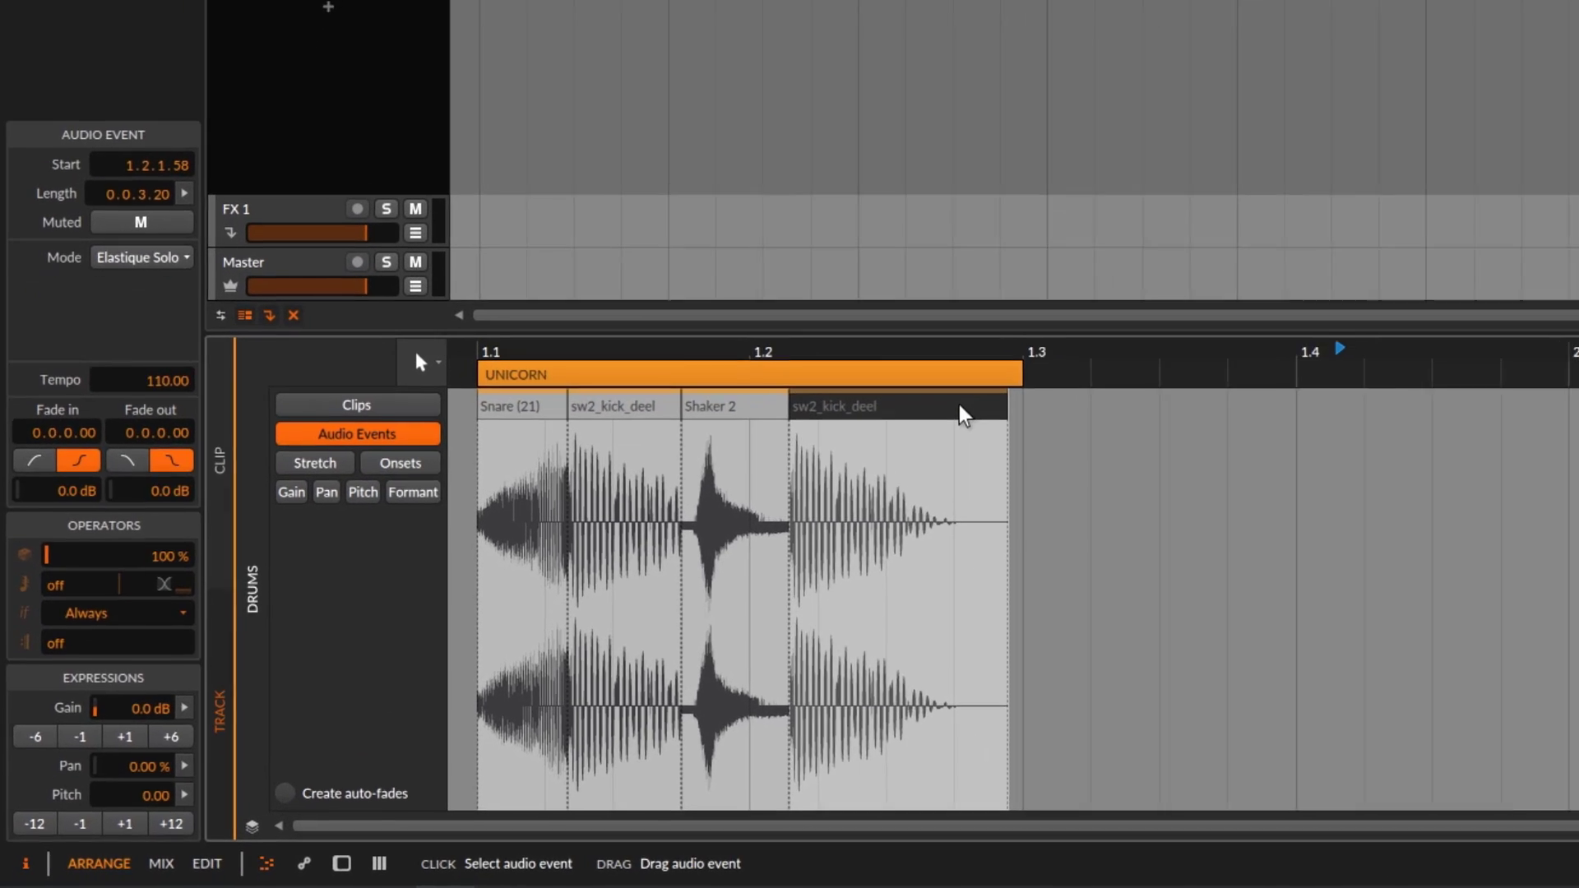
{"action": "left_click_drag", "start_coordinate": [734, 341], "coordinate": [909, 447]}
Reverse and shorten the Shaker 2 event, then start the last kick at 1.2.1.00.
{"action": "left_click", "coordinate": [835, 421]}
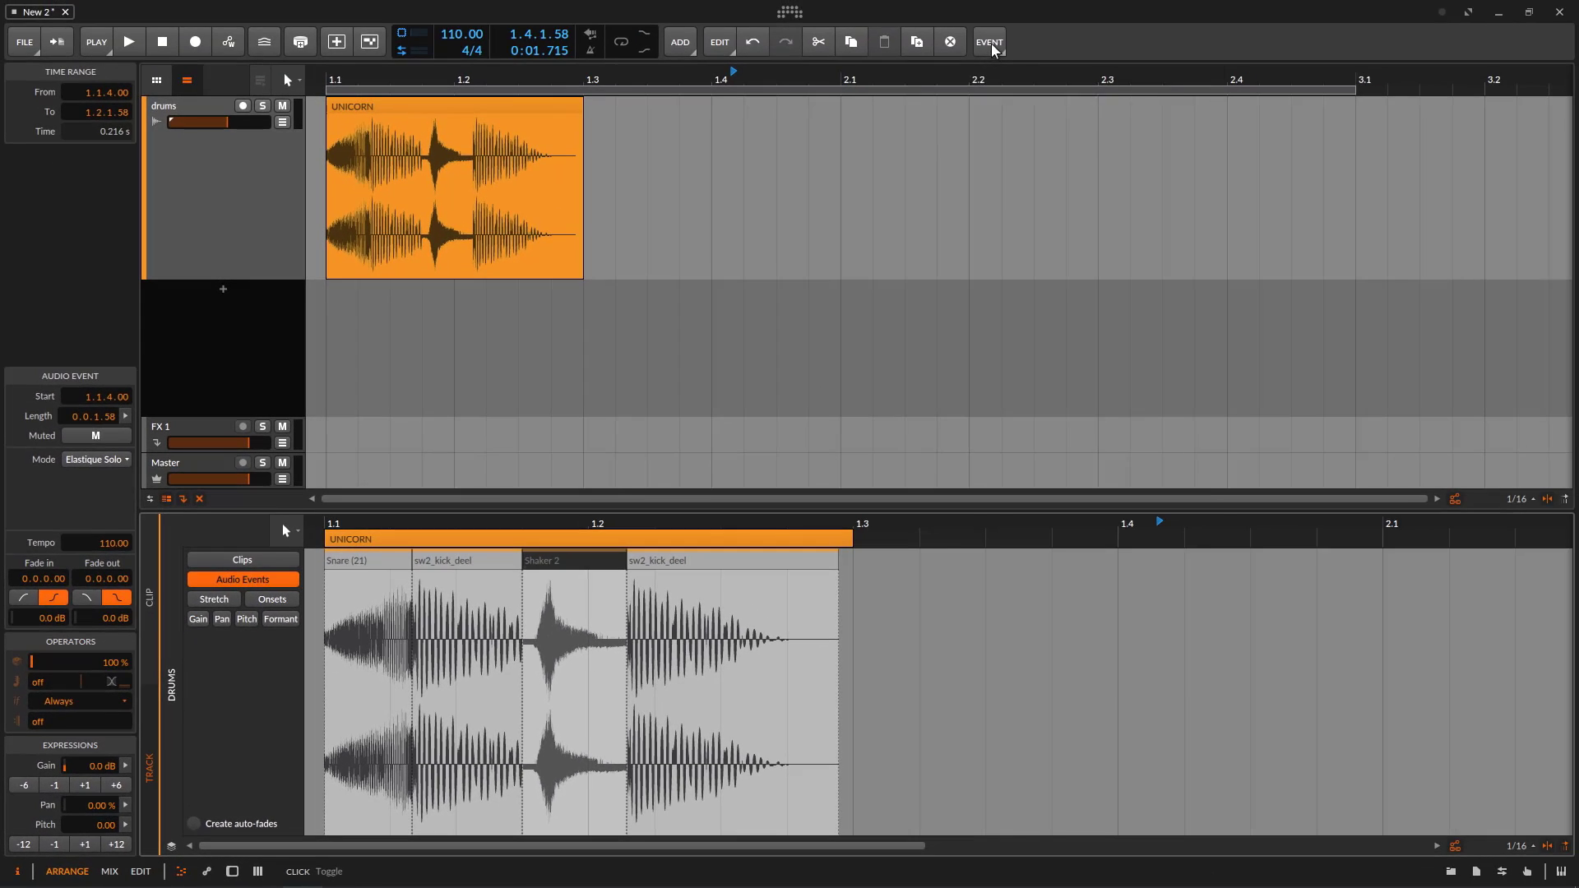
{"action": "left_click", "coordinate": [990, 45]}
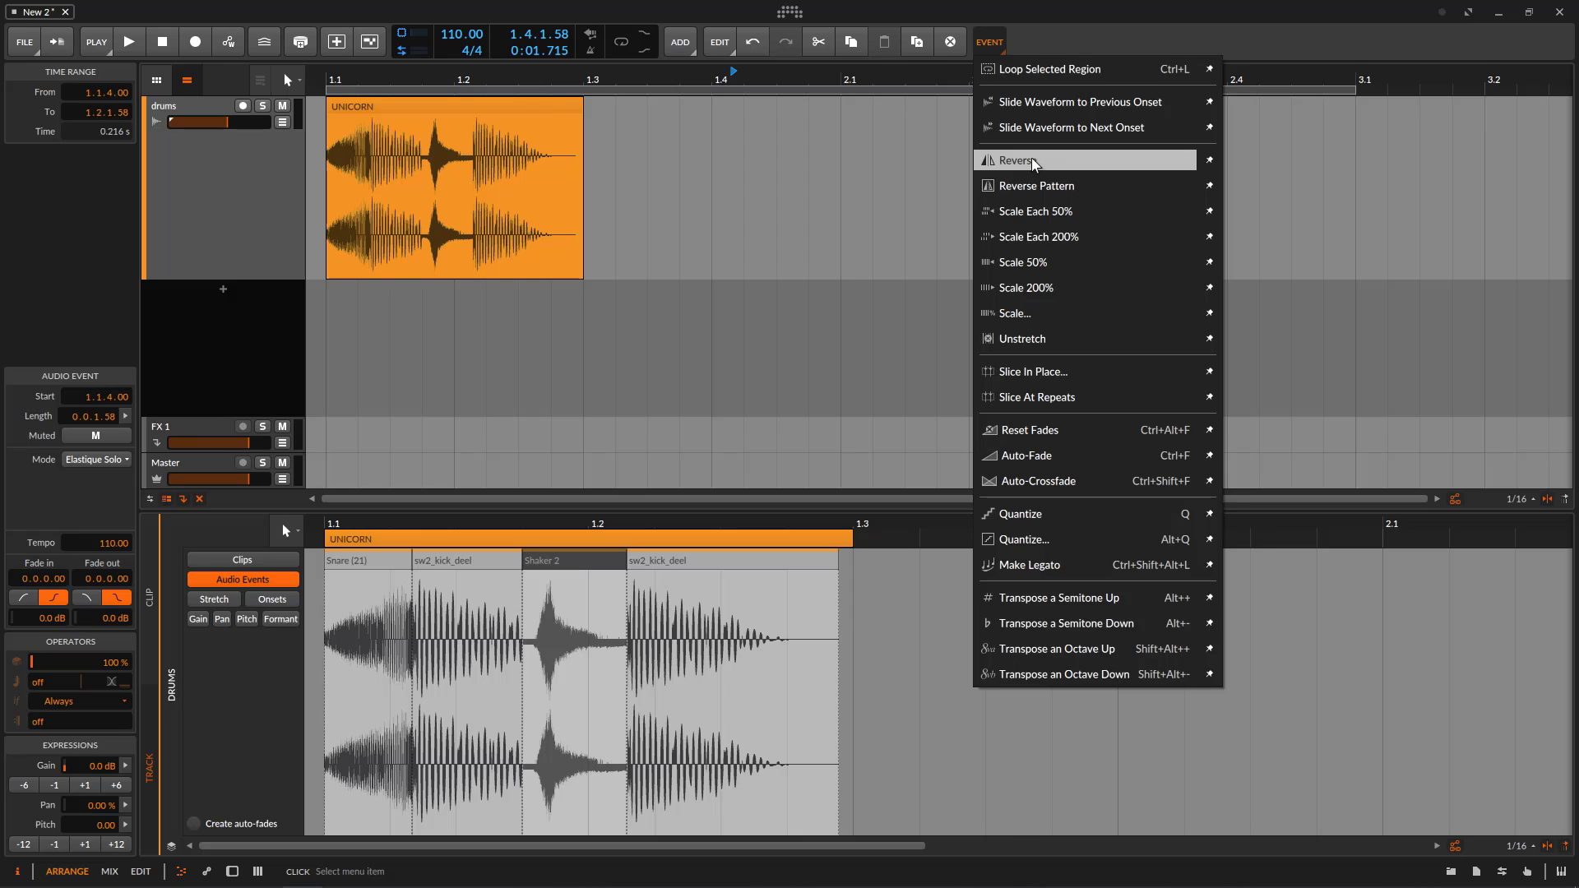
{"action": "left_click", "coordinate": [1035, 163]}
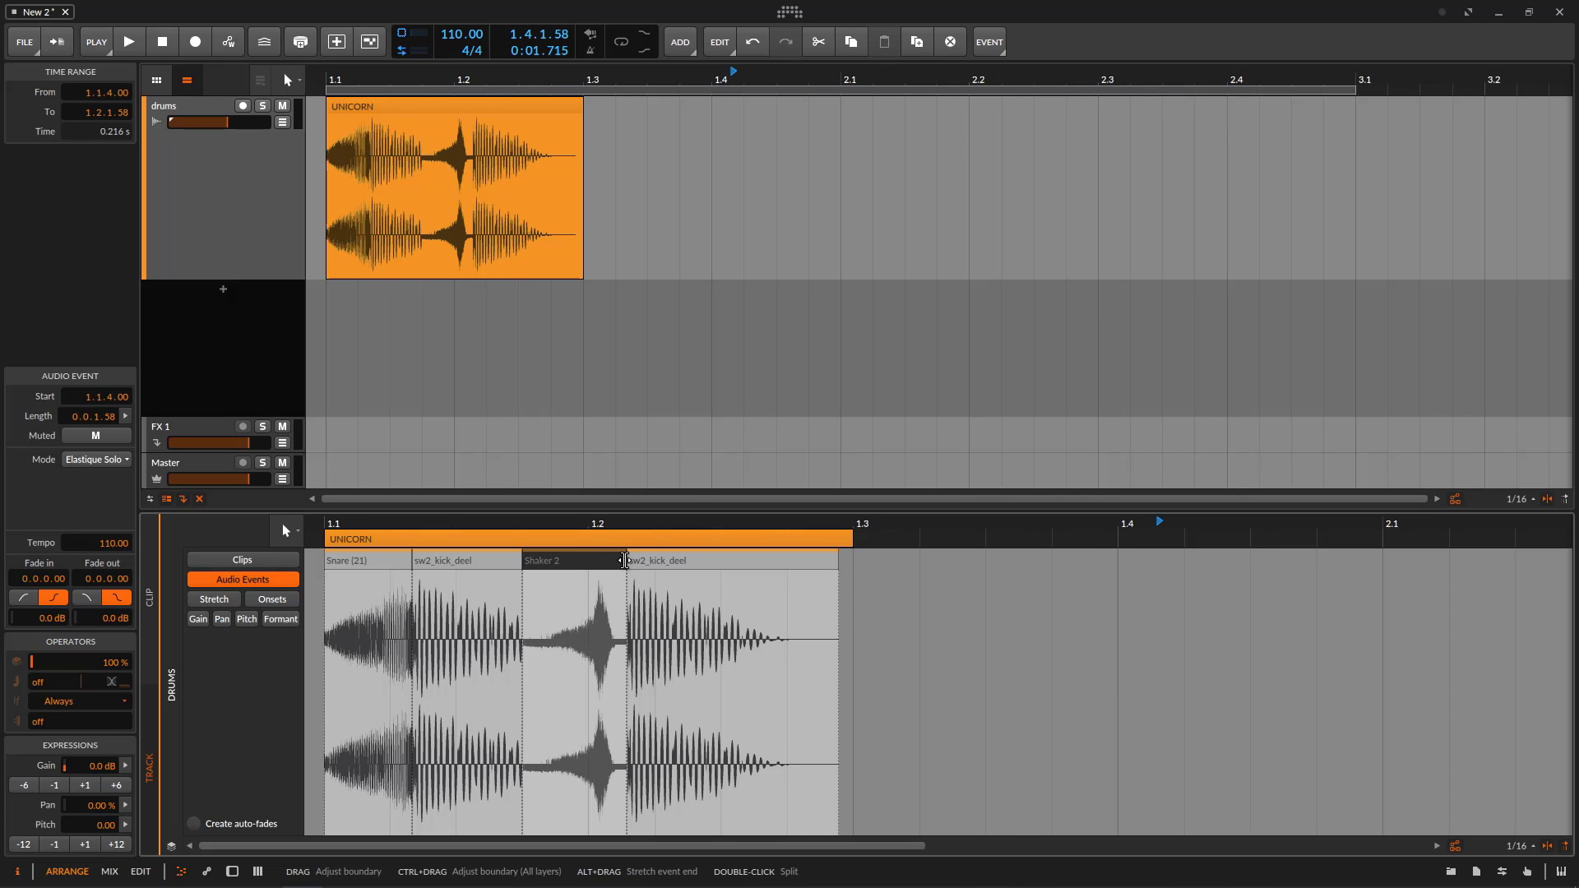
{"action": "mouse_move", "coordinate": [625, 554]}
{"action": "left_mouse_down"}
{"action": "mouse_move", "coordinate": [611, 559]}
{"action": "mouse_move", "coordinate": [625, 566]}
{"action": "left_mouse_up"}
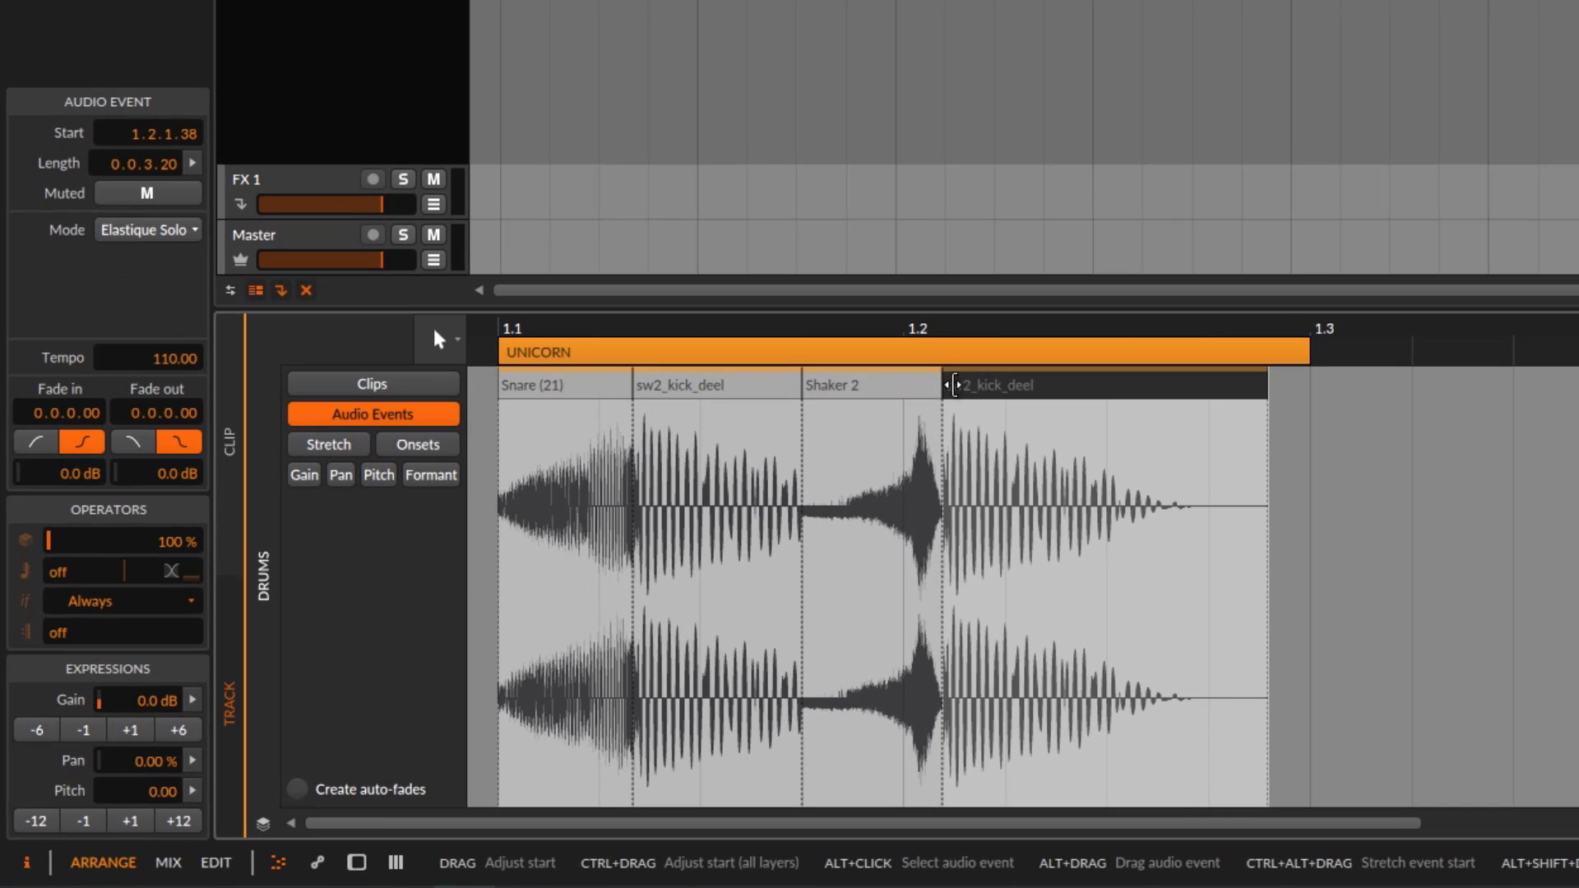
{"action": "left_click_drag", "start_coordinate": [806, 463], "coordinate": [795, 474]}
{"action": "left_click_drag", "start_coordinate": [935, 400], "coordinate": [927, 406]}
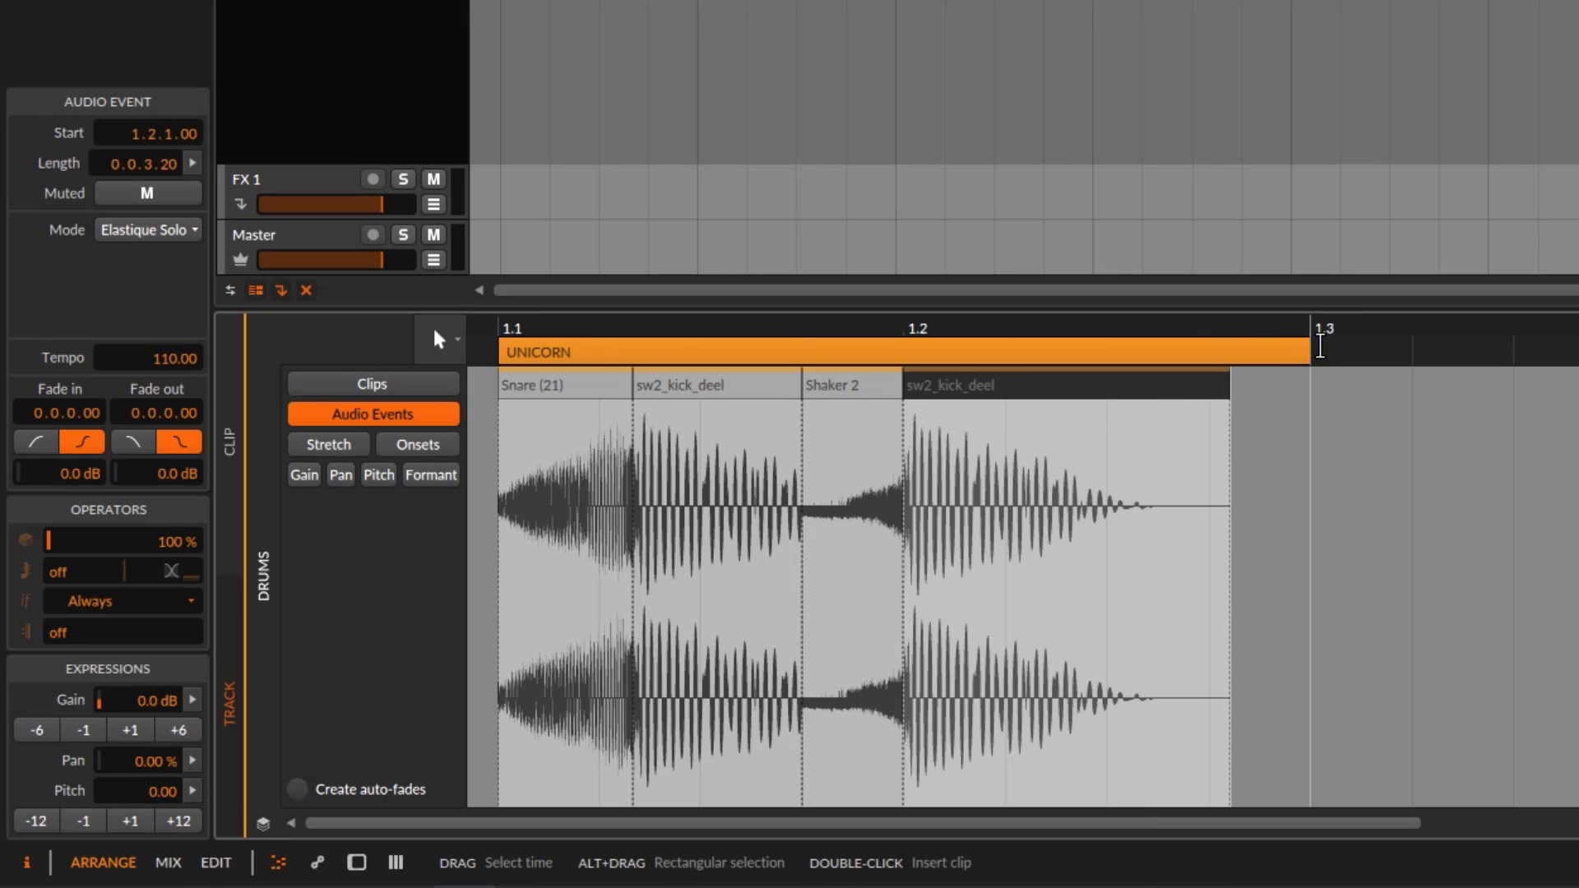
Lengthen the last kick with a 0.0.0.42 fade-in and 0.0.1.39 fade-out, fade out the first kick, and play back.
{"action": "mouse_move", "coordinate": [1222, 384]}
{"action": "left_mouse_down"}
{"action": "mouse_move", "coordinate": [1174, 395]}
{"action": "mouse_move", "coordinate": [1307, 404]}
{"action": "left_mouse_up"}
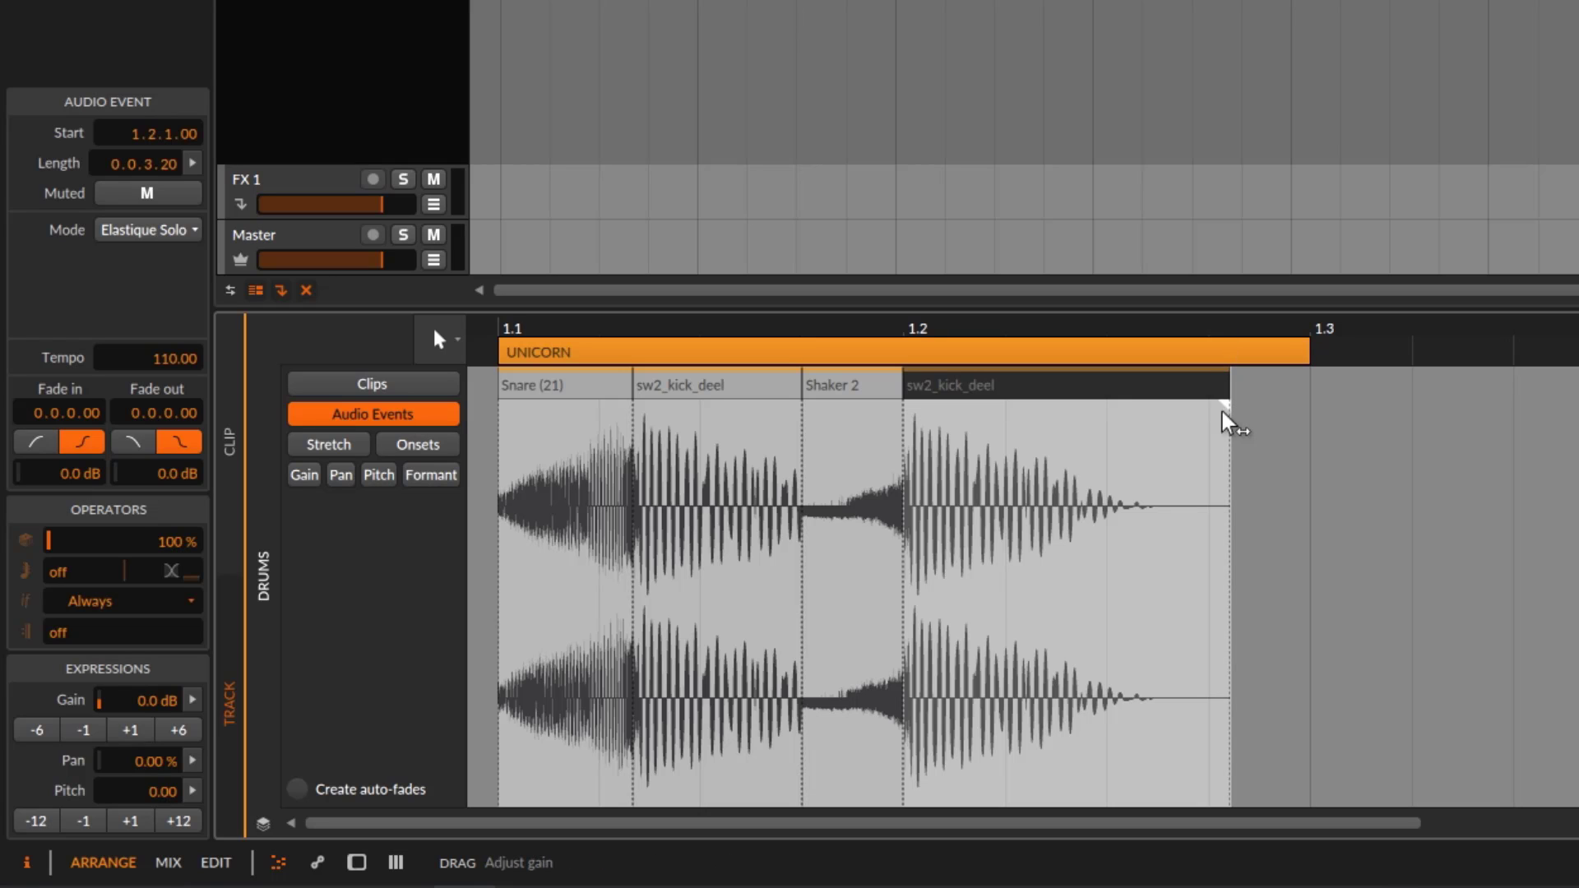
{"action": "left_click_drag", "start_coordinate": [1209, 417], "coordinate": [1113, 436]}
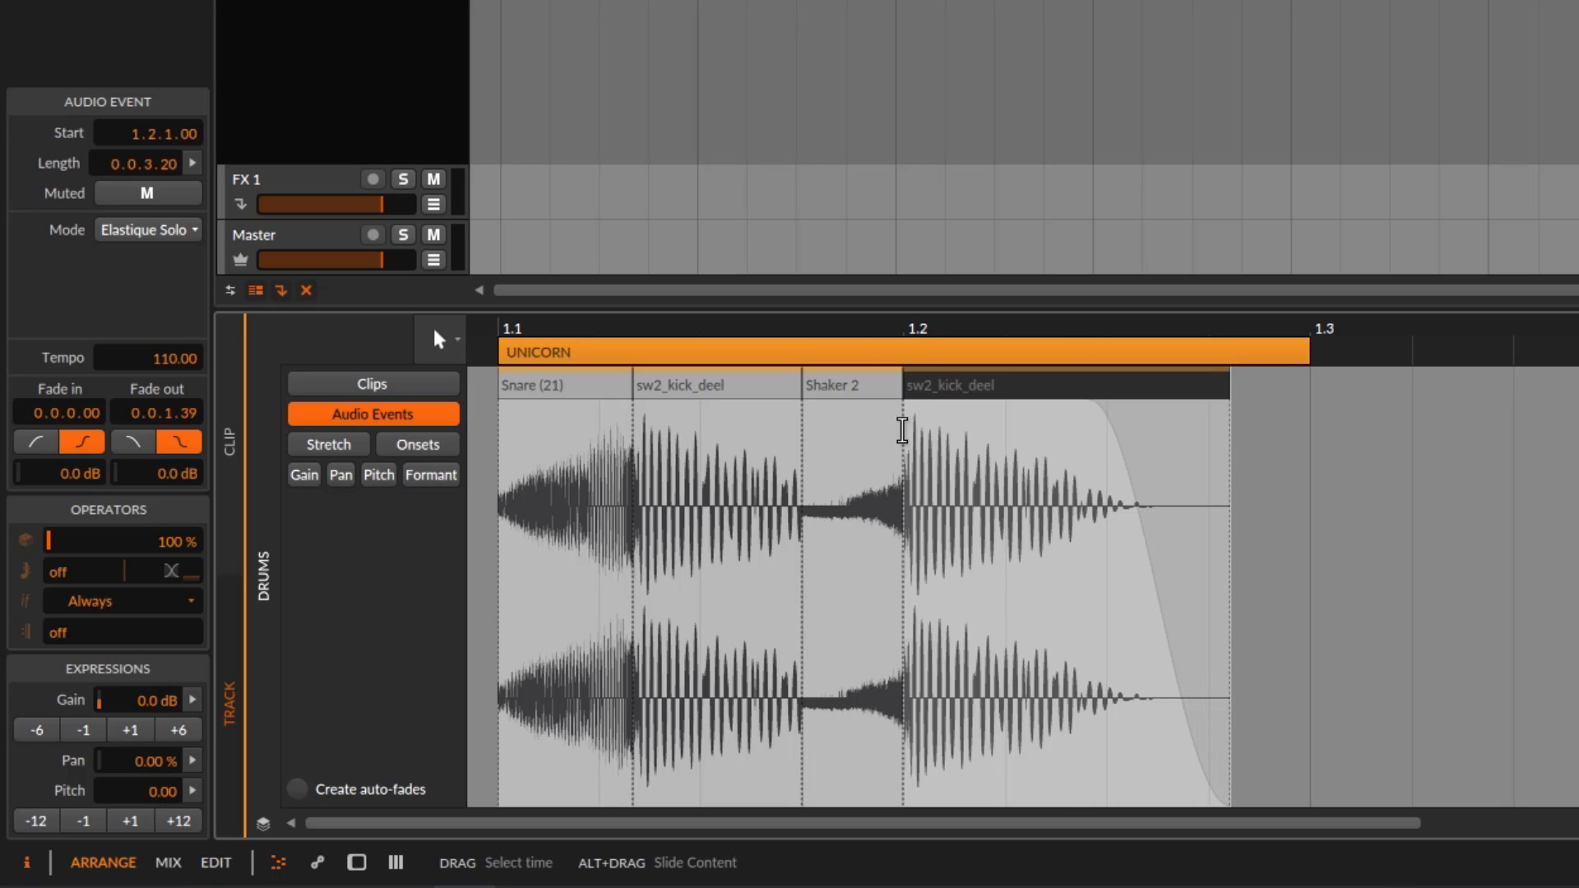
{"action": "left_click_drag", "start_coordinate": [913, 415], "coordinate": [952, 417]}
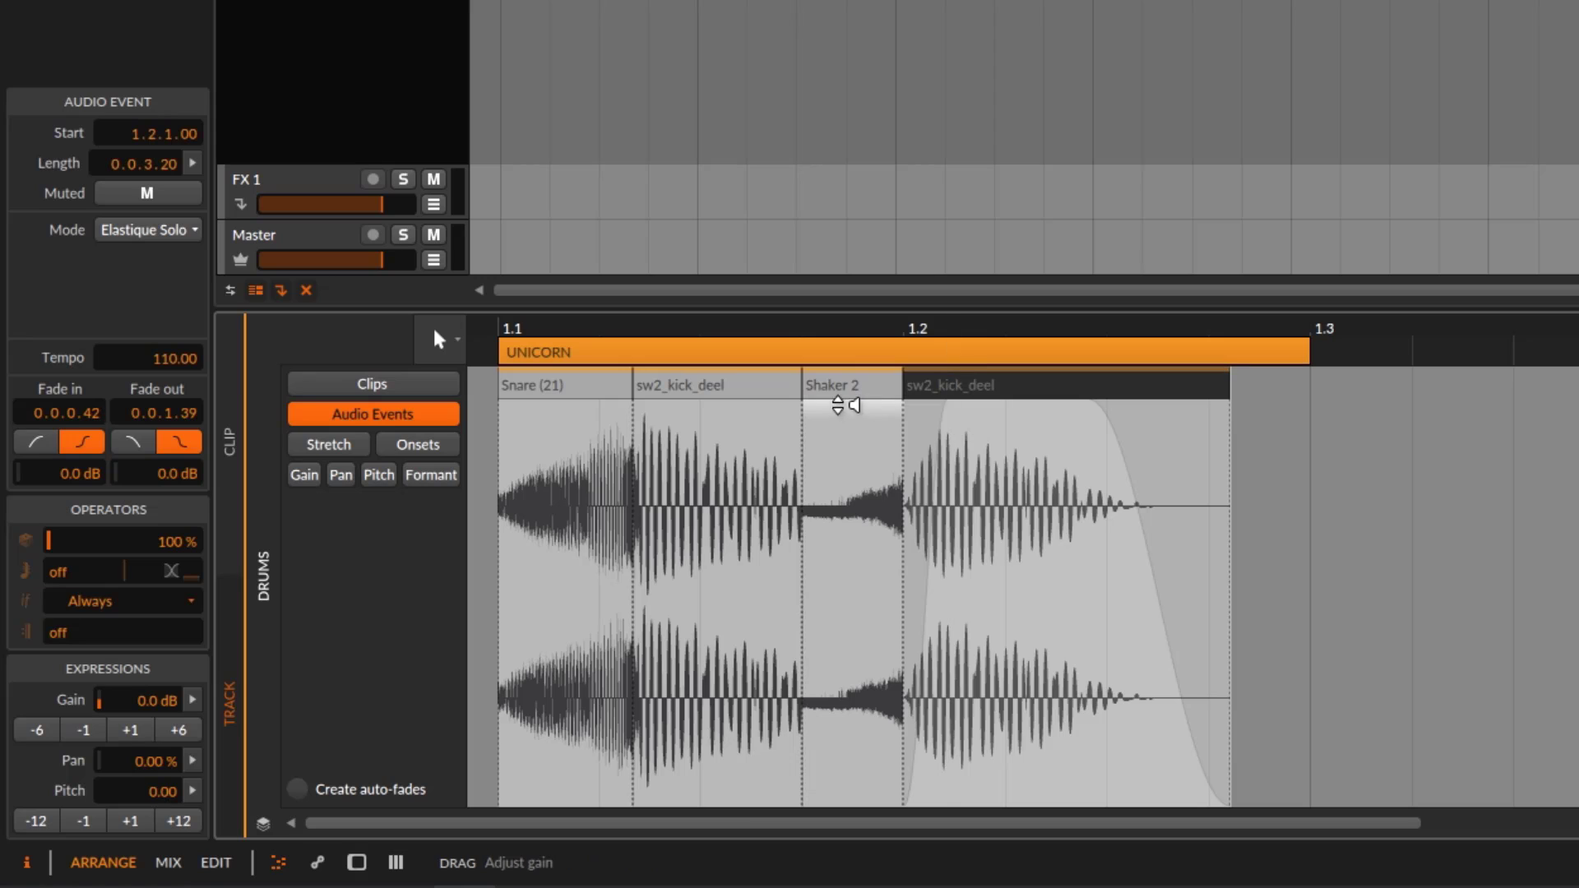
{"action": "left_click_drag", "start_coordinate": [755, 420], "coordinate": [733, 412]}
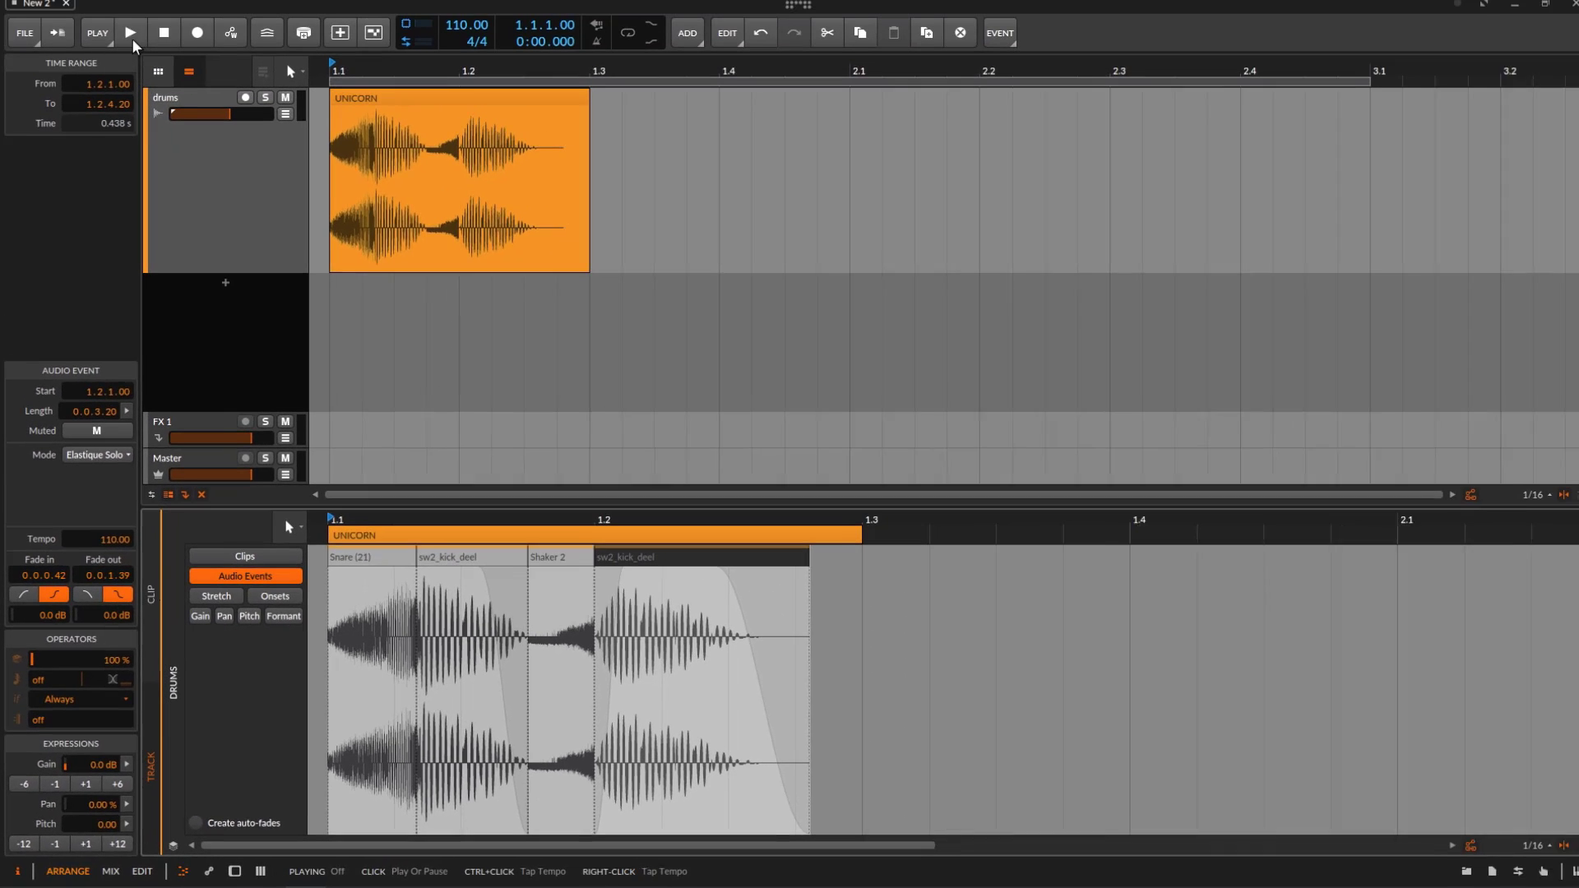
{"action": "left_click", "coordinate": [129, 42]}
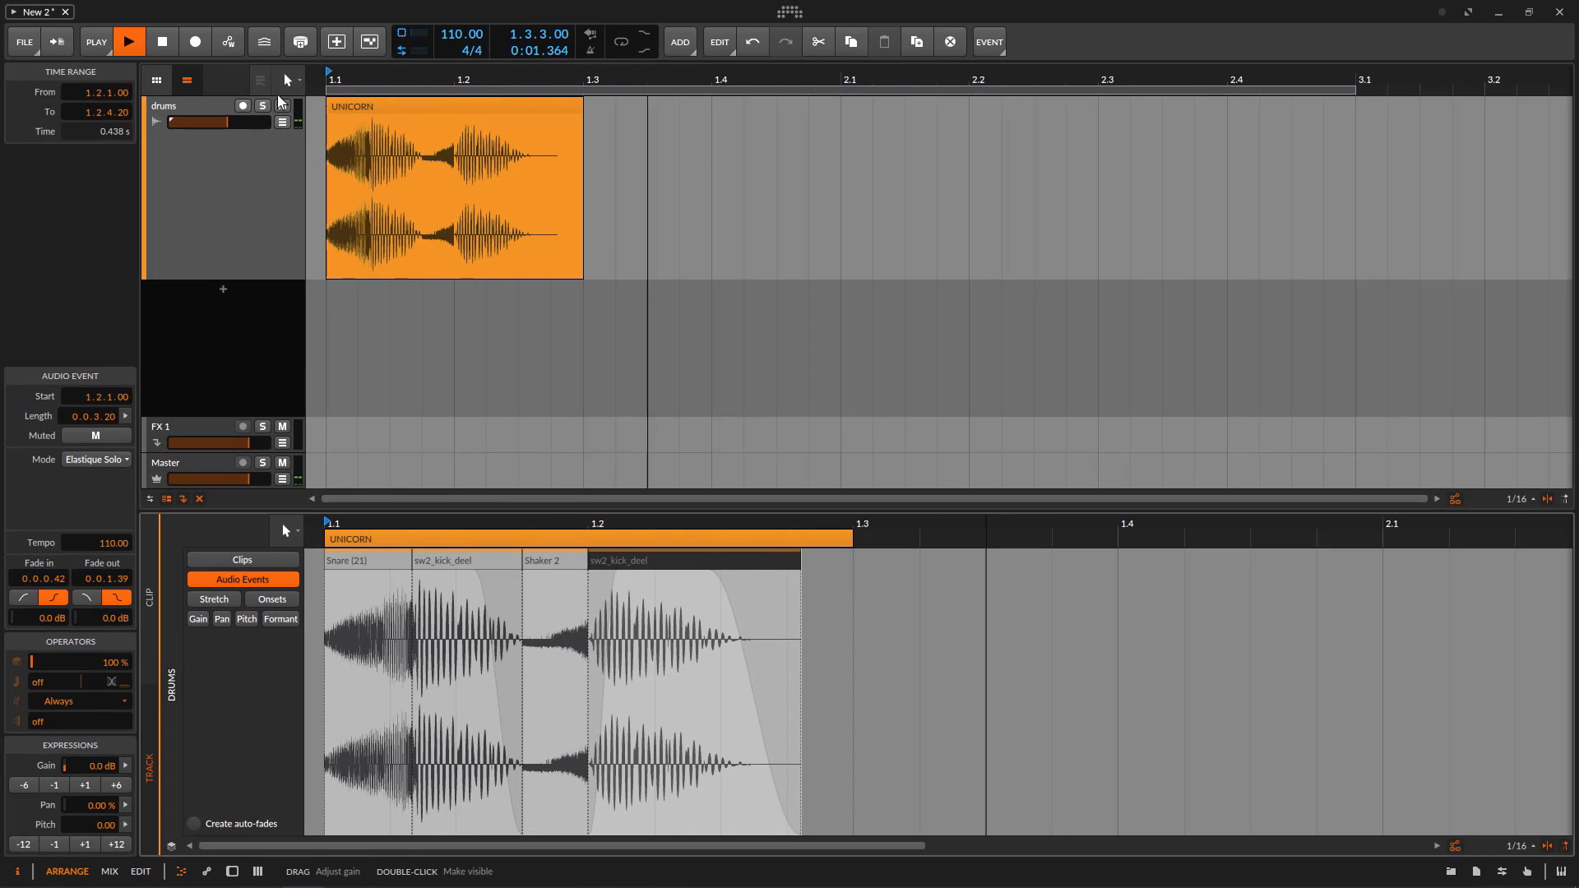
{"action": "left_click", "coordinate": [162, 43]}
{"action": "left_click", "coordinate": [134, 42]}
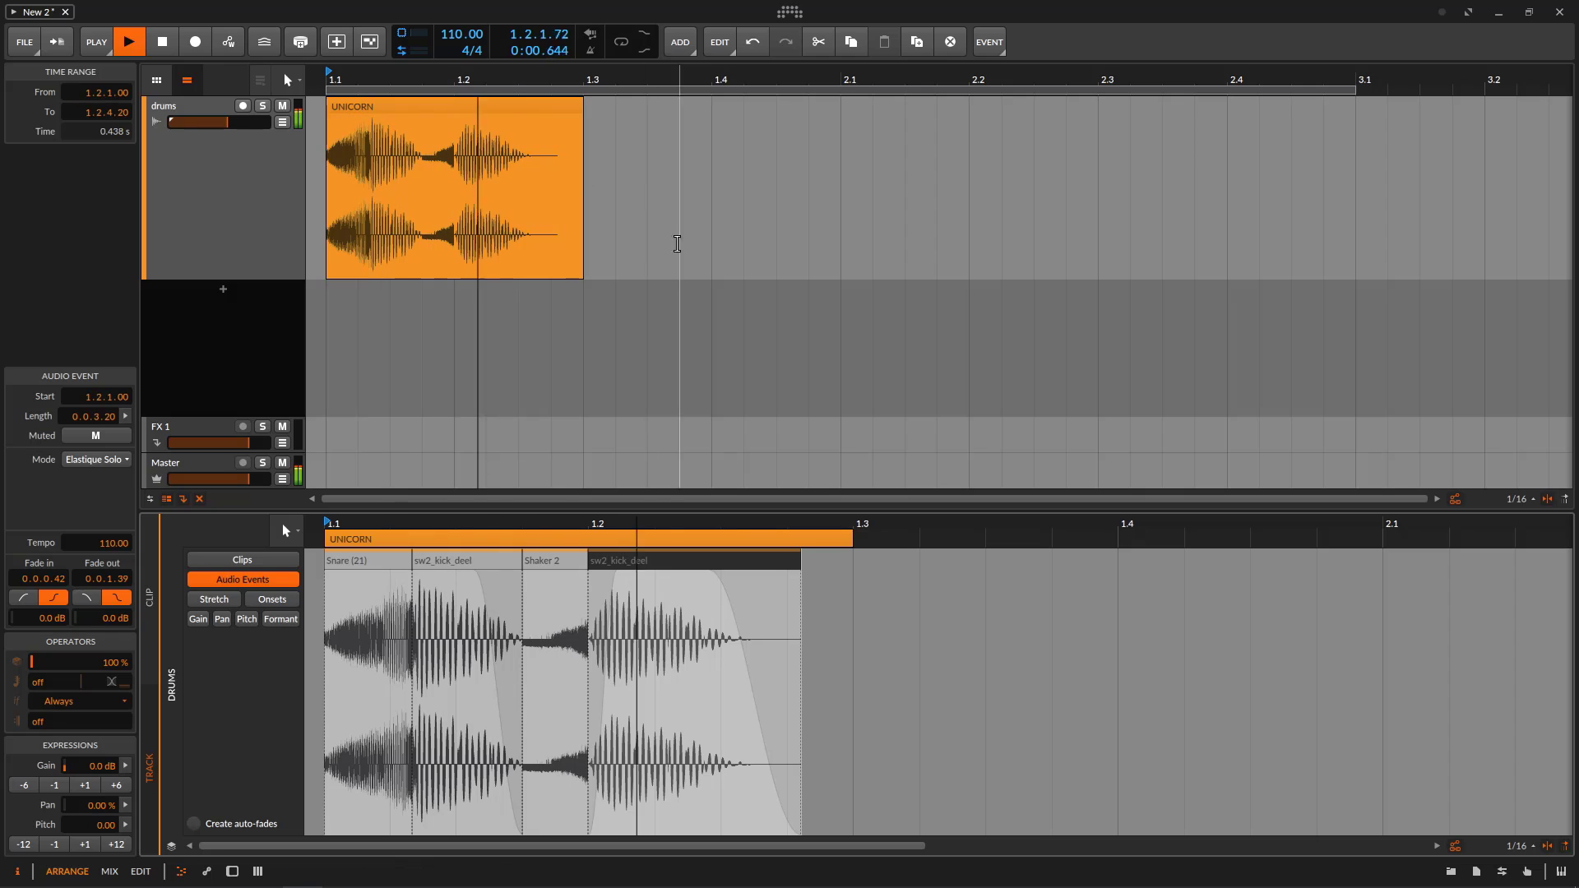
{"action": "key", "text": "space"}
{"action": "left_click", "coordinate": [457, 111]}
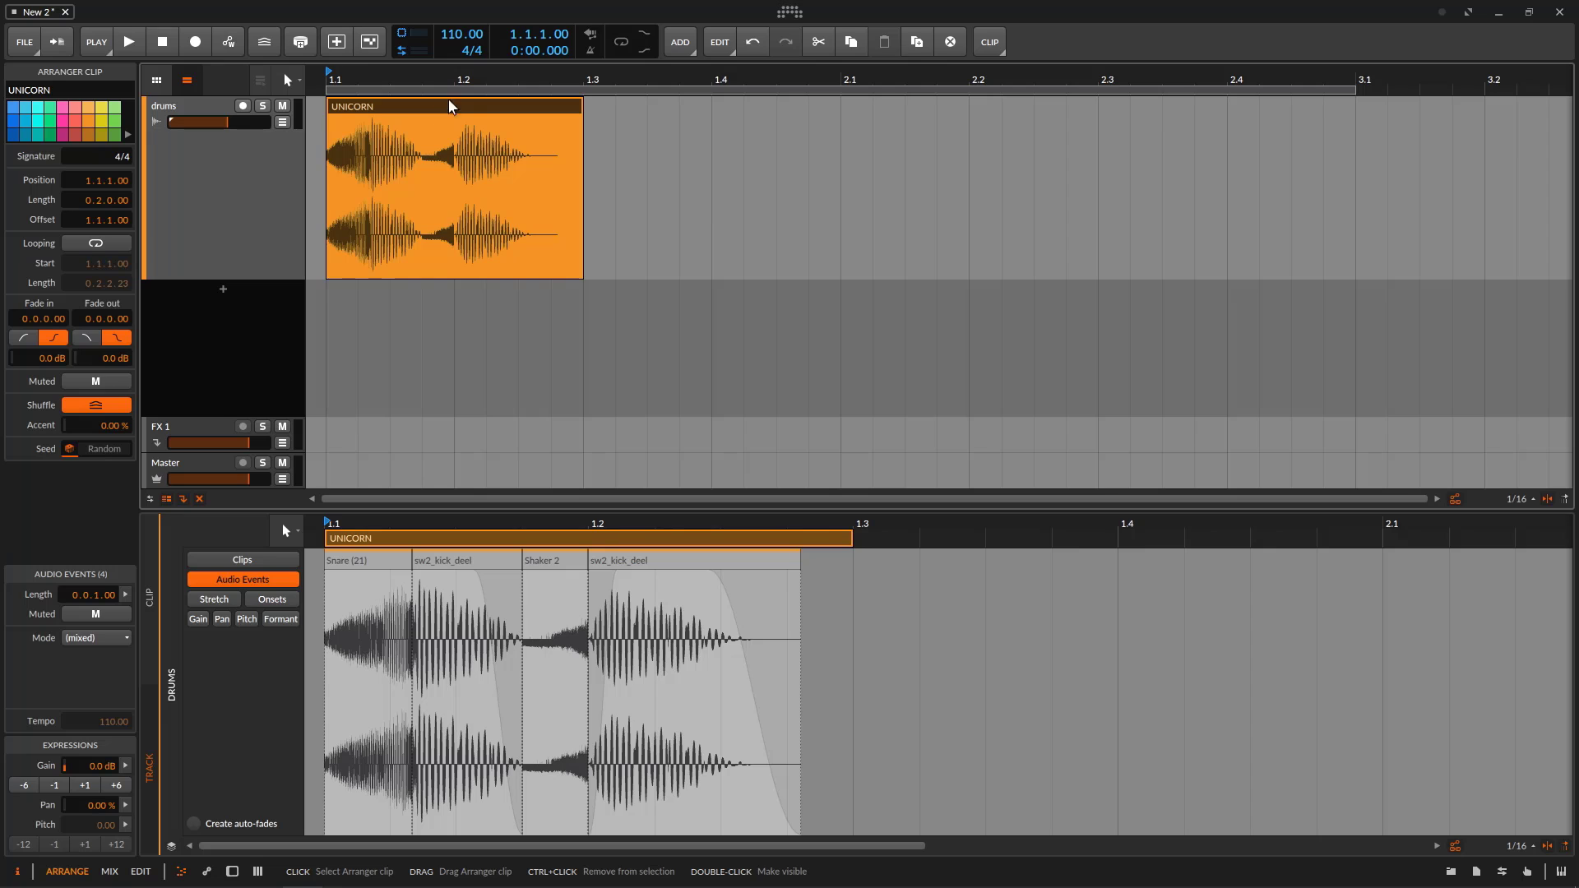
Duplicate UNICORN with Ctrl+D and place the copy at 1.4.1.00 with a 0.0.2.47 fade-in.
{"action": "left_click_drag", "start_coordinate": [855, 576], "coordinate": [321, 575]}
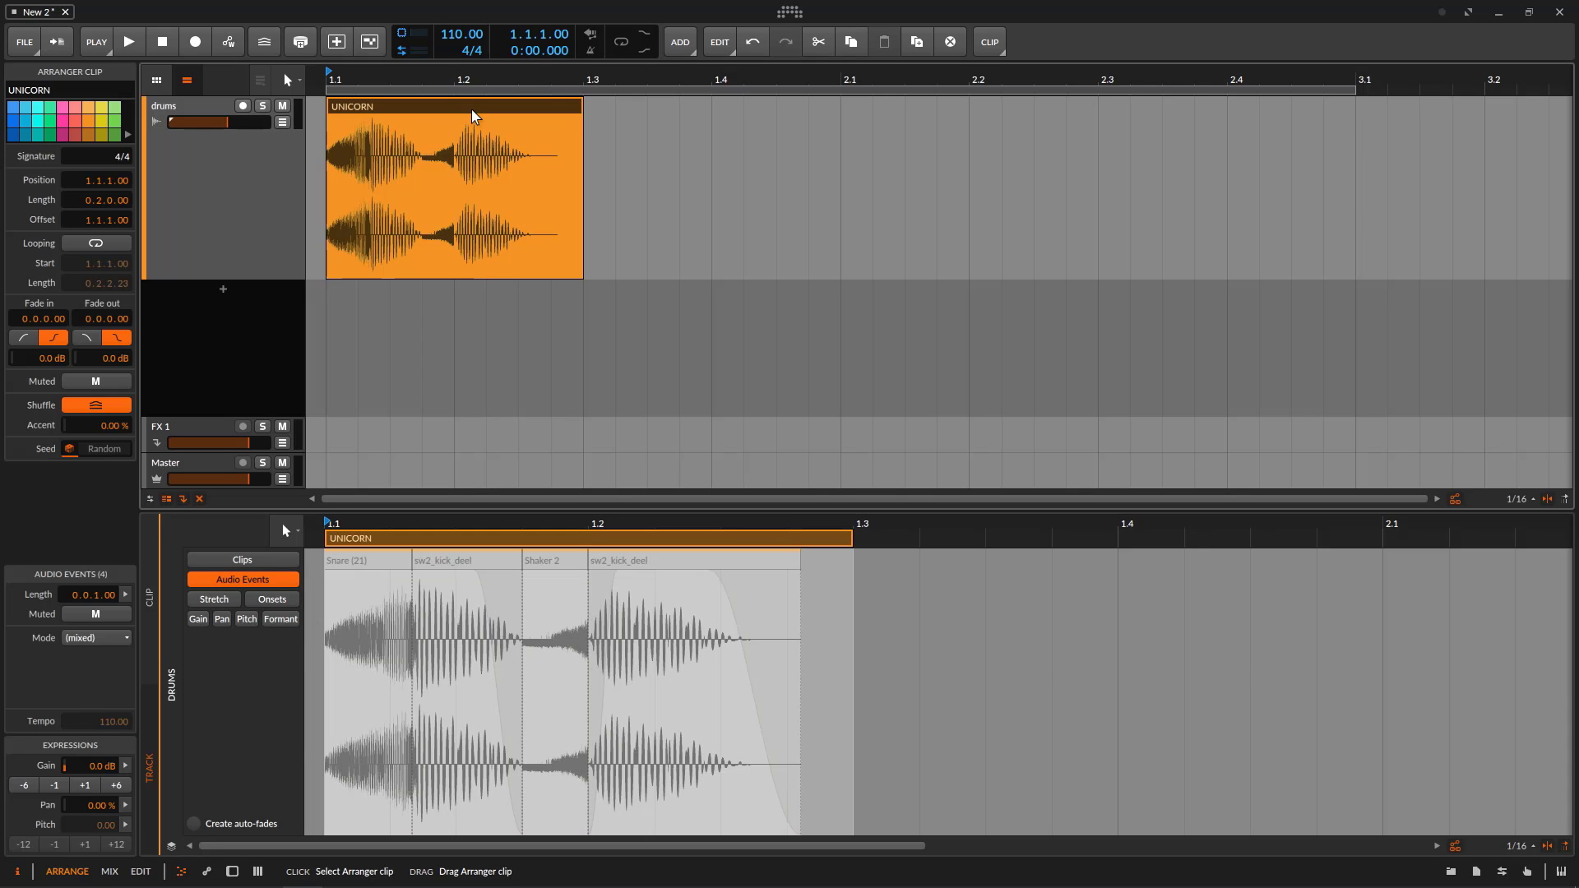
{"action": "left_click", "coordinate": [474, 119]}
{"action": "key", "text": "ctrl+d"}
{"action": "left_click_drag", "start_coordinate": [617, 109], "coordinate": [959, 121]}
{"action": "left_click_drag", "start_coordinate": [1070, 103], "coordinate": [910, 90]}
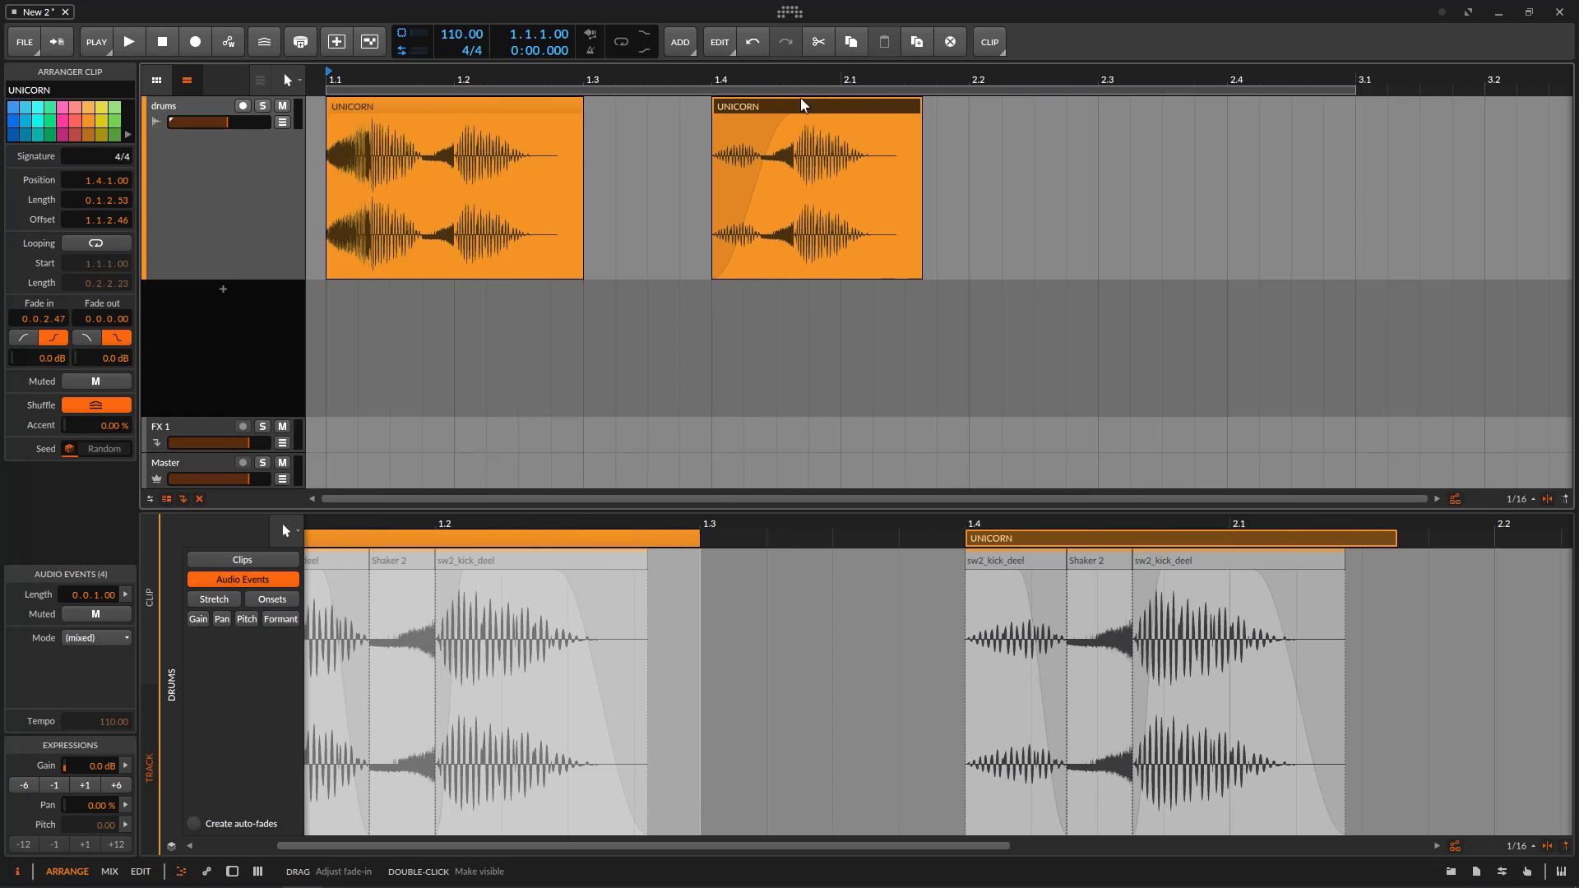
Rename the copied clip to 'UNICORN 2' in the Inspector.
{"action": "scroll", "coordinate": [802, 105], "scroll_direction": "down", "scroll_amount": 2}
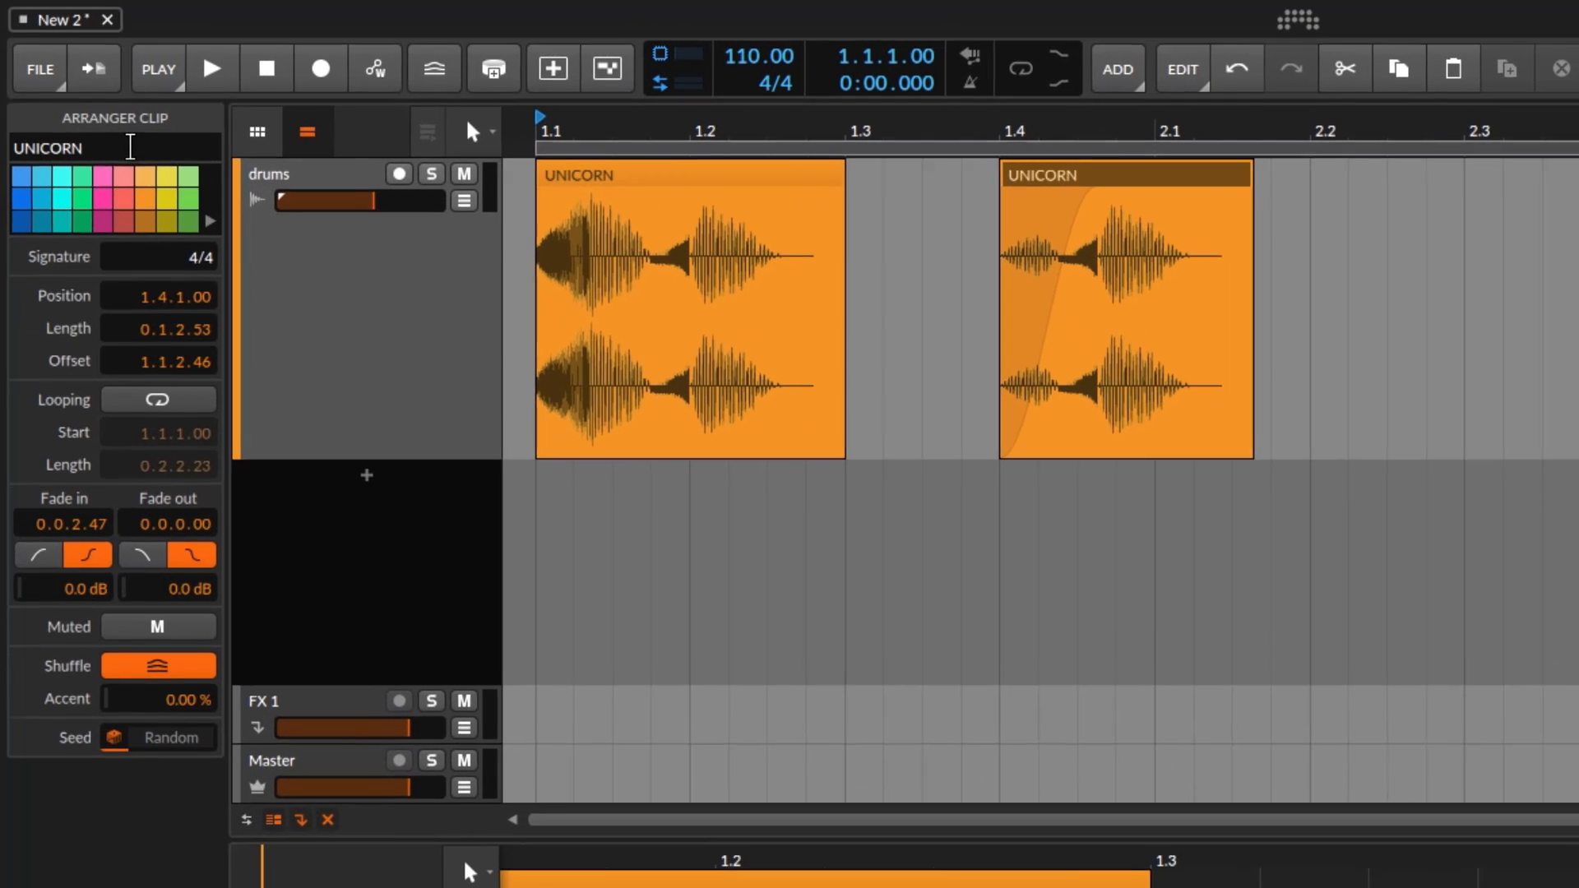
{"action": "left_click", "coordinate": [91, 92]}
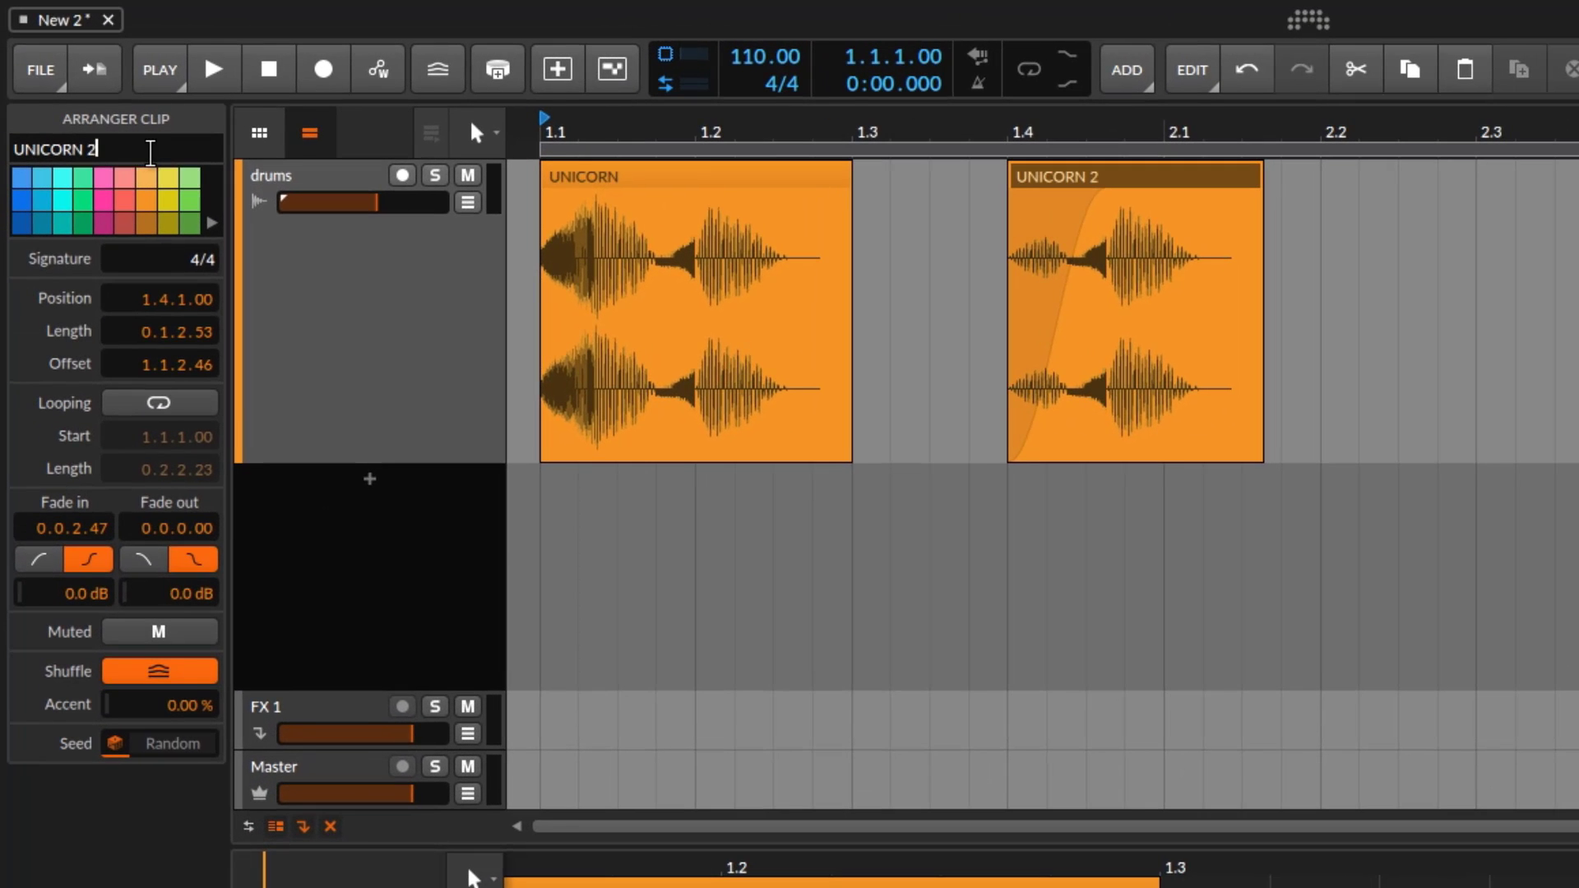
{"action": "key", "text": "Return"}
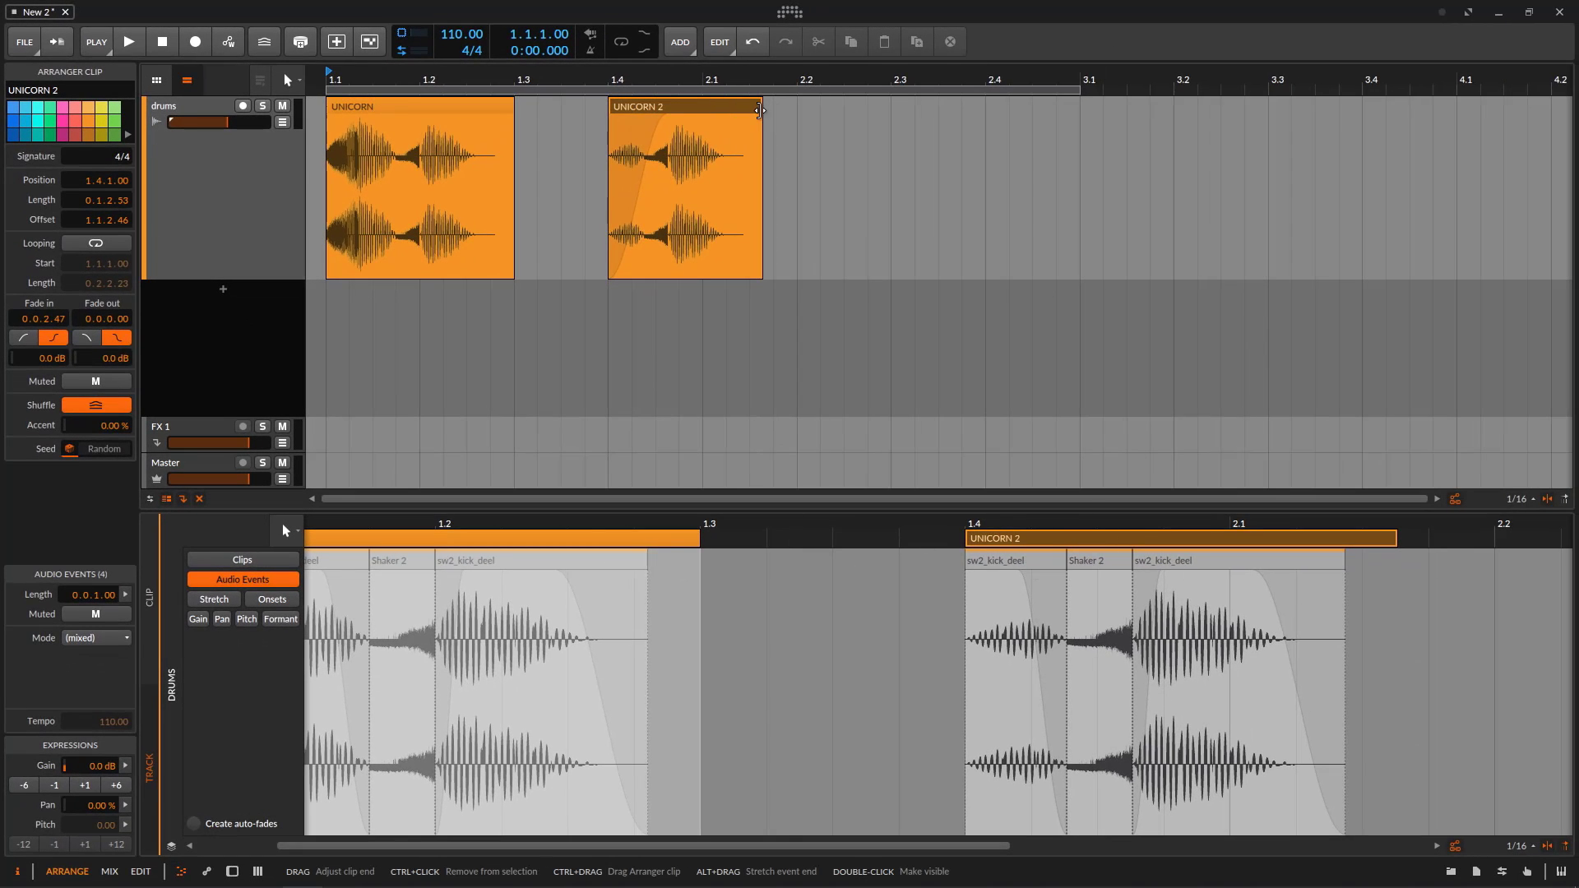
Trim the end of UNICORN 2 so the clip is 0.1.0.00 long.
{"action": "left_click_drag", "start_coordinate": [755, 112], "coordinate": [635, 117]}
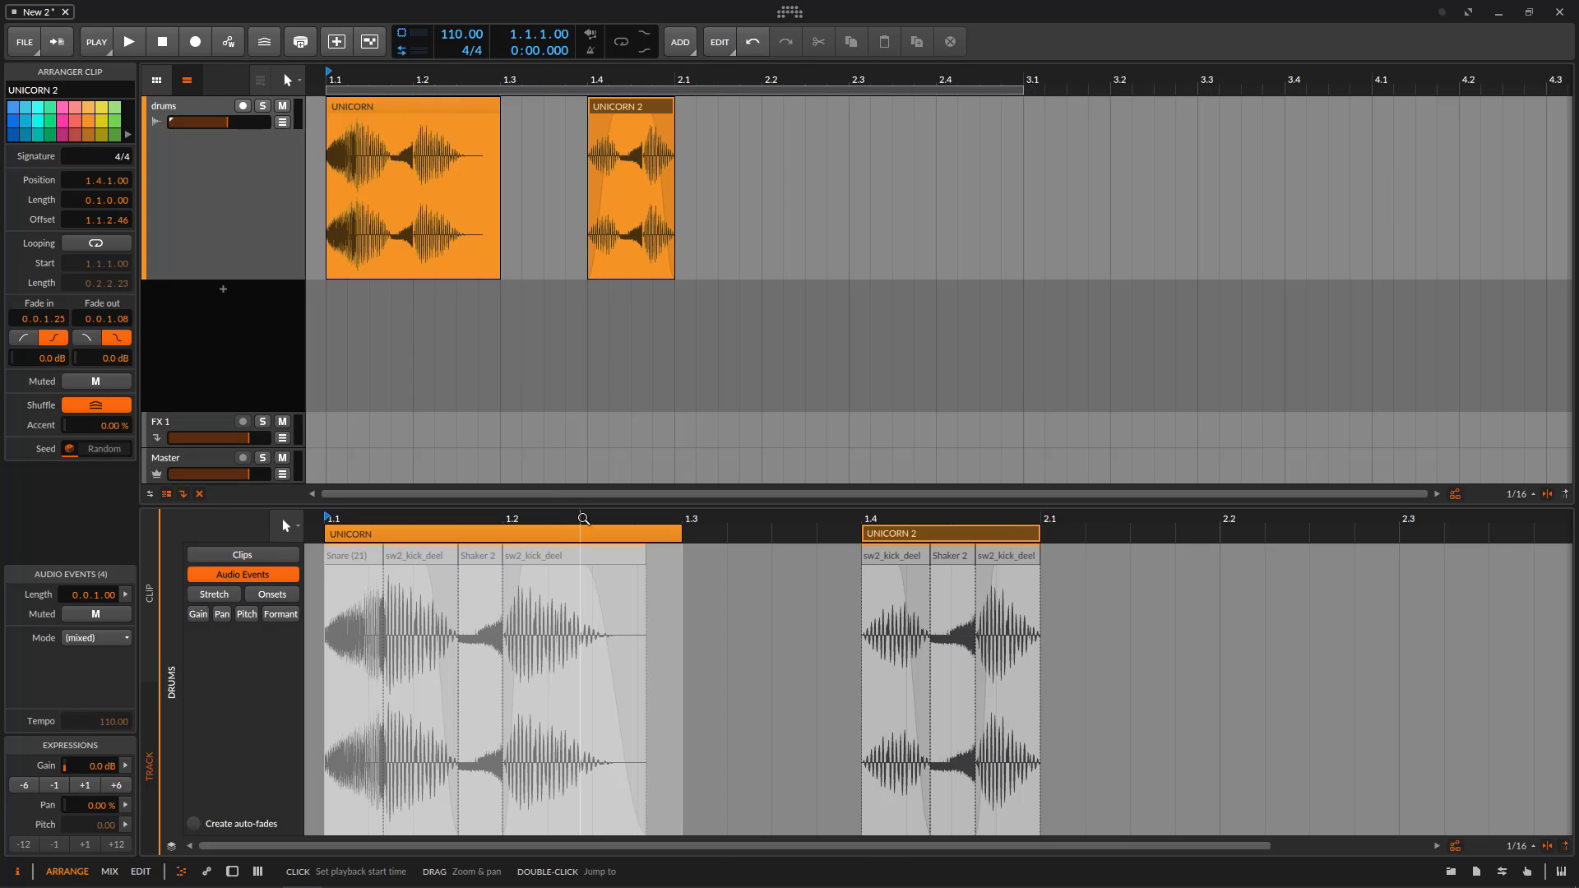
{"action": "left_click", "coordinate": [409, 537]}
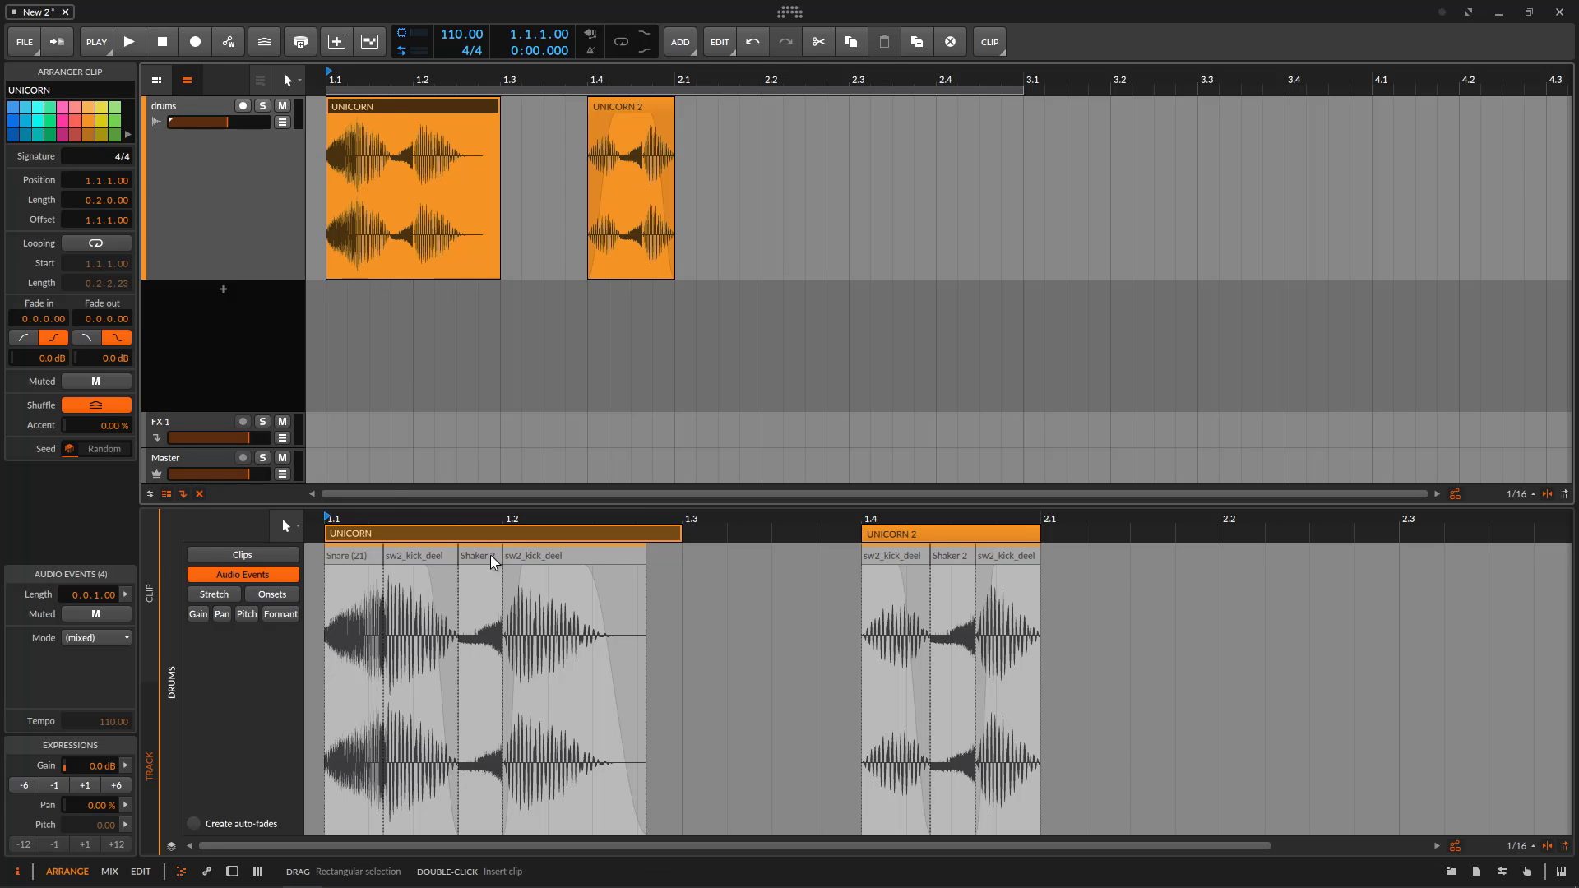
{"action": "left_click", "coordinate": [148, 590]}
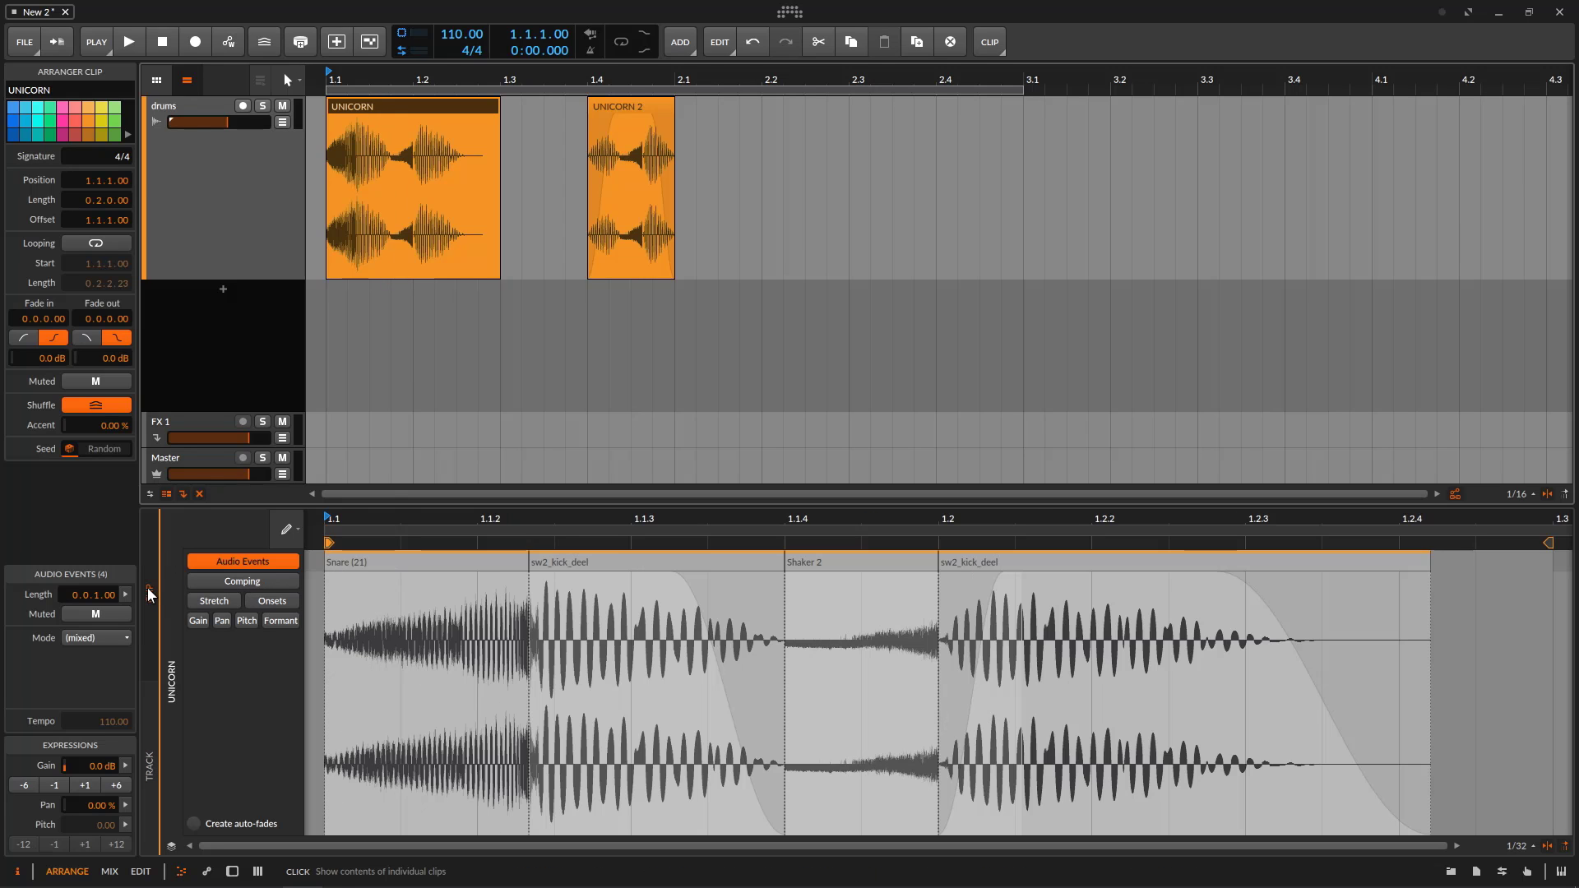
{"action": "left_click", "coordinate": [154, 738]}
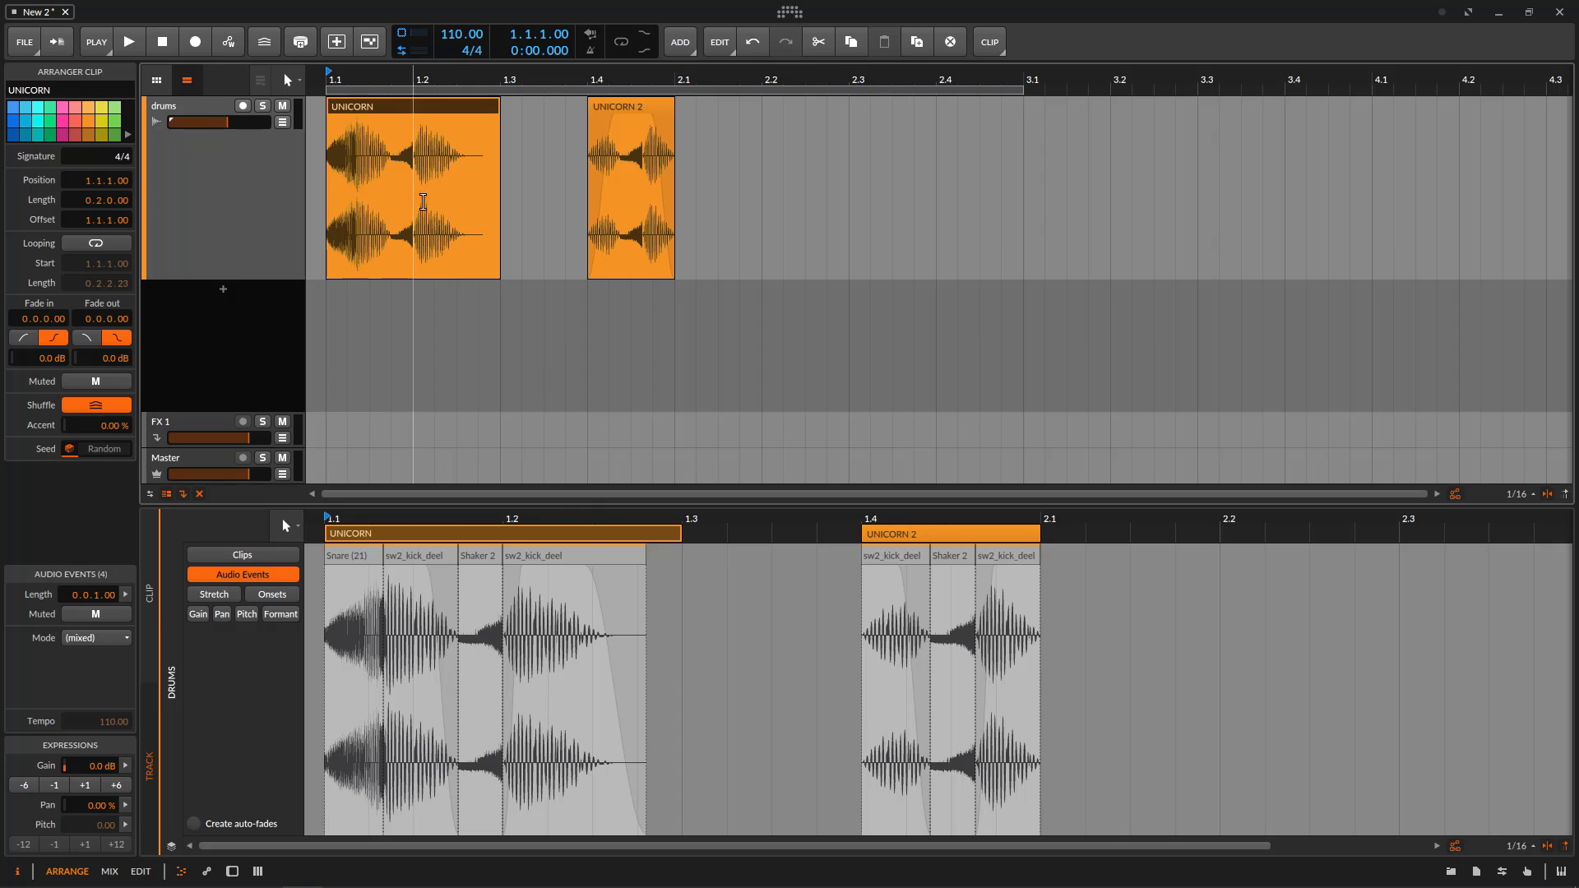